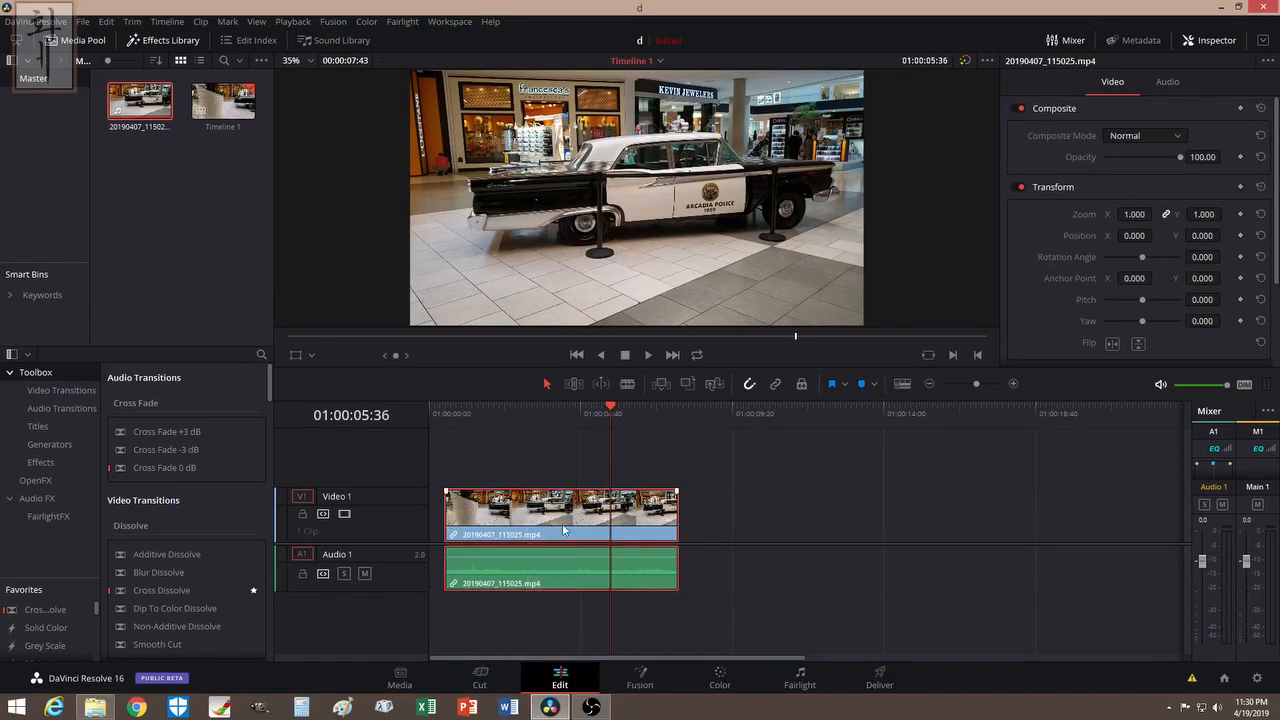
- Split the video clip on the timeline at 01:00:05:16
{"action": "left_click_drag", "start_coordinate": [613, 413], "coordinate": [643, 413]}
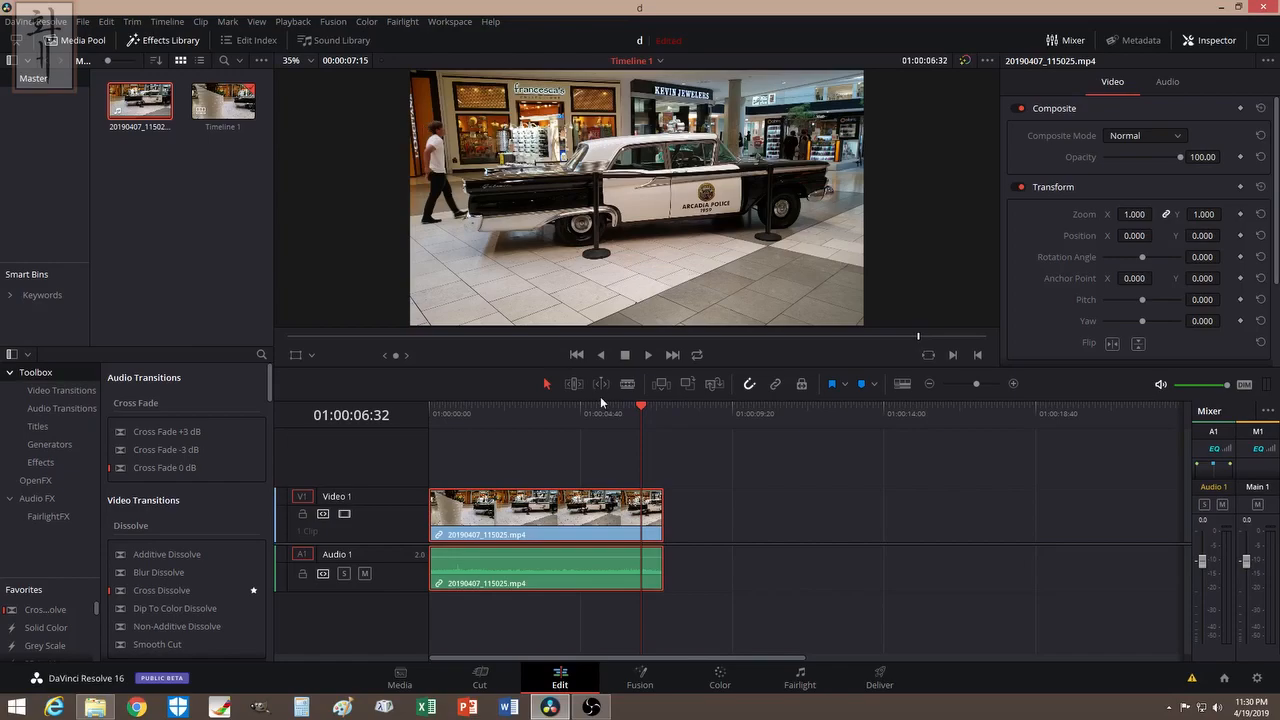
{"action": "left_click_drag", "start_coordinate": [643, 408], "coordinate": [601, 410]}
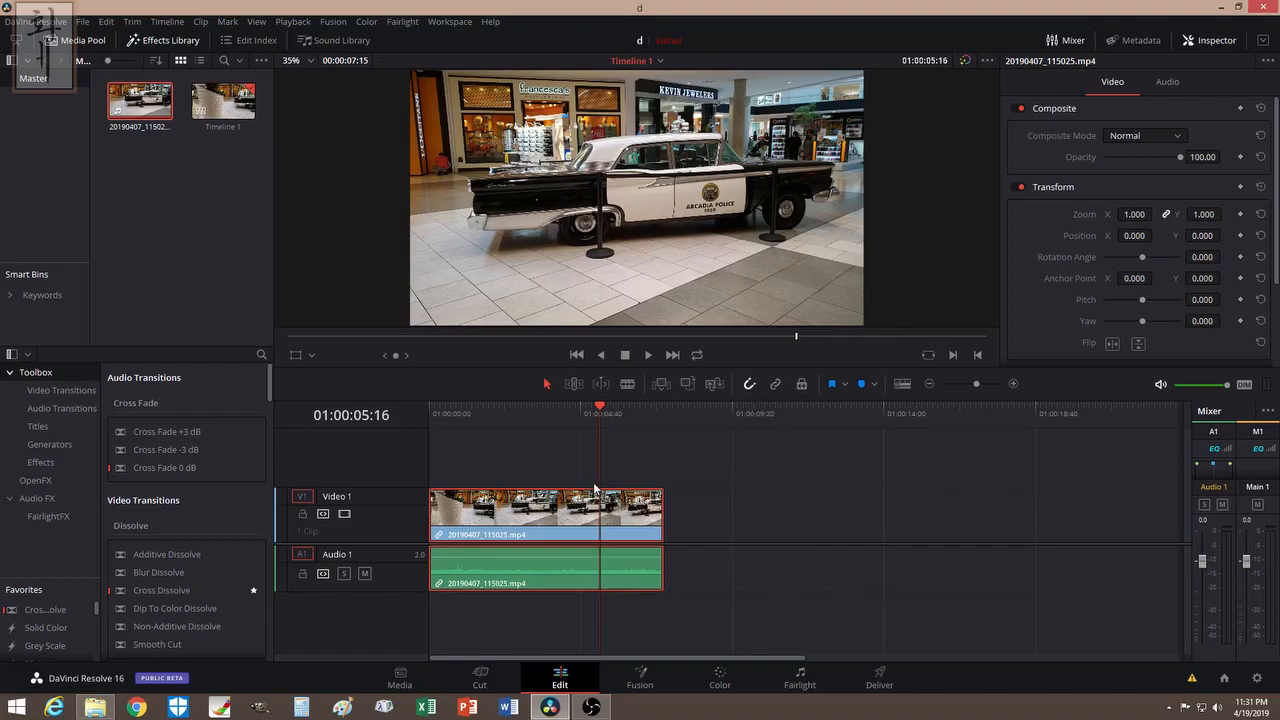
{"action": "left_click", "coordinate": [627, 383]}
{"action": "left_click", "coordinate": [601, 515]}
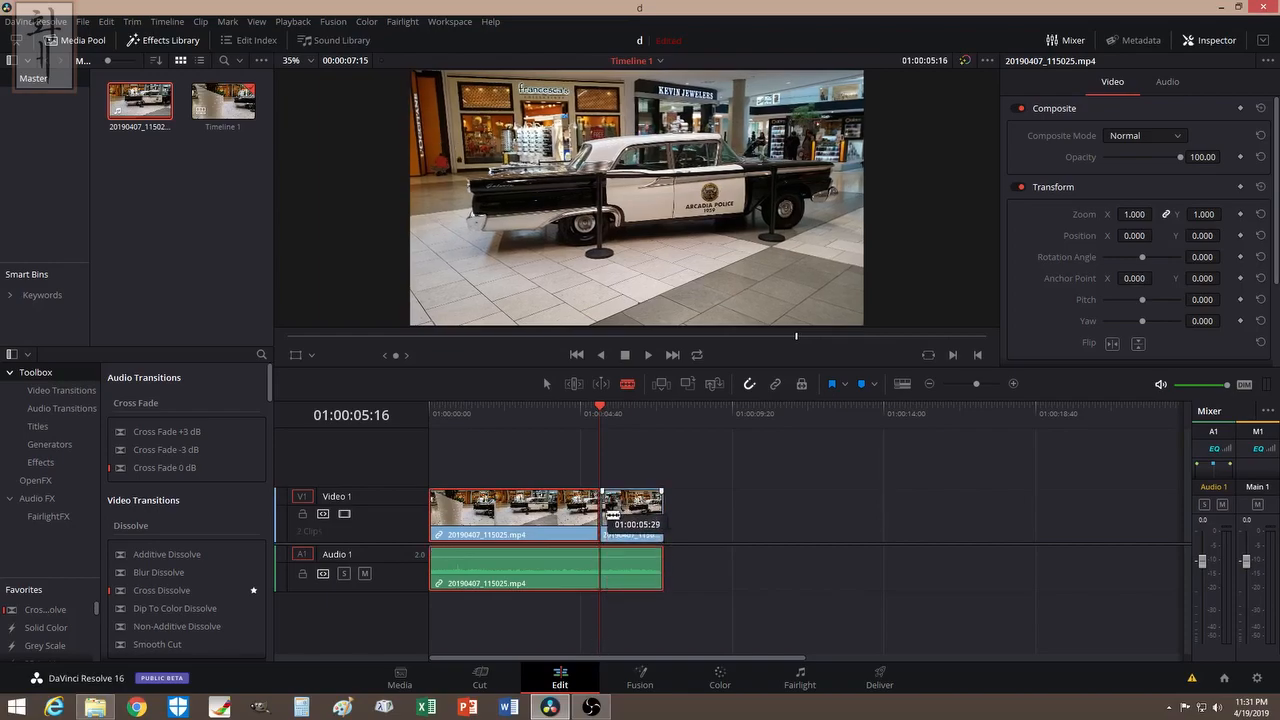
{"action": "key", "text": "a"}
- Convert the second video segment after the cut into a new Fusion clip and open it on the Fusion page
{"action": "left_click", "coordinate": [641, 584]}
{"action": "right_click", "coordinate": [636, 519]}
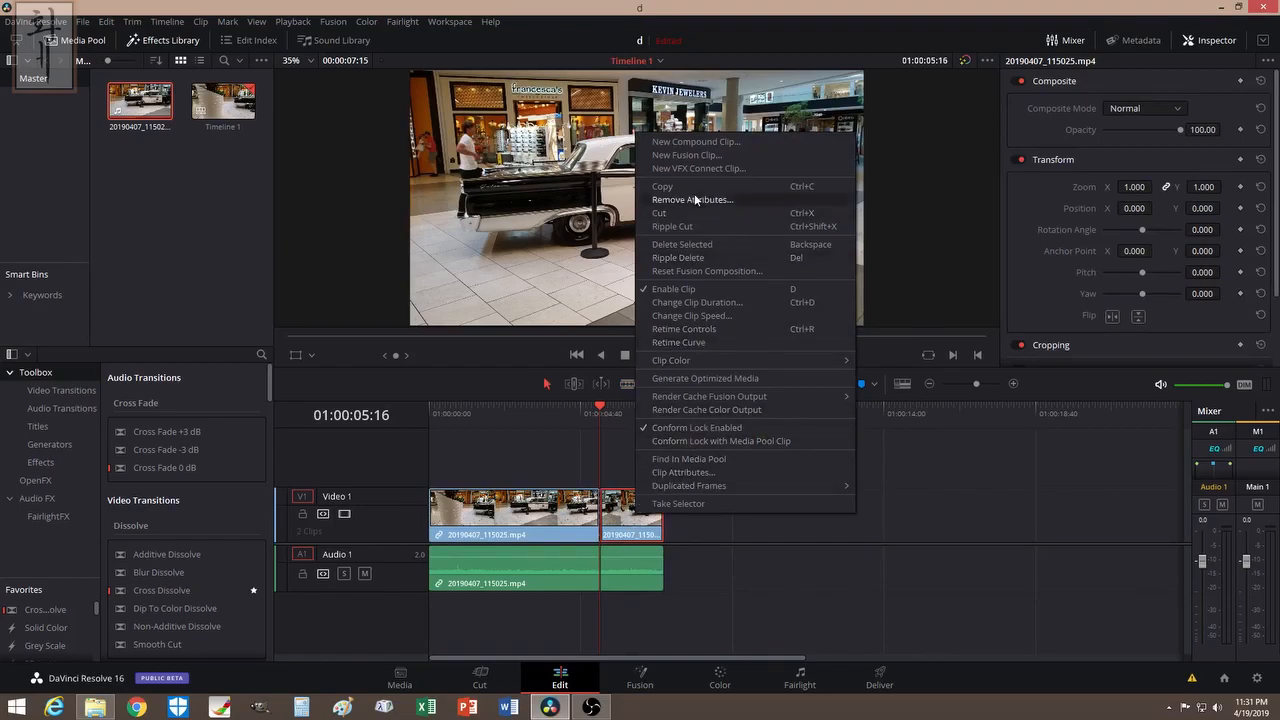
{"action": "left_click", "coordinate": [682, 157]}
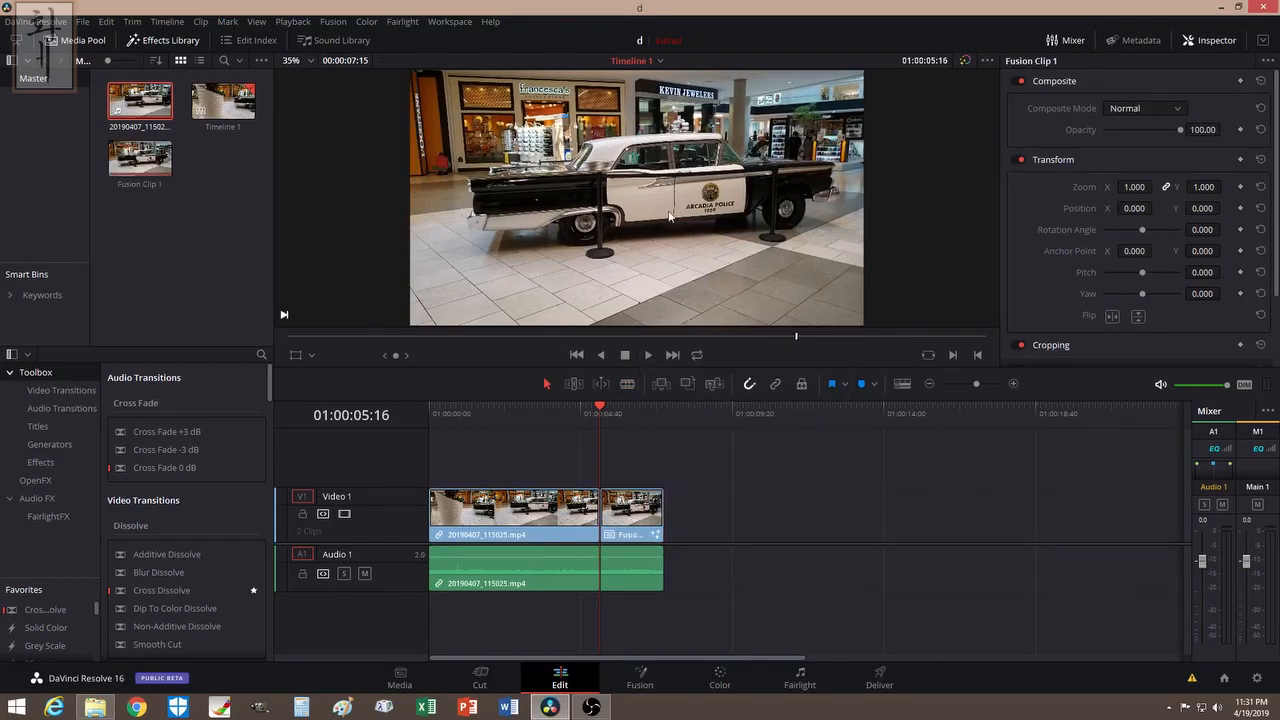
{"action": "left_click", "coordinate": [633, 523]}
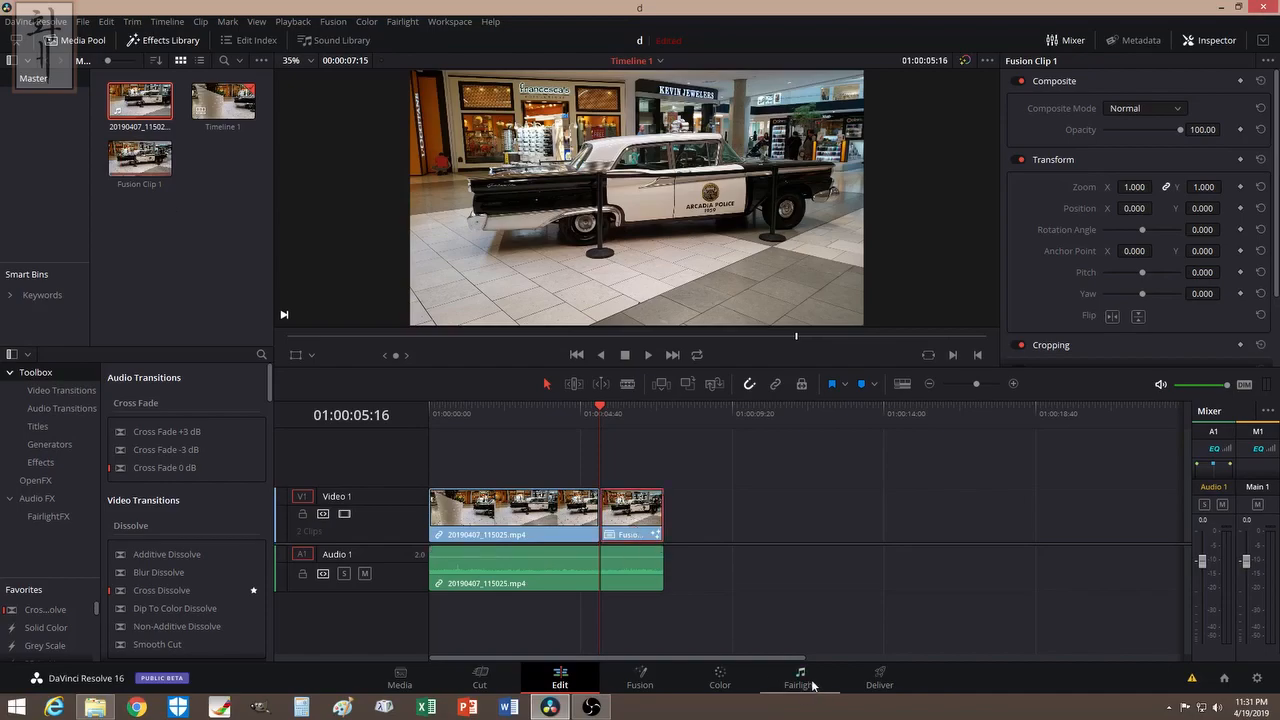
{"action": "left_click", "coordinate": [641, 680]}
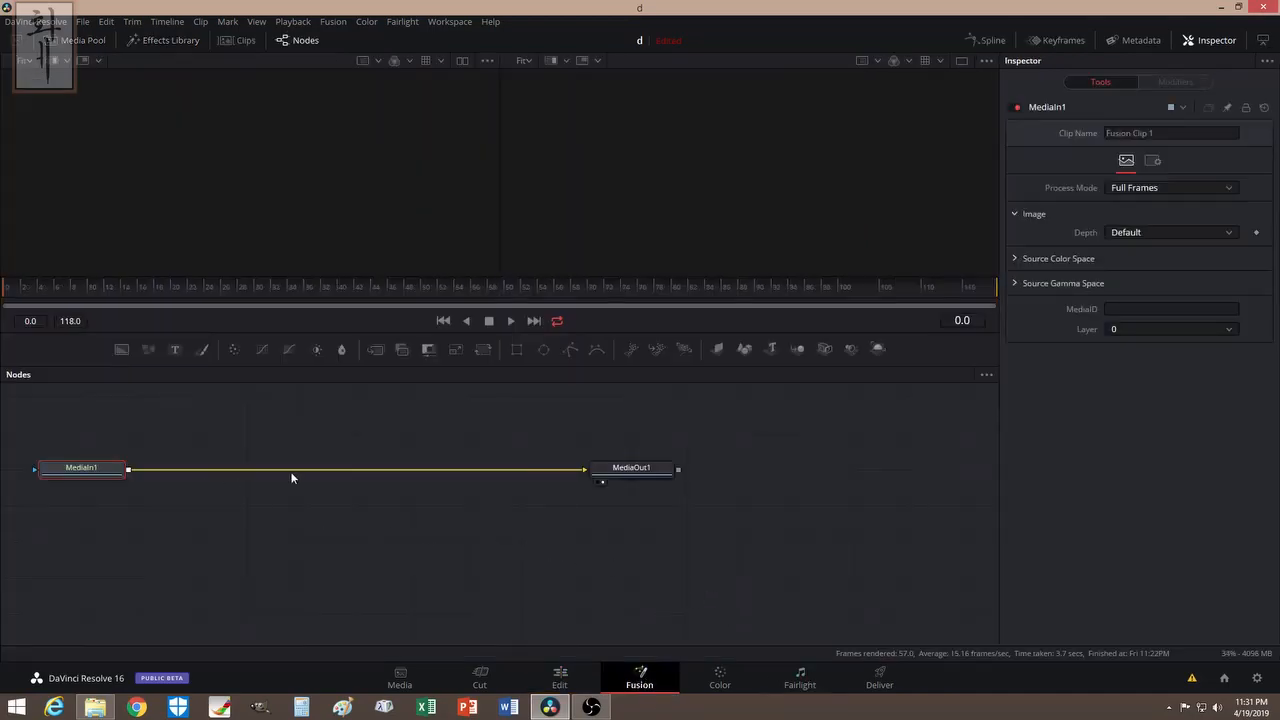
- Spread the MediaIn1 and MediaOut1 nodes apart, roughly level, and scrub to frame 60 where the walking man enters the shot
{"action": "left_click_drag", "start_coordinate": [614, 480], "coordinate": [883, 489]}
{"action": "left_click_drag", "start_coordinate": [100, 472], "coordinate": [161, 463]}
{"action": "left_click_drag", "start_coordinate": [25, 291], "coordinate": [640, 286]}
{"action": "left_click_drag", "start_coordinate": [367, 291], "coordinate": [393, 310]}
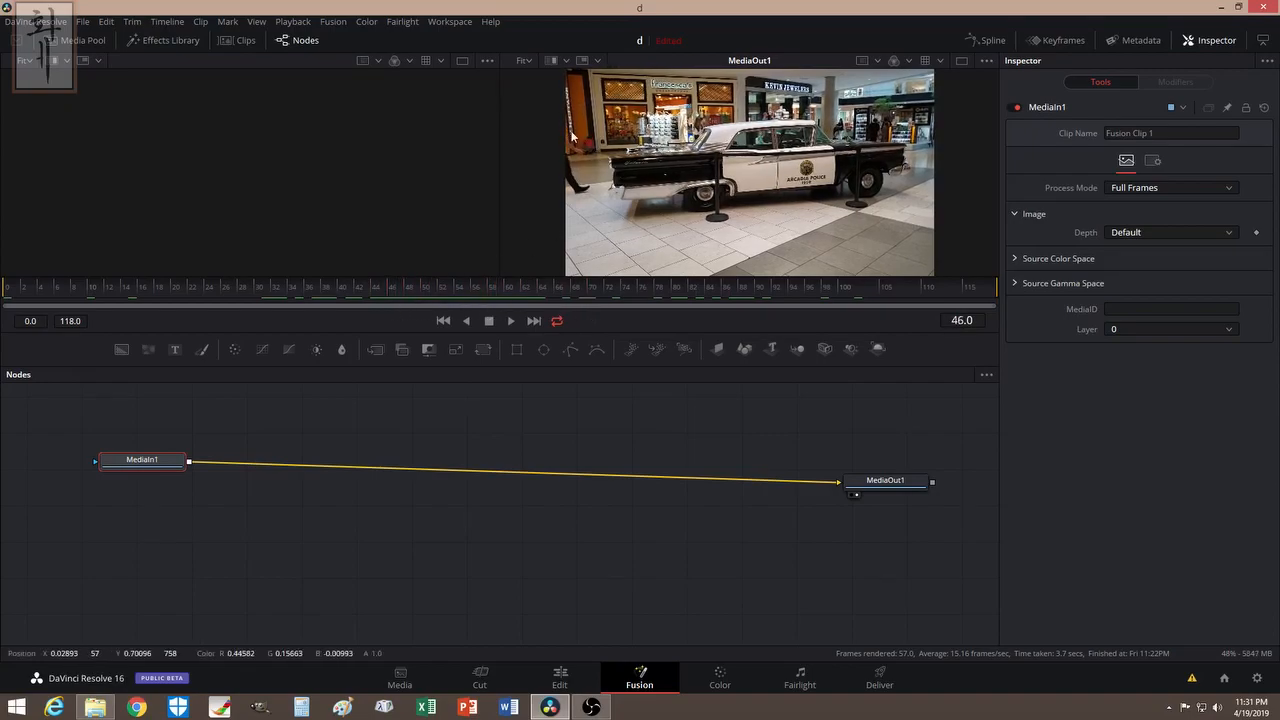
{"action": "left_click_drag", "start_coordinate": [385, 283], "coordinate": [511, 300]}
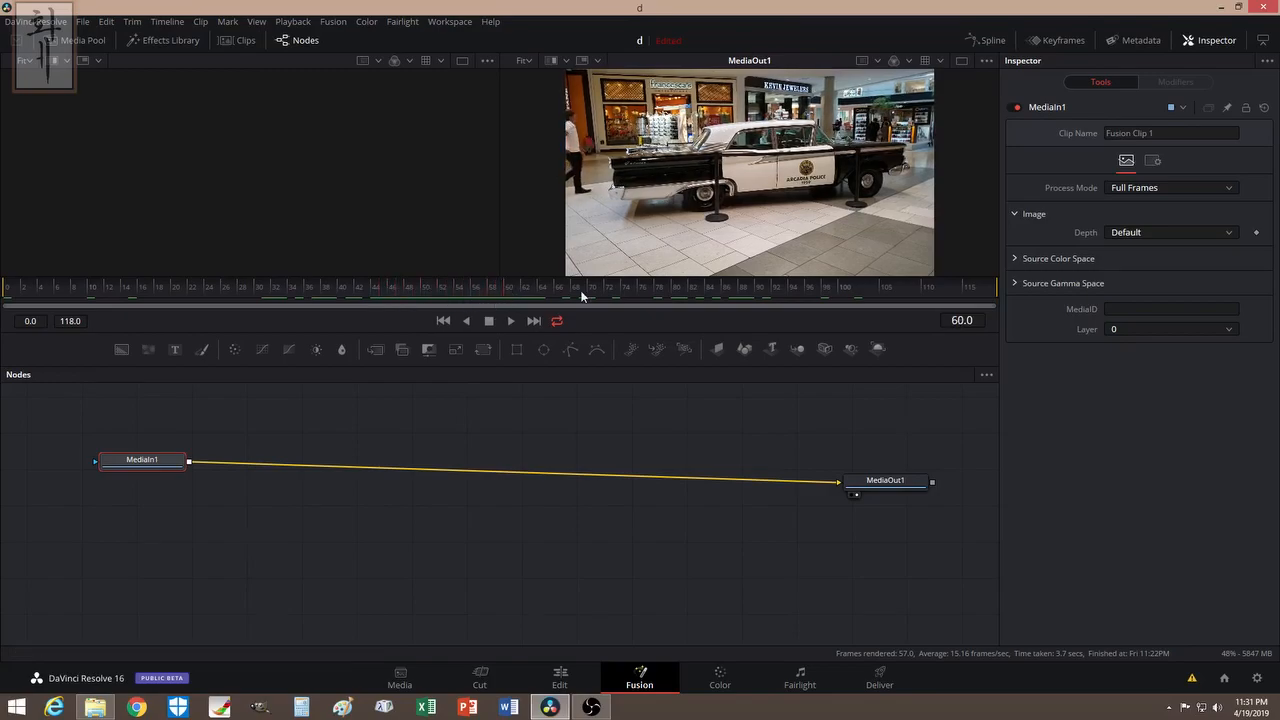
{"action": "left_click_drag", "start_coordinate": [154, 470], "coordinate": [151, 486]}
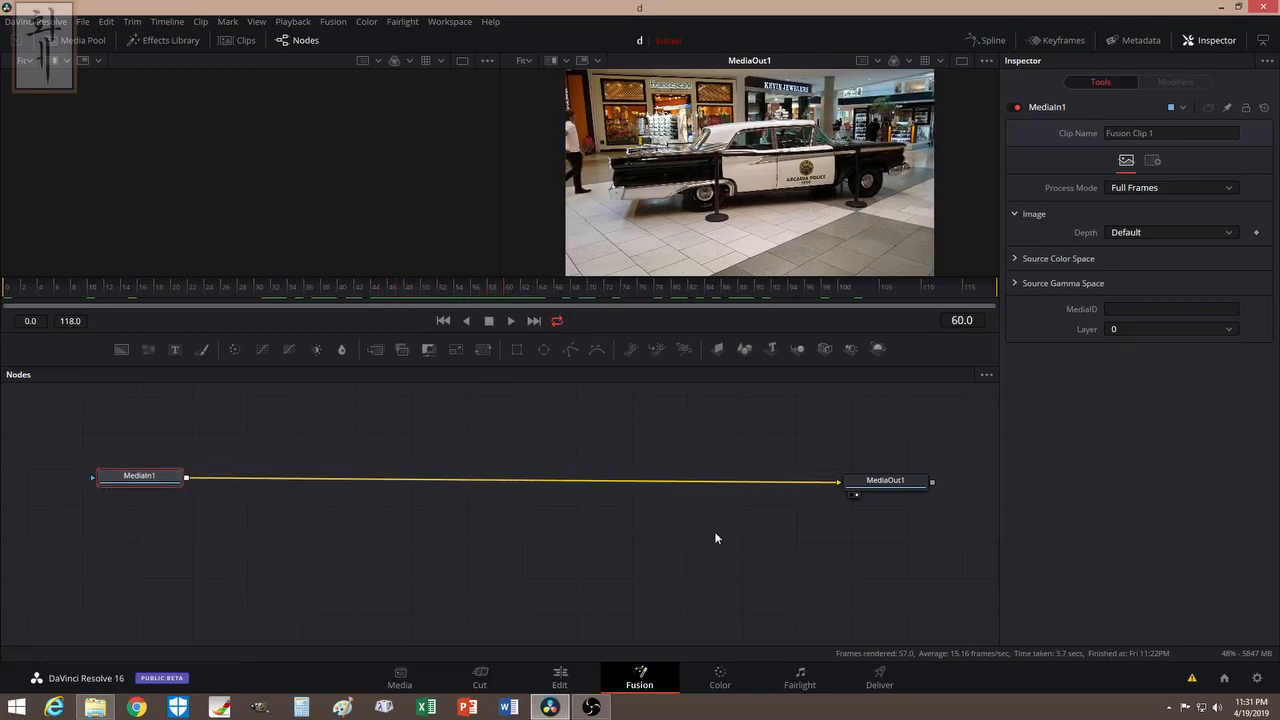
{"action": "left_click_drag", "start_coordinate": [865, 490], "coordinate": [873, 489]}
- Add a Tracker node after MediaIn1 and place it midway between MediaIn1 and MediaOut1
{"action": "left_click", "coordinate": [163, 479]}
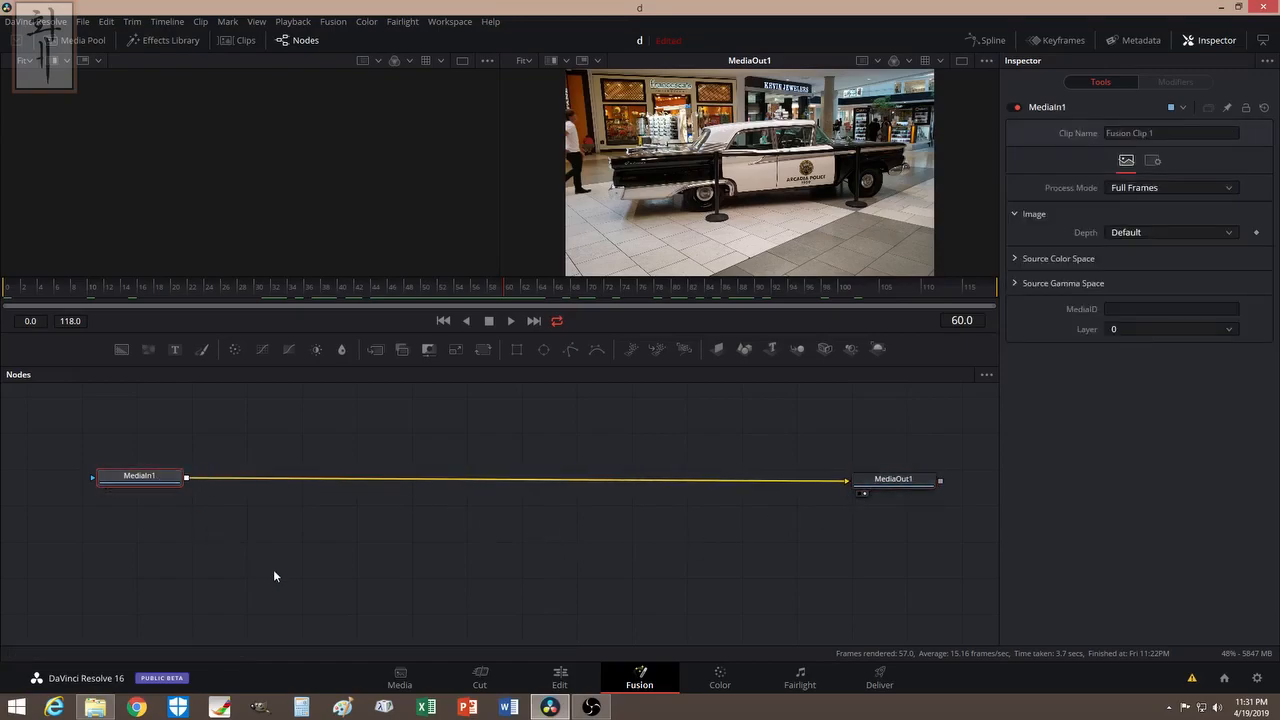
{"action": "key", "text": "ctrl+space"}
{"action": "type", "text": "tracker"}
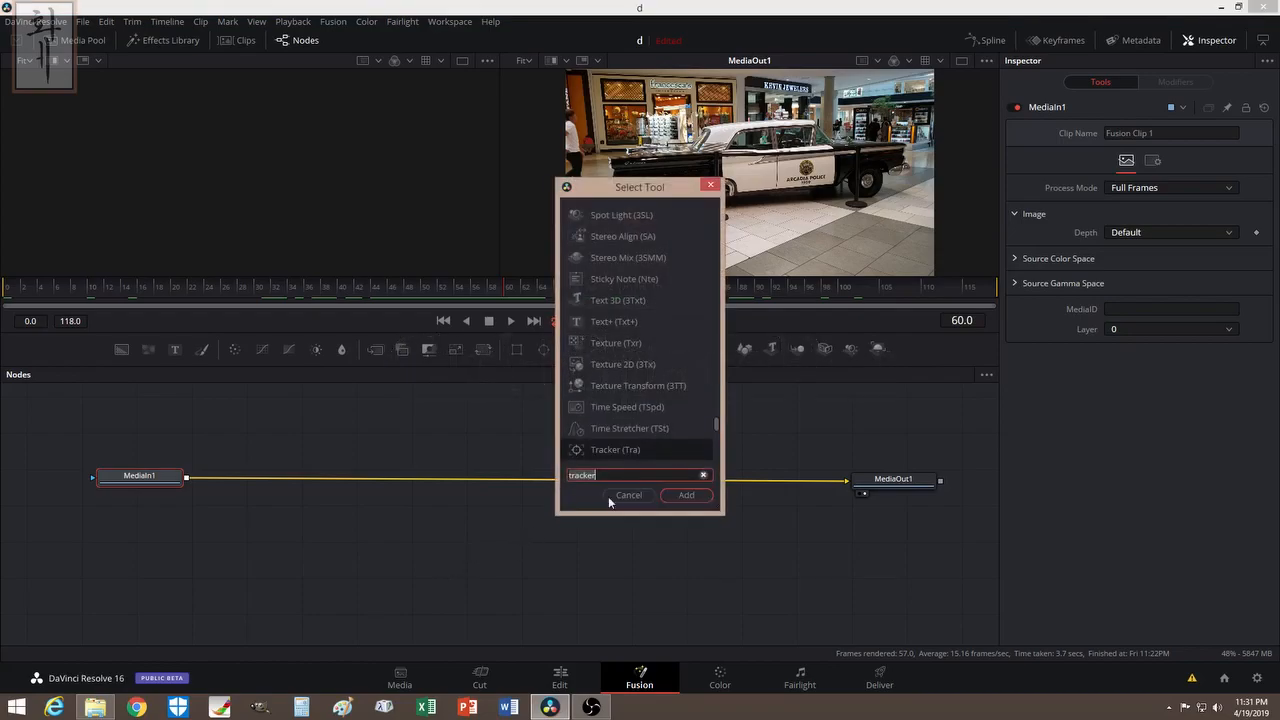
{"action": "left_click", "coordinate": [672, 493]}
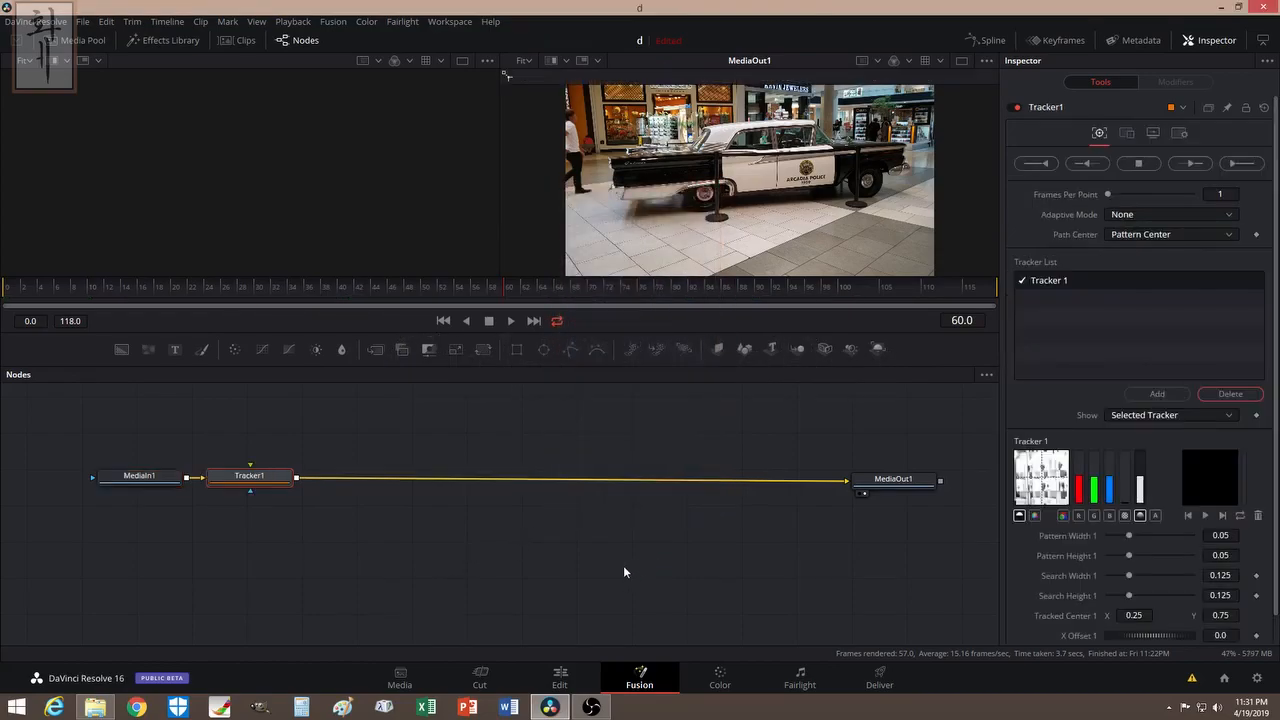
{"action": "left_click_drag", "start_coordinate": [251, 478], "coordinate": [511, 473]}
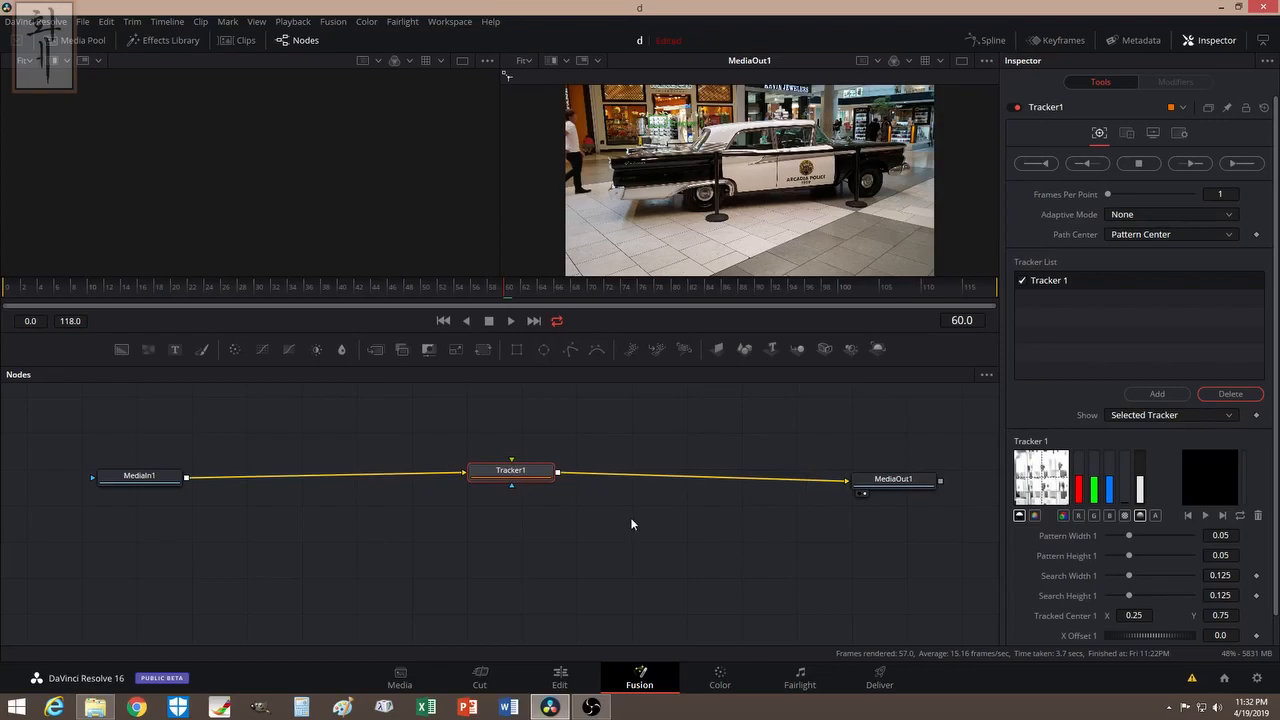
- Show the Tracker1 output in the second viewer only and line the node up with its neighbours
{"action": "left_click", "coordinate": [481, 486]}
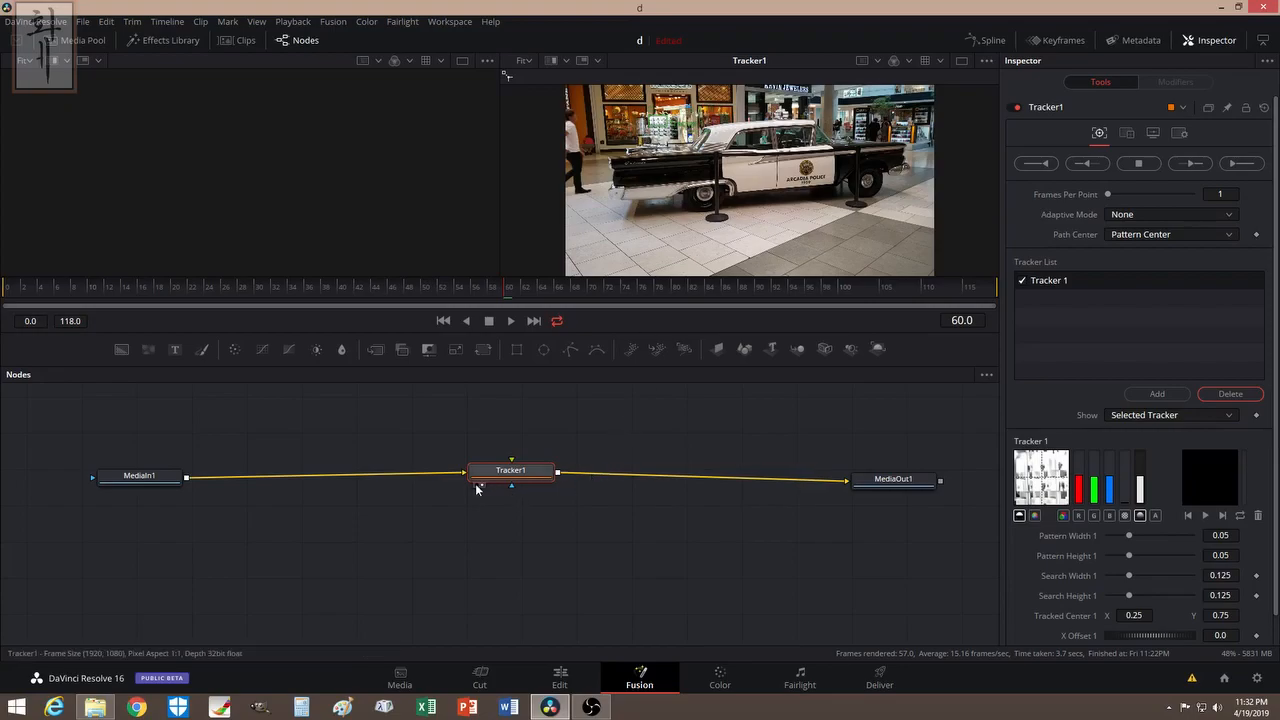
{"action": "left_click", "coordinate": [477, 487]}
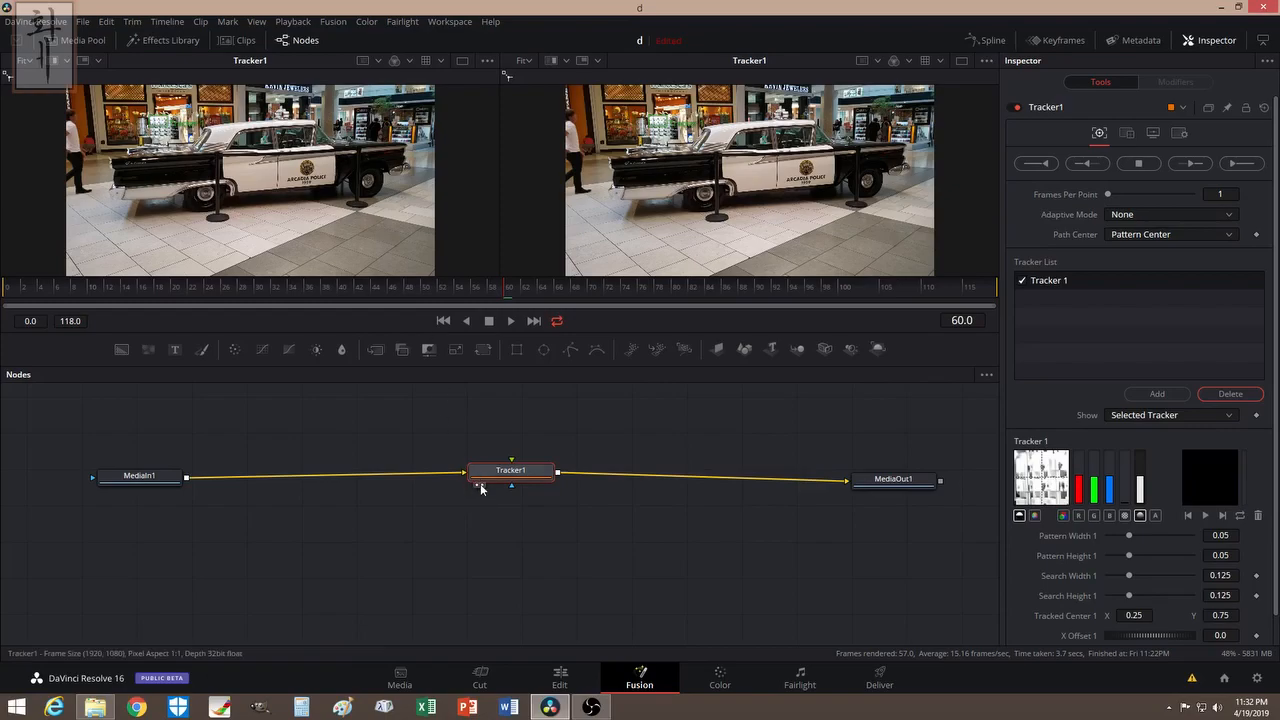
{"action": "left_click", "coordinate": [481, 487]}
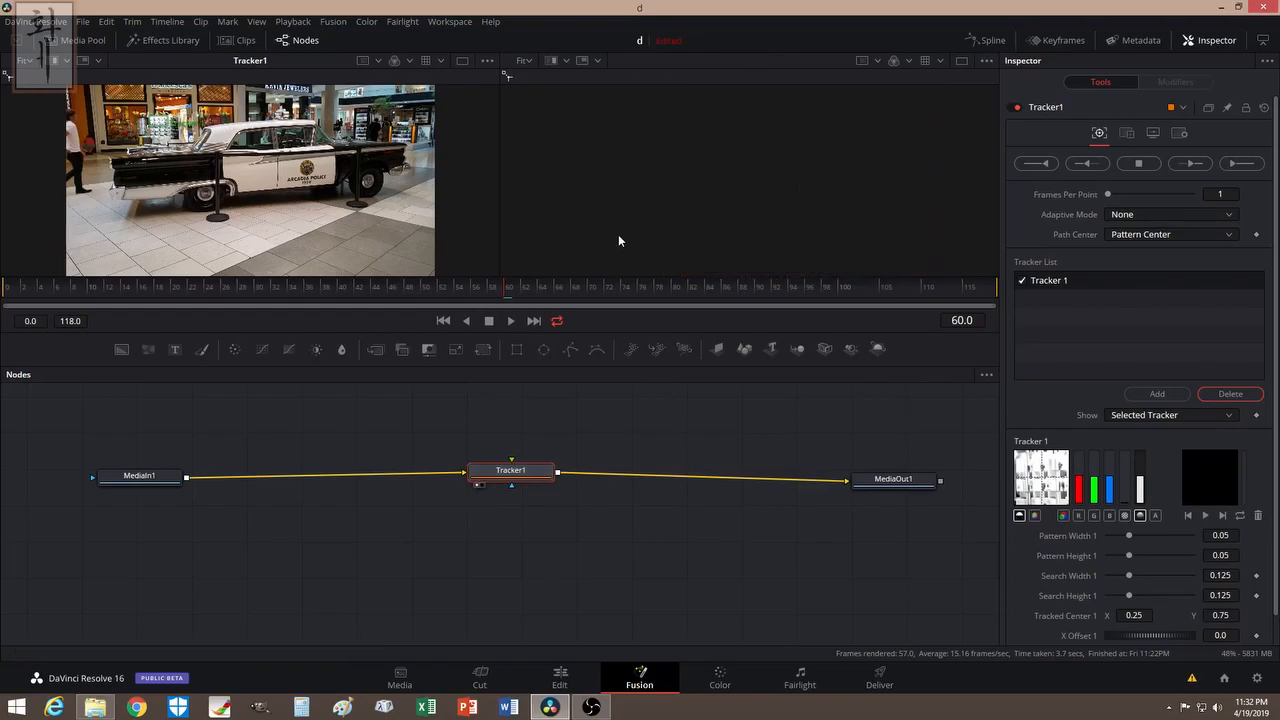
{"action": "left_click", "coordinate": [483, 487]}
{"action": "left_click", "coordinate": [477, 488]}
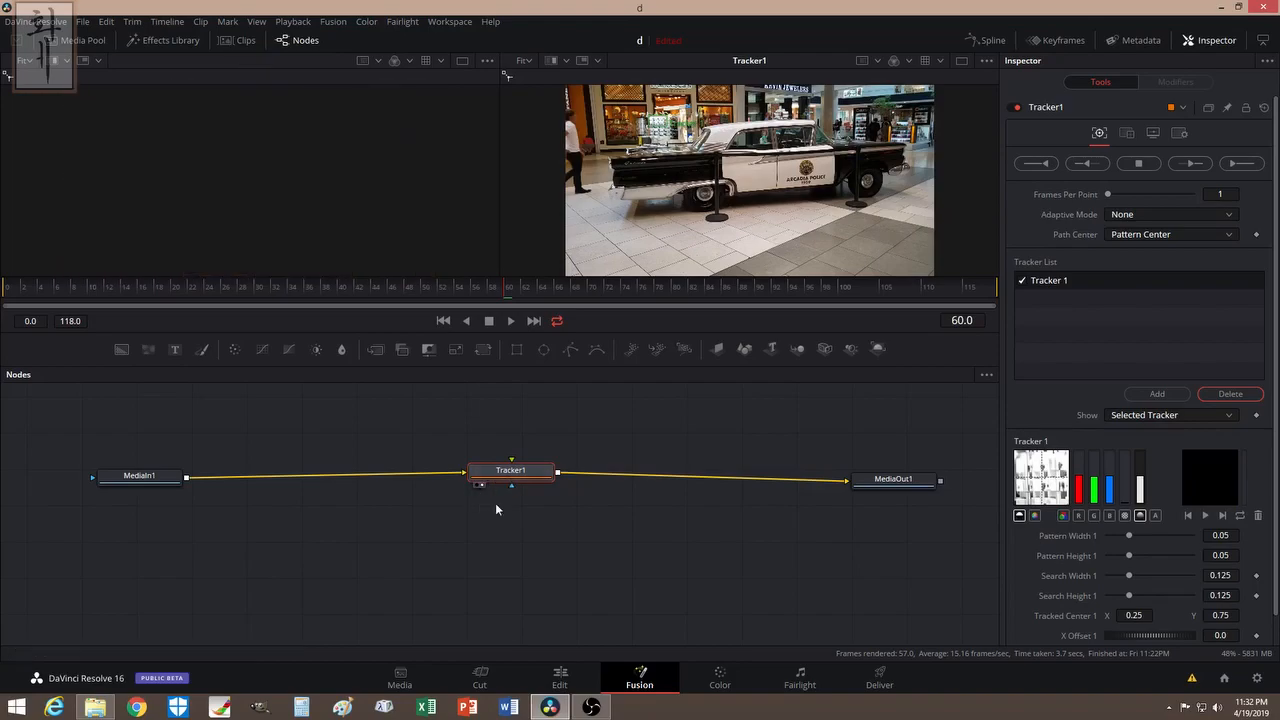
{"action": "left_click_drag", "start_coordinate": [508, 478], "coordinate": [508, 486]}
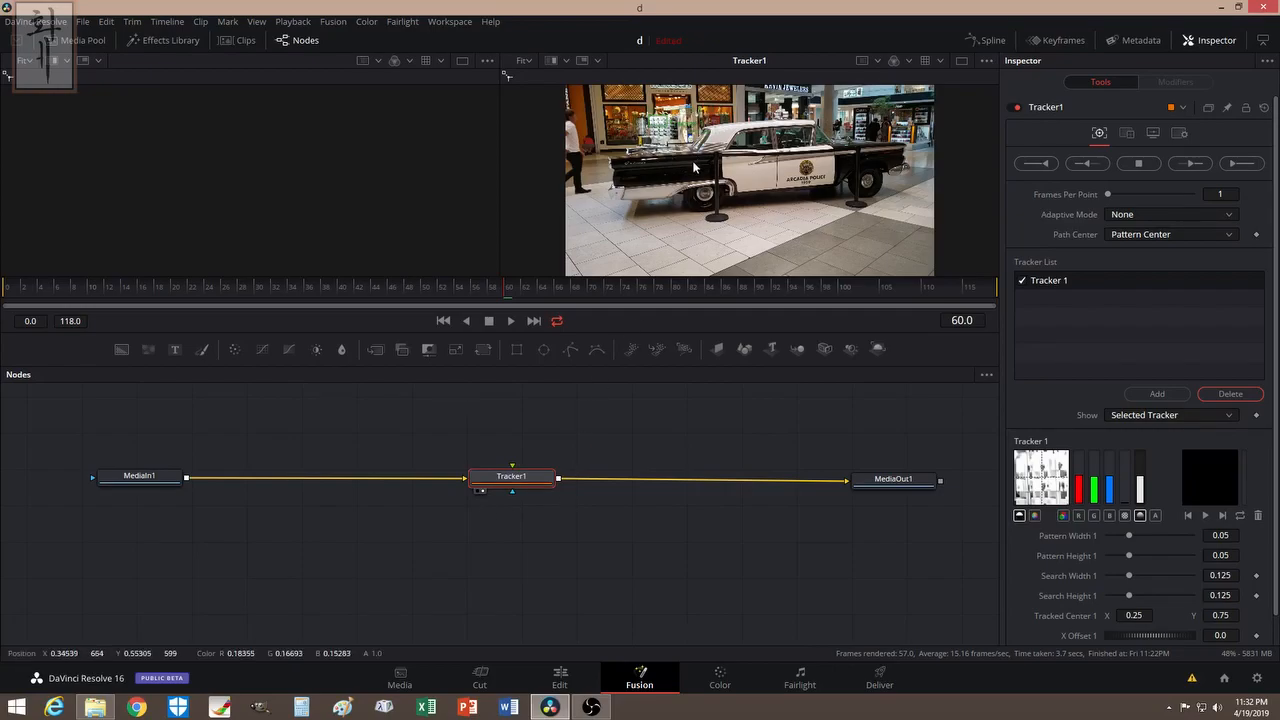
- At frame 64, place the tracker pattern on the walking man's head and resize its search area to about 0.116 by 0.162
{"action": "mouse_move", "coordinate": [510, 290]}
{"action": "left_mouse_down"}
{"action": "mouse_move", "coordinate": [528, 289]}
{"action": "mouse_move", "coordinate": [412, 291]}
{"action": "mouse_move", "coordinate": [523, 297]}
{"action": "left_mouse_up"}
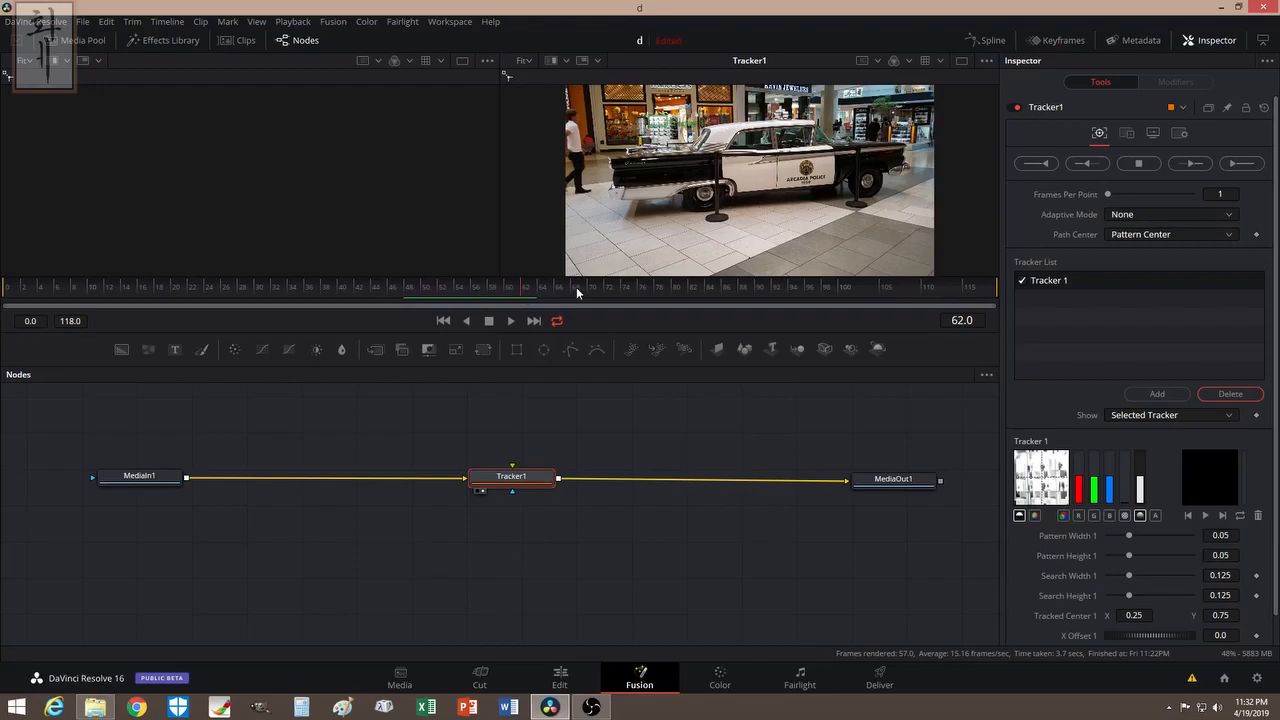
{"action": "left_click_drag", "start_coordinate": [518, 284], "coordinate": [538, 287]}
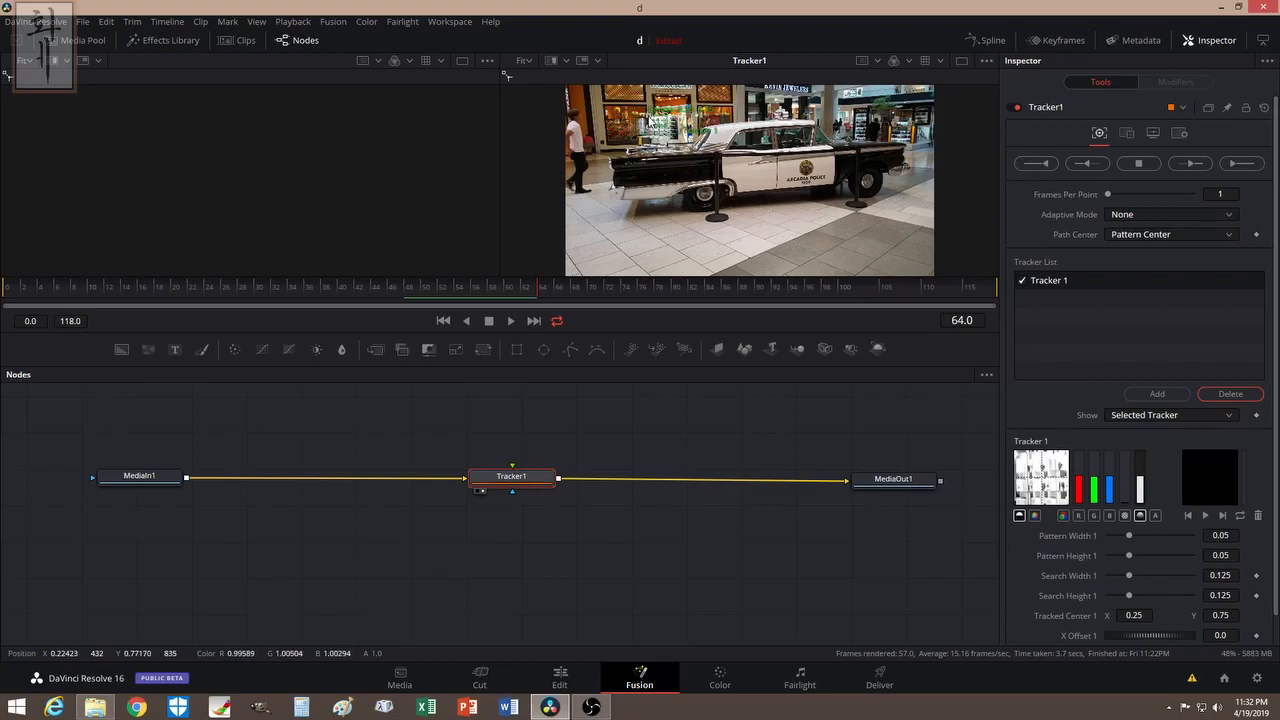
{"action": "left_click_drag", "start_coordinate": [648, 118], "coordinate": [566, 114]}
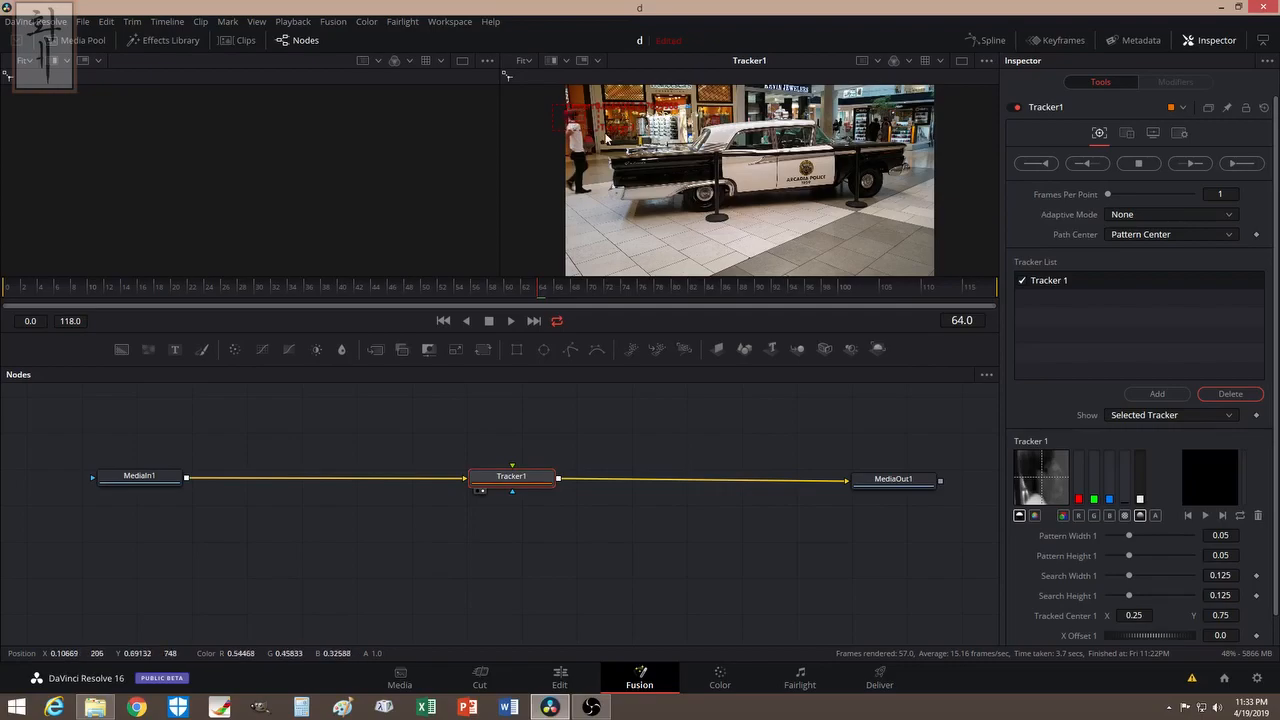
{"action": "left_click_drag", "start_coordinate": [598, 132], "coordinate": [597, 140]}
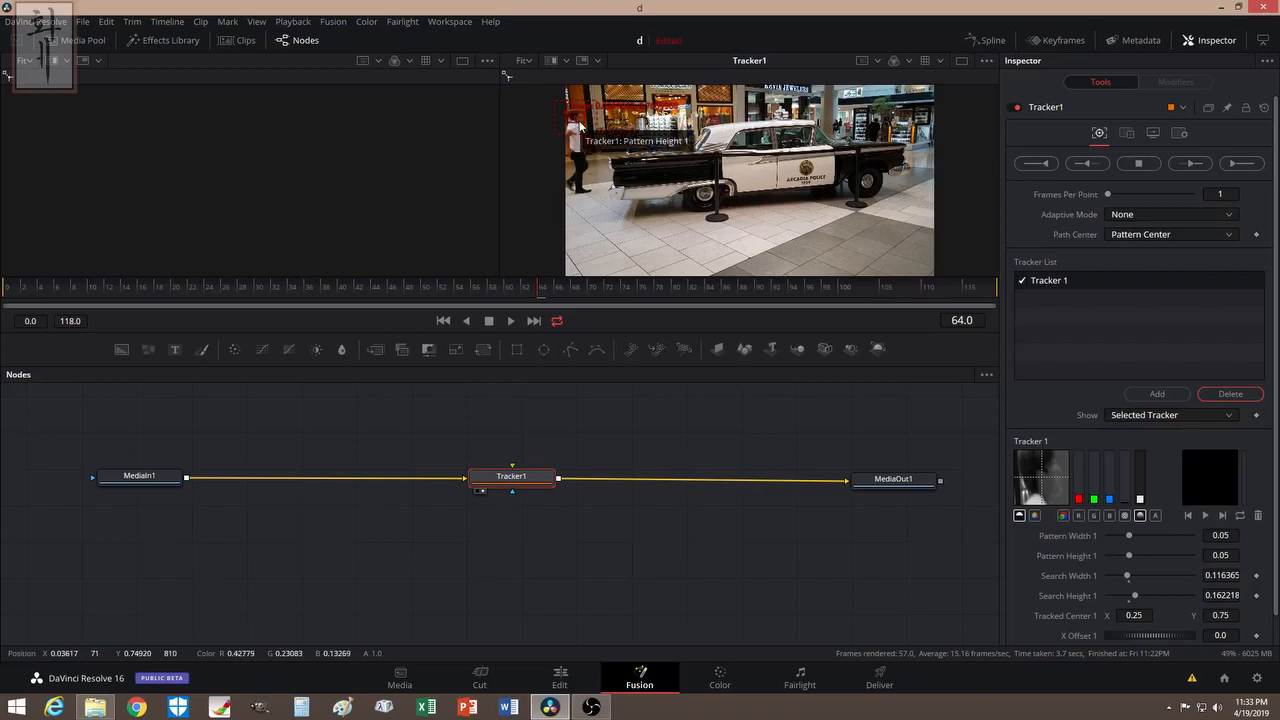
{"action": "left_click_drag", "start_coordinate": [569, 114], "coordinate": [572, 125]}
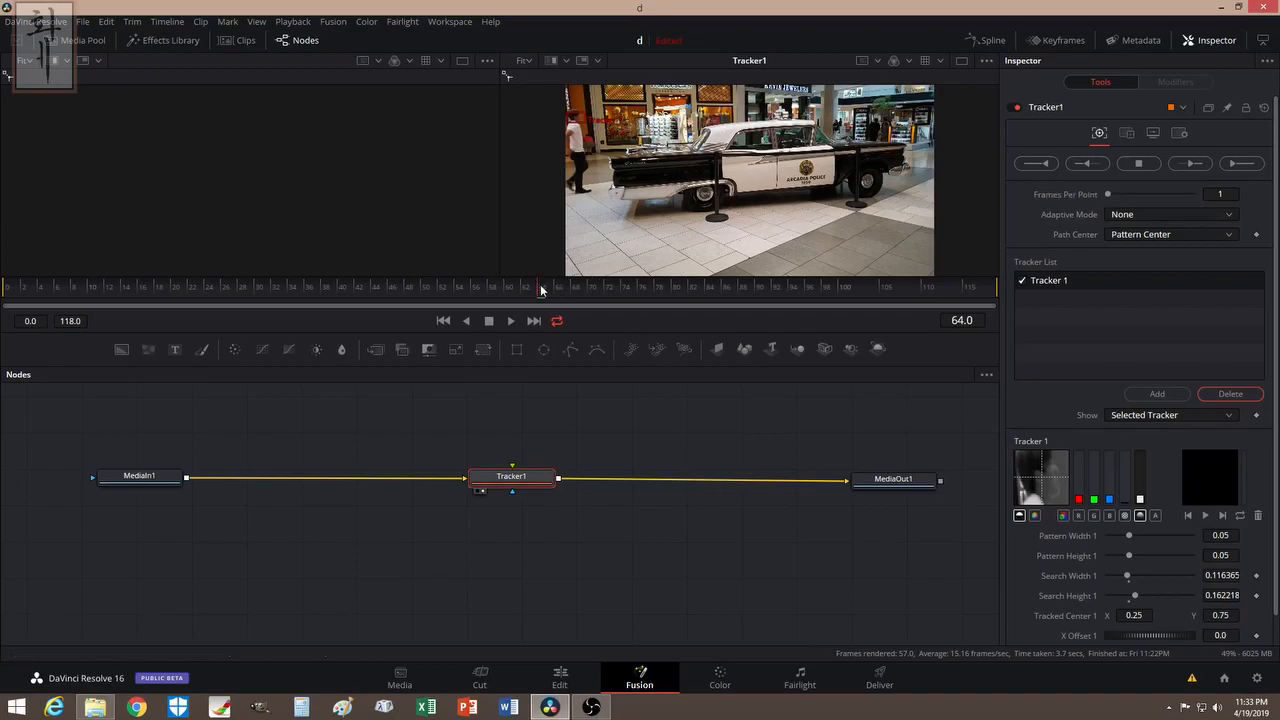
- Track the pattern forward from frame 64 to the clip's end and scrub through the tracked frames, stopping at frame 67
{"action": "left_click", "coordinate": [1190, 164]}
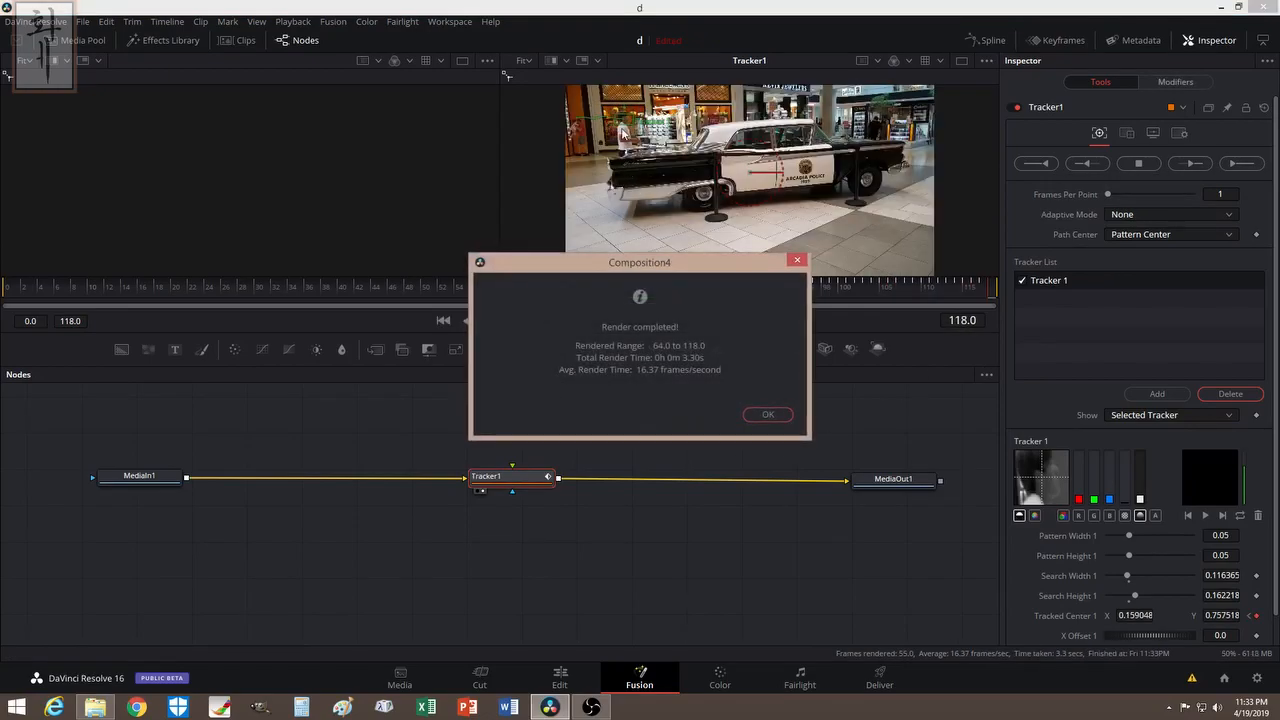
{"action": "left_click", "coordinate": [751, 414]}
{"action": "left_click_drag", "start_coordinate": [930, 291], "coordinate": [418, 288]}
{"action": "left_click_drag", "start_coordinate": [479, 288], "coordinate": [567, 287]}
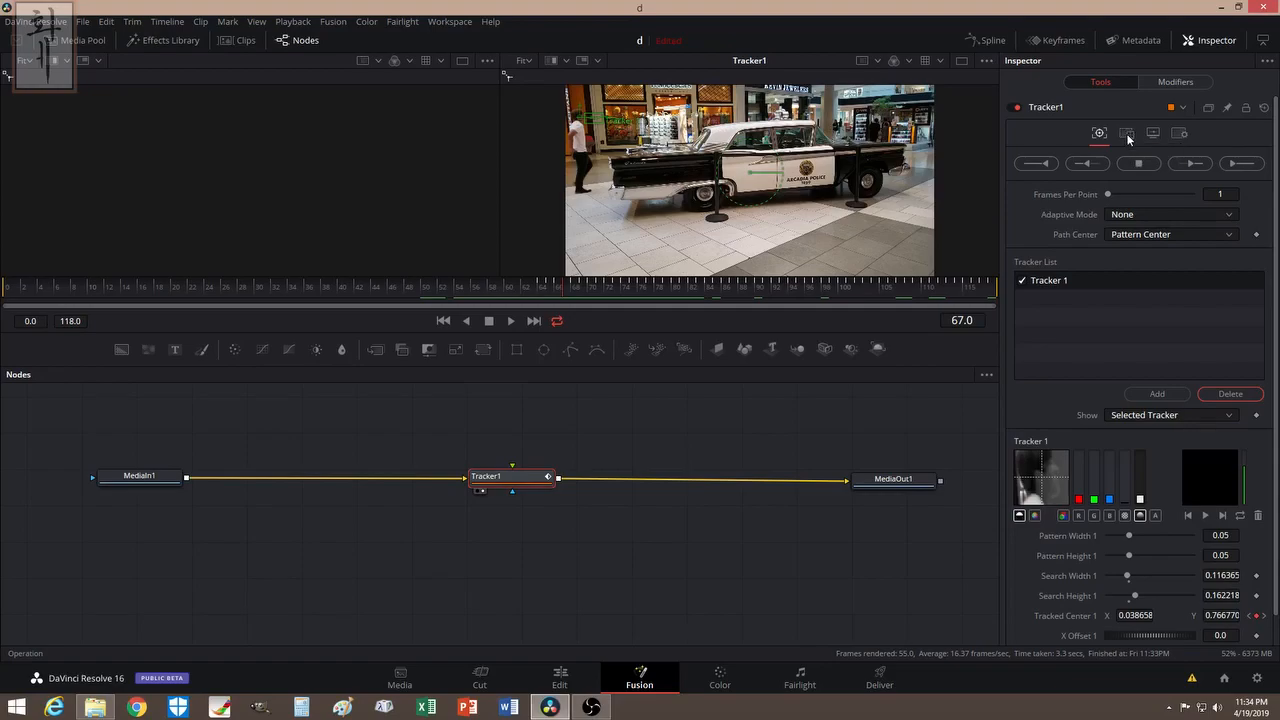
- Set the Tracker1 operation to Match Move
{"action": "left_click", "coordinate": [1127, 134]}
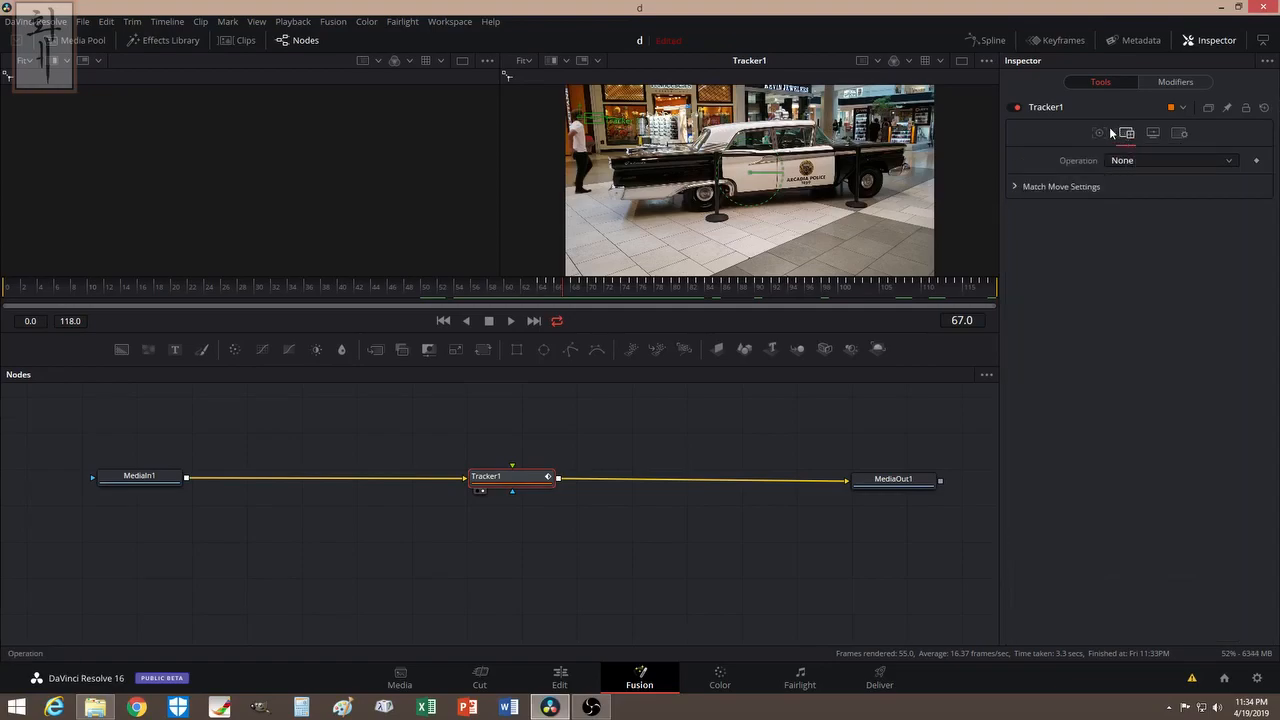
{"action": "left_click", "coordinate": [1143, 160]}
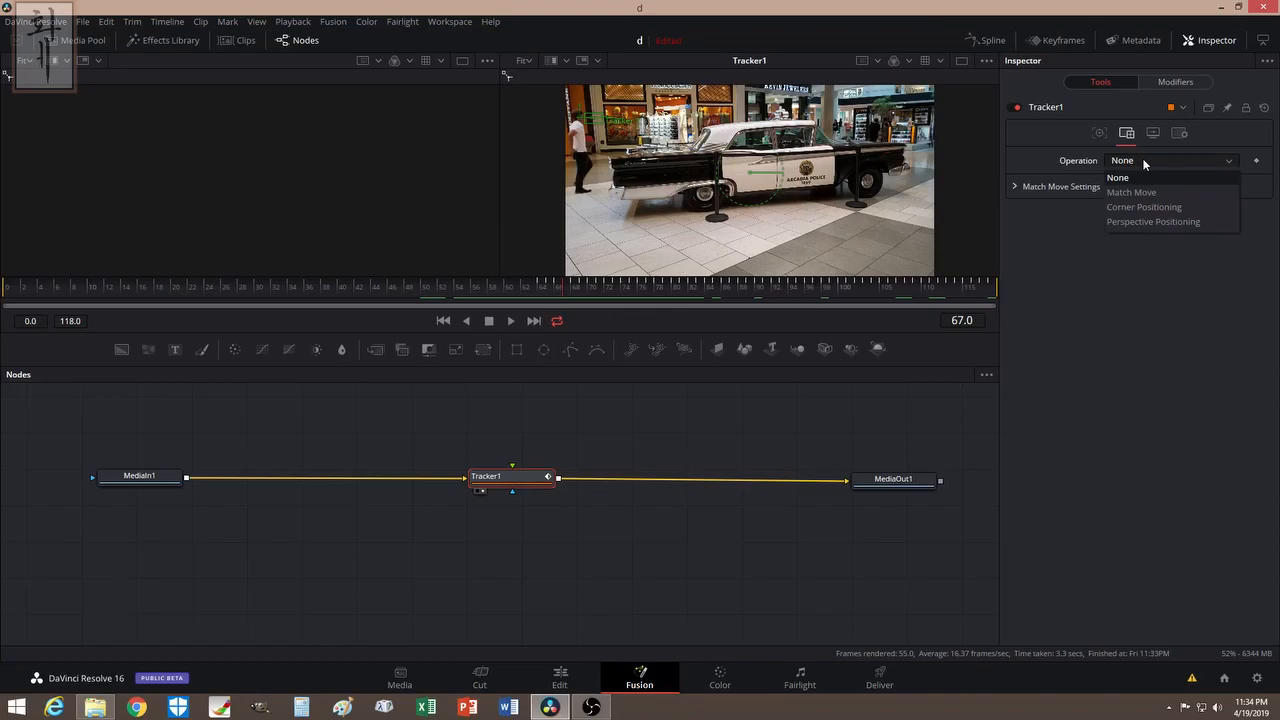
{"action": "left_click", "coordinate": [1135, 192]}
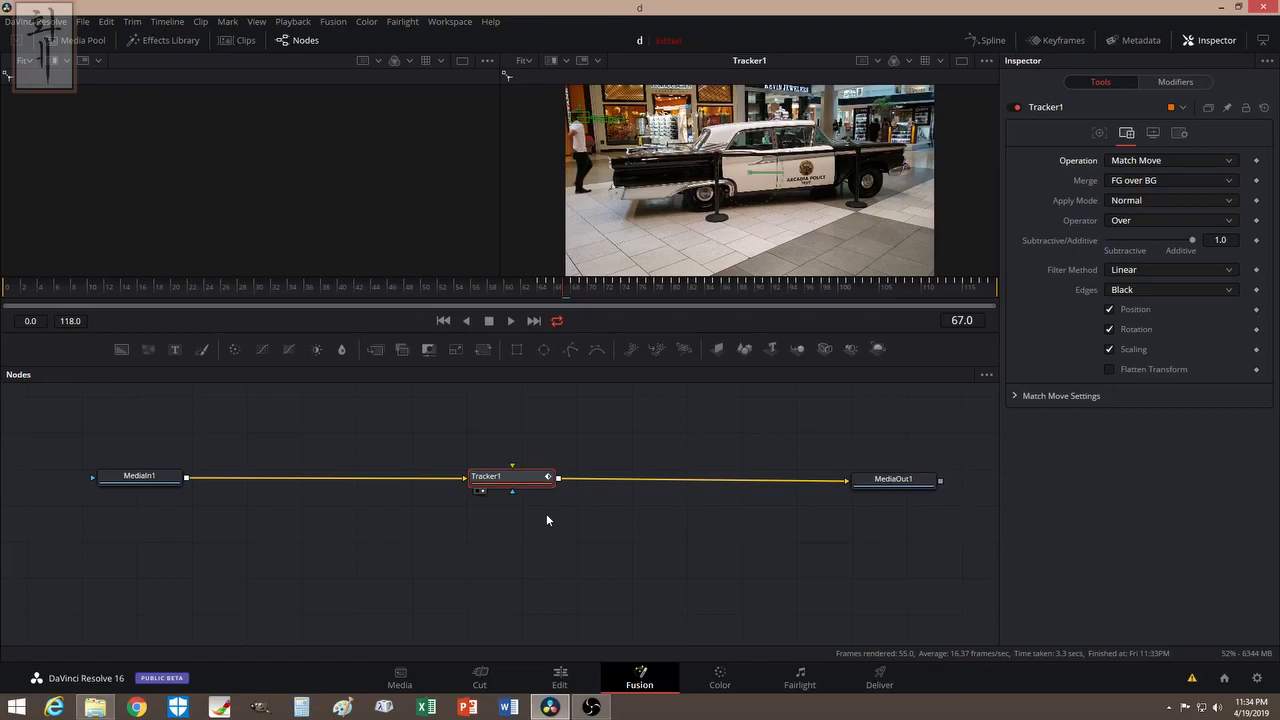
- Add a Text+ node below Tracker1 with the text "Unknown" and show it in the first viewer
{"action": "left_click_drag", "start_coordinate": [175, 354], "coordinate": [565, 545]}
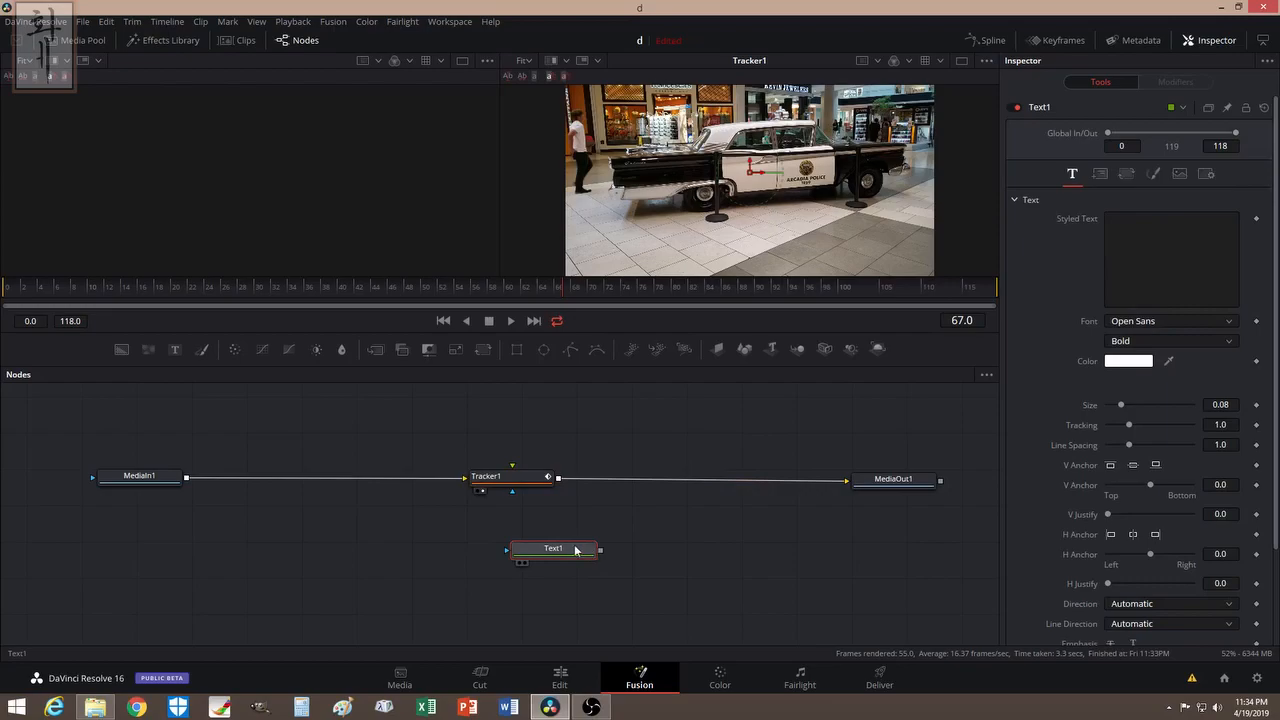
{"action": "left_click", "coordinate": [1124, 250]}
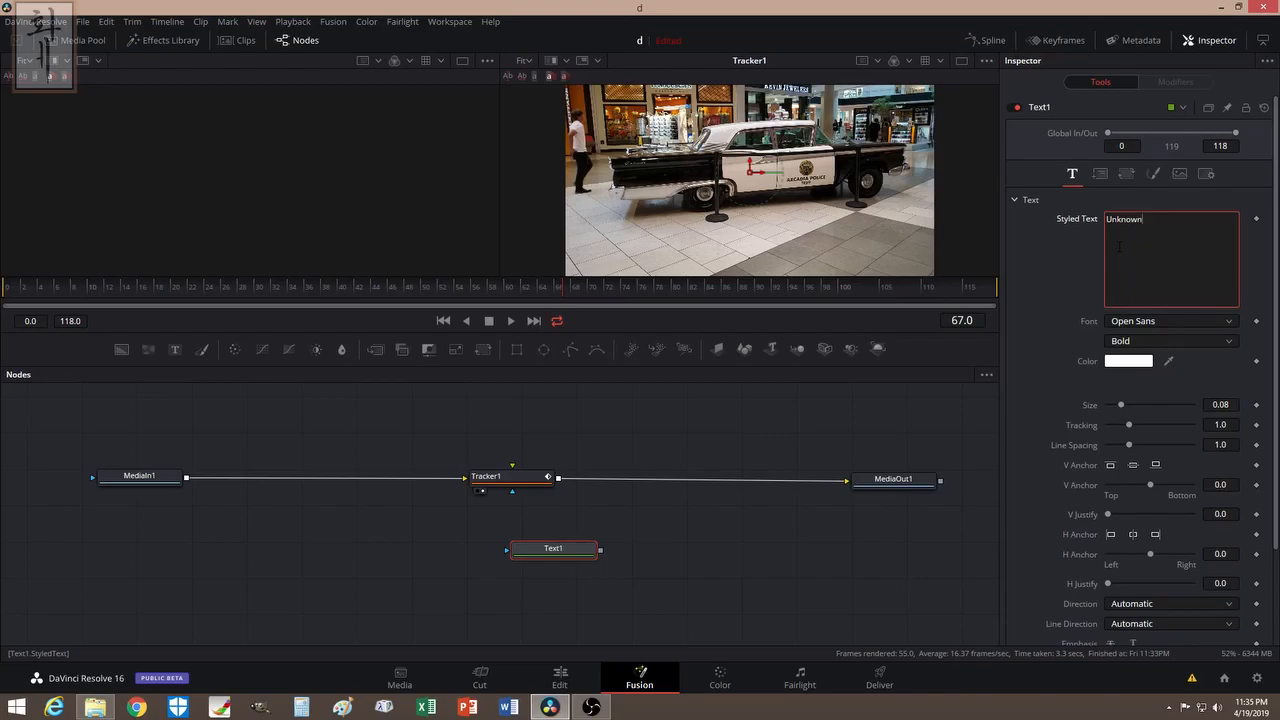
{"action": "left_click", "coordinate": [518, 565]}
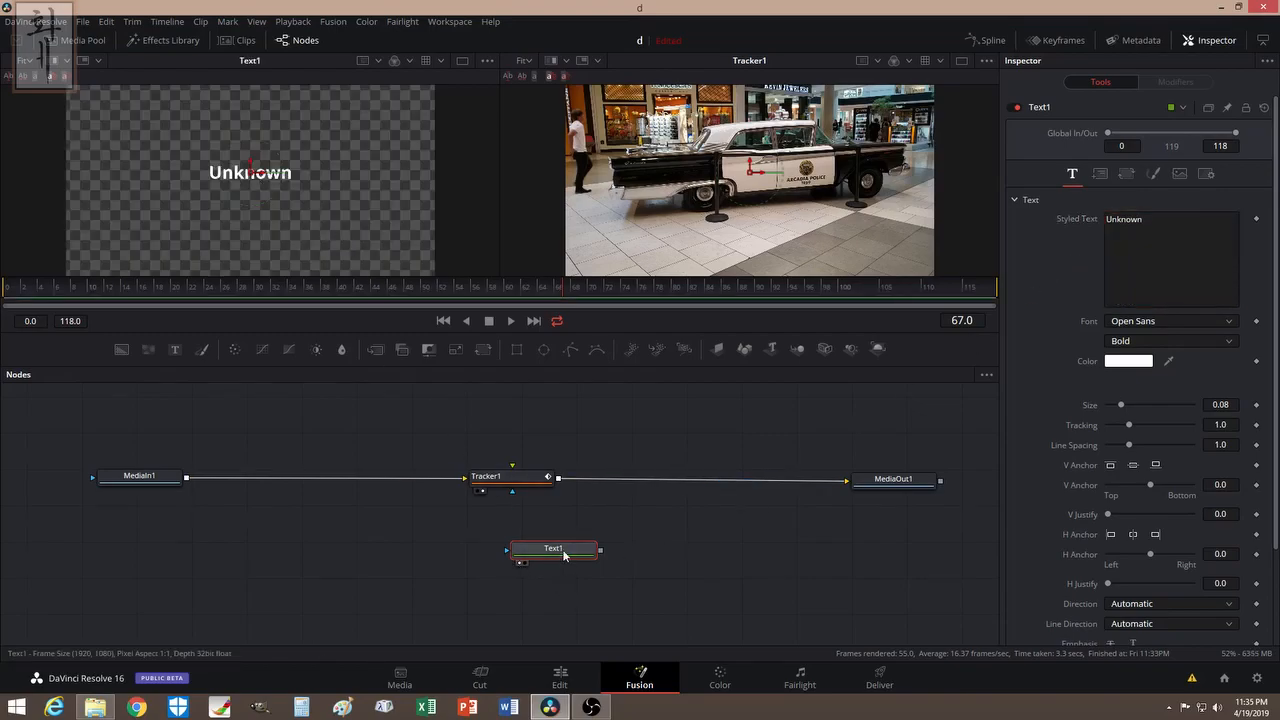
- Connect the Text1 output to the foreground input of Tracker1 and tidy the positions of both nodes
{"action": "left_click_drag", "start_coordinate": [600, 549], "coordinate": [514, 466]}
{"action": "left_click_drag", "start_coordinate": [601, 549], "coordinate": [513, 491]}
{"action": "left_click_drag", "start_coordinate": [552, 558], "coordinate": [536, 561]}
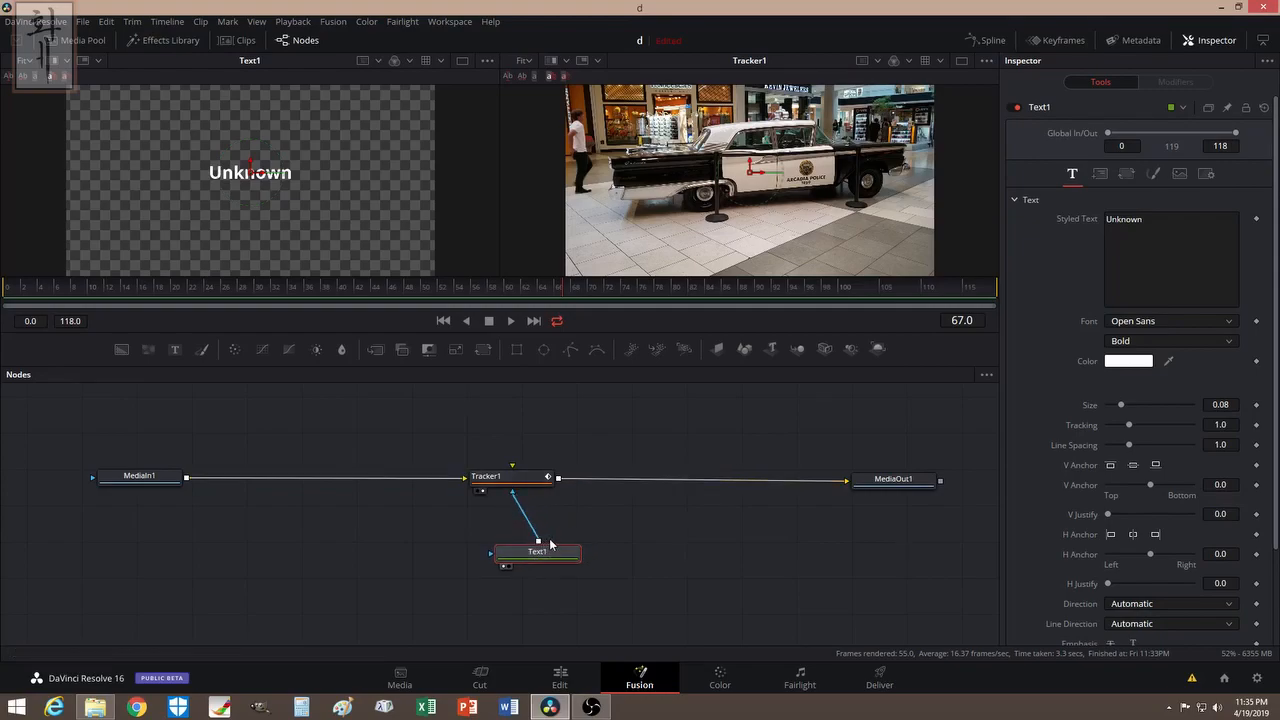
{"action": "left_click_drag", "start_coordinate": [502, 483], "coordinate": [508, 481]}
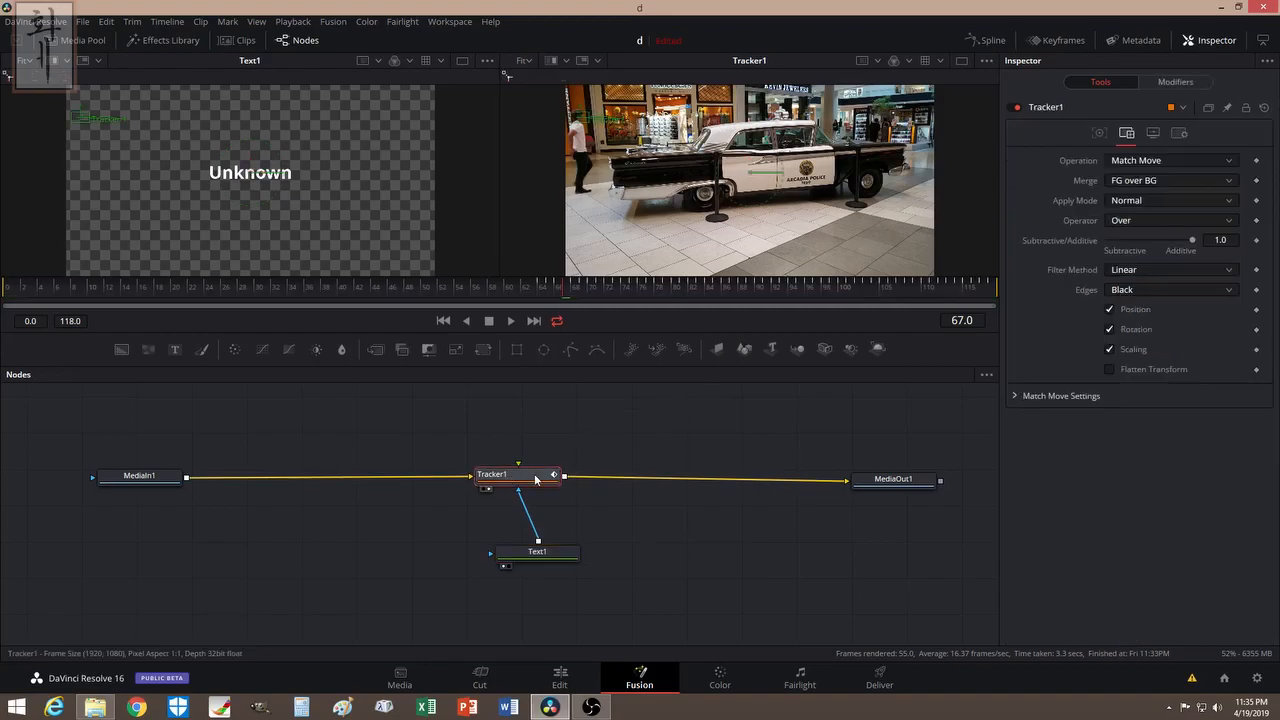
- Move the "Unknown" text from the centre down to the lower part of the frame
{"action": "left_click", "coordinate": [270, 184]}
{"action": "left_click_drag", "start_coordinate": [270, 184], "coordinate": [269, 239]}
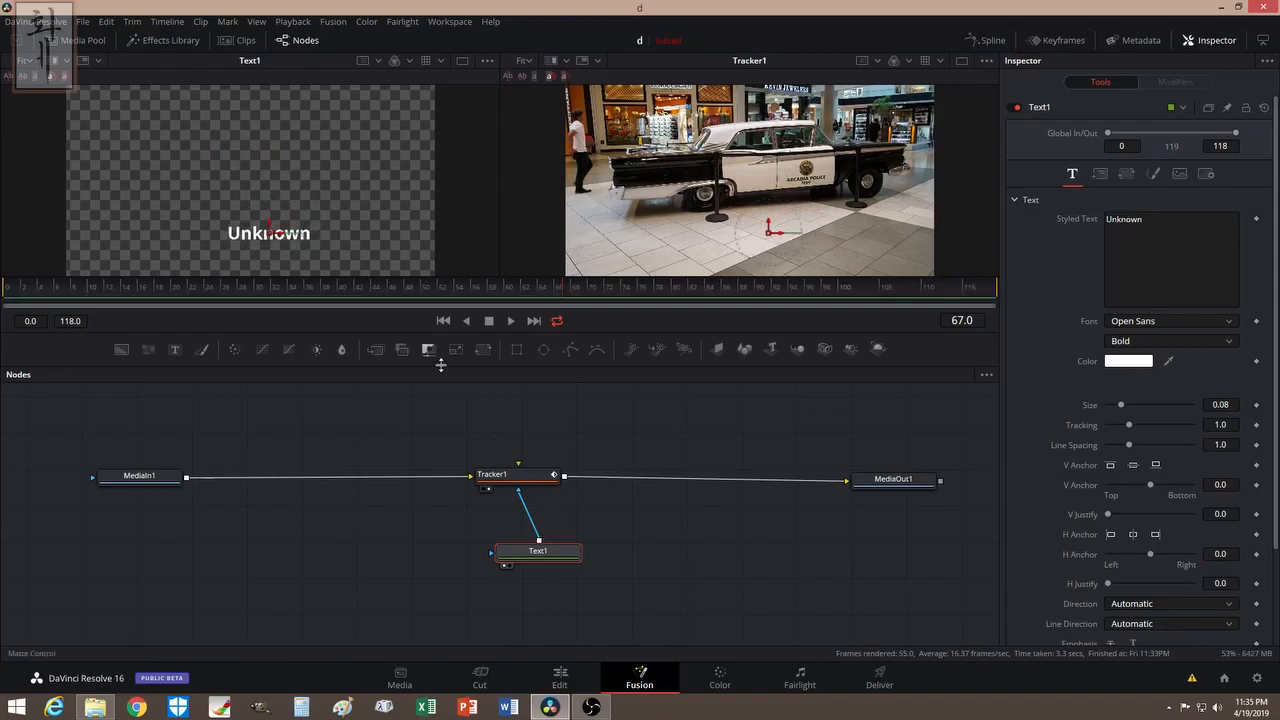
- Move the Text1 connection from Tracker1's blue mask input to its green foreground input
{"action": "left_click_drag", "start_coordinate": [547, 556], "coordinate": [543, 559]}
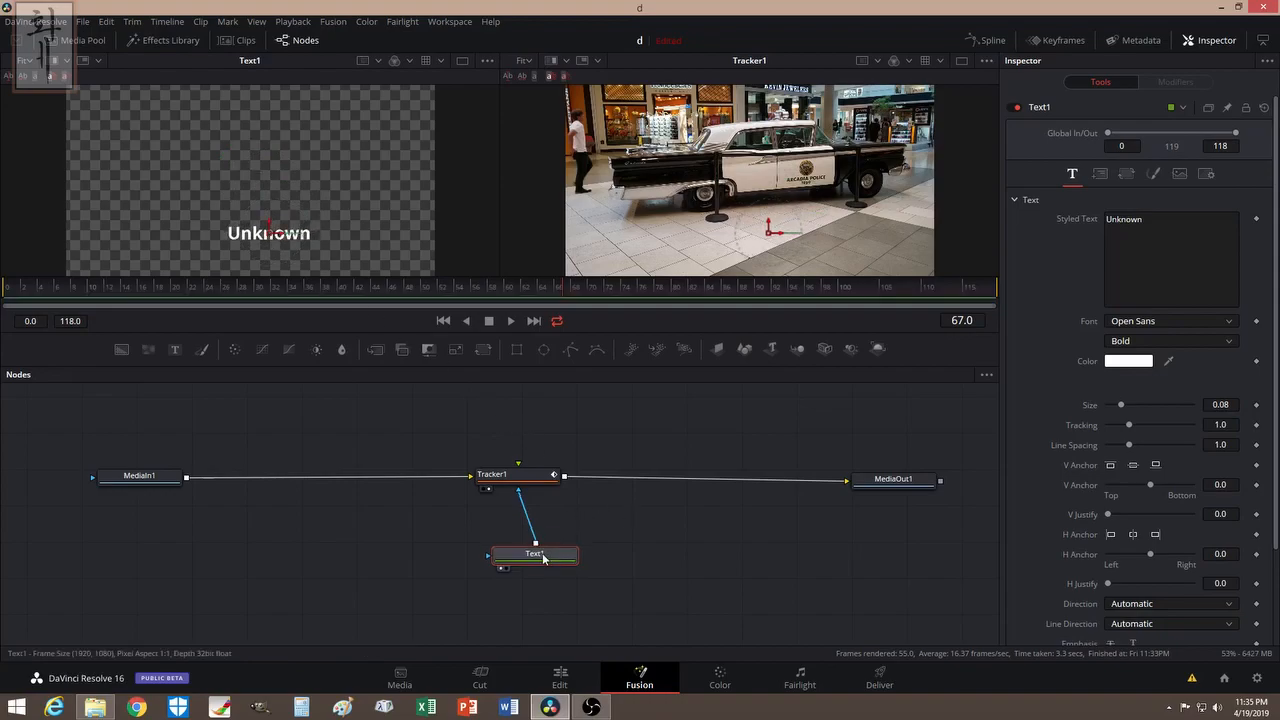
{"action": "left_click", "coordinate": [517, 482]}
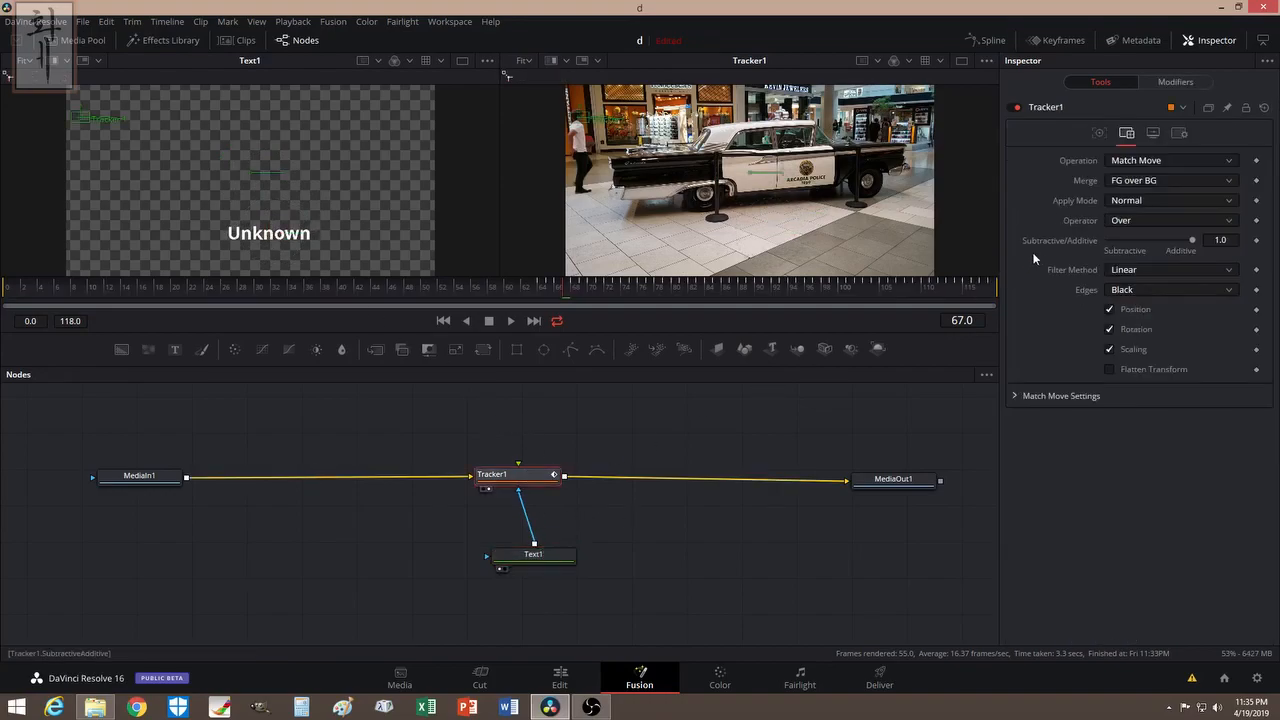
{"action": "left_click", "coordinate": [535, 557]}
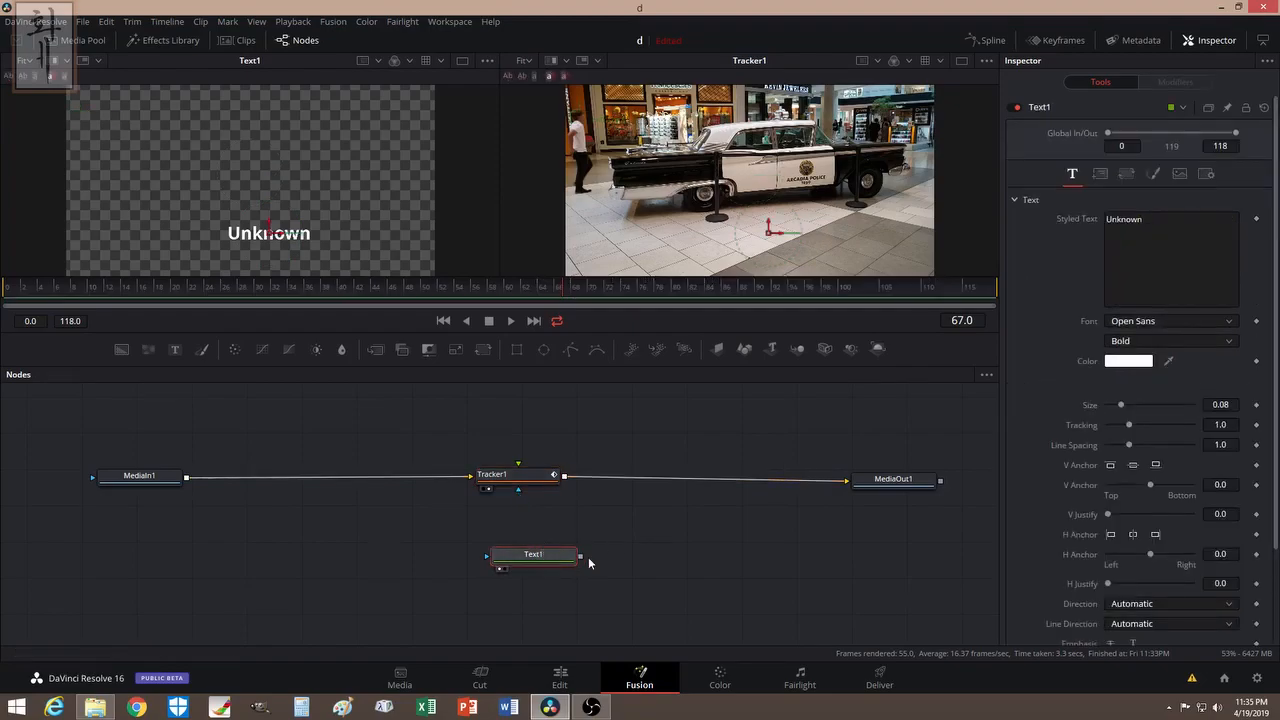
{"action": "left_click_drag", "start_coordinate": [581, 556], "coordinate": [519, 462]}
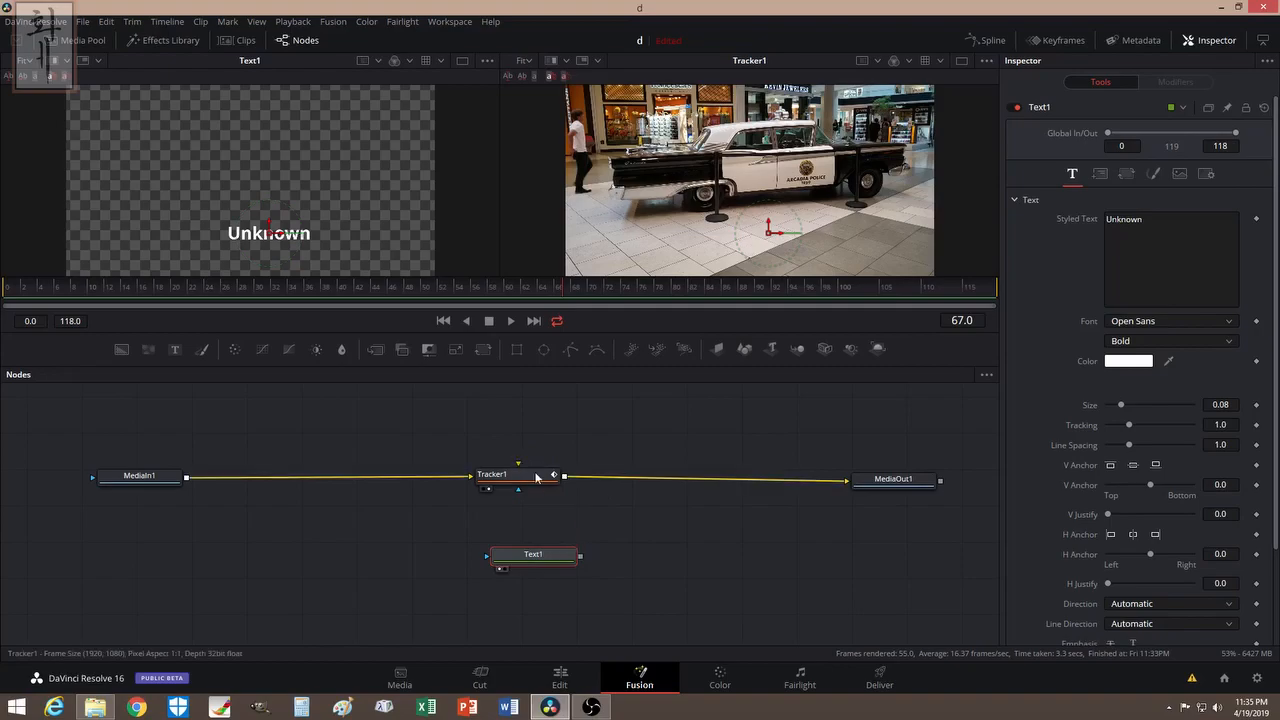
{"action": "left_click_drag", "start_coordinate": [582, 556], "coordinate": [517, 463]}
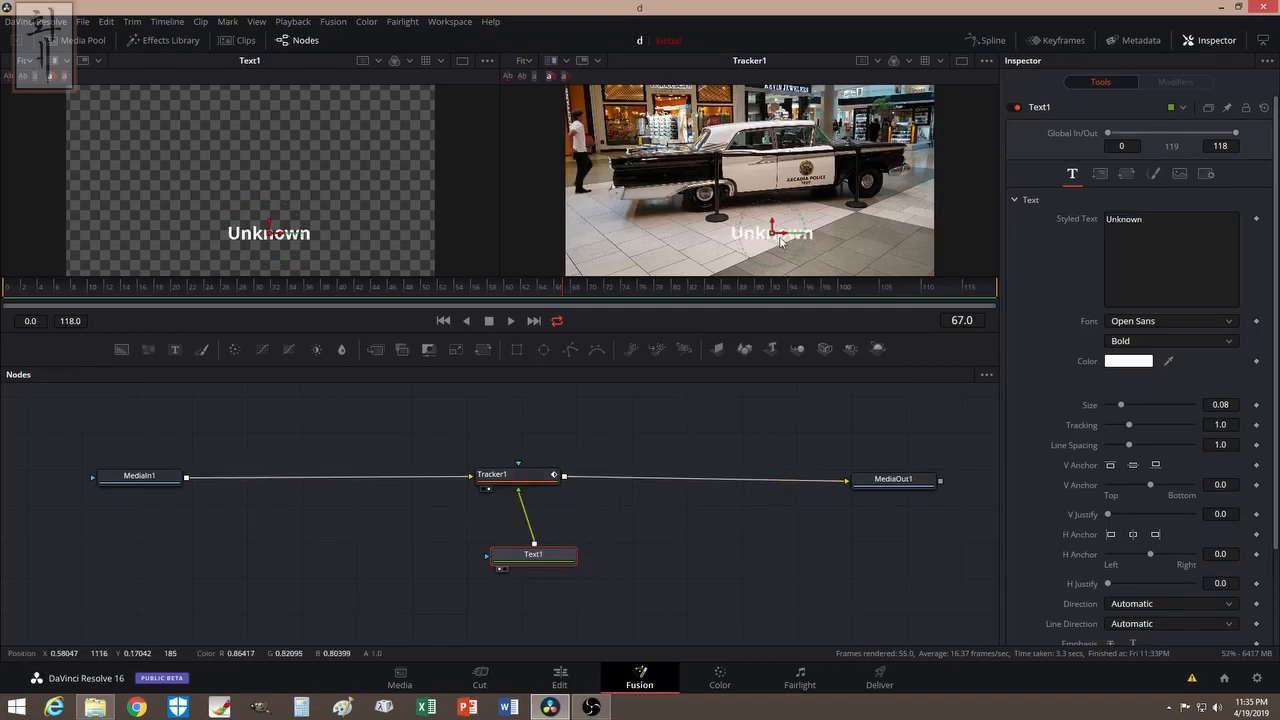
- Move the "Unknown" text up beside the walking man and play the clip to check that it follows him
{"action": "left_click_drag", "start_coordinate": [772, 232], "coordinate": [641, 114]}
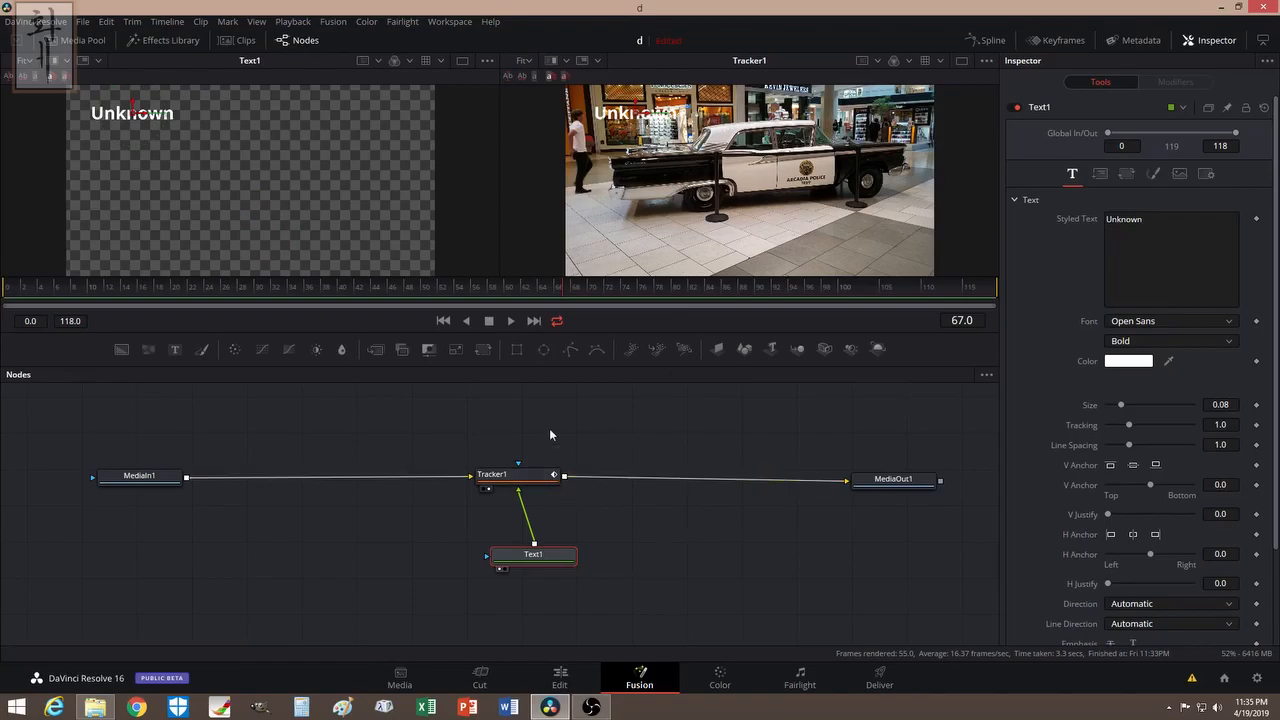
{"action": "left_click", "coordinate": [511, 321]}
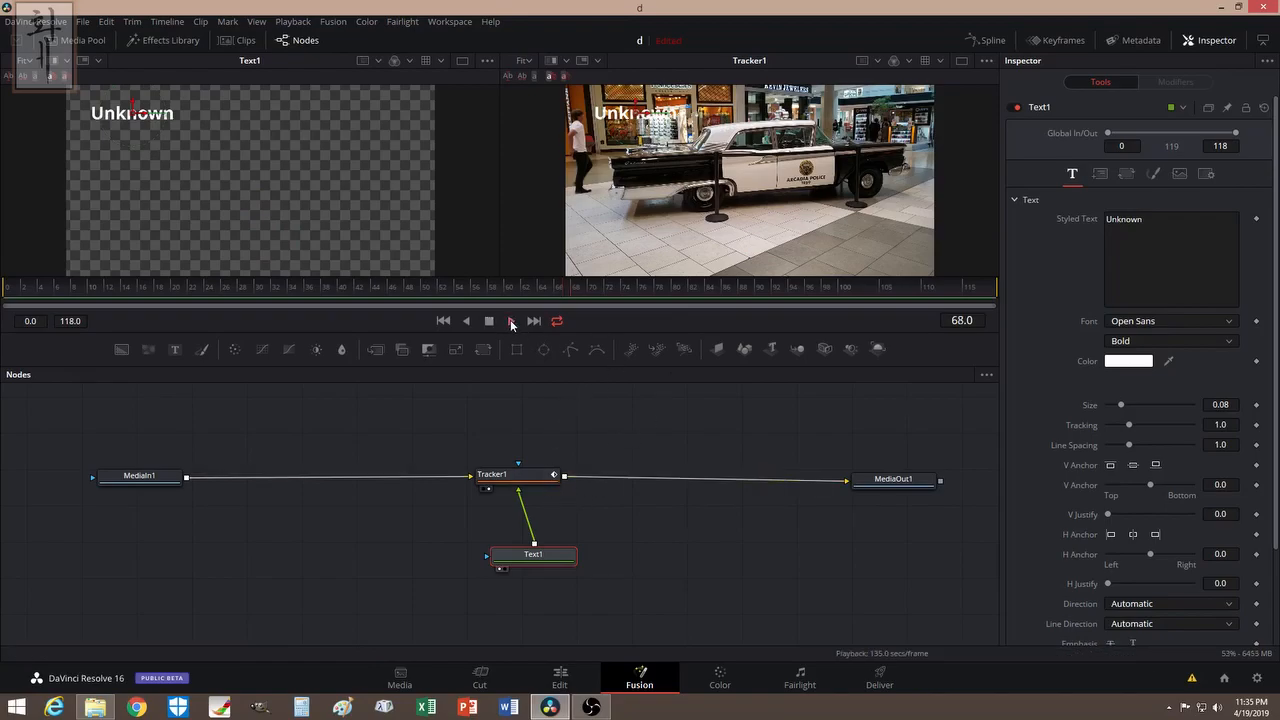
{"action": "key", "text": "space"}
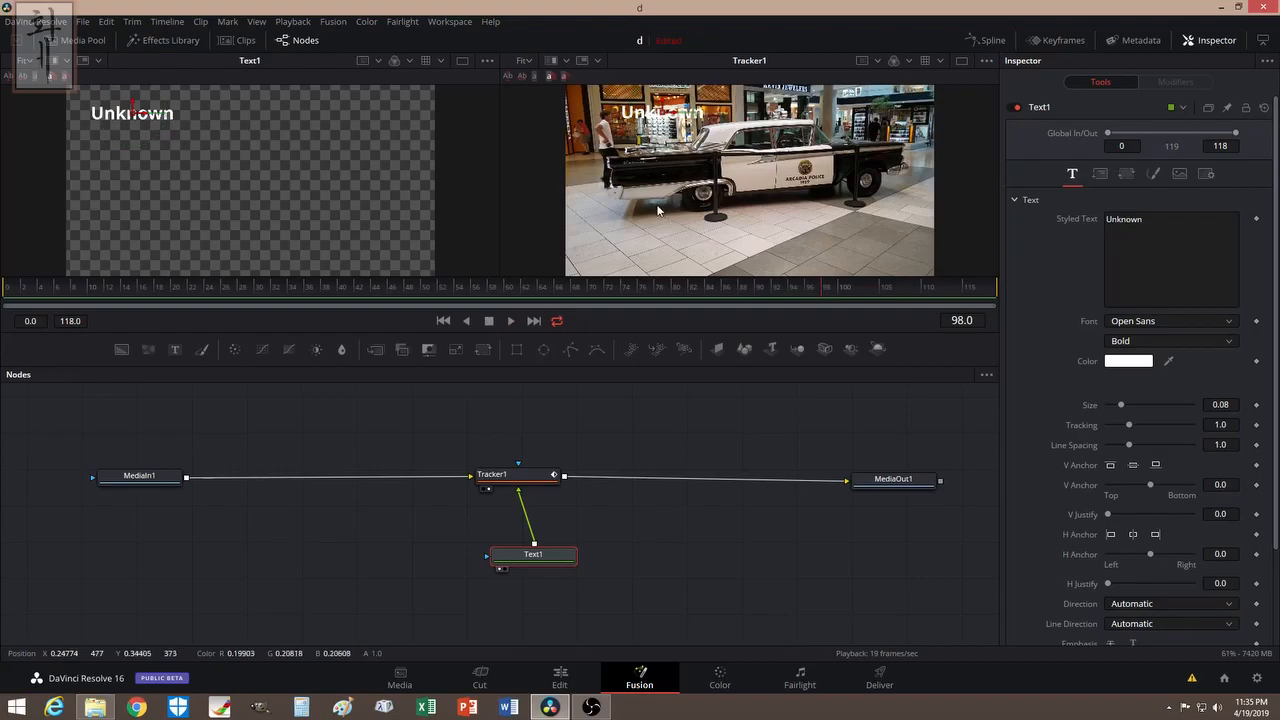
{"action": "left_click", "coordinate": [510, 321]}
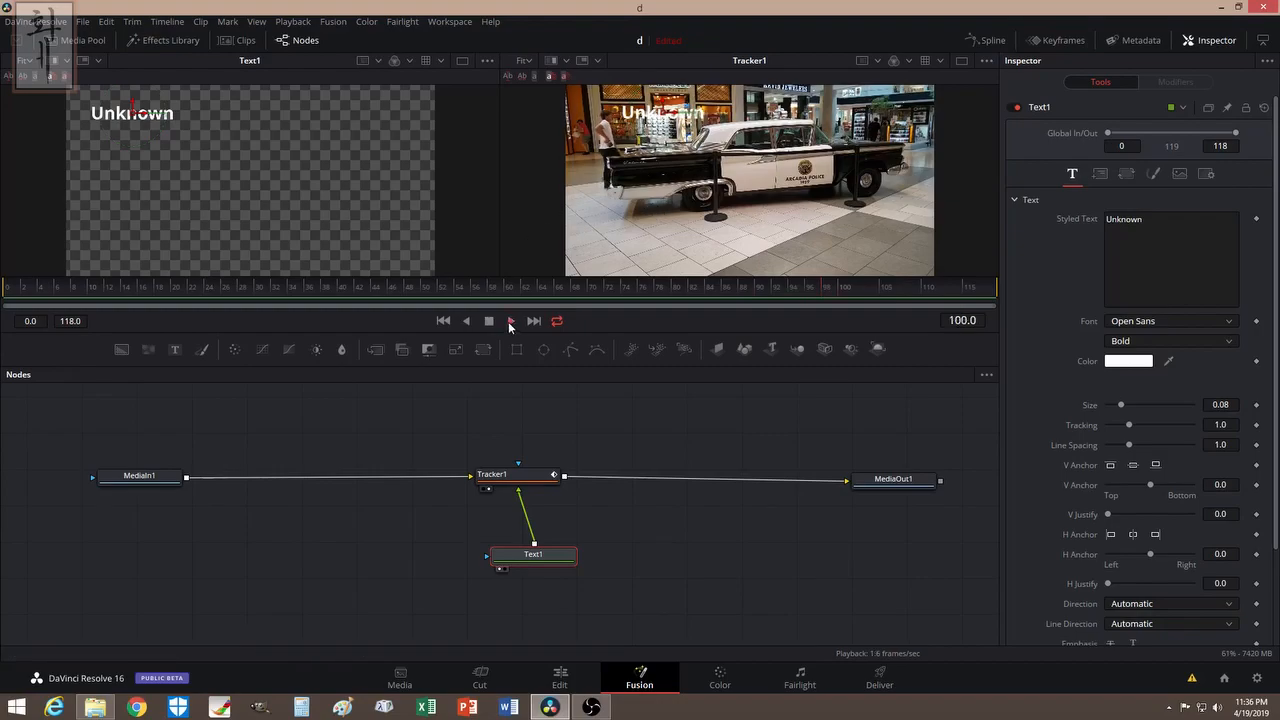
{"action": "left_click", "coordinate": [490, 321]}
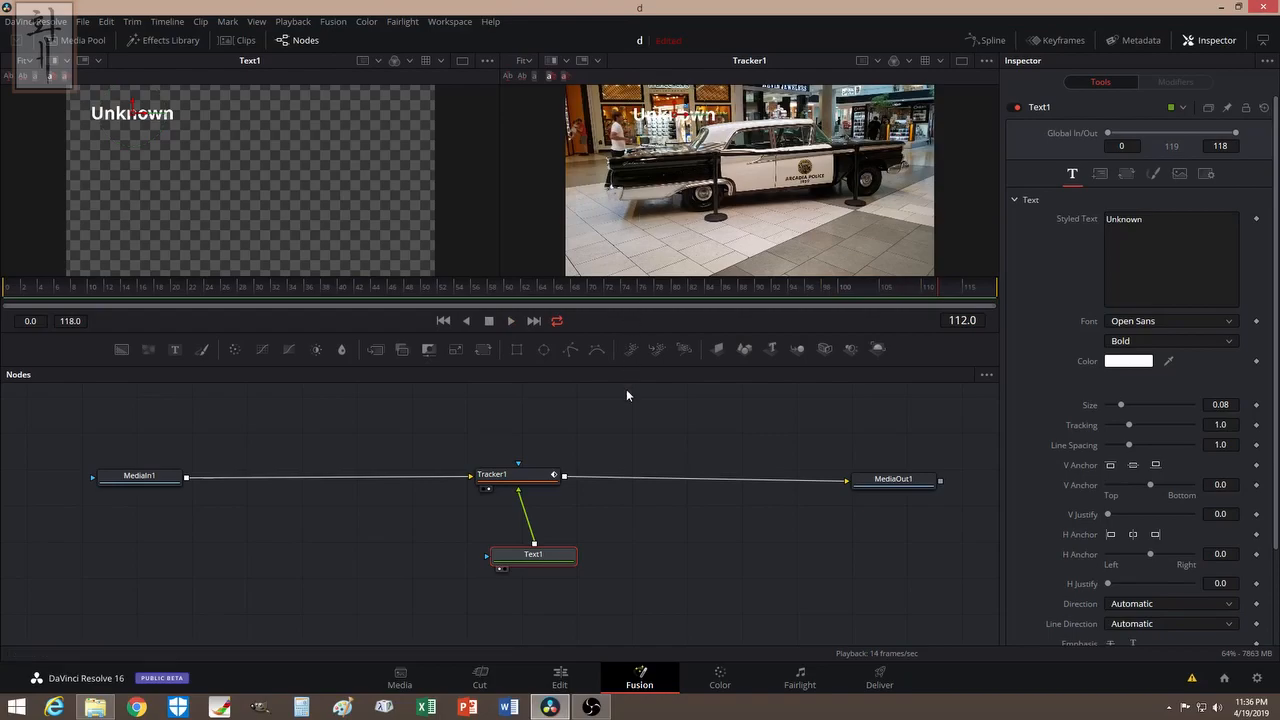
- Move the "Unknown" text back to the lower part of the frame and go to frame 70
{"action": "left_click_drag", "start_coordinate": [132, 104], "coordinate": [264, 243]}
{"action": "left_click_drag", "start_coordinate": [911, 286], "coordinate": [588, 287]}
- Disconnect Text1 from Tracker1 and place the node aside, below MediaOut1
{"action": "left_click_drag", "start_coordinate": [519, 496], "coordinate": [533, 562]}
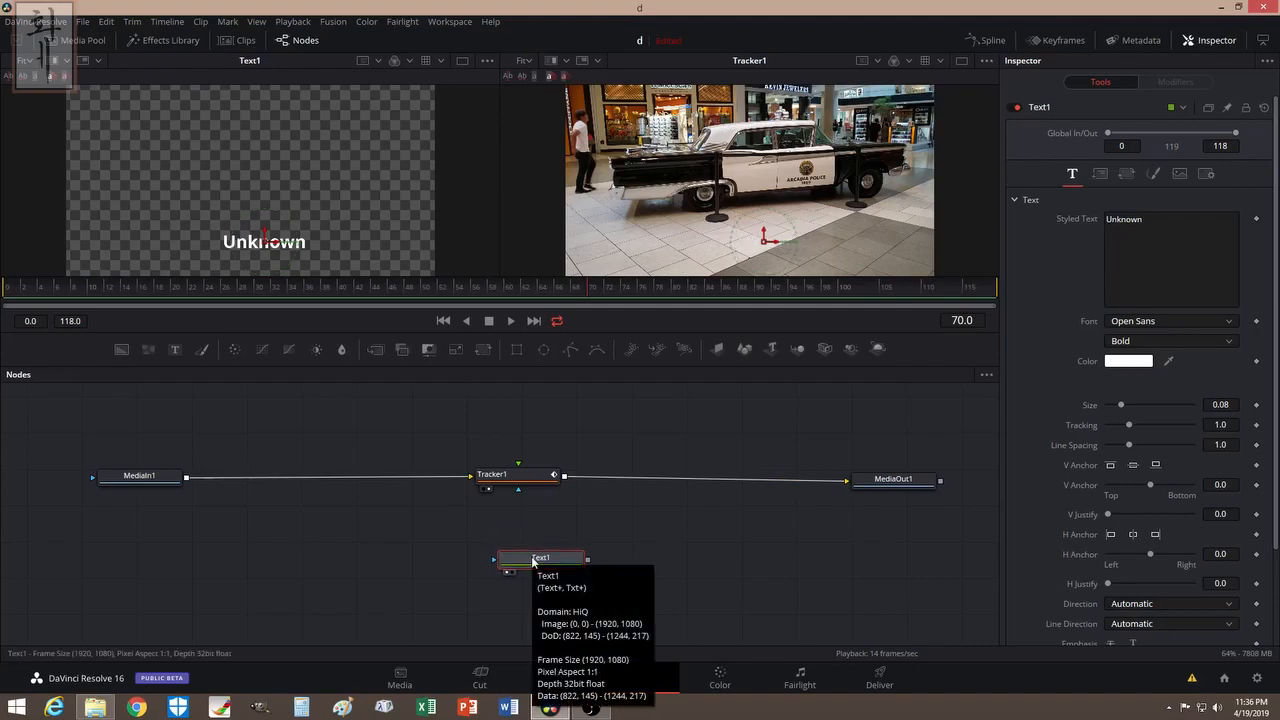
{"action": "left_click_drag", "start_coordinate": [535, 562], "coordinate": [825, 583]}
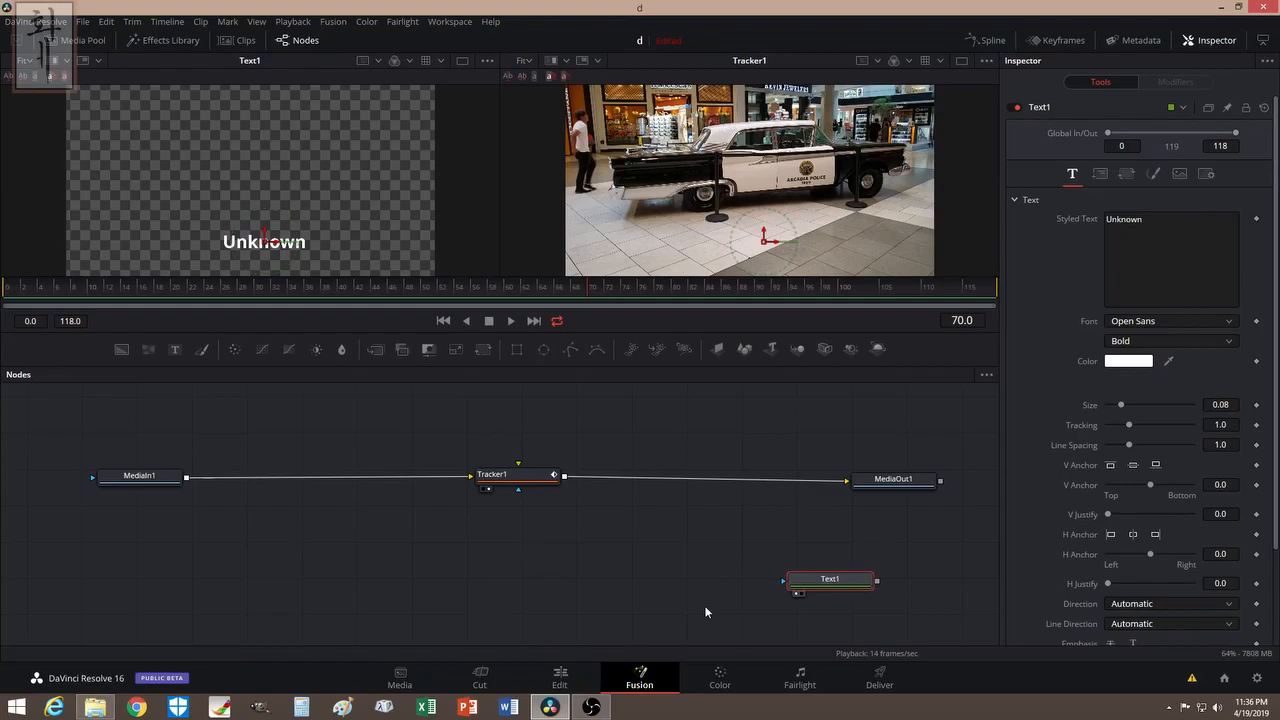
- Add an unconnected Background node and place it below MediaIn1
{"action": "left_click", "coordinate": [285, 568]}
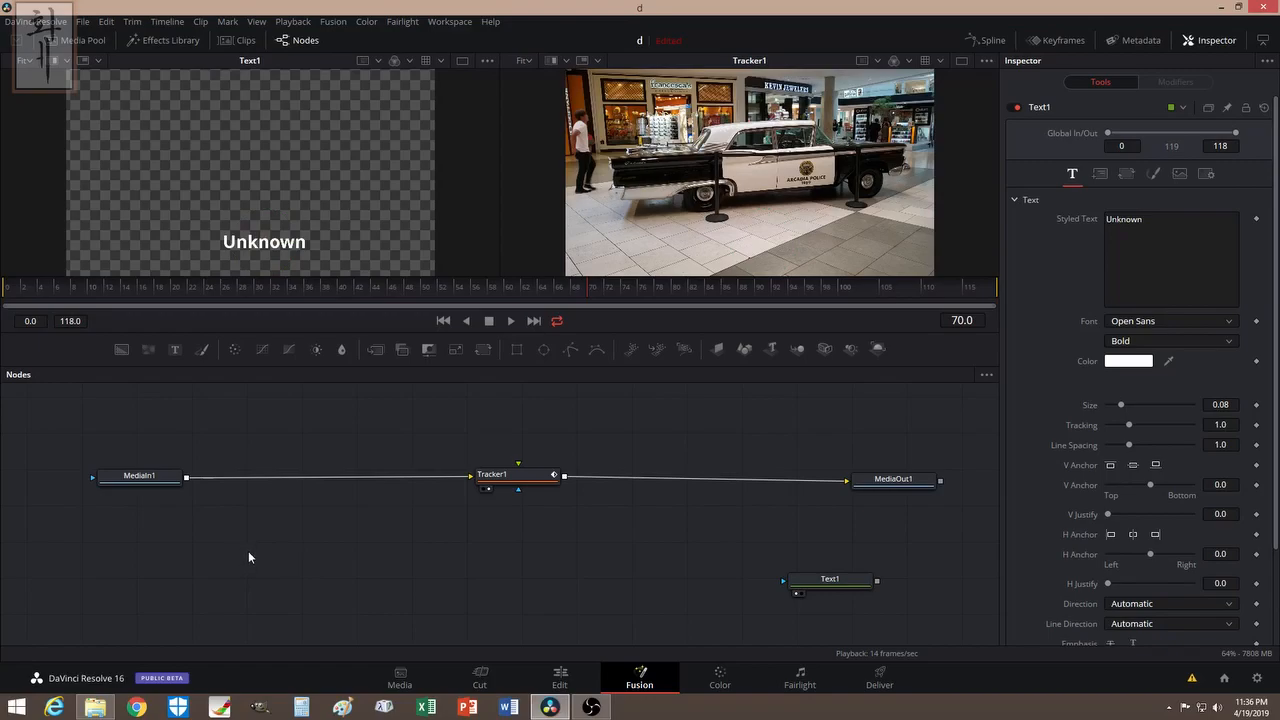
{"action": "key", "text": "shift+space"}
{"action": "type", "text": "background"}
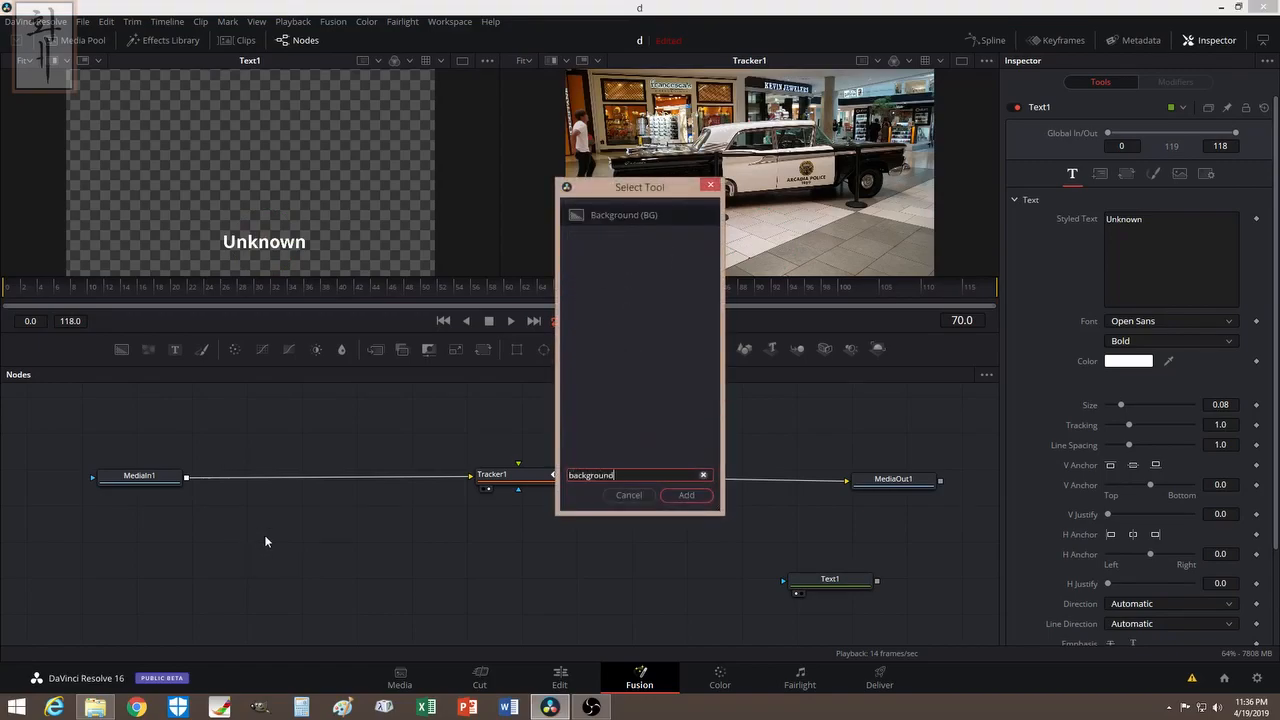
{"action": "left_click", "coordinate": [687, 499]}
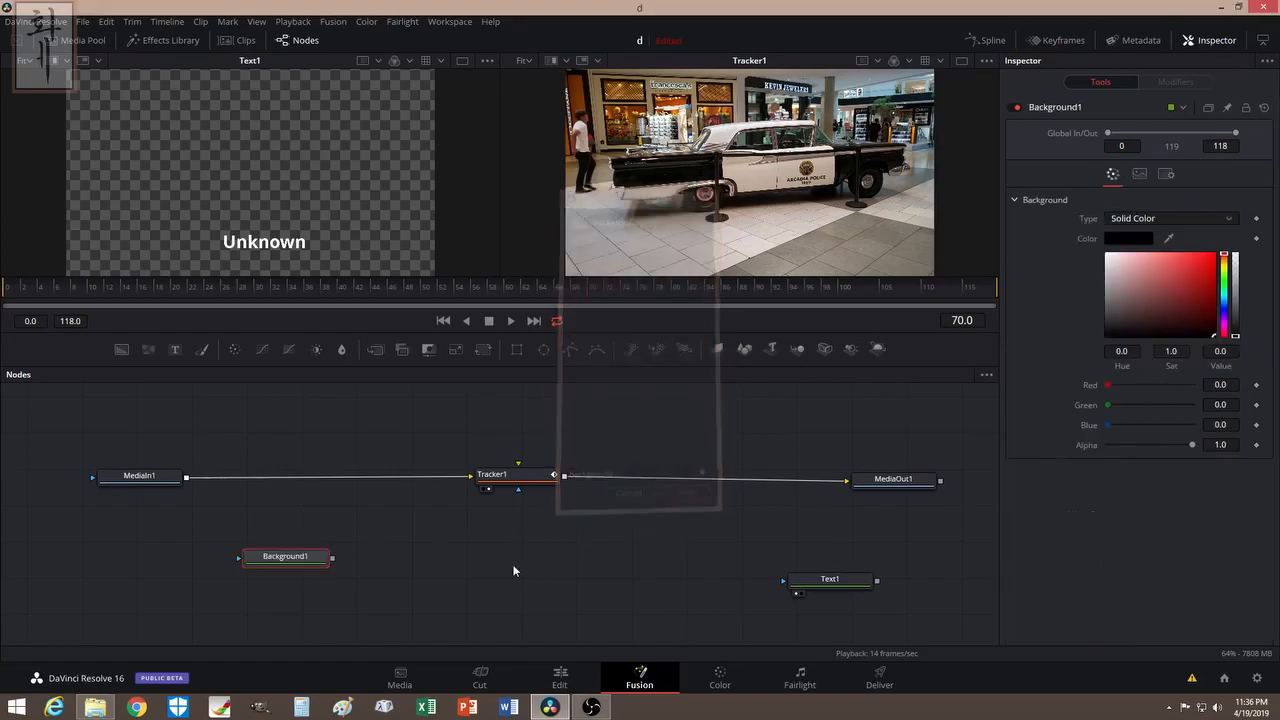
{"action": "left_click_drag", "start_coordinate": [300, 560], "coordinate": [203, 590]}
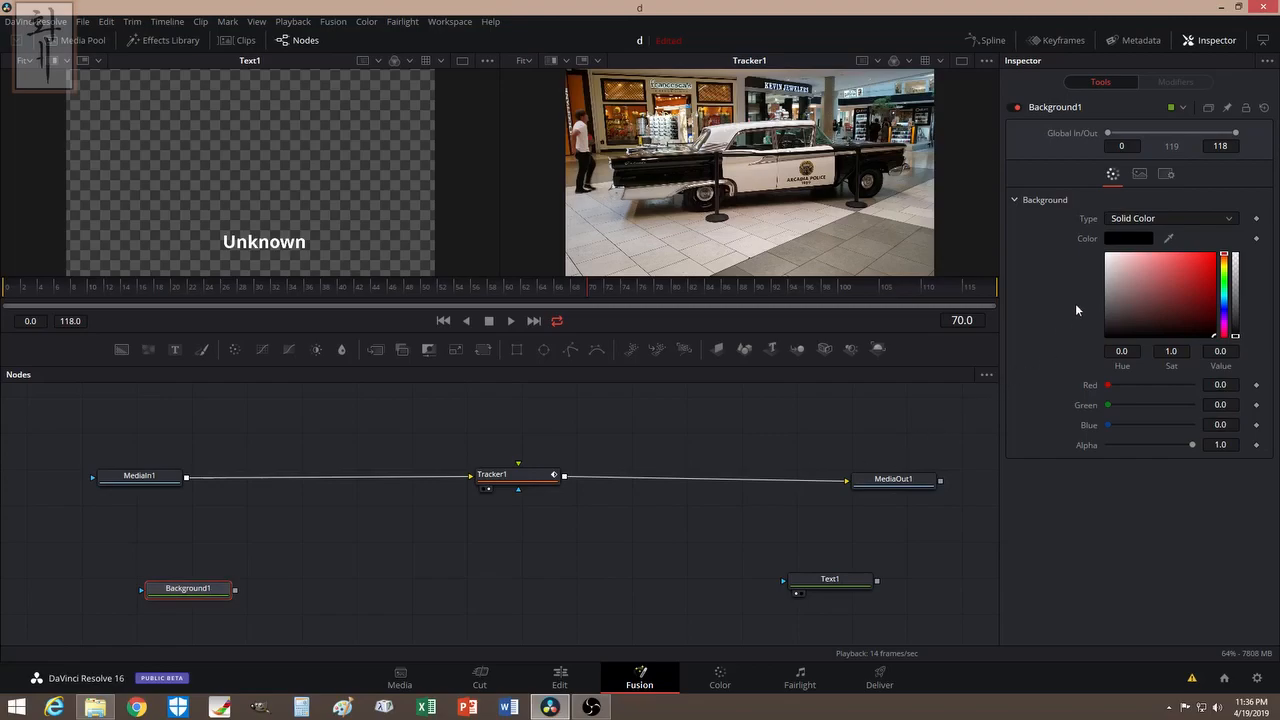
- Set the Background1 colour to white with an alpha of 0.0 and shift its node slightly
{"action": "left_click", "coordinate": [1121, 239]}
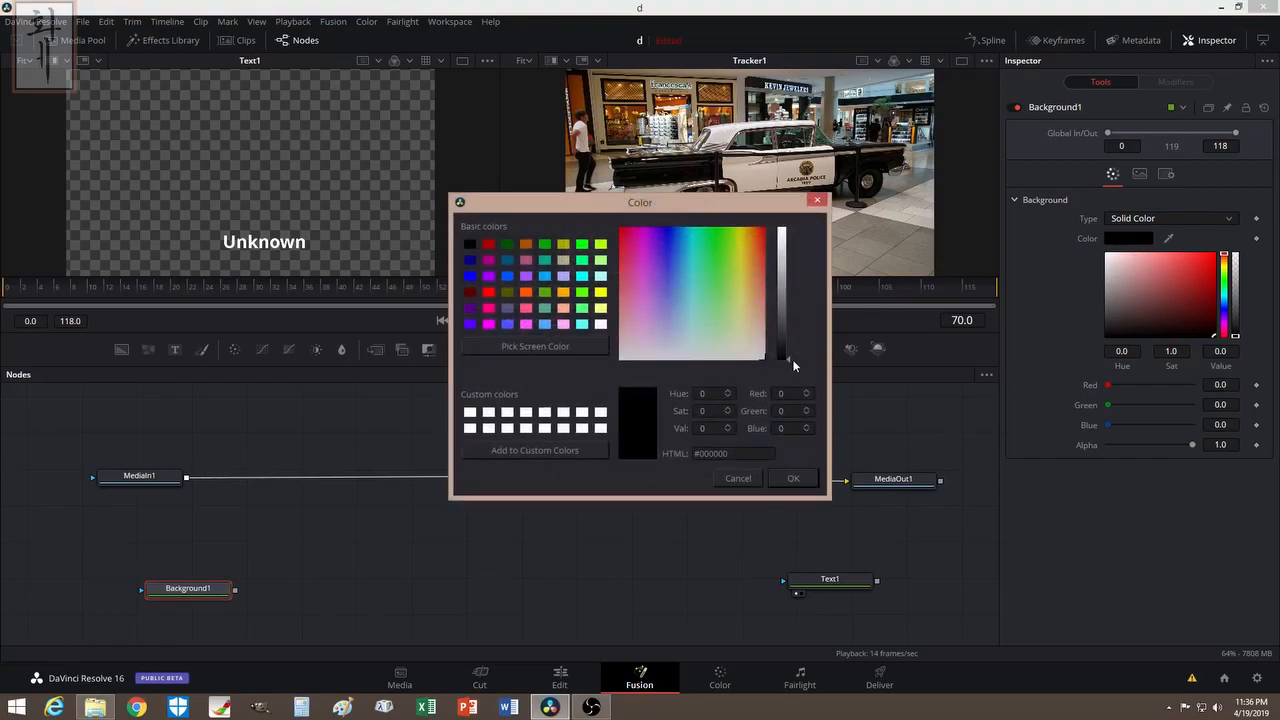
{"action": "left_click_drag", "start_coordinate": [793, 366], "coordinate": [800, 230]}
{"action": "left_click", "coordinate": [791, 479]}
{"action": "left_click_drag", "start_coordinate": [1193, 447], "coordinate": [1101, 450]}
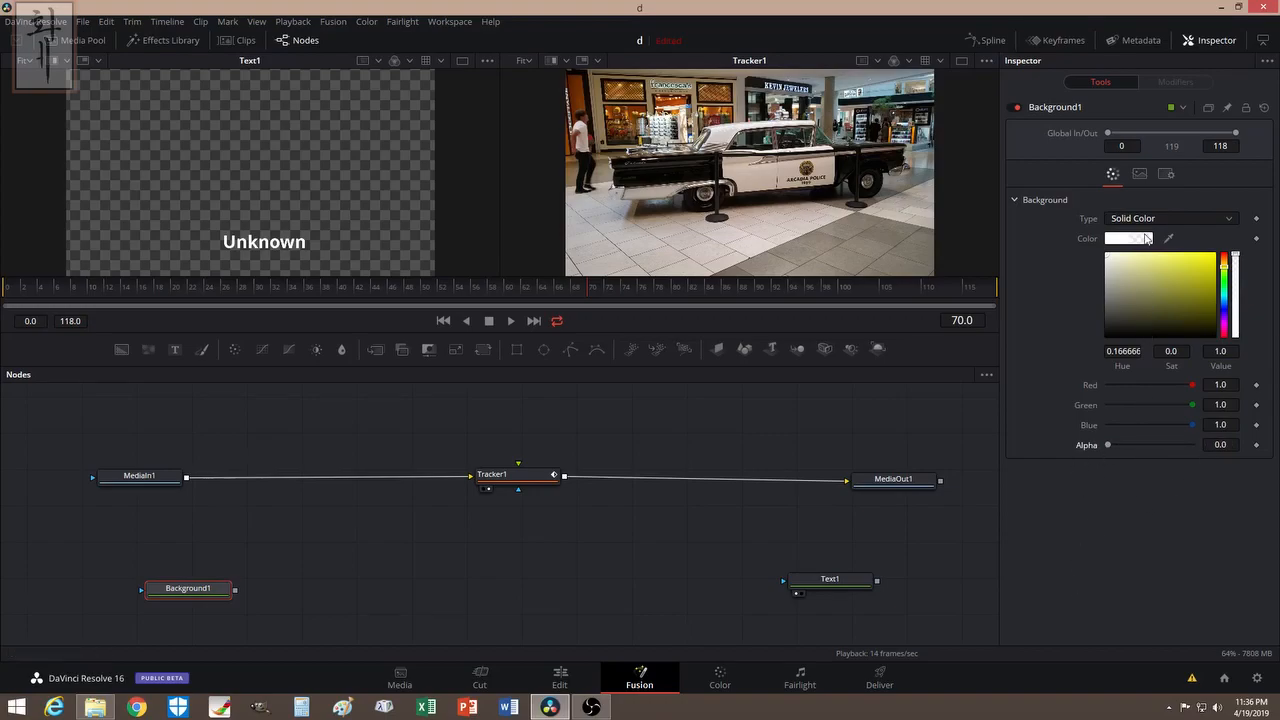
{"action": "mouse_move", "coordinate": [1102, 449]}
{"action": "left_mouse_down"}
{"action": "mouse_move", "coordinate": [1187, 445]}
{"action": "mouse_move", "coordinate": [1098, 459]}
{"action": "left_mouse_up"}
{"action": "left_click_drag", "start_coordinate": [204, 590], "coordinate": [192, 586]}
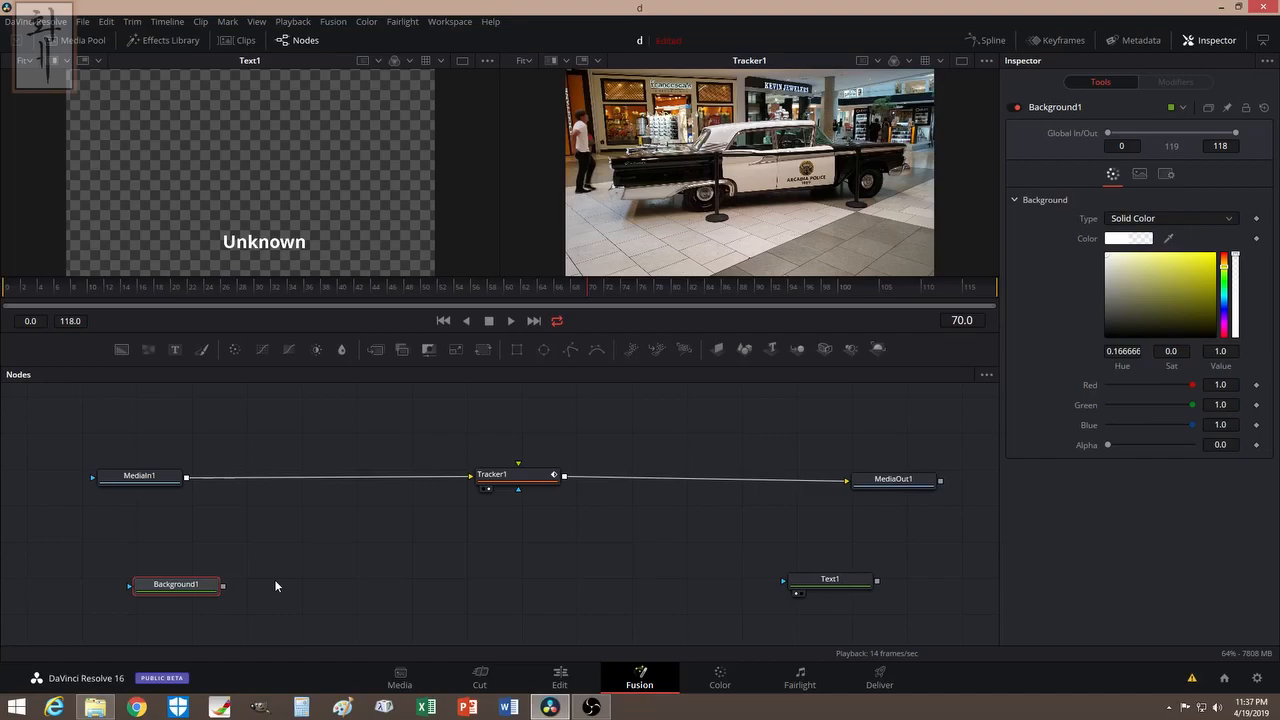
- Add an Ellipse node, place it just above Background1 and show it in the first viewer
{"action": "left_click", "coordinate": [302, 540]}
{"action": "key", "text": "shift+space"}
{"action": "type", "text": "background"}
{"action": "key", "text": "BackSpace"}
{"action": "key", "text": "BackSpace"}
{"action": "key", "text": "BackSpace"}
{"action": "key", "text": "BackSpace"}
{"action": "key", "text": "BackSpace"}
{"action": "key", "text": "BackSpace"}
{"action": "key", "text": "BackSpace"}
{"action": "key", "text": "BackSpace"}
{"action": "key", "text": "BackSpace"}
{"action": "key", "text": "BackSpace"}
{"action": "type", "text": "sc"}
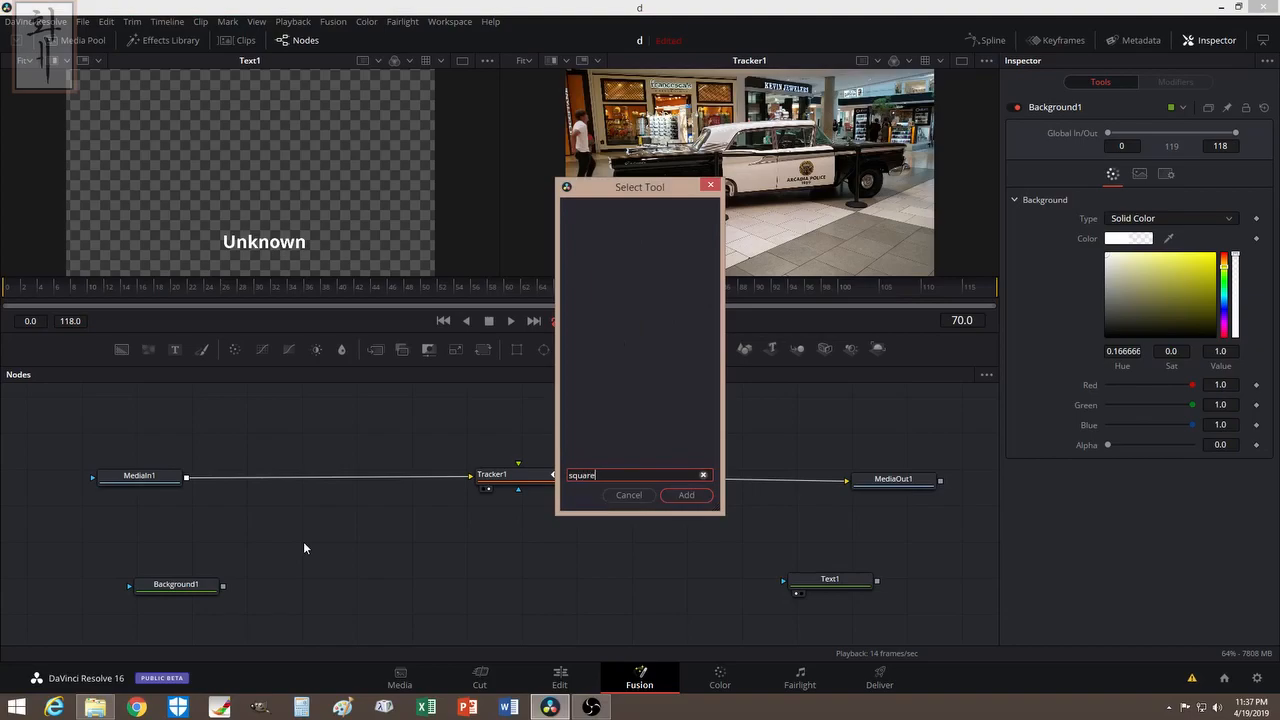
{"action": "type", "text": "ua"}
{"action": "key", "text": "BackSpace"}
{"action": "key", "text": "BackSpace"}
{"action": "key", "text": "BackSpace"}
{"action": "key", "text": "BackSpace"}
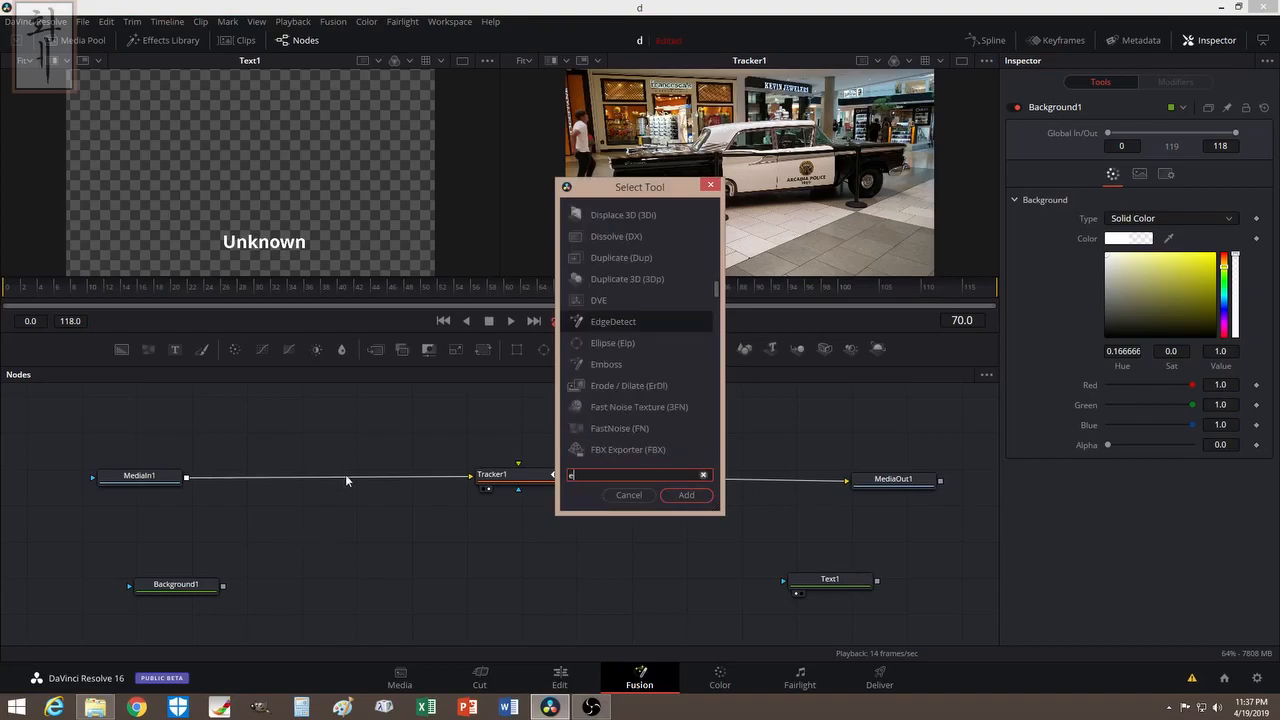
{"action": "left_click", "coordinate": [607, 344]}
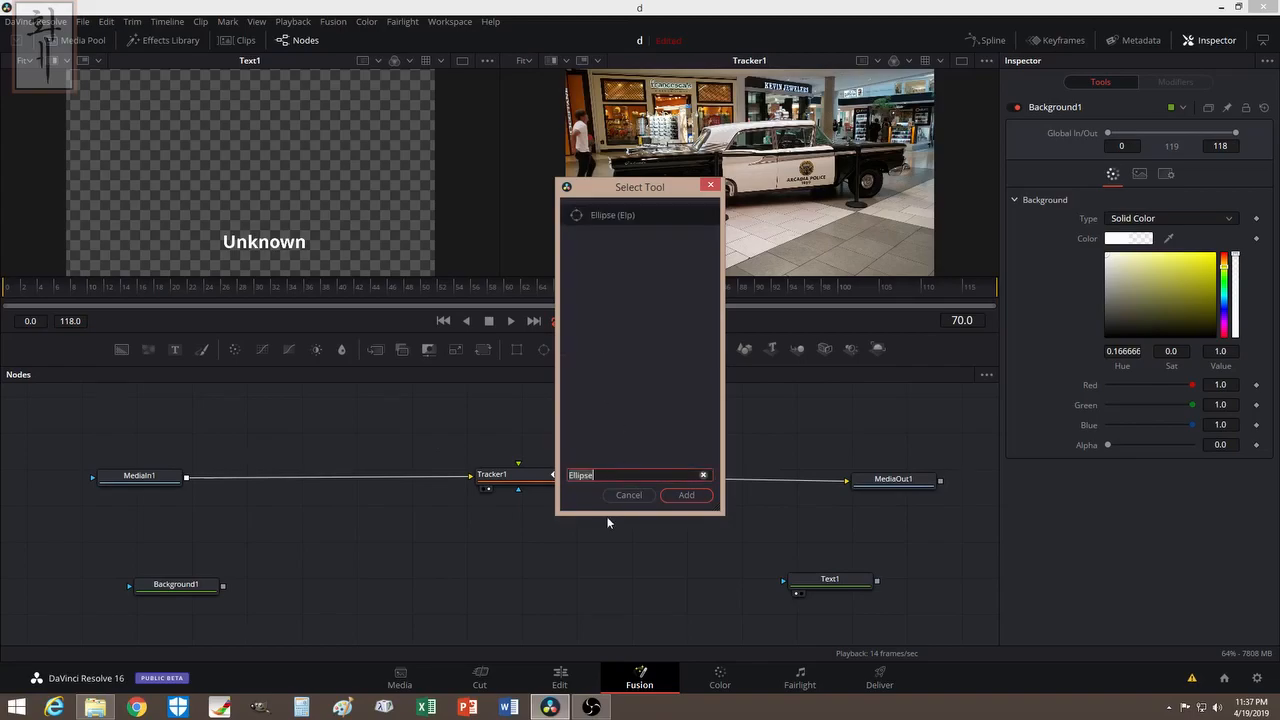
{"action": "left_click", "coordinate": [688, 495]}
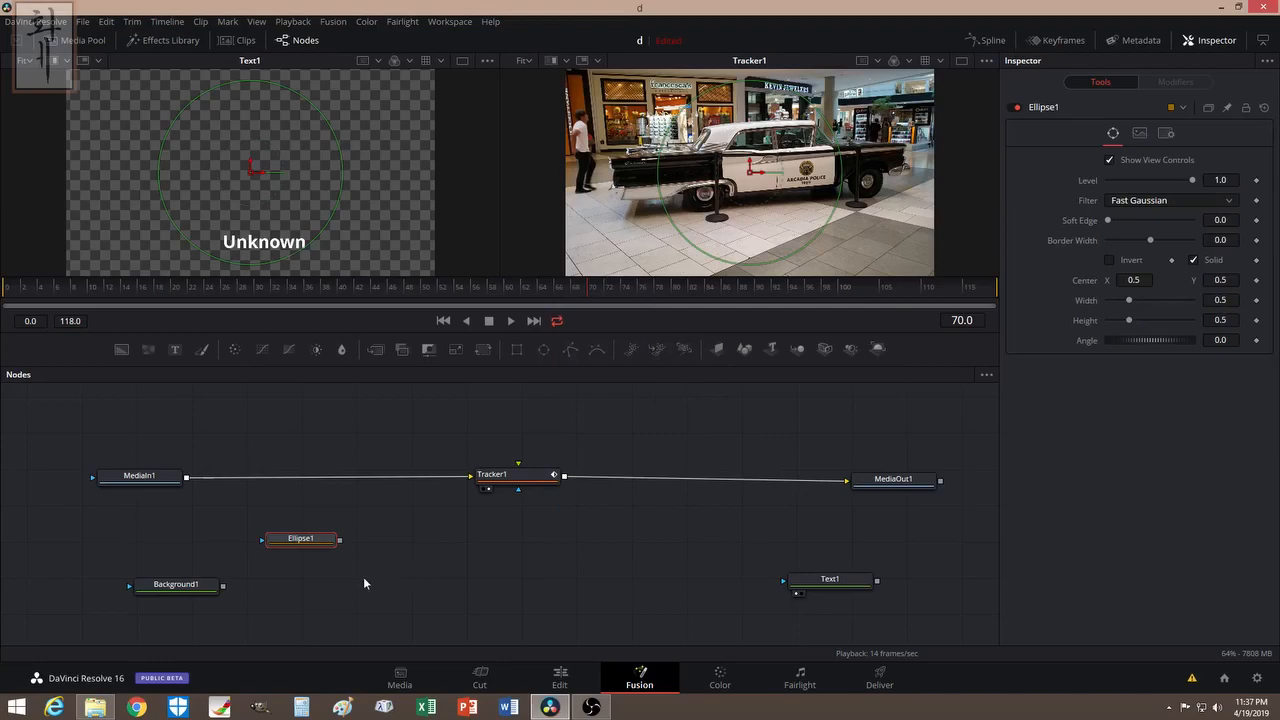
{"action": "left_click_drag", "start_coordinate": [301, 544], "coordinate": [196, 547]}
{"action": "left_click", "coordinate": [268, 550]}
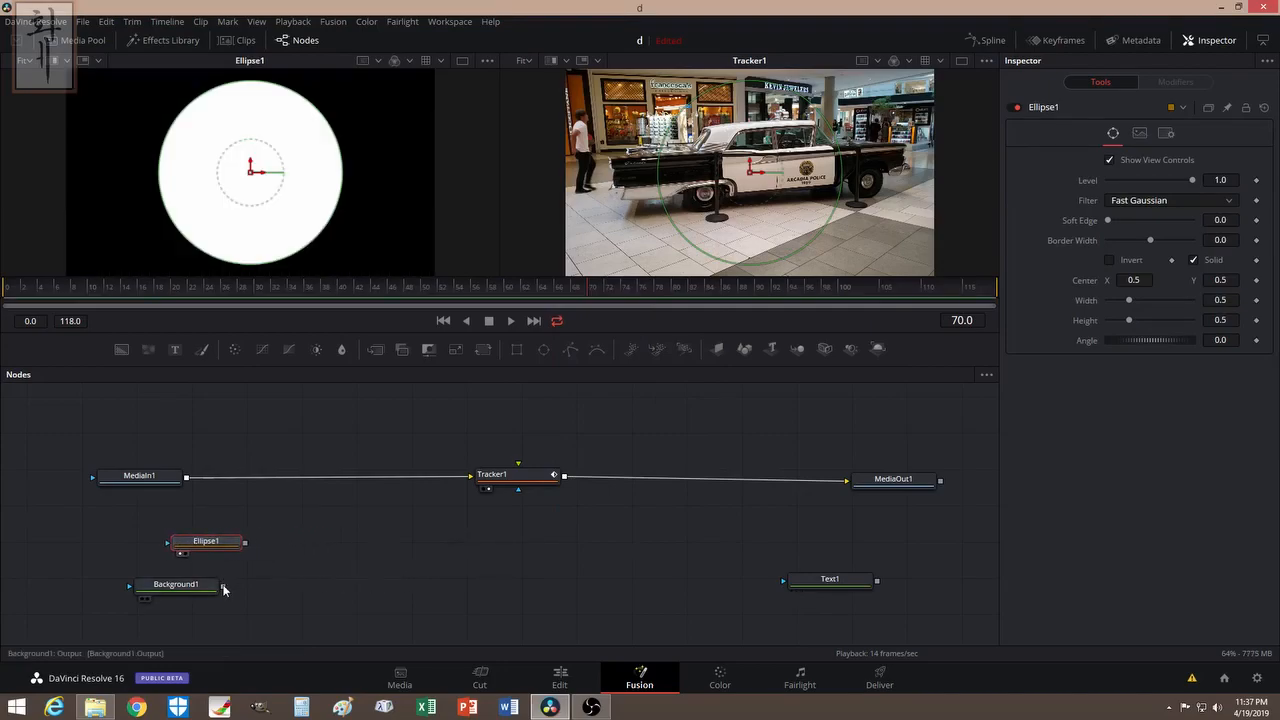
- Connect Ellipse1 to the effect mask input of Background1 and show Background1 in the first viewer
{"action": "left_click_drag", "start_coordinate": [223, 586], "coordinate": [246, 543]}
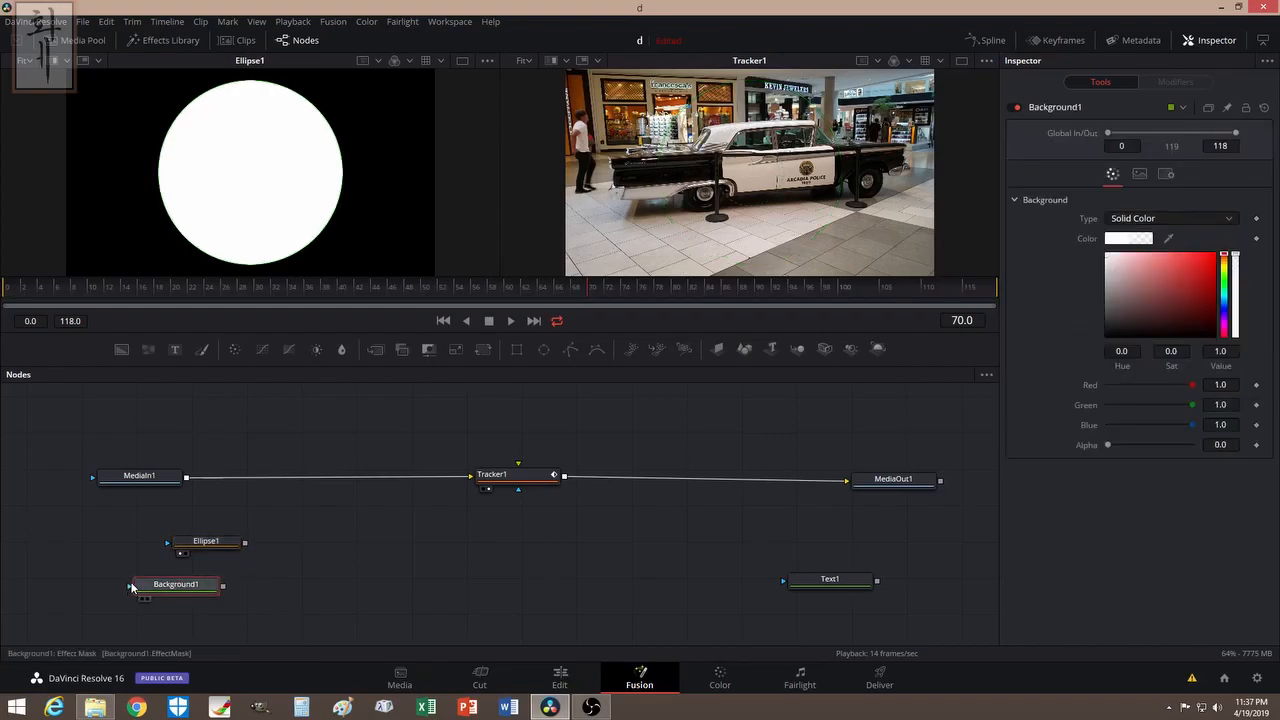
{"action": "left_click_drag", "start_coordinate": [128, 587], "coordinate": [181, 545]}
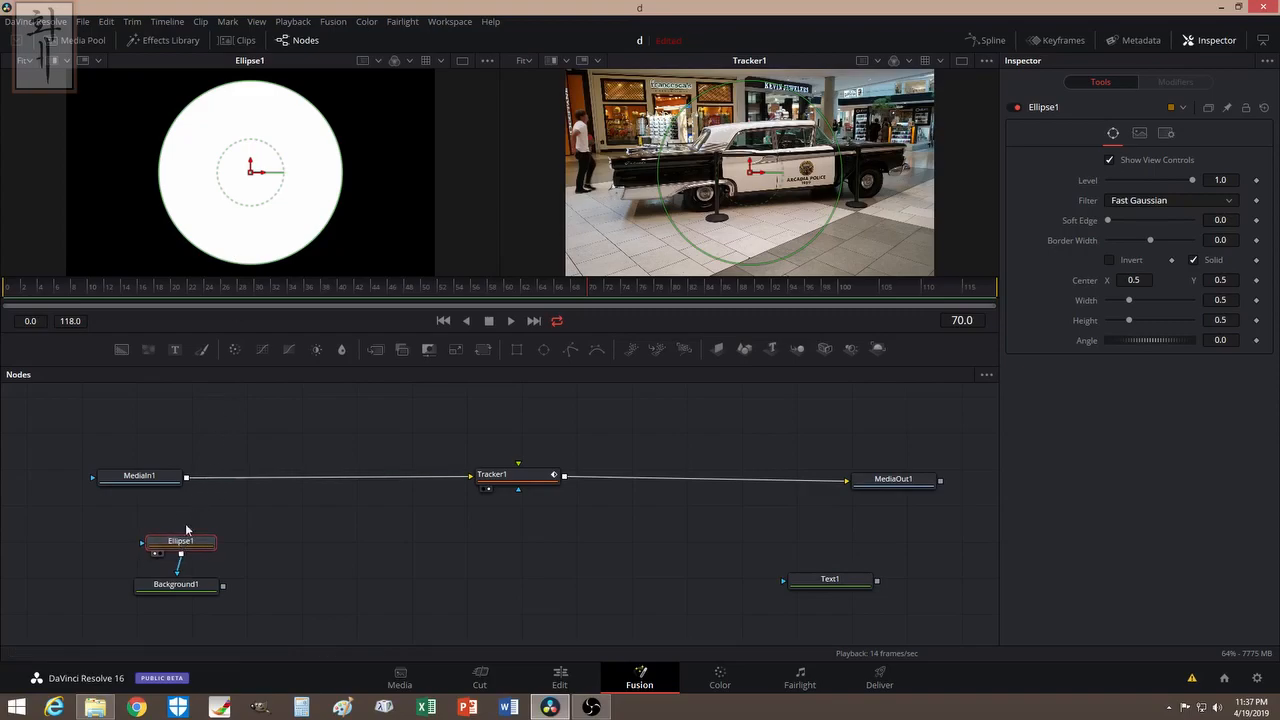
{"action": "left_click", "coordinate": [168, 590]}
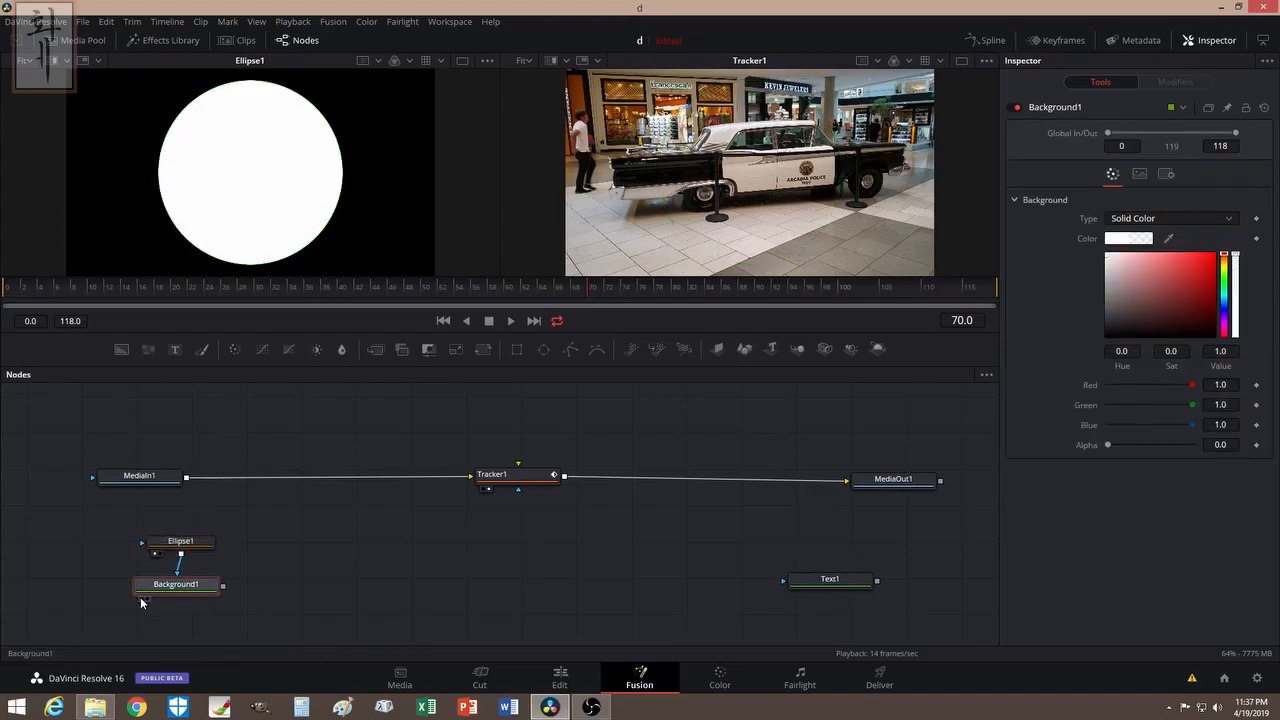
{"action": "left_click", "coordinate": [142, 599]}
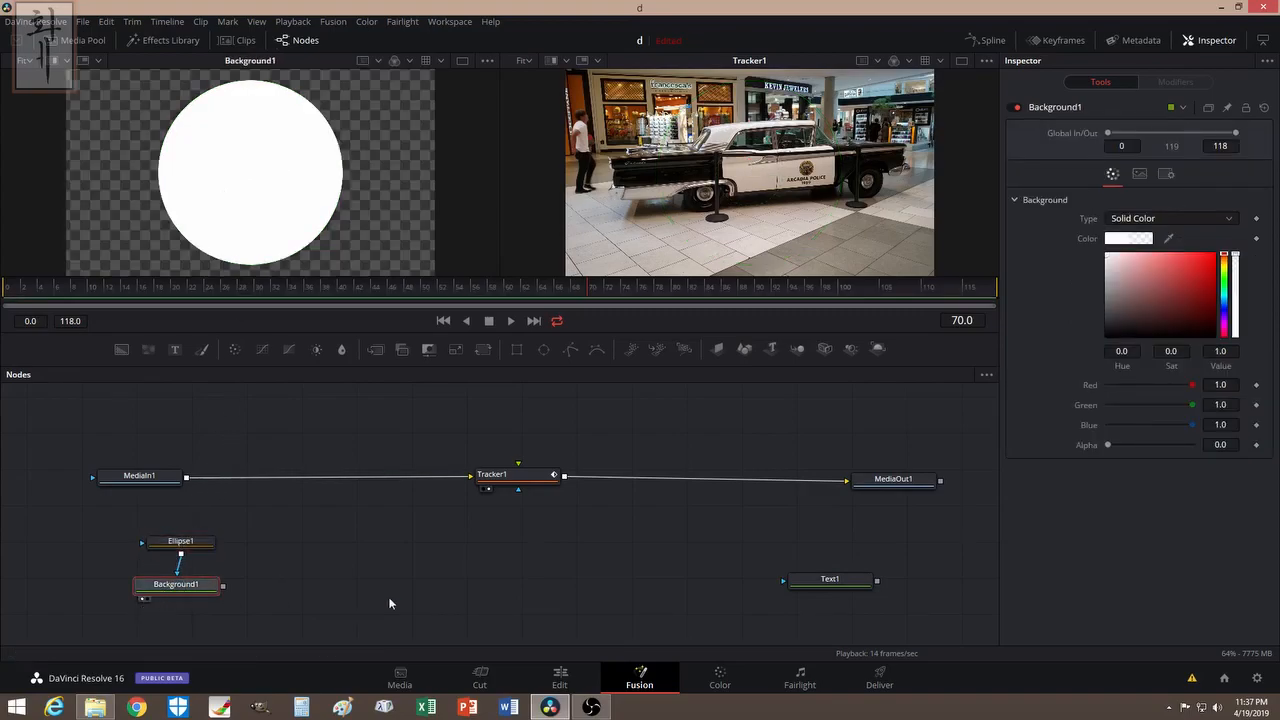
- Try black (#000000) as the Background1 colour and set it back to white (#ffffff)
{"action": "left_click", "coordinate": [1122, 240]}
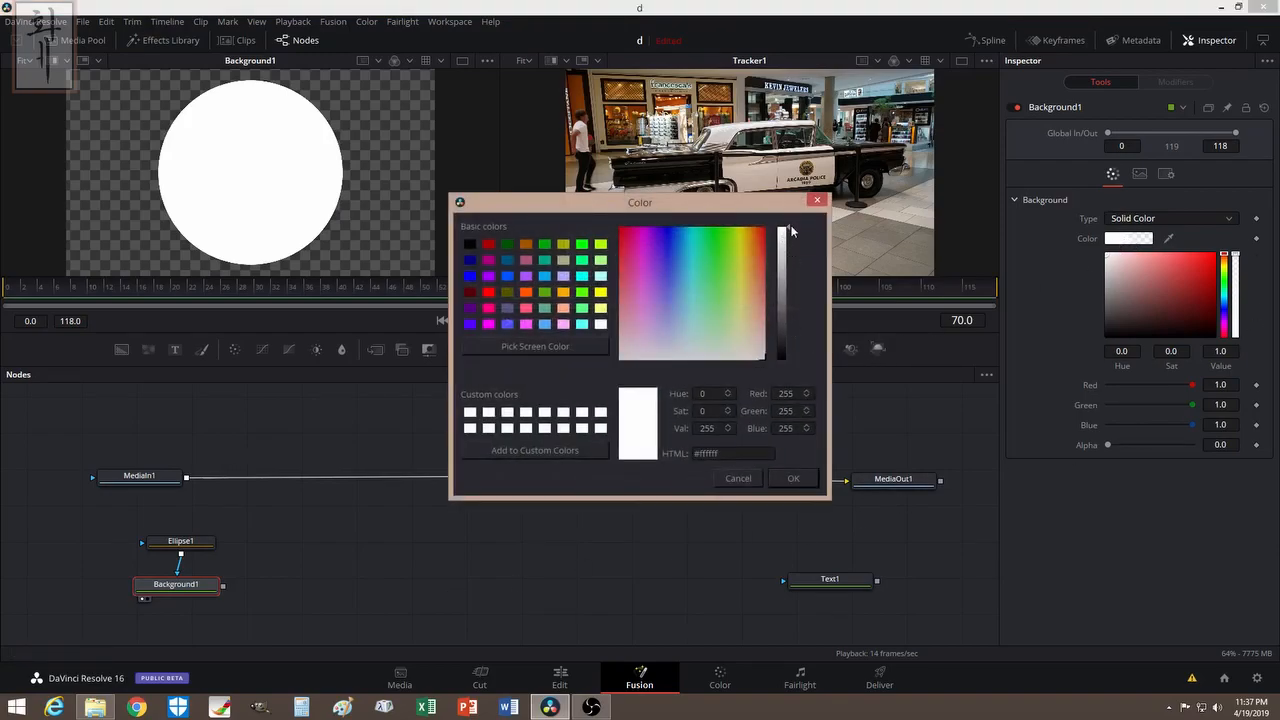
{"action": "left_click_drag", "start_coordinate": [785, 236], "coordinate": [786, 360]}
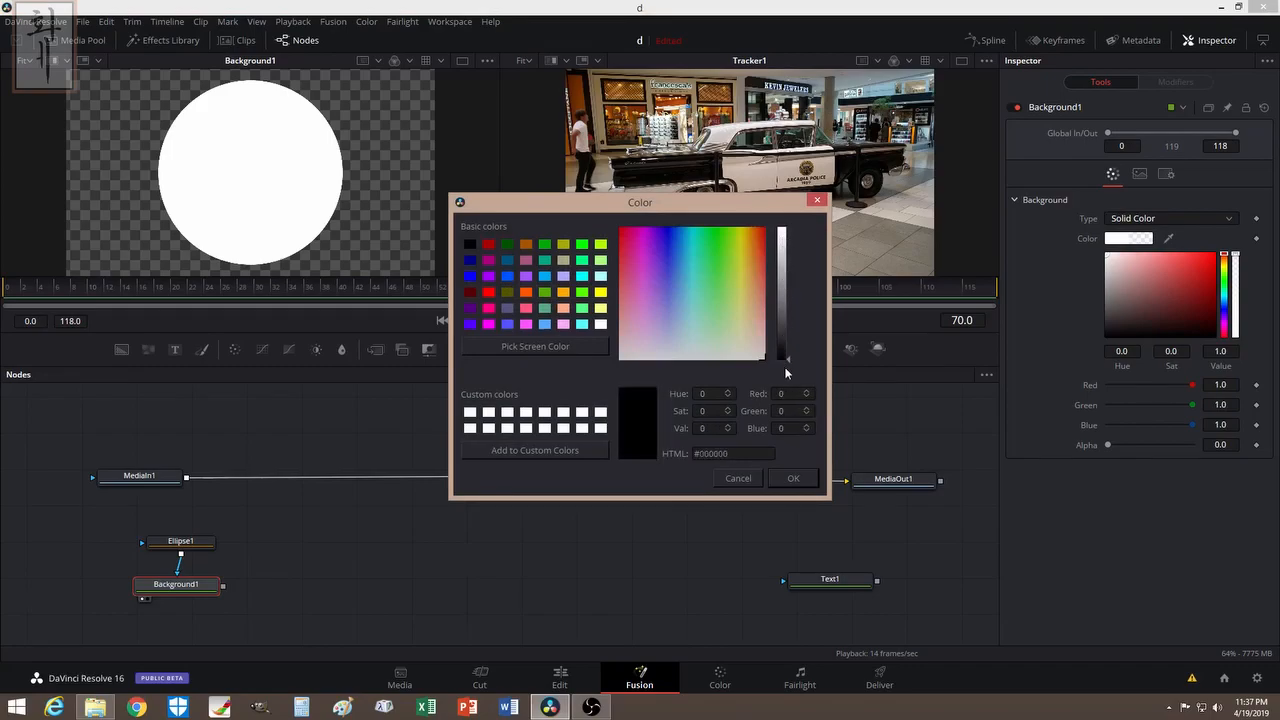
{"action": "left_click", "coordinate": [789, 478]}
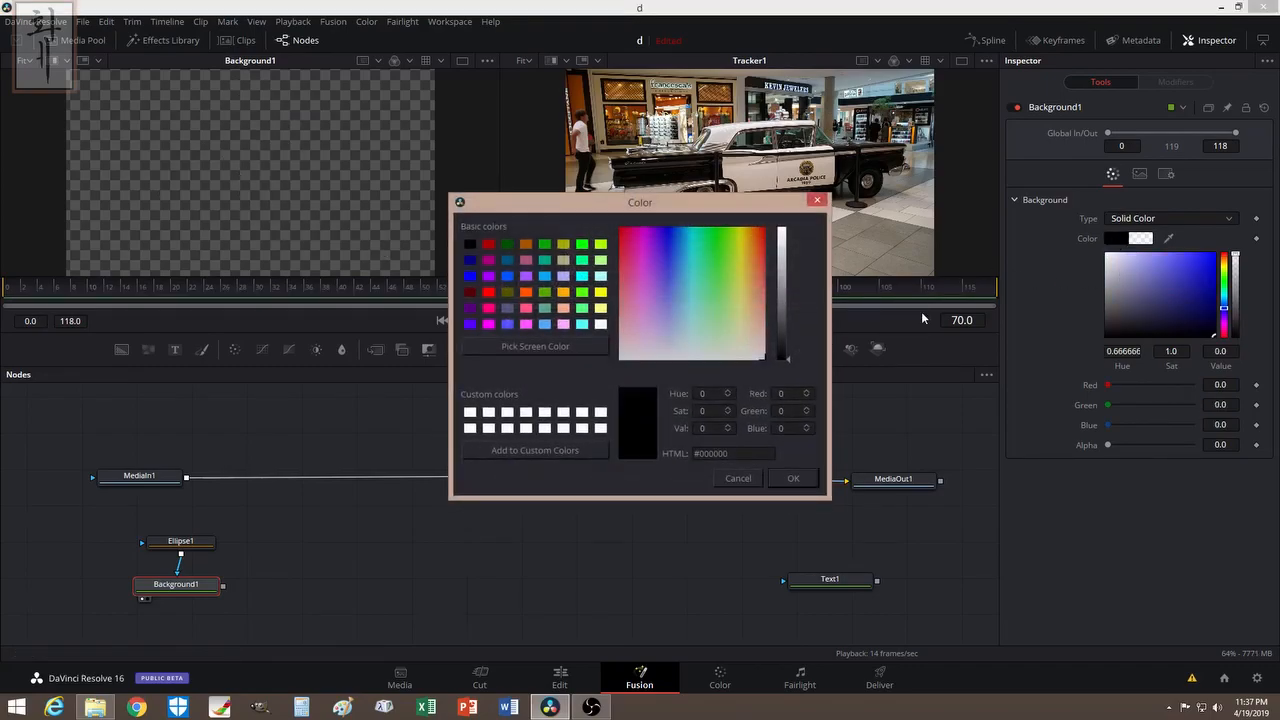
{"action": "left_click_drag", "start_coordinate": [788, 359], "coordinate": [812, 224]}
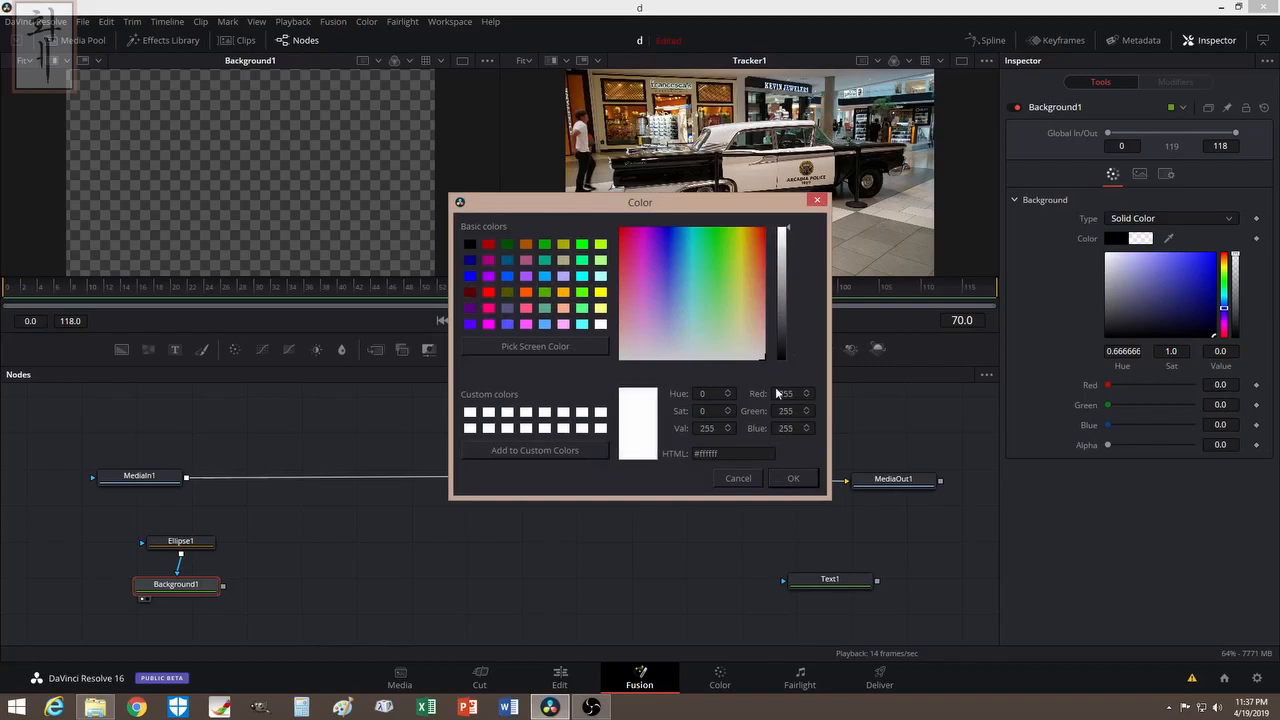
{"action": "left_click", "coordinate": [795, 479]}
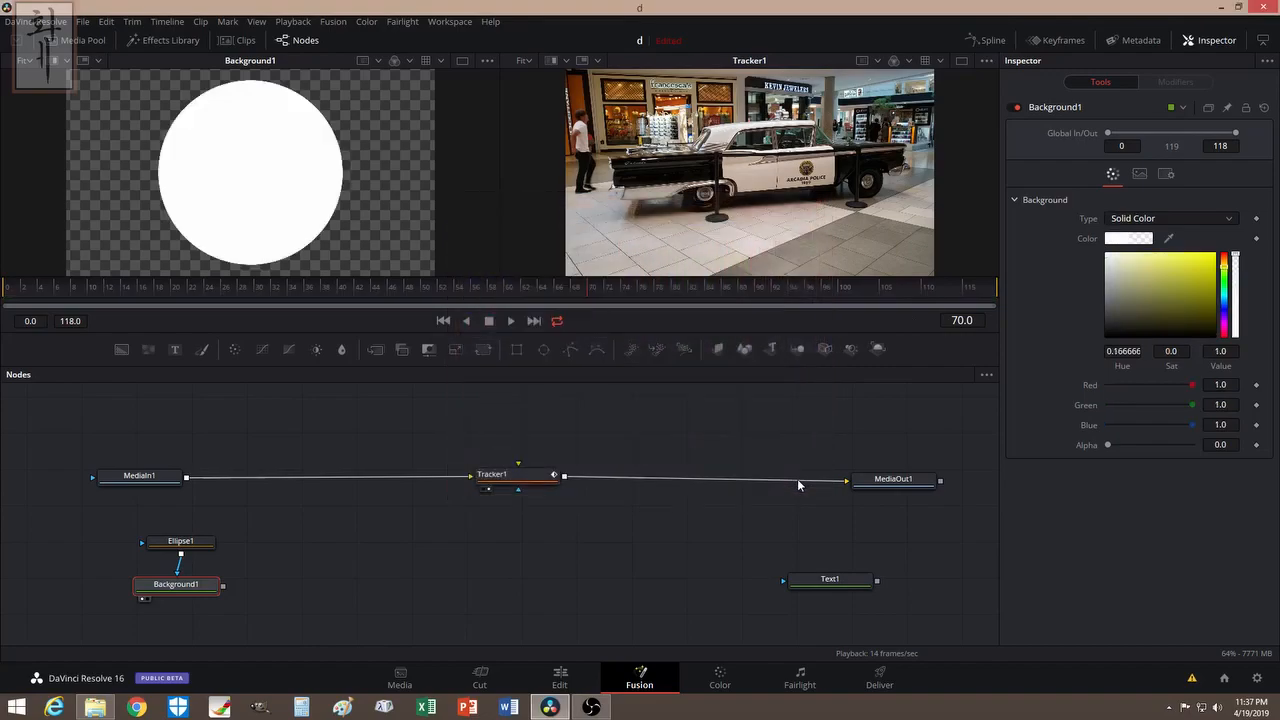
- Select Ellipse1 and show its mask in the first viewer
{"action": "left_click", "coordinate": [172, 545]}
{"action": "left_click", "coordinate": [157, 553]}
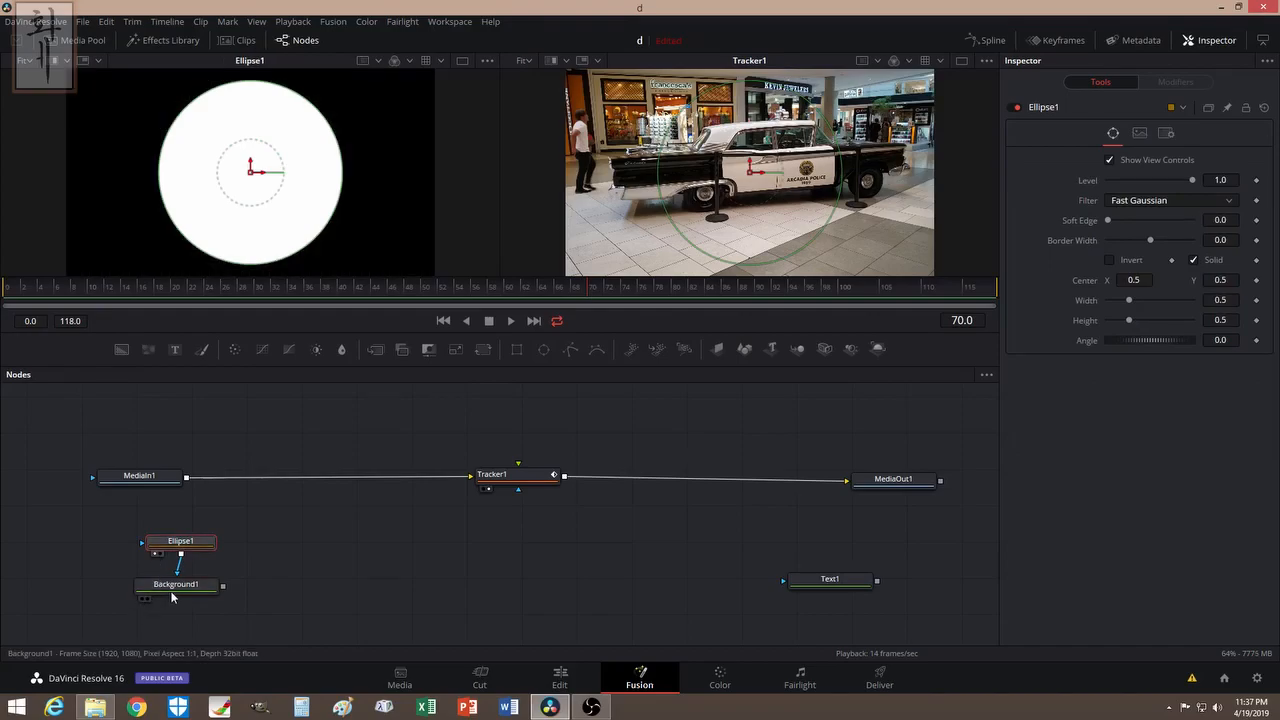
- Try black (#000000) as the Background1 colour while viewing Ellipse1, and restore white (#ffffff)
{"action": "left_click", "coordinate": [171, 588]}
{"action": "left_click", "coordinate": [1121, 241]}
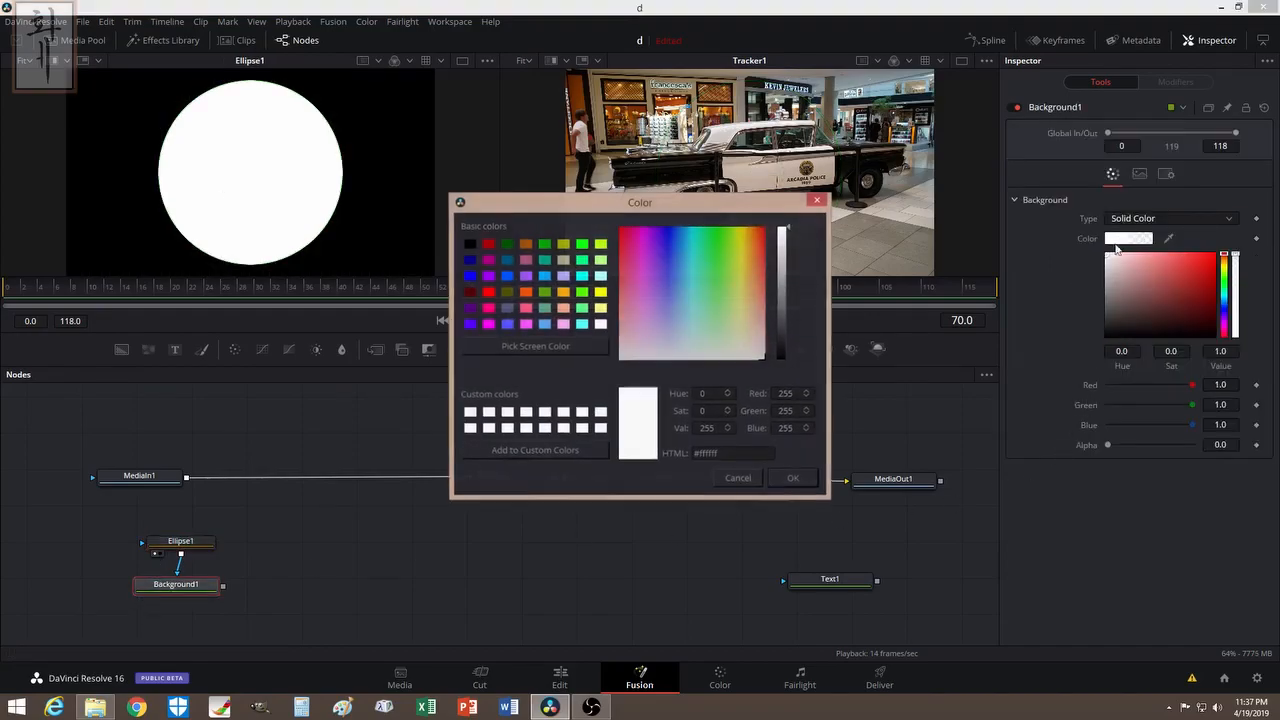
{"action": "left_click_drag", "start_coordinate": [786, 240], "coordinate": [772, 415]}
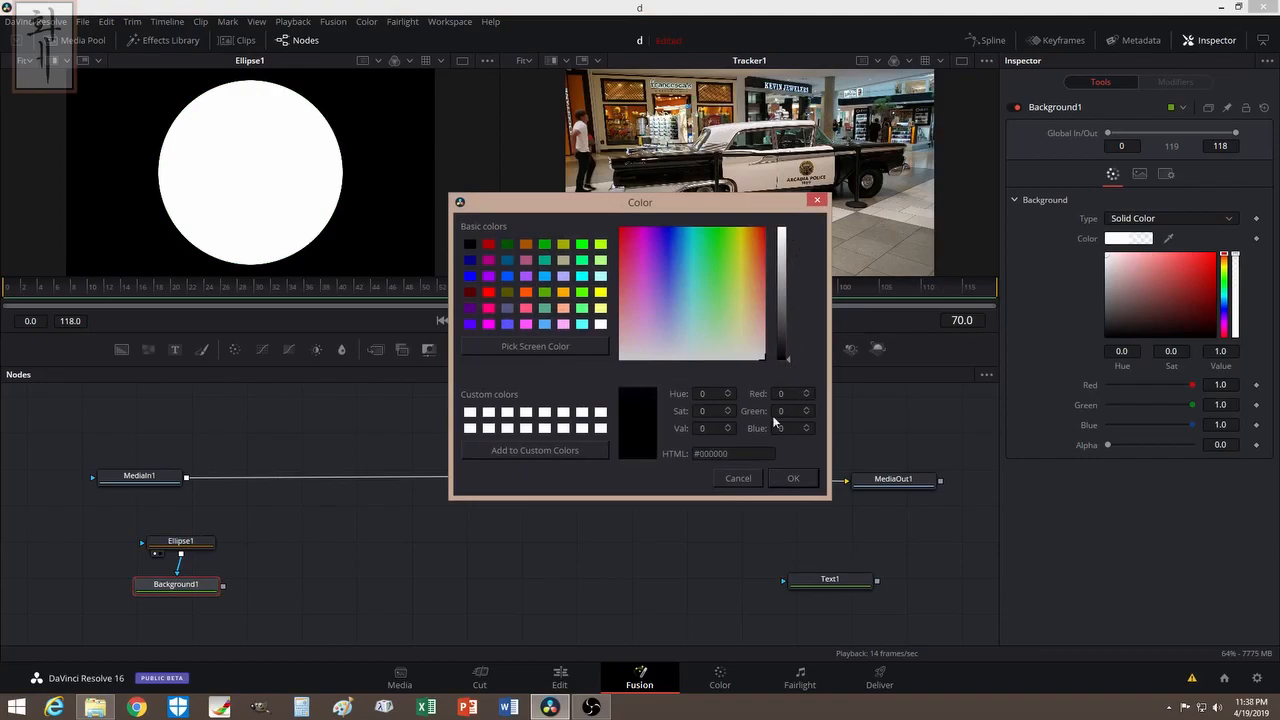
{"action": "left_click", "coordinate": [786, 480]}
{"action": "left_click", "coordinate": [1119, 246]}
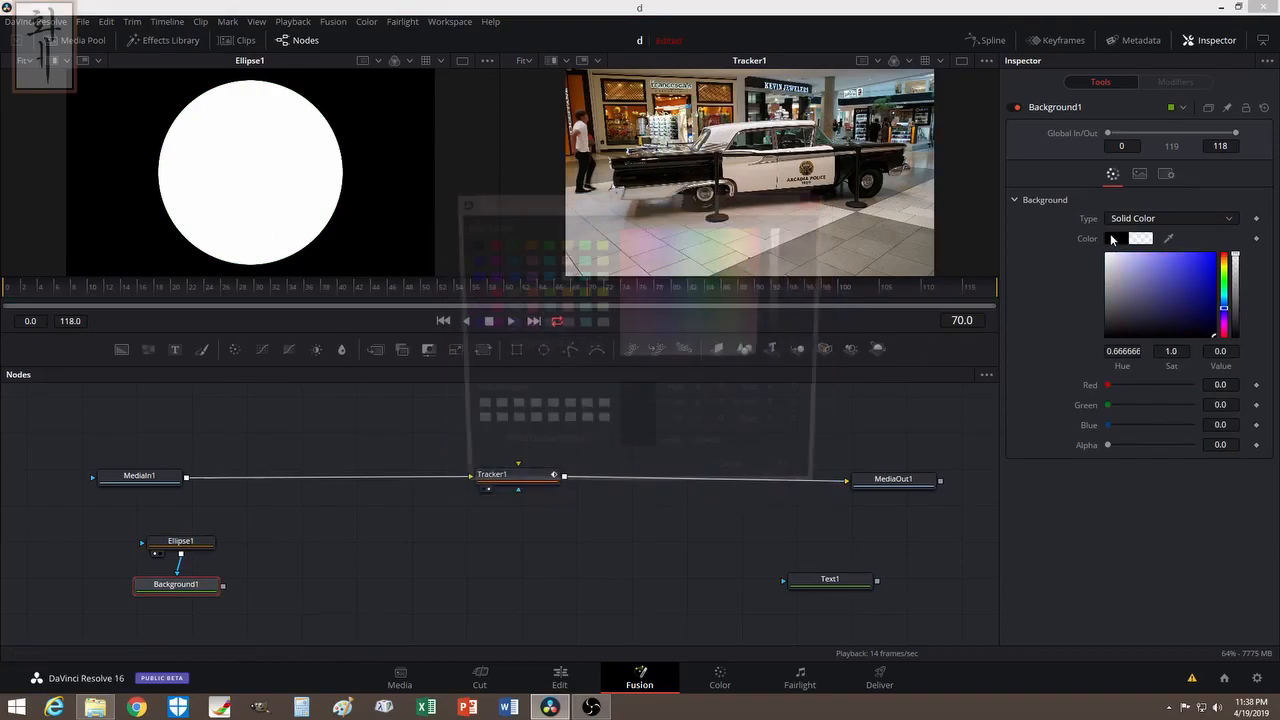
{"action": "left_click_drag", "start_coordinate": [786, 357], "coordinate": [790, 228]}
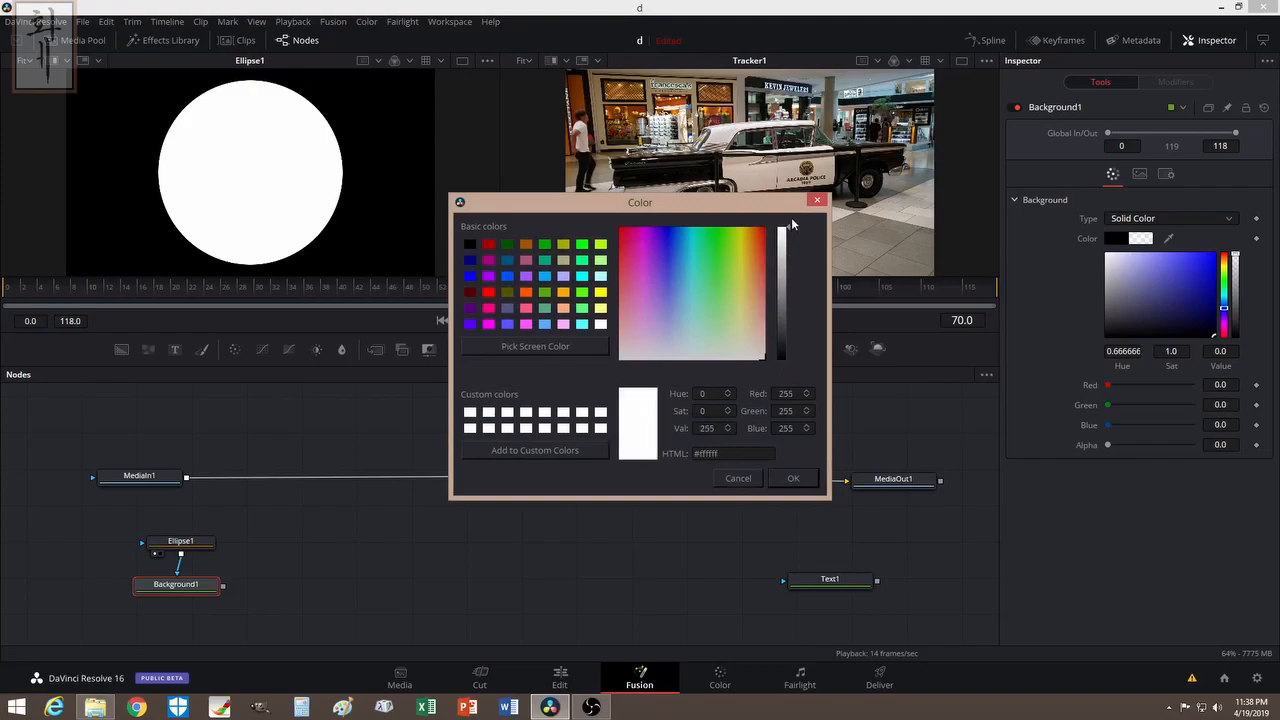
{"action": "left_click", "coordinate": [795, 479]}
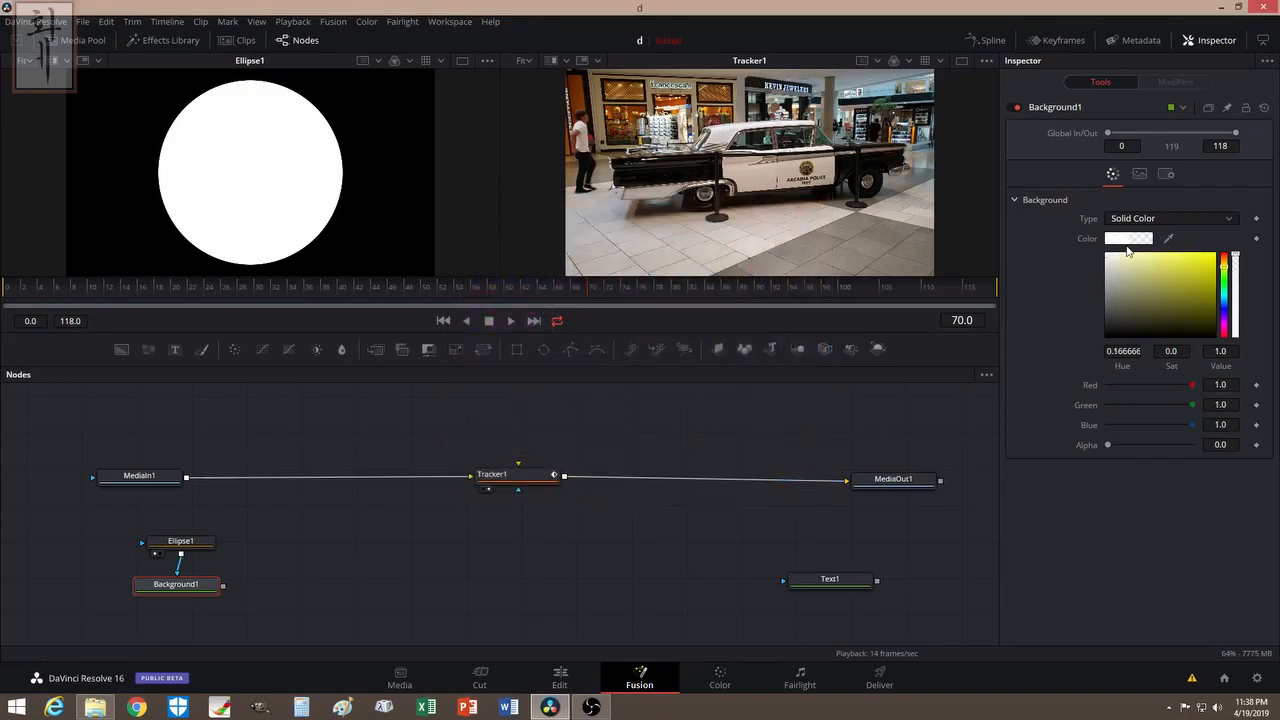
- Shift the Background1 node slightly away and place Ellipse1 above and beside it in the node graph
{"action": "left_click_drag", "start_coordinate": [180, 586], "coordinate": [159, 590]}
{"action": "left_click_drag", "start_coordinate": [168, 542], "coordinate": [182, 534]}
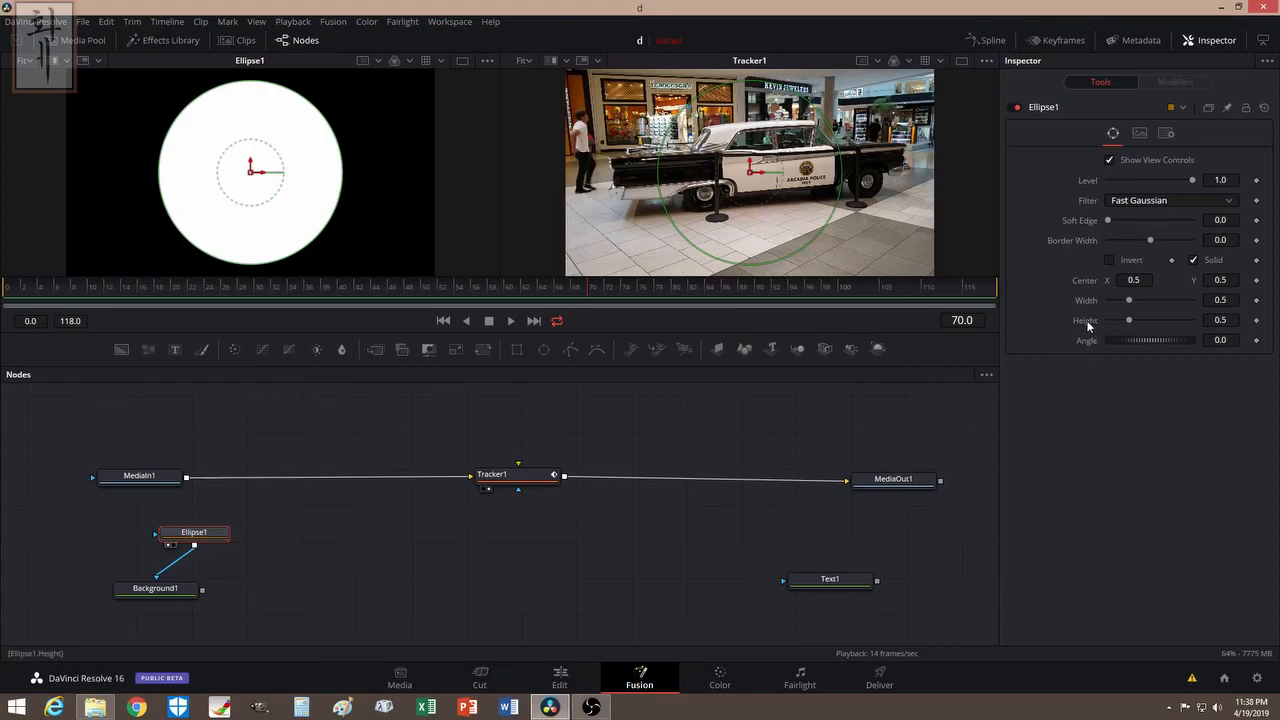
- Try an Ellipse1 width of 0.441 and reset it to the default 0.5
{"action": "mouse_move", "coordinate": [1130, 300]}
{"action": "left_mouse_down"}
{"action": "mouse_move", "coordinate": [1154, 300]}
{"action": "mouse_move", "coordinate": [1129, 300]}
{"action": "left_mouse_up"}
{"action": "double_click", "coordinate": [1091, 305]}
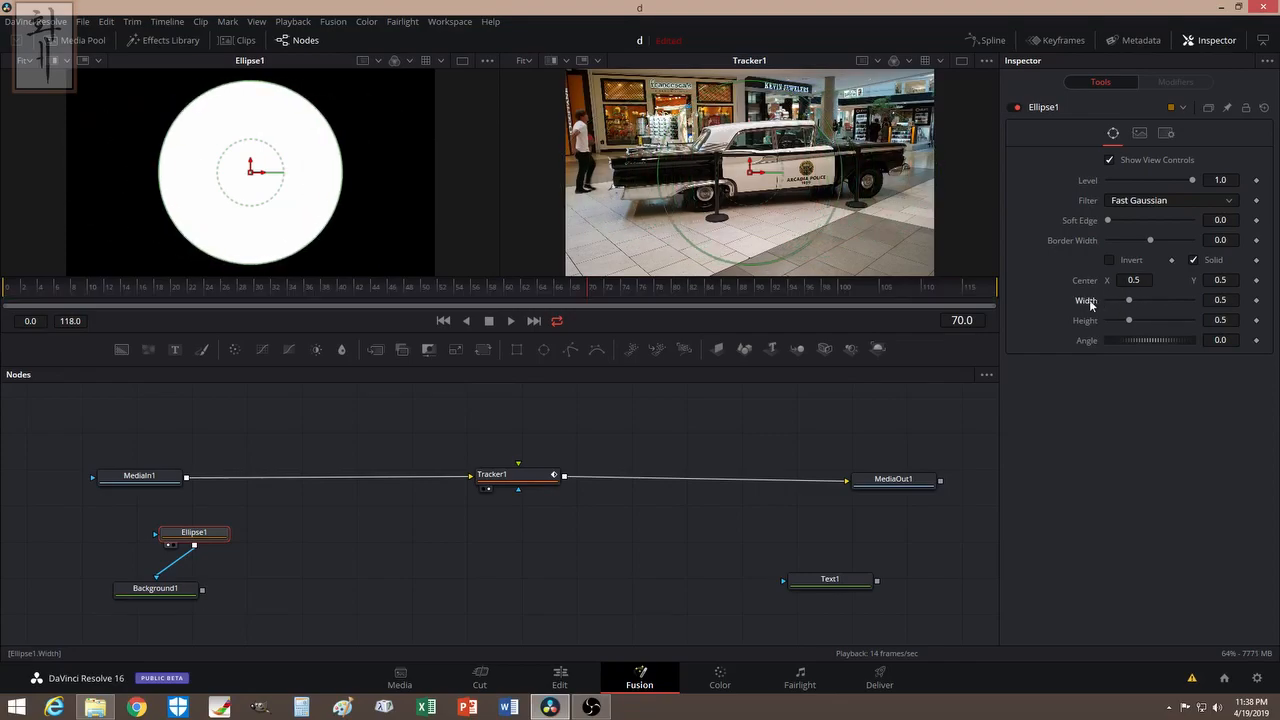
{"action": "mouse_move", "coordinate": [1133, 320]}
{"action": "left_mouse_down"}
{"action": "mouse_move", "coordinate": [1118, 319]}
{"action": "mouse_move", "coordinate": [1131, 316]}
{"action": "left_mouse_up"}
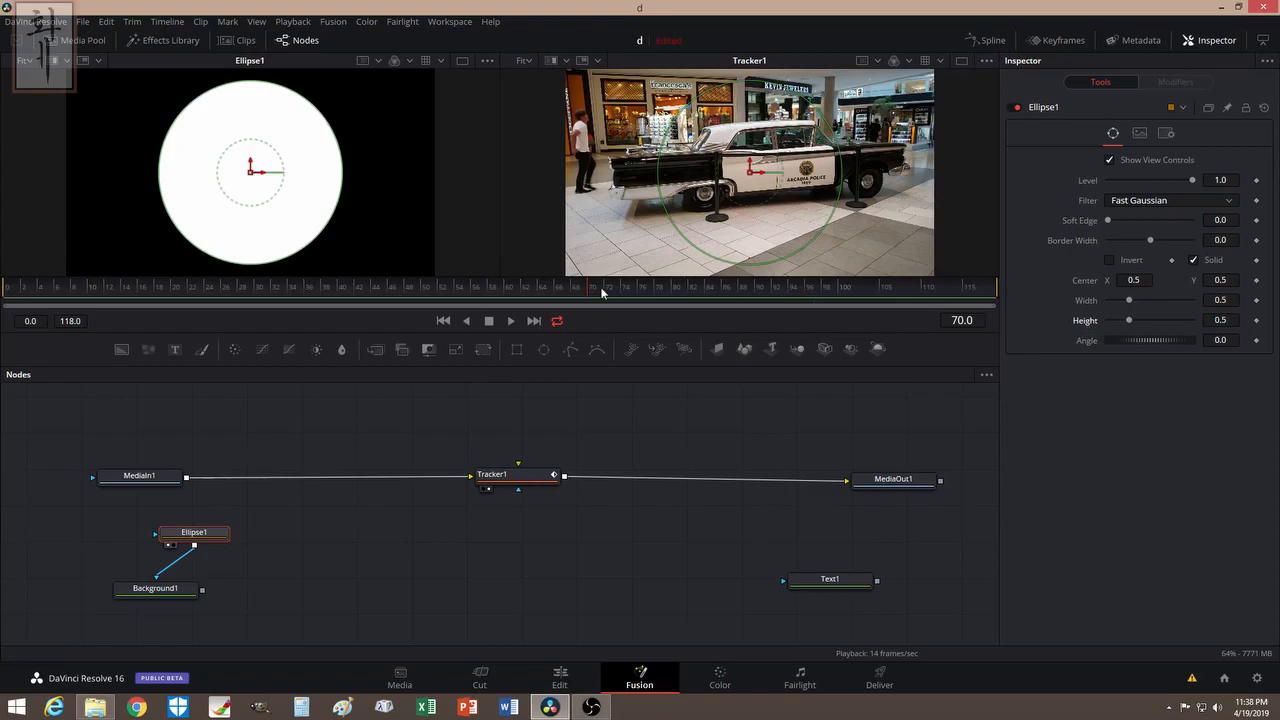
{"action": "left_click_drag", "start_coordinate": [1127, 302], "coordinate": [1127, 304]}
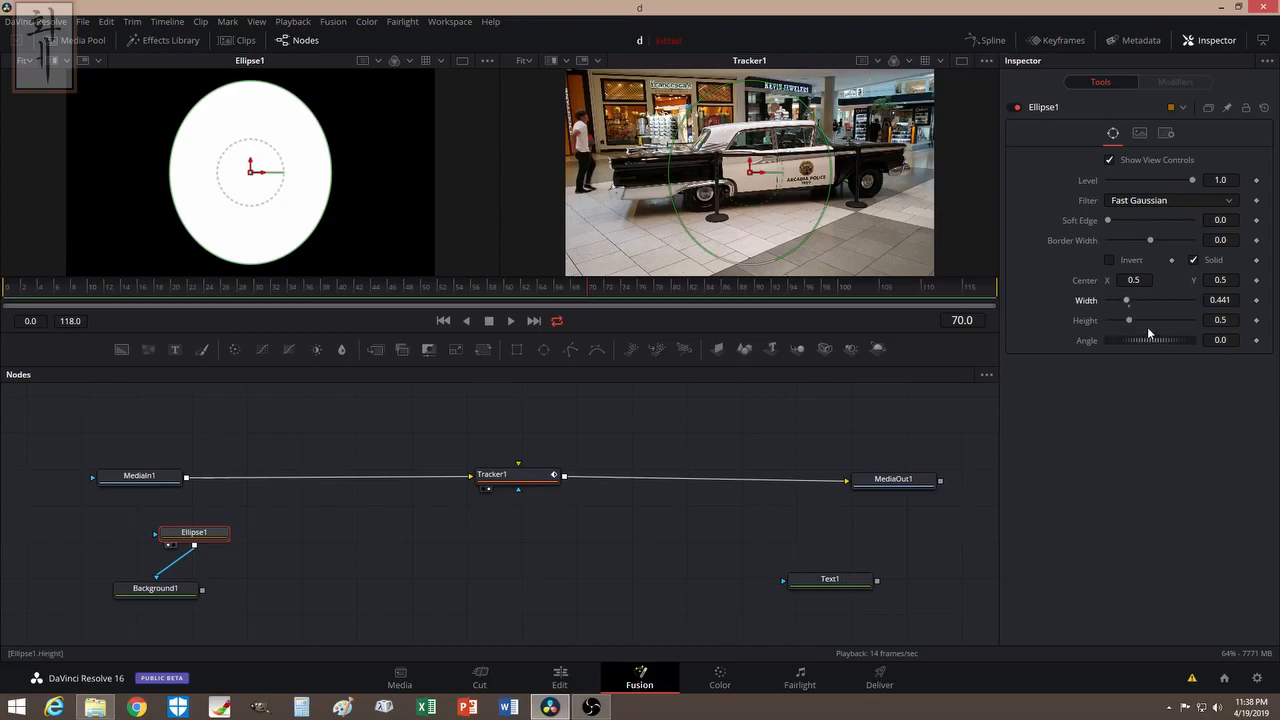
{"action": "double_click", "coordinate": [1085, 300]}
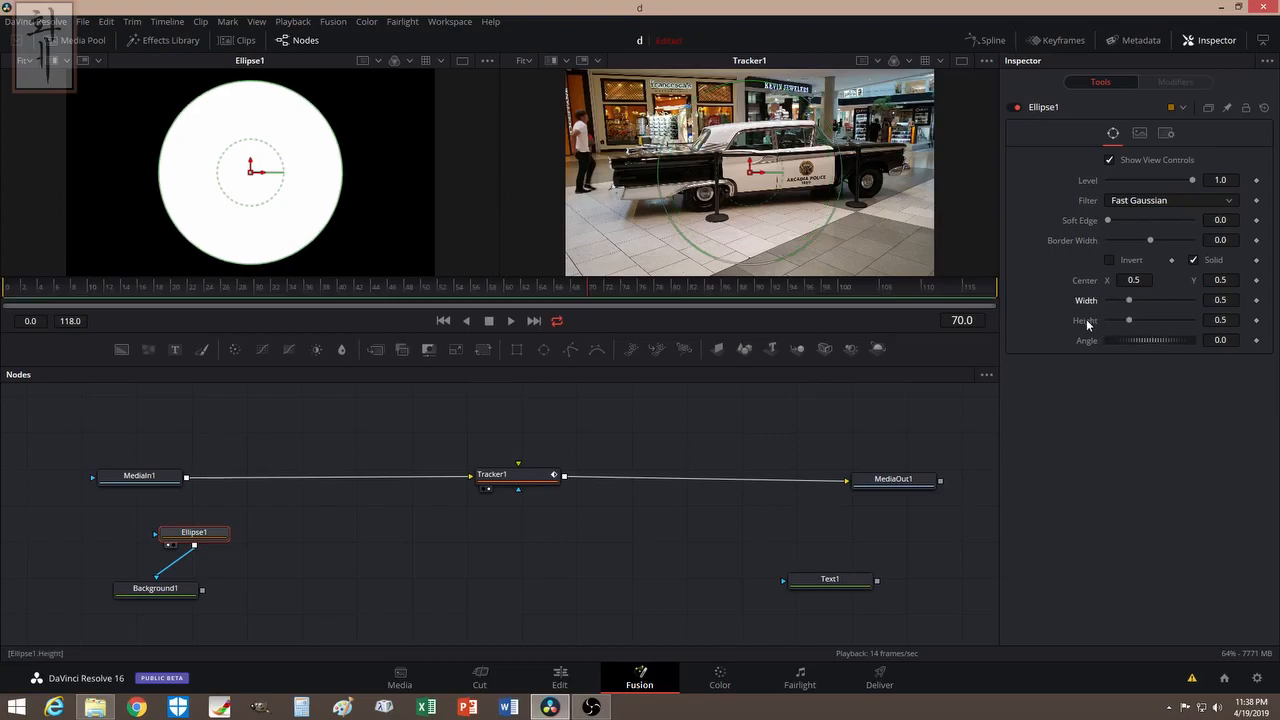
- Add an expression to Ellipse1's Height that links it to the Width
{"action": "right_click", "coordinate": [1084, 326]}
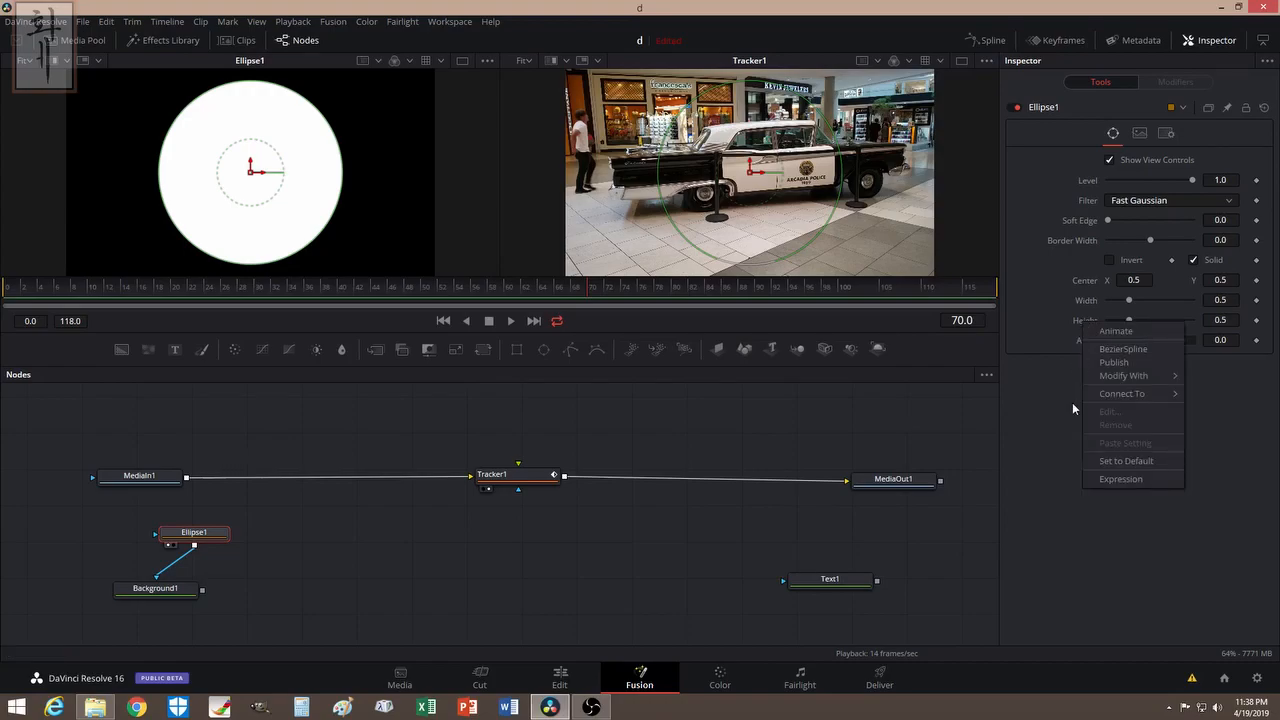
{"action": "left_click", "coordinate": [1108, 479]}
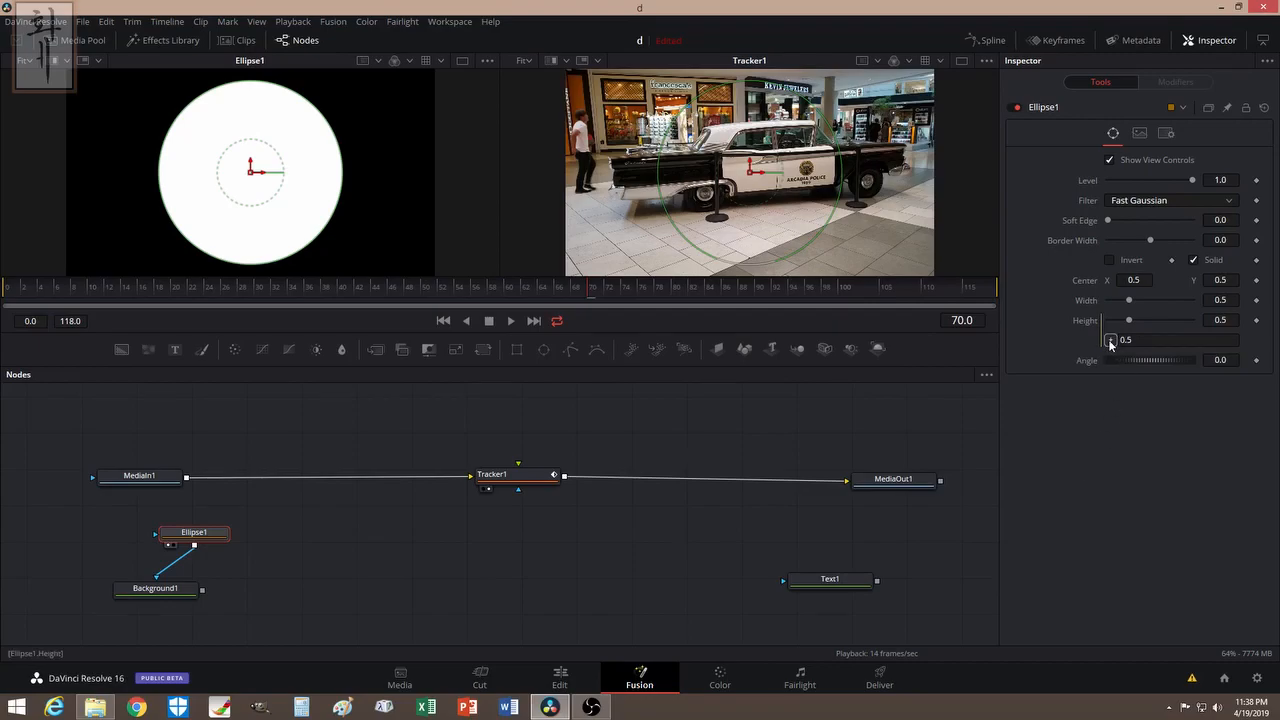
{"action": "left_click_drag", "start_coordinate": [1109, 340], "coordinate": [1090, 303]}
- Set Ellipse1's width to 0.008 and spread the Background1 and Ellipse1 nodes further apart
{"action": "mouse_move", "coordinate": [1129, 299]}
{"action": "left_mouse_down"}
{"action": "mouse_move", "coordinate": [1145, 303]}
{"action": "mouse_move", "coordinate": [1111, 302]}
{"action": "left_mouse_up"}
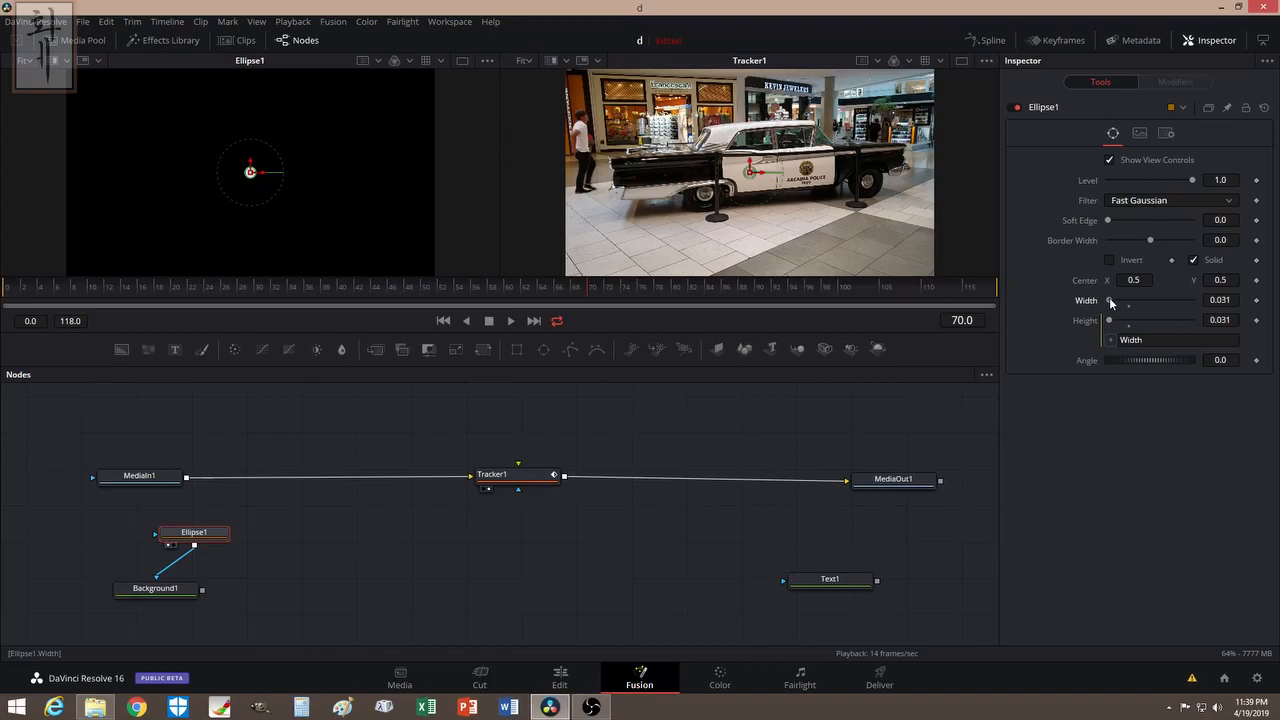
{"action": "left_click_drag", "start_coordinate": [1111, 302], "coordinate": [1109, 304]}
{"action": "left_click_drag", "start_coordinate": [1220, 300], "coordinate": [1206, 300]}
{"action": "left_click_drag", "start_coordinate": [169, 595], "coordinate": [156, 605]}
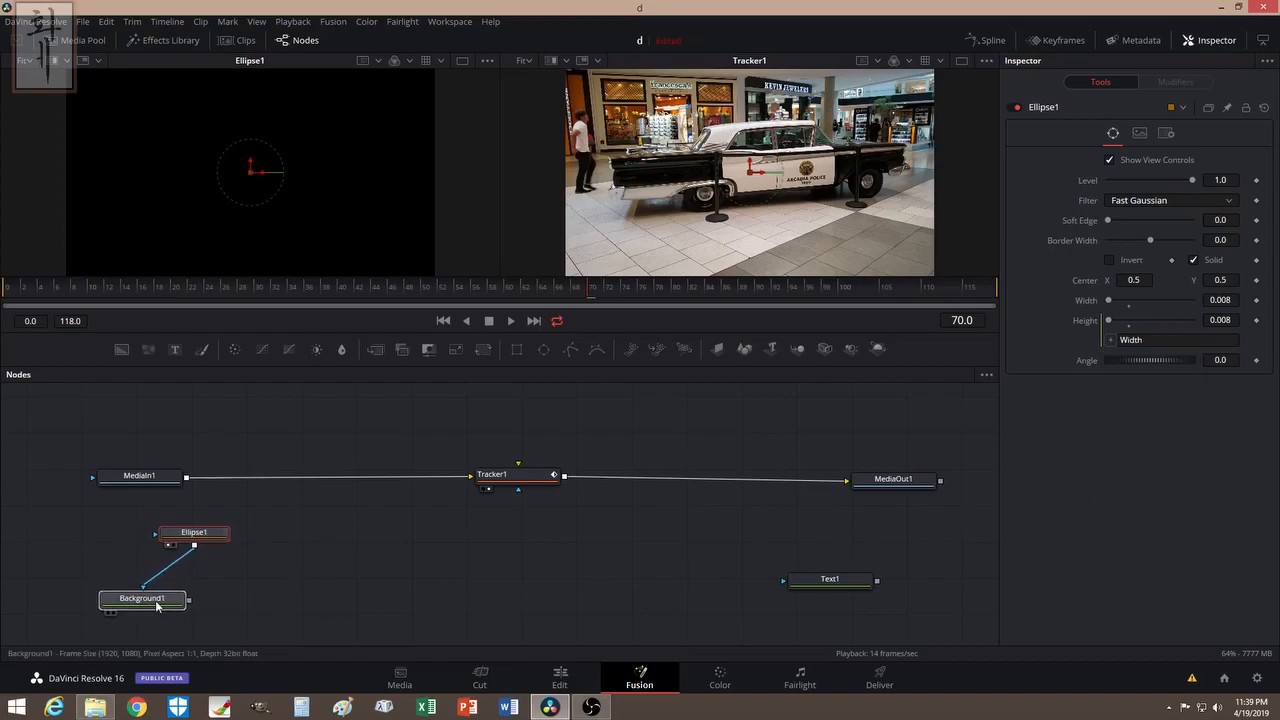
{"action": "left_click_drag", "start_coordinate": [188, 533], "coordinate": [196, 534]}
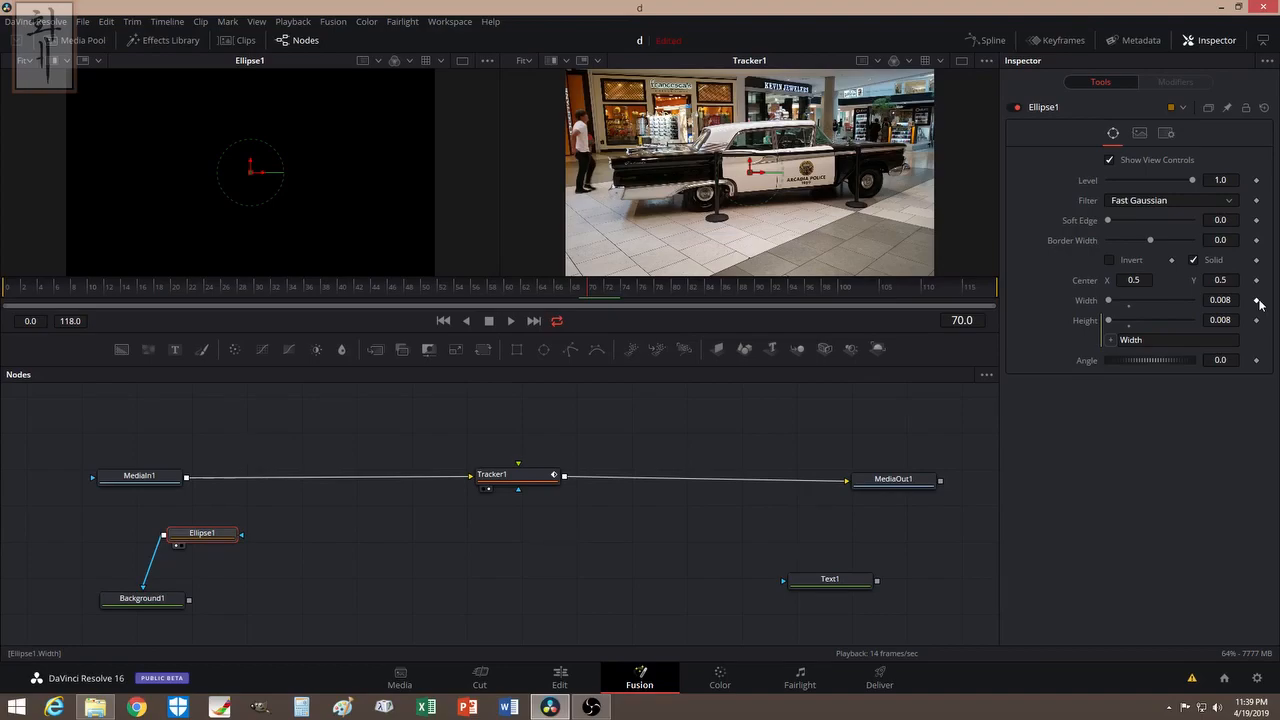
- Add keyframes for Ellipse1's Width and Height at frame 72
{"action": "left_click", "coordinate": [608, 290]}
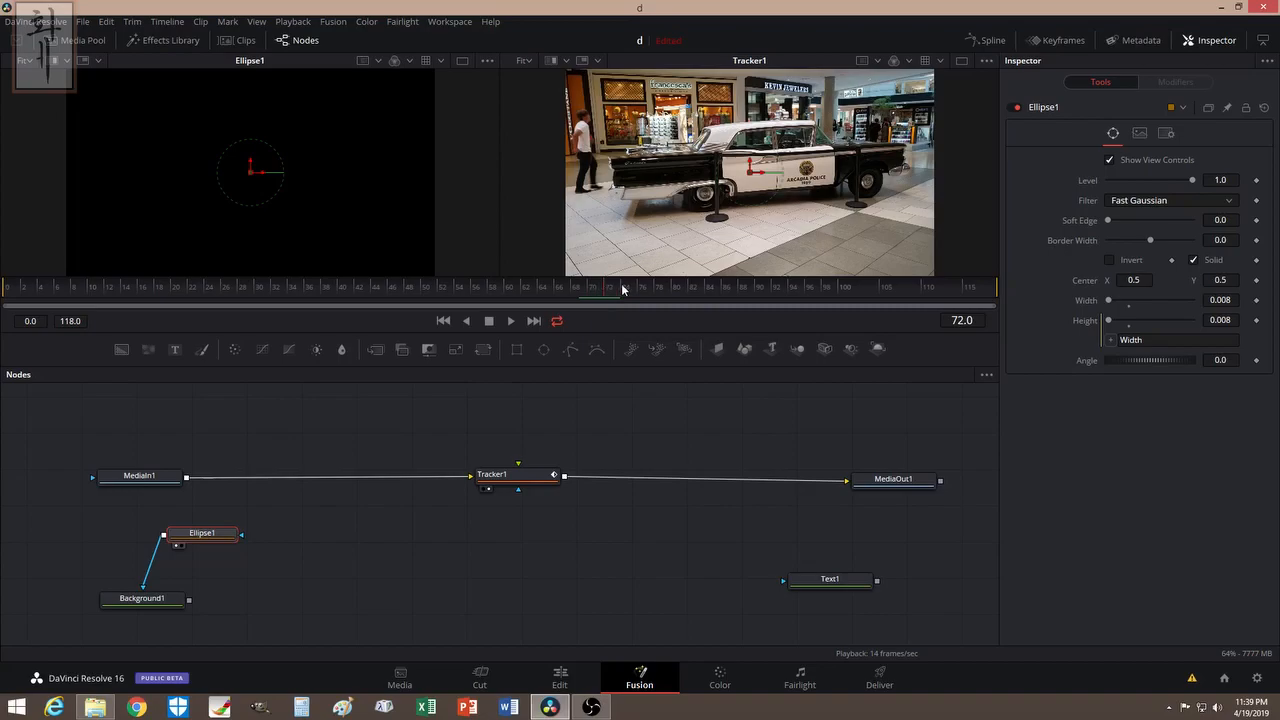
{"action": "left_click", "coordinate": [1257, 300]}
{"action": "left_click", "coordinate": [1256, 320]}
- Keyframe Ellipse1's width at 0.0 on frame 70 and nudge its node slightly
{"action": "left_click", "coordinate": [588, 290]}
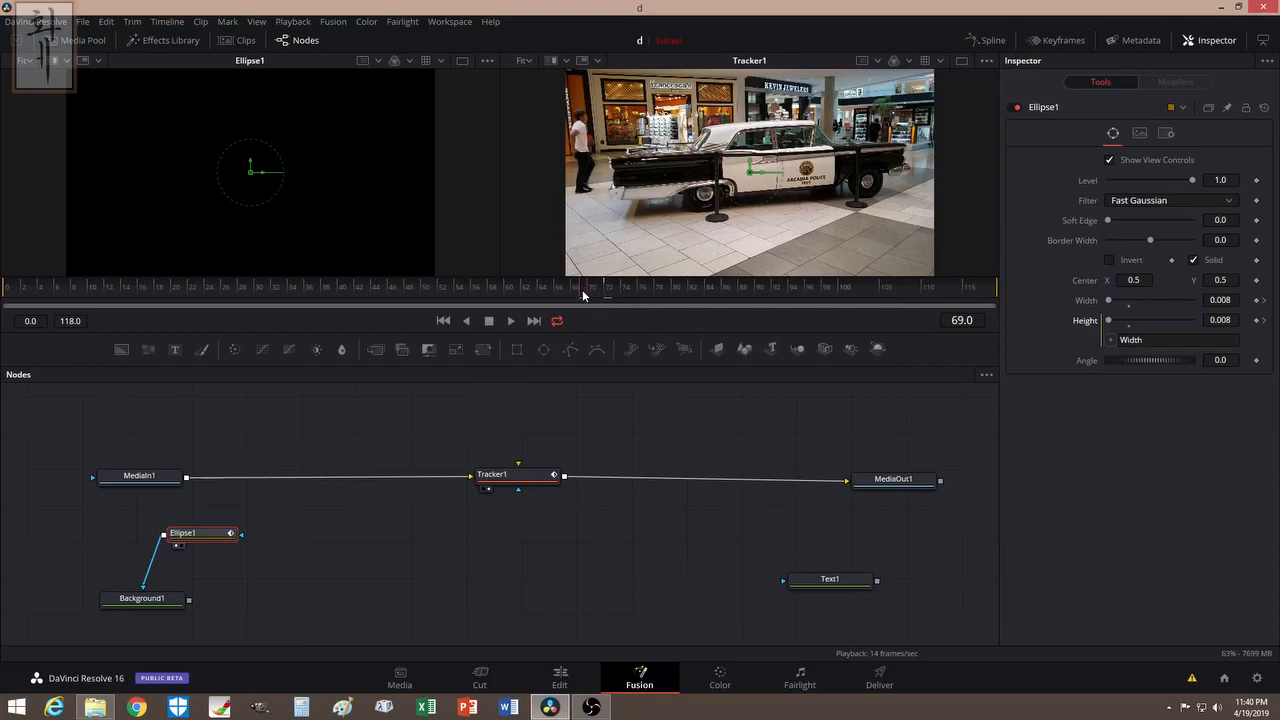
{"action": "left_click", "coordinate": [590, 289]}
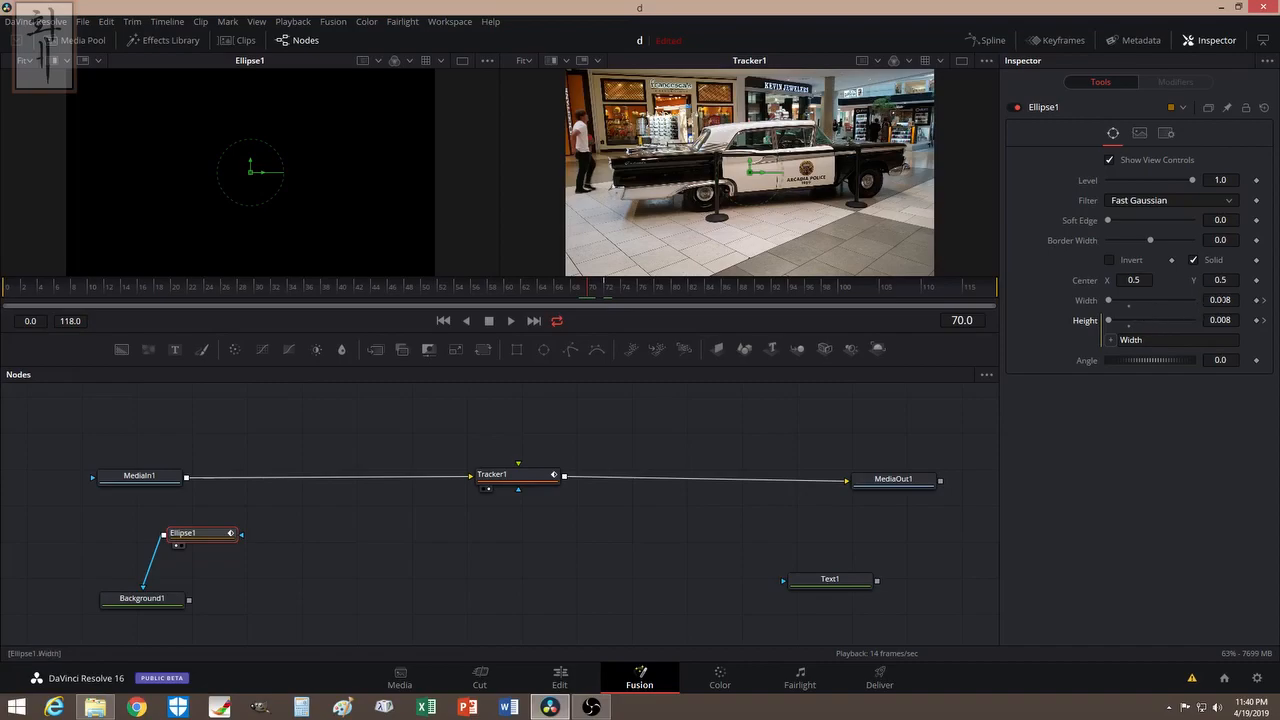
{"action": "left_click_drag", "start_coordinate": [1109, 298], "coordinate": [1100, 299]}
{"action": "left_click_drag", "start_coordinate": [185, 533], "coordinate": [189, 541]}
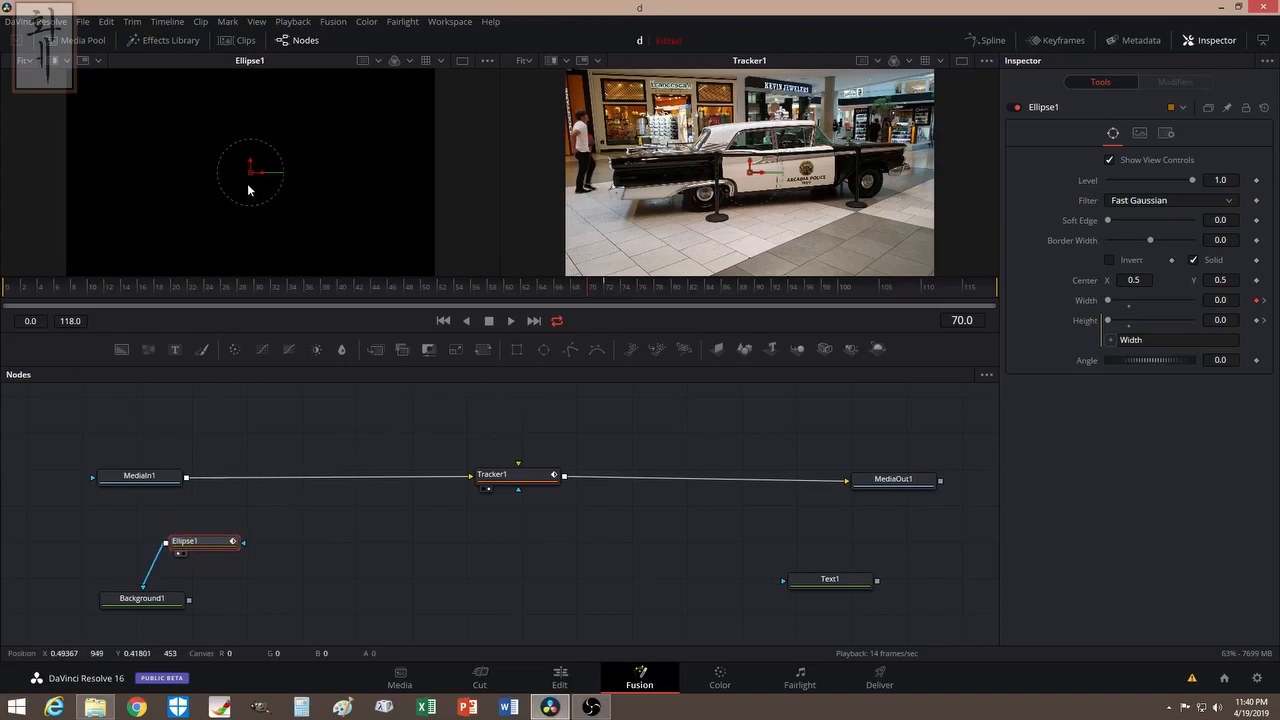
- Play the composition and step between frames 70 and 74 to check the ellipse's size animation
{"action": "left_click", "coordinate": [494, 321]}
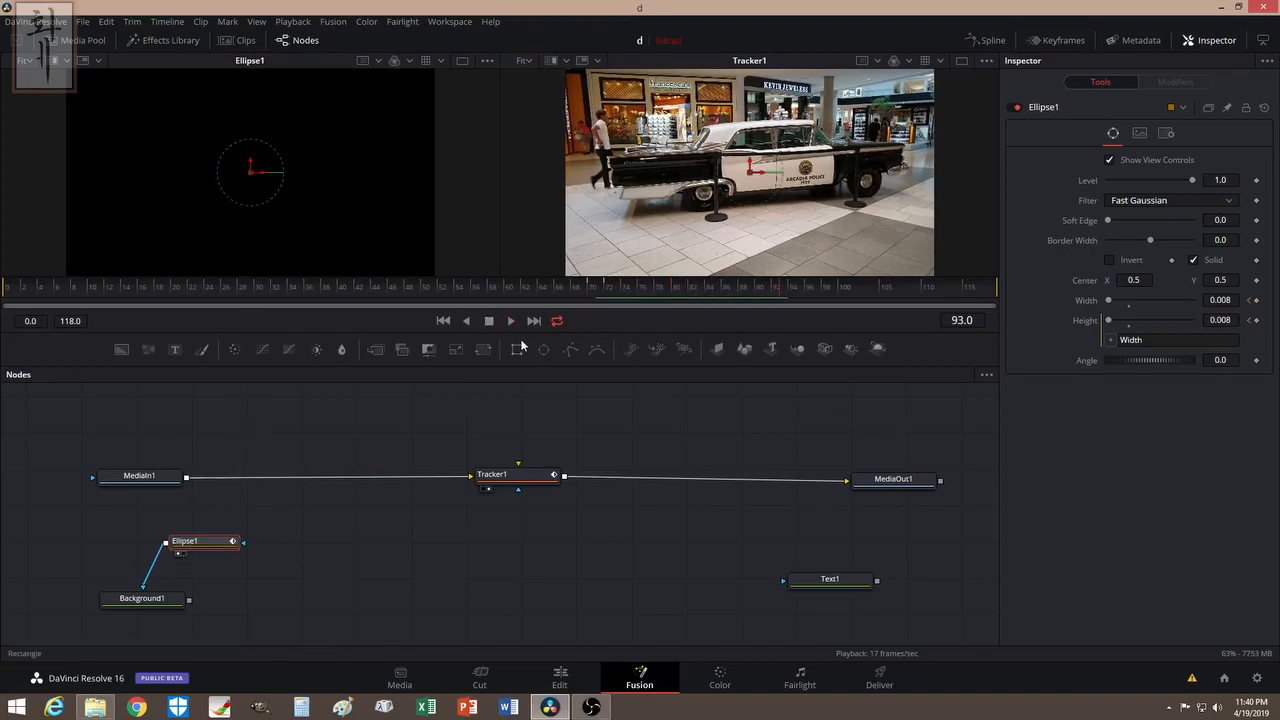
{"action": "left_click", "coordinate": [616, 290]}
{"action": "left_click", "coordinate": [612, 288]}
{"action": "left_click_drag", "start_coordinate": [618, 288], "coordinate": [622, 288]}
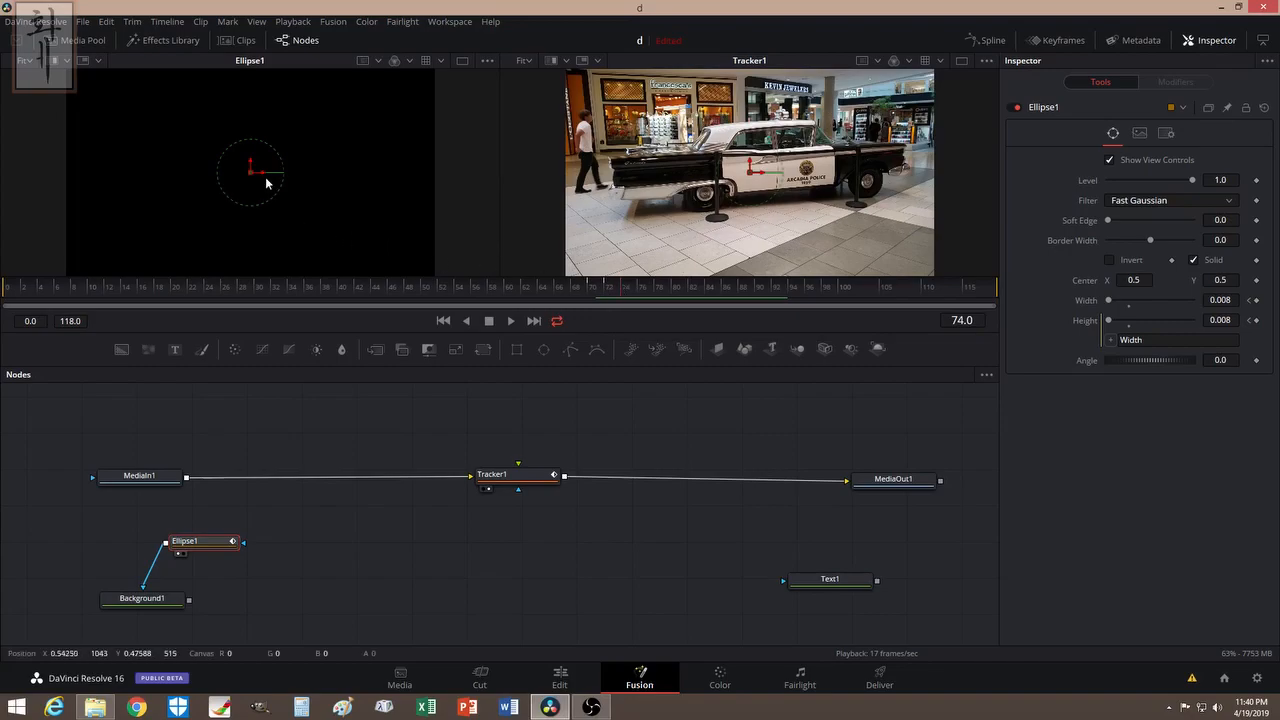
{"action": "mouse_move", "coordinate": [621, 287]}
{"action": "left_mouse_down"}
{"action": "mouse_move", "coordinate": [594, 291]}
{"action": "mouse_move", "coordinate": [607, 288]}
{"action": "left_mouse_up"}
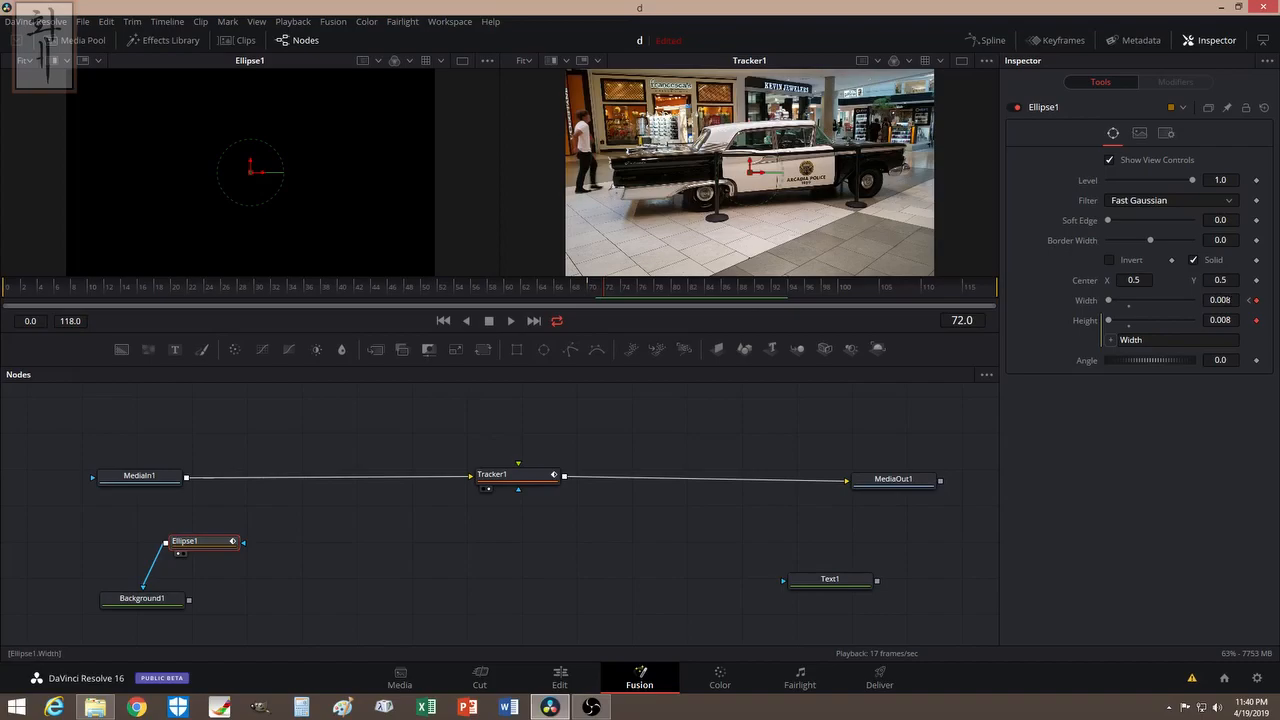
{"action": "left_click", "coordinate": [595, 289]}
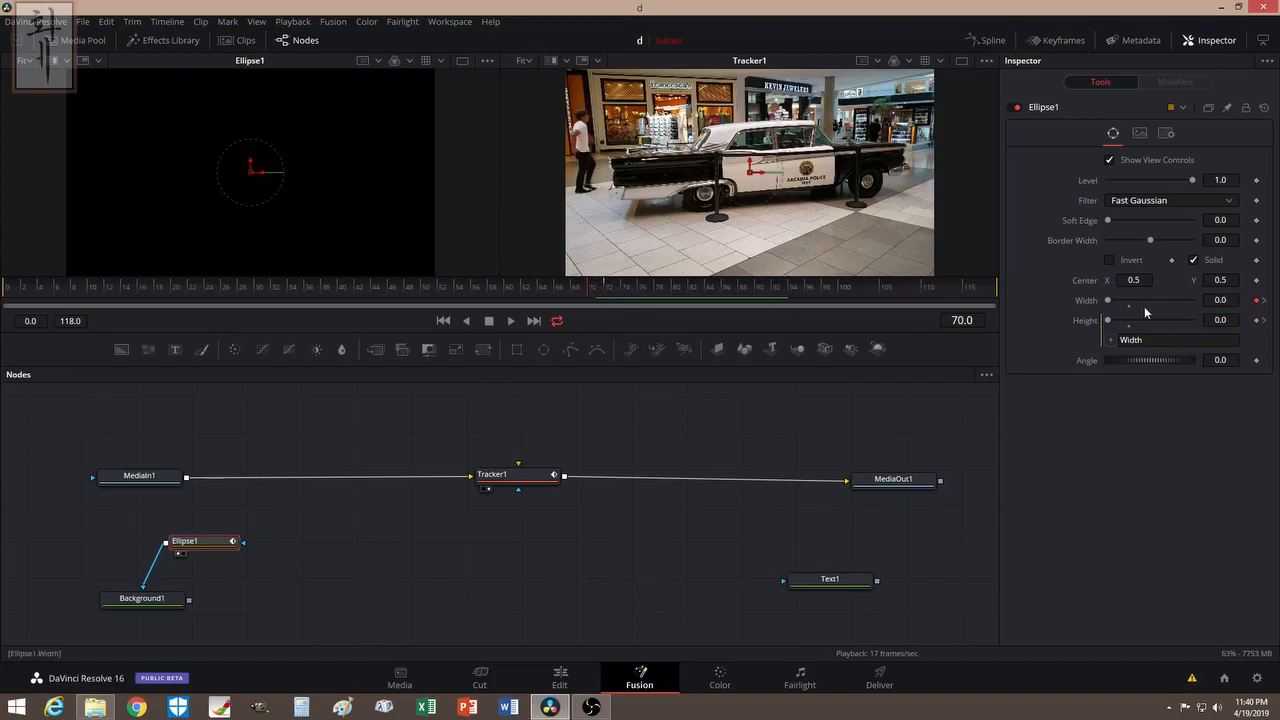
{"action": "left_click", "coordinate": [608, 290]}
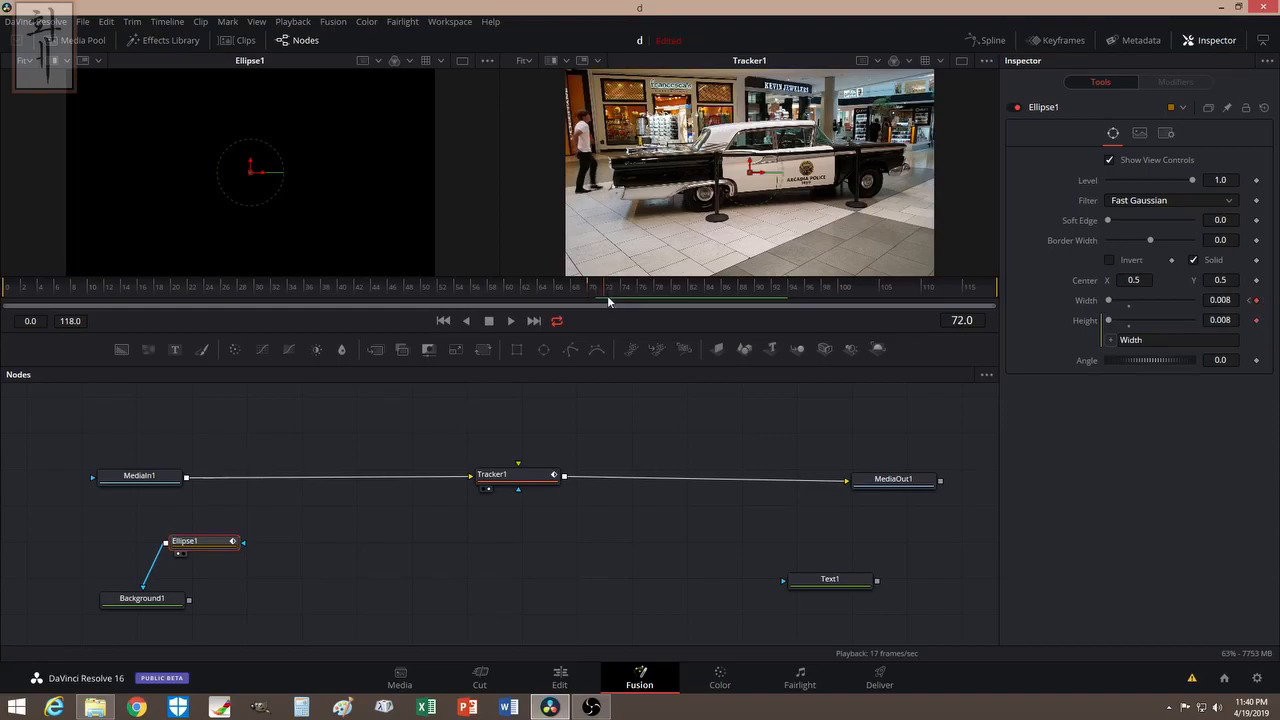
- Add a second Background node and place it below Tracker1 in the node graph
{"action": "left_click", "coordinate": [457, 562]}
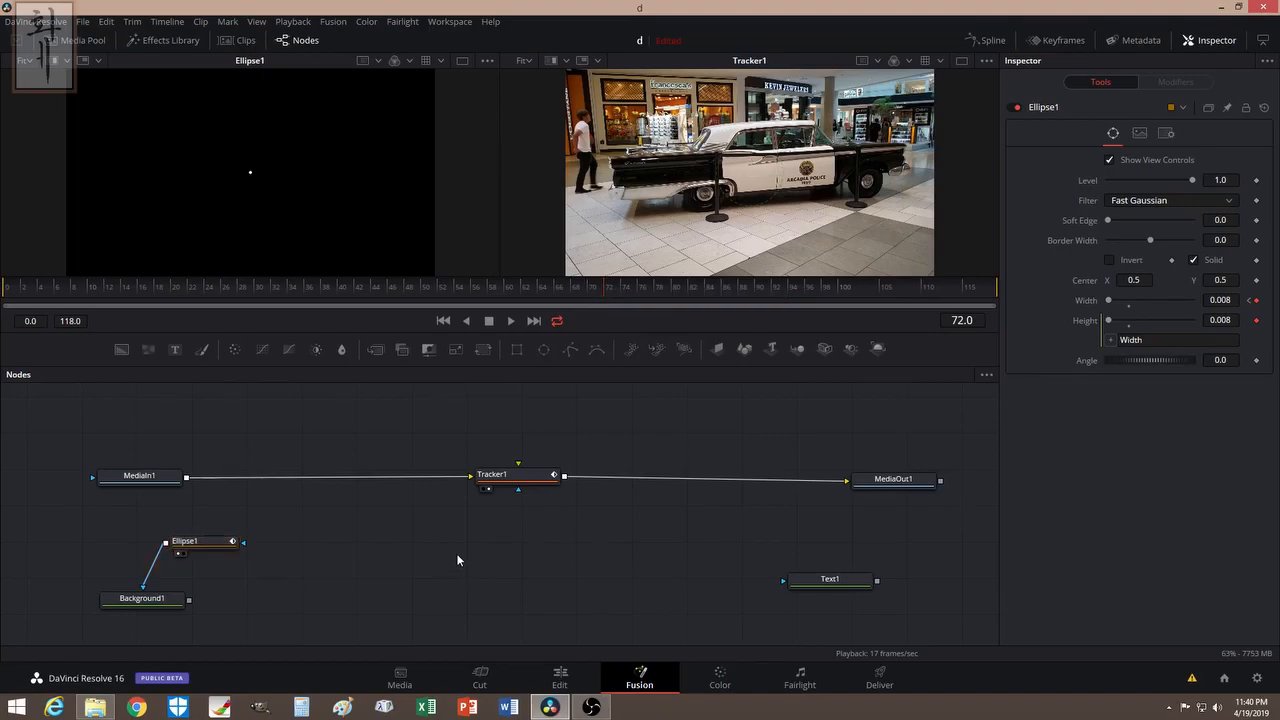
{"action": "key", "text": "shift+space"}
{"action": "type", "text": "back"}
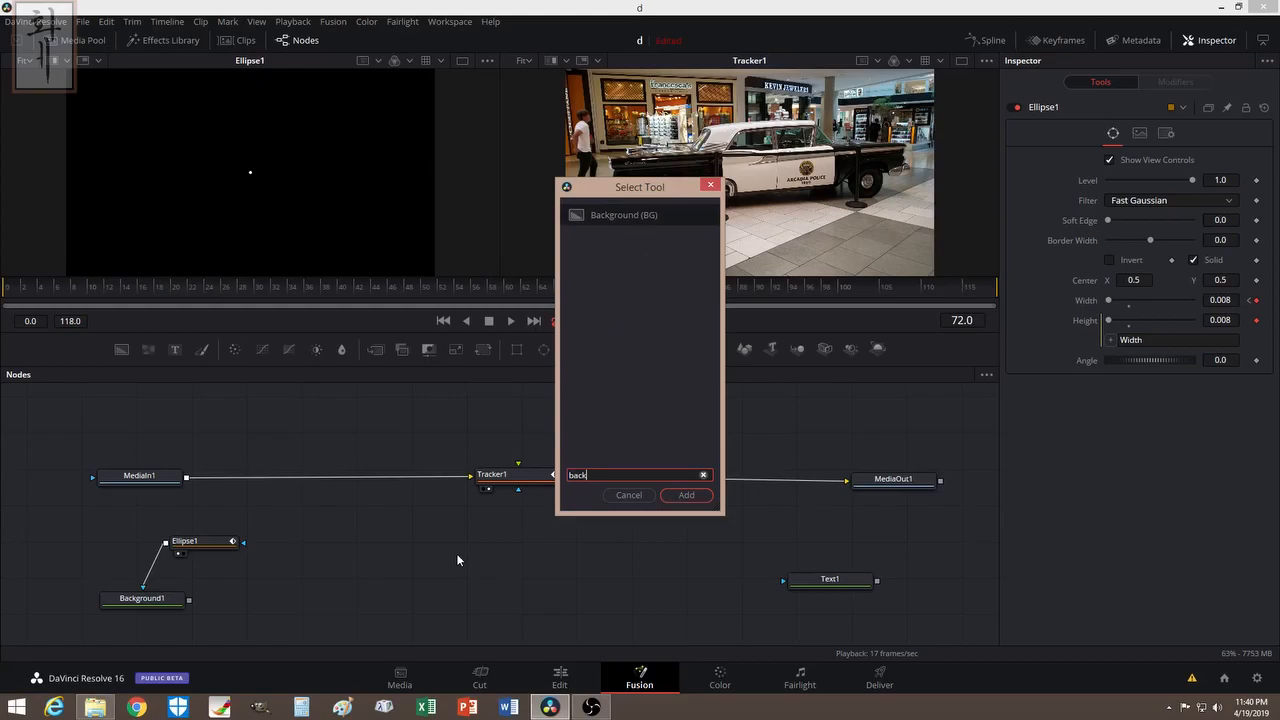
{"action": "key", "text": "Return"}
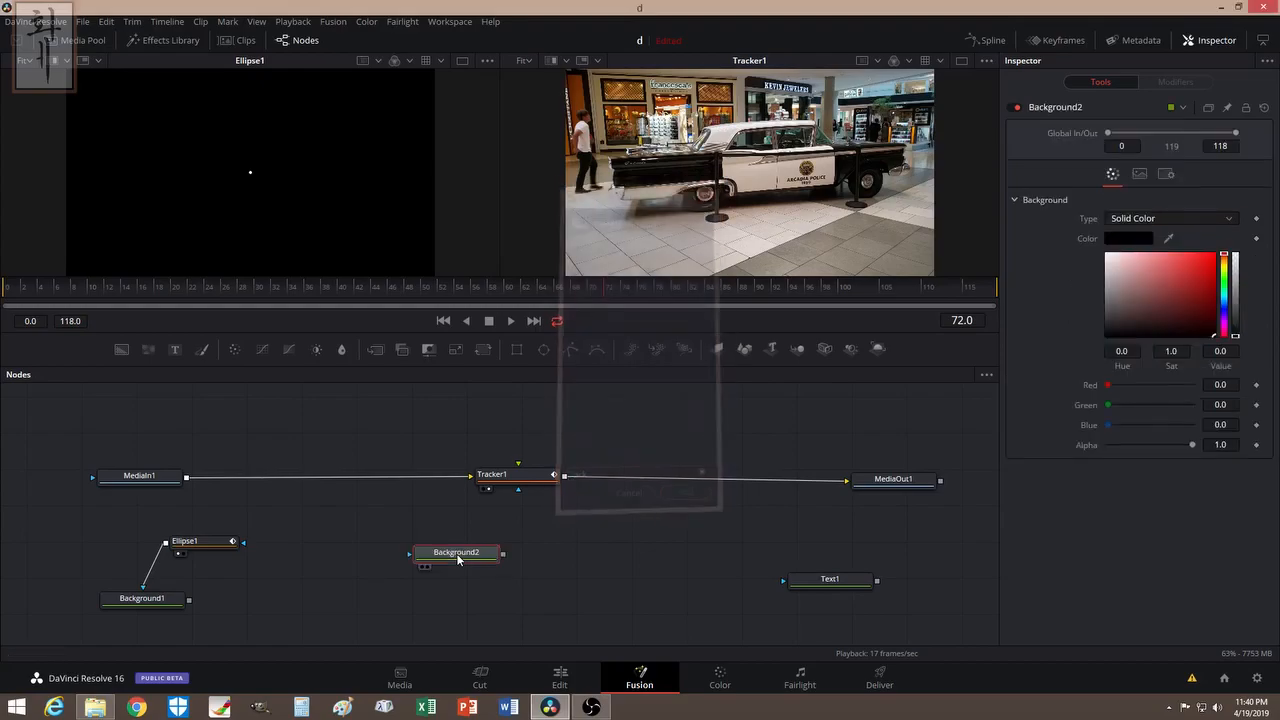
{"action": "left_click_drag", "start_coordinate": [470, 557], "coordinate": [464, 588]}
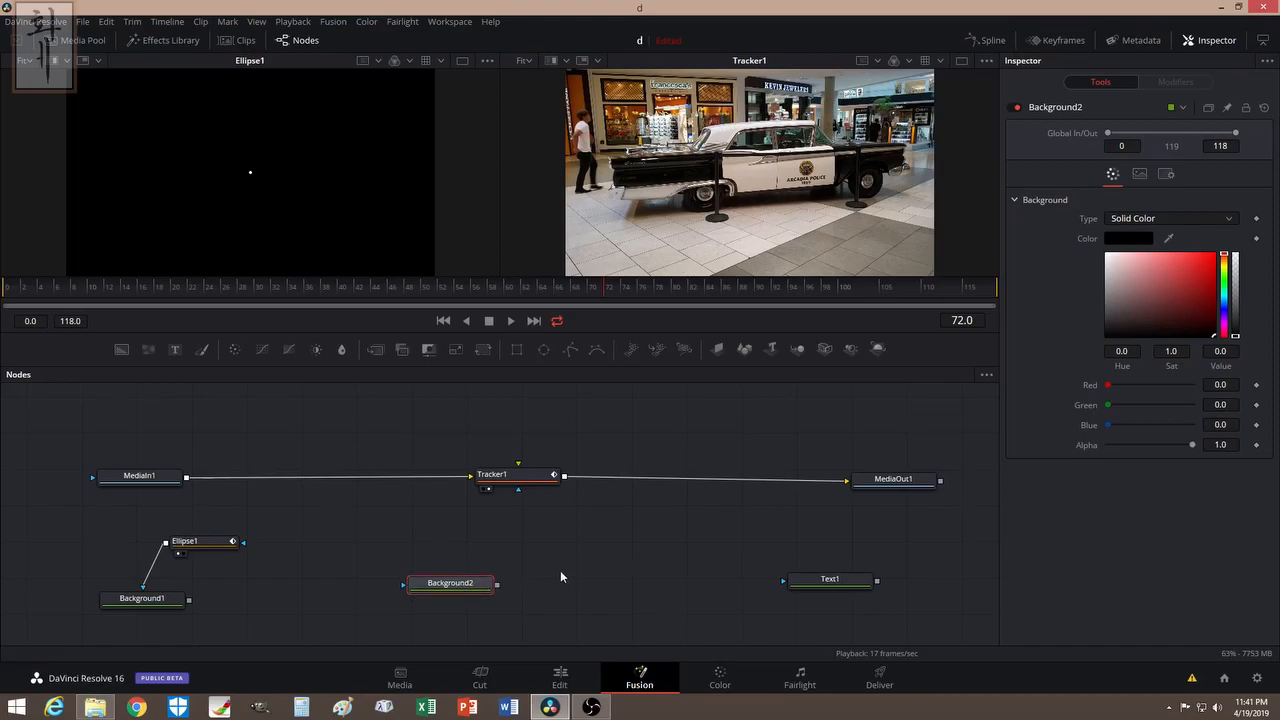
- Add a Mask Paint node as Background2's effect mask, place it above Background2 and show it in the first viewer
{"action": "key", "text": "shift+space"}
{"action": "type", "text": "back"}
{"action": "type", "text": "paint"}
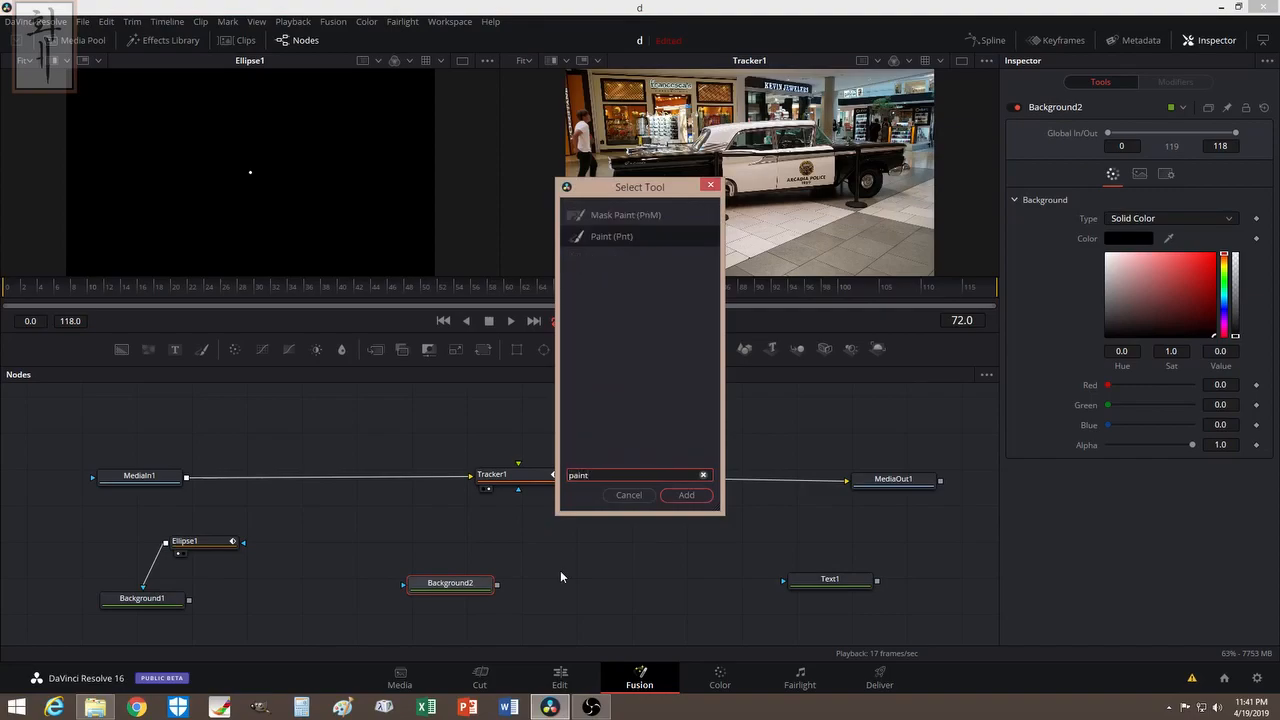
{"action": "left_click", "coordinate": [606, 215]}
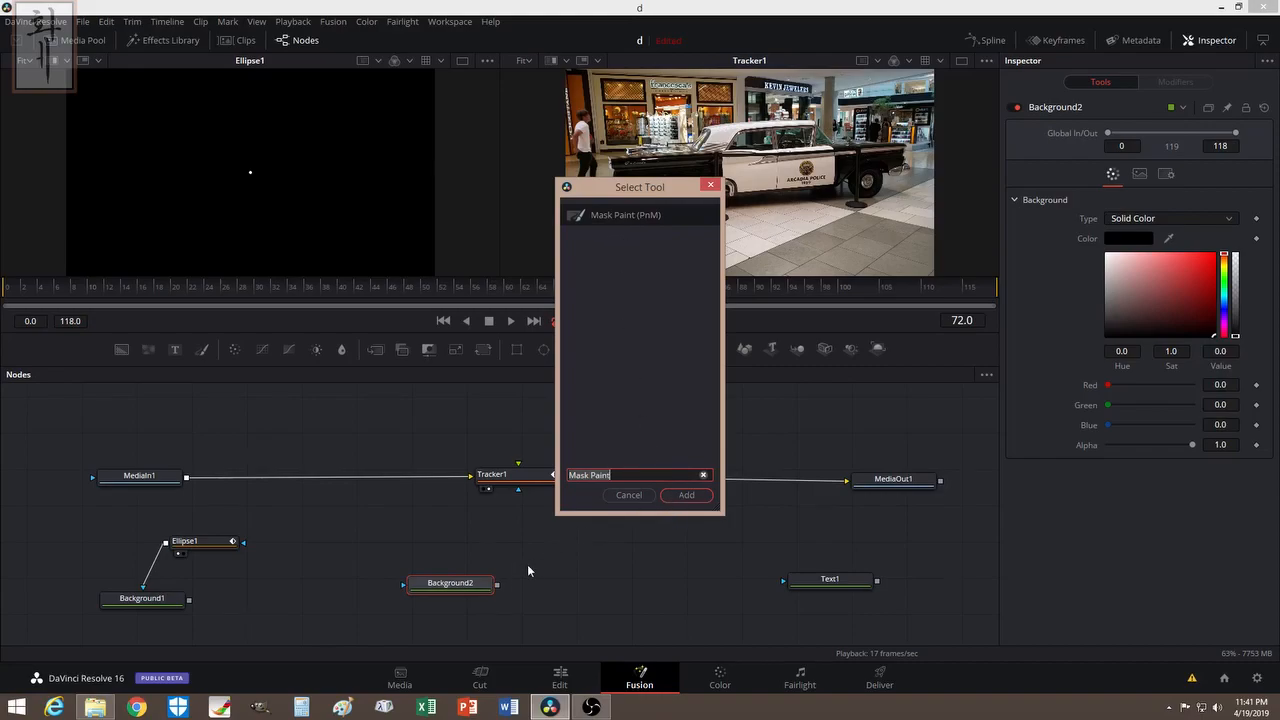
{"action": "left_click", "coordinate": [434, 601]}
{"action": "left_click", "coordinate": [685, 496]}
{"action": "left_click_drag", "start_coordinate": [478, 550], "coordinate": [446, 596]}
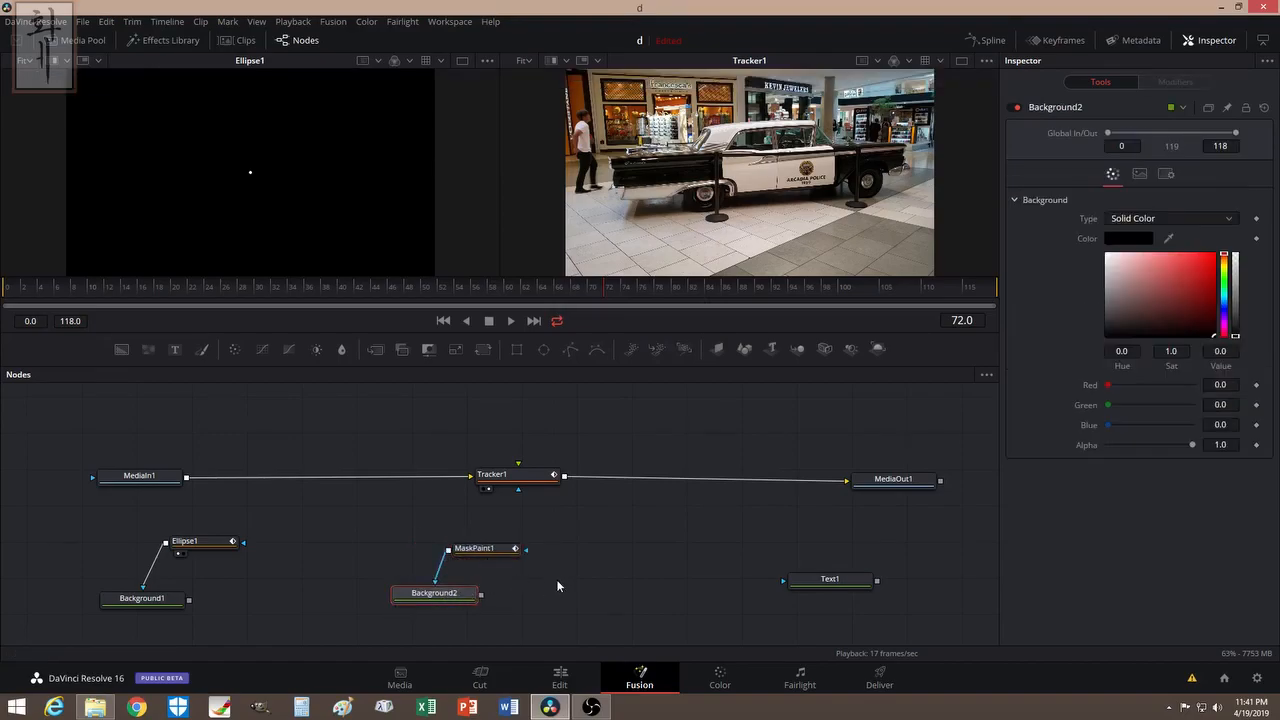
{"action": "left_click_drag", "start_coordinate": [444, 594], "coordinate": [433, 600]}
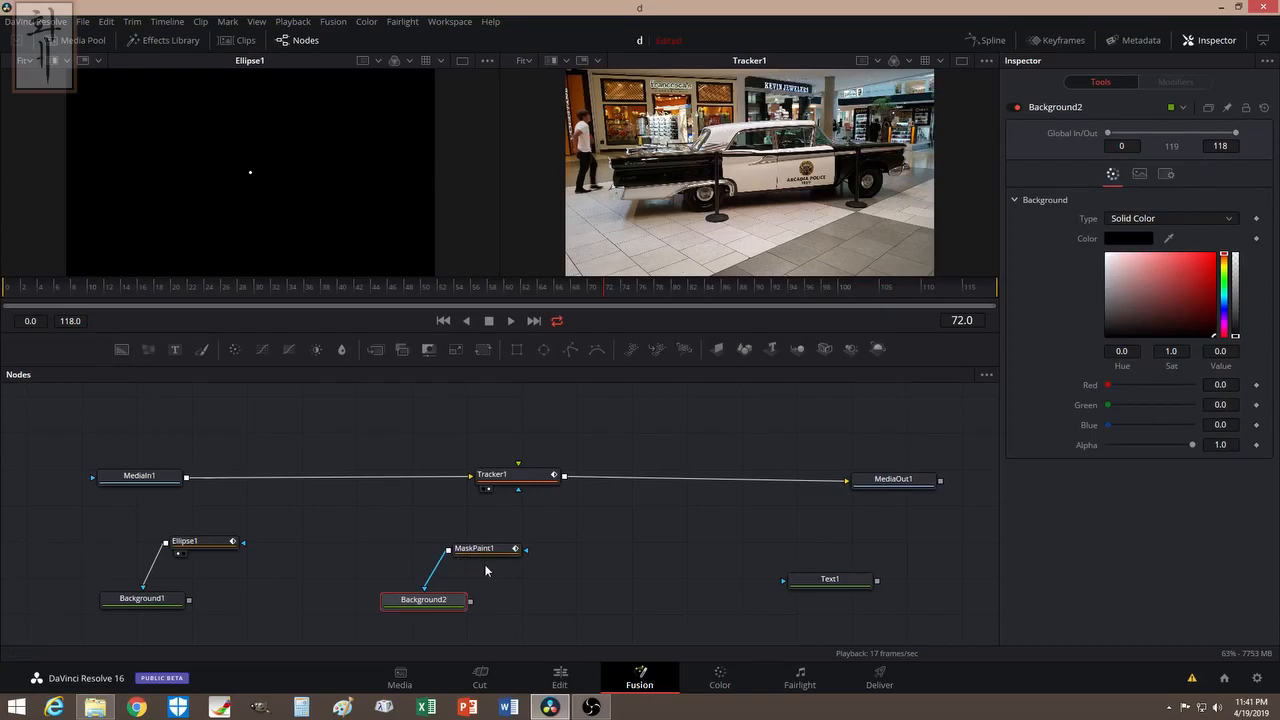
{"action": "left_click", "coordinate": [459, 561]}
- Set the Background2 colour to white with an alpha of 0.0
{"action": "left_click", "coordinate": [1122, 238]}
{"action": "left_click_drag", "start_coordinate": [790, 355], "coordinate": [791, 255]}
{"action": "left_click", "coordinate": [790, 478]}
{"action": "left_click_drag", "start_coordinate": [1191, 444], "coordinate": [1094, 449]}
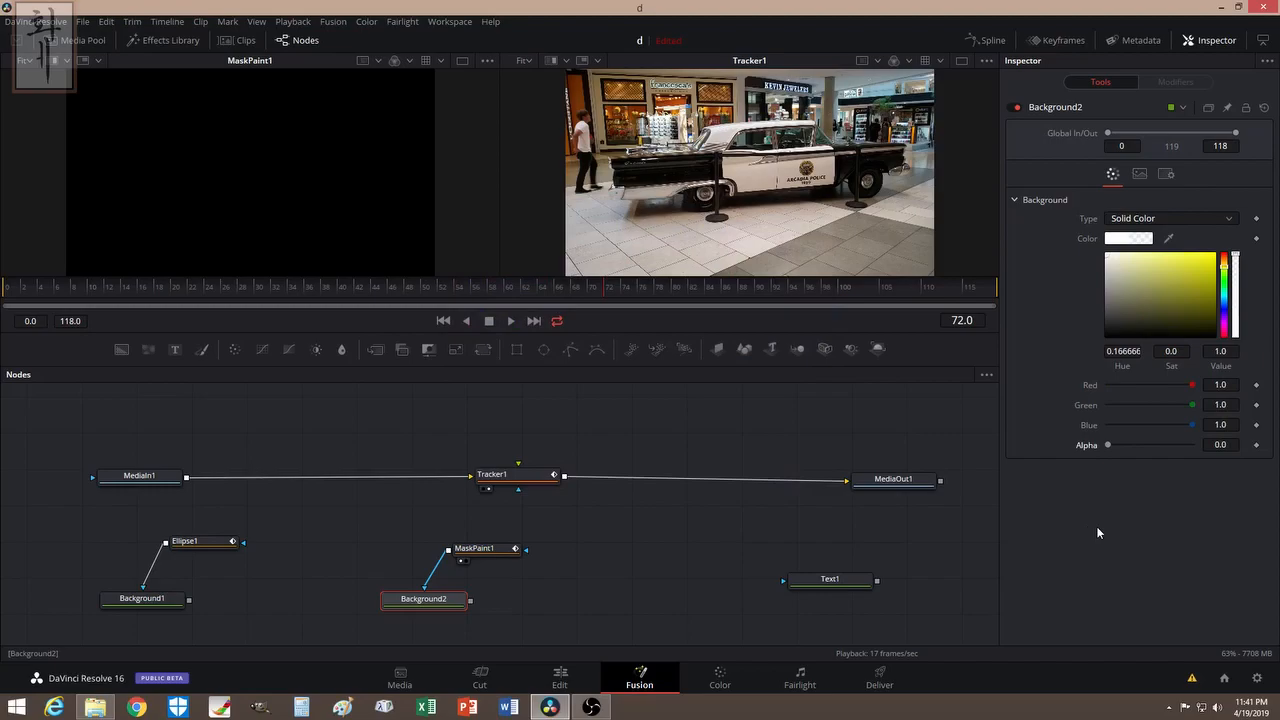
- On MaskPaint1, draw a polyline stroke that rises diagonally from the frame centre, runs horizontally and ends with a short upward tick
{"action": "left_click", "coordinate": [483, 555]}
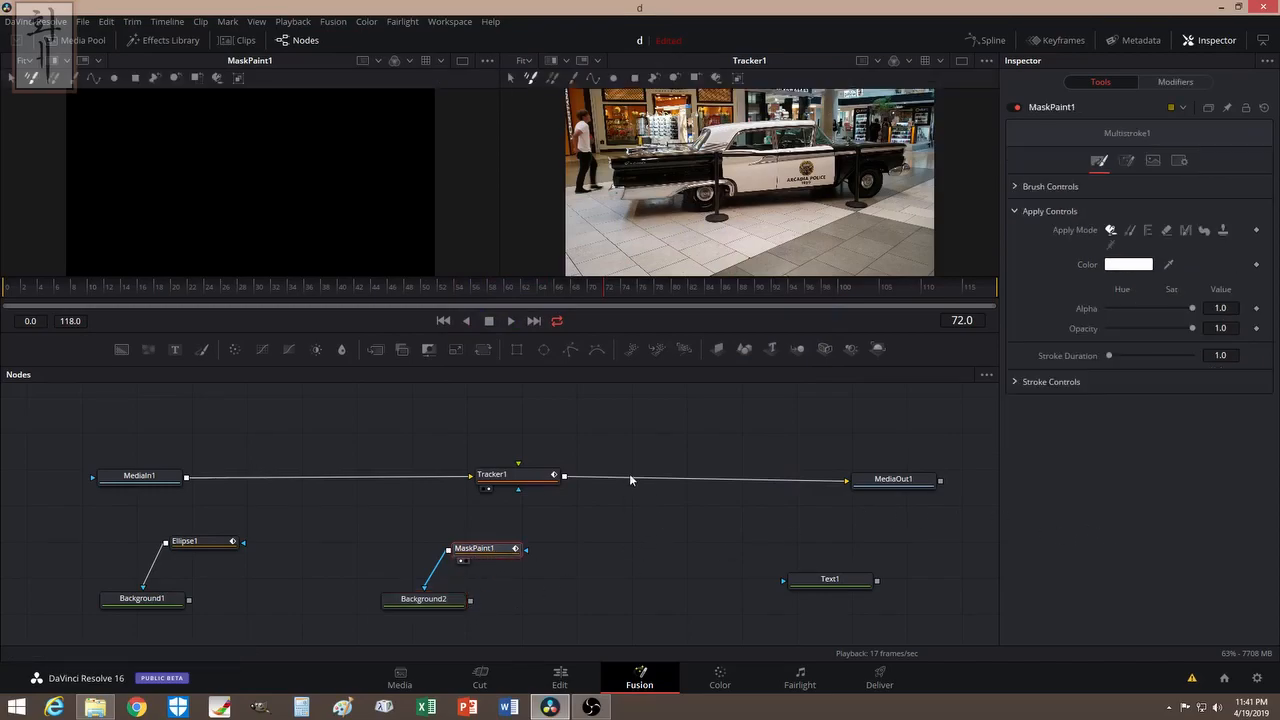
{"action": "left_click", "coordinate": [93, 80]}
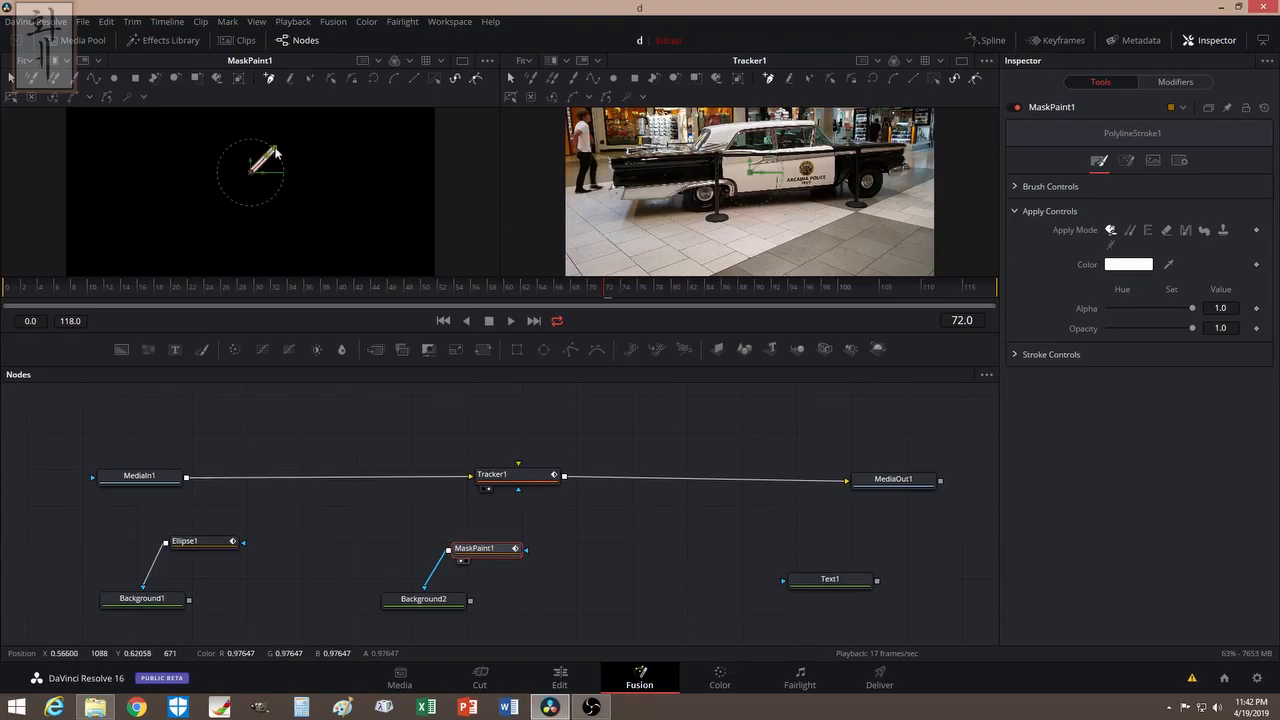
{"action": "left_click", "coordinate": [370, 148]}
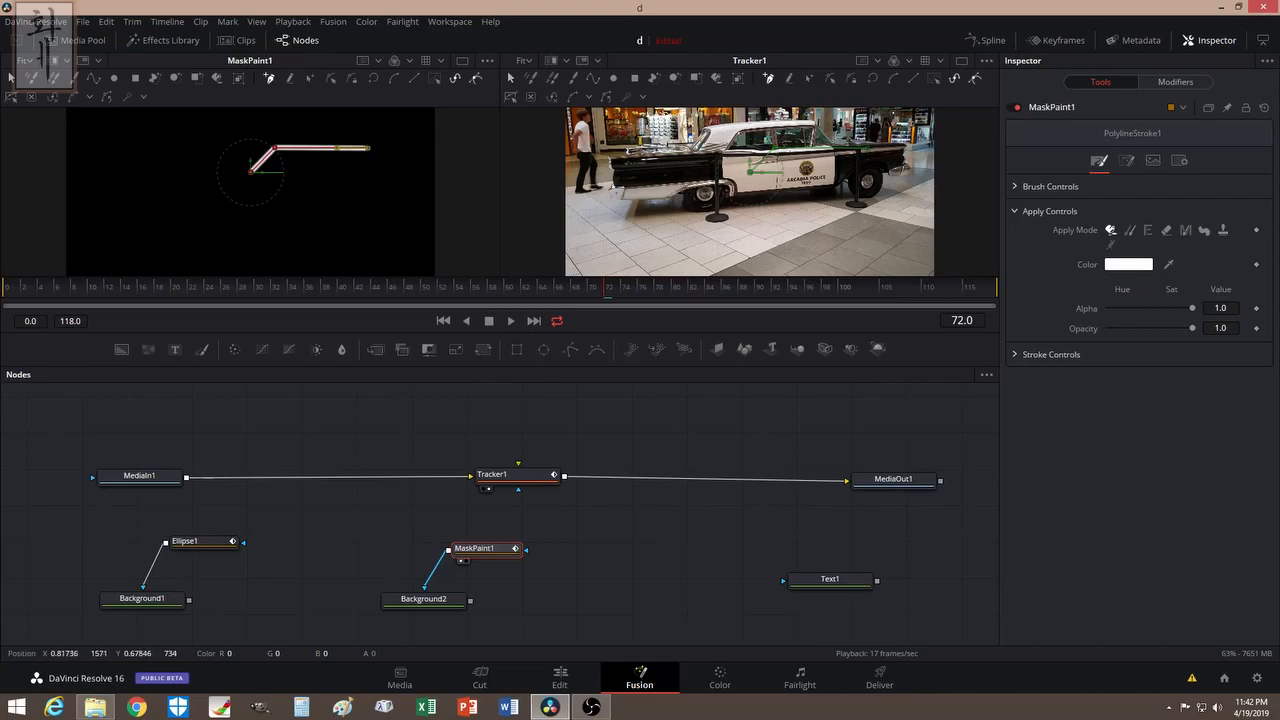
{"action": "left_click", "coordinate": [369, 136]}
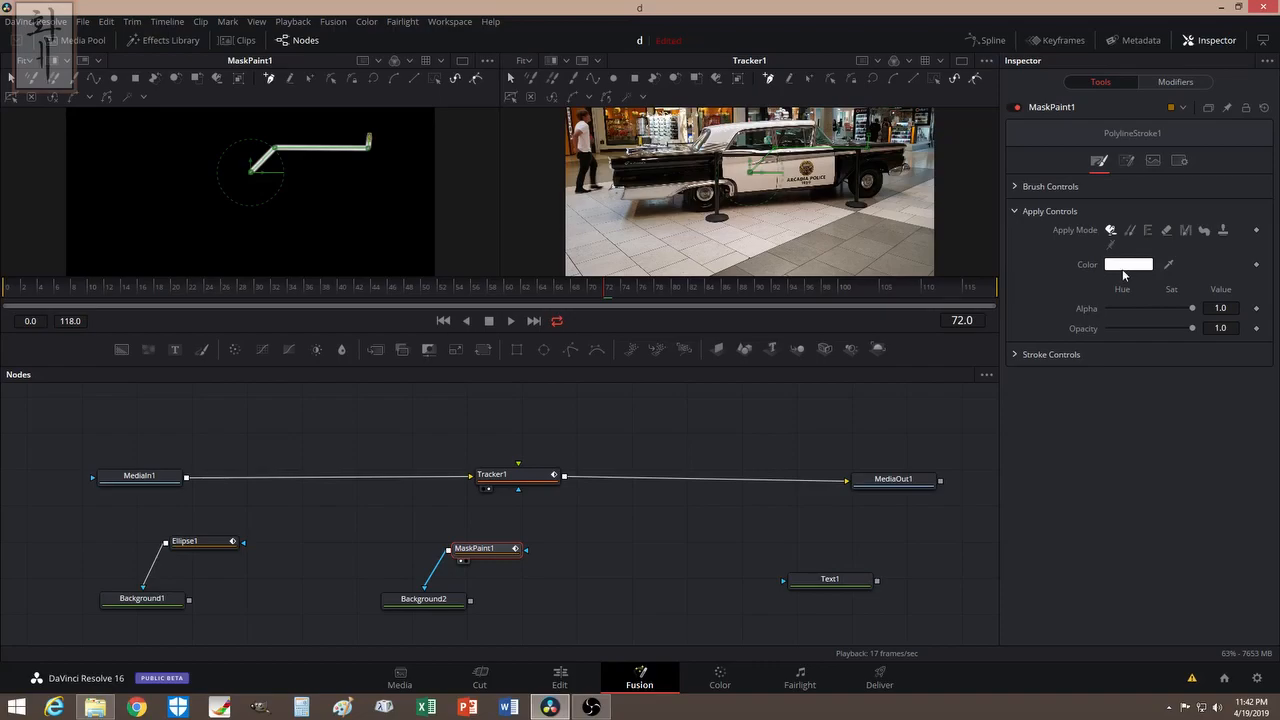
- Set the polyline stroke's brush softness to 0.001 and its brush size to 0.0087
{"action": "left_click", "coordinate": [1015, 186]}
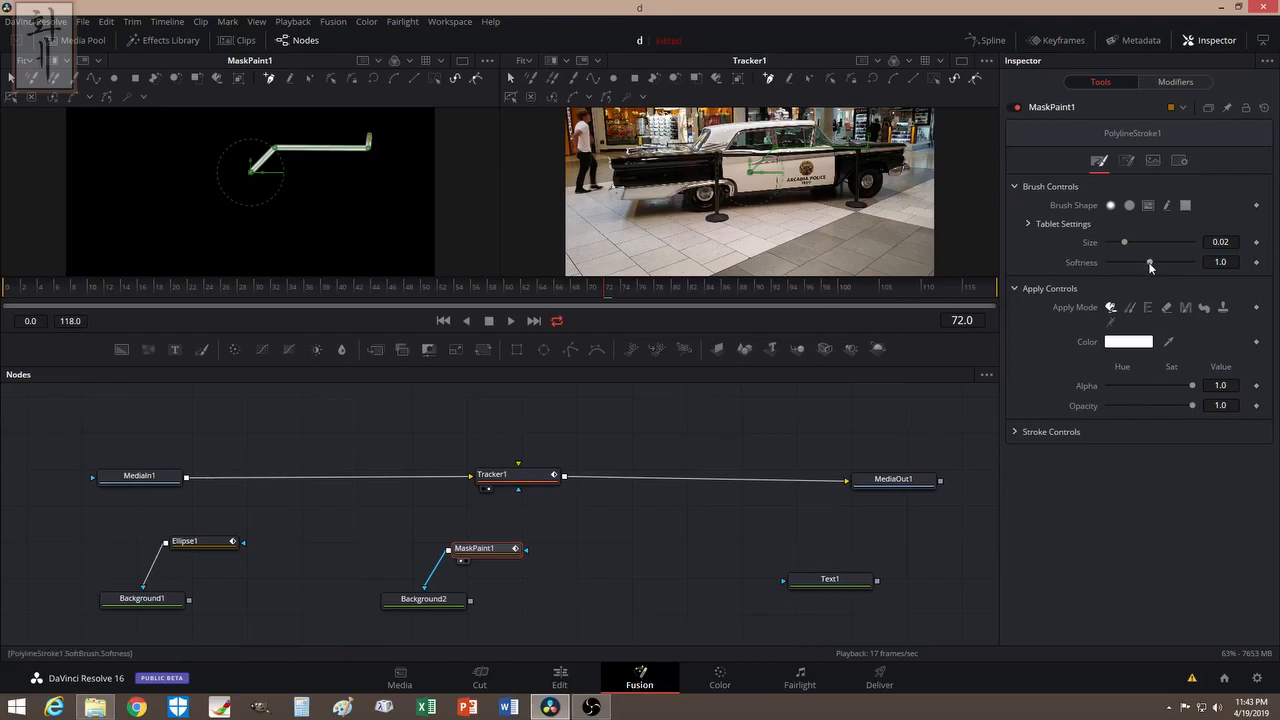
{"action": "left_click_drag", "start_coordinate": [1148, 262], "coordinate": [1050, 280]}
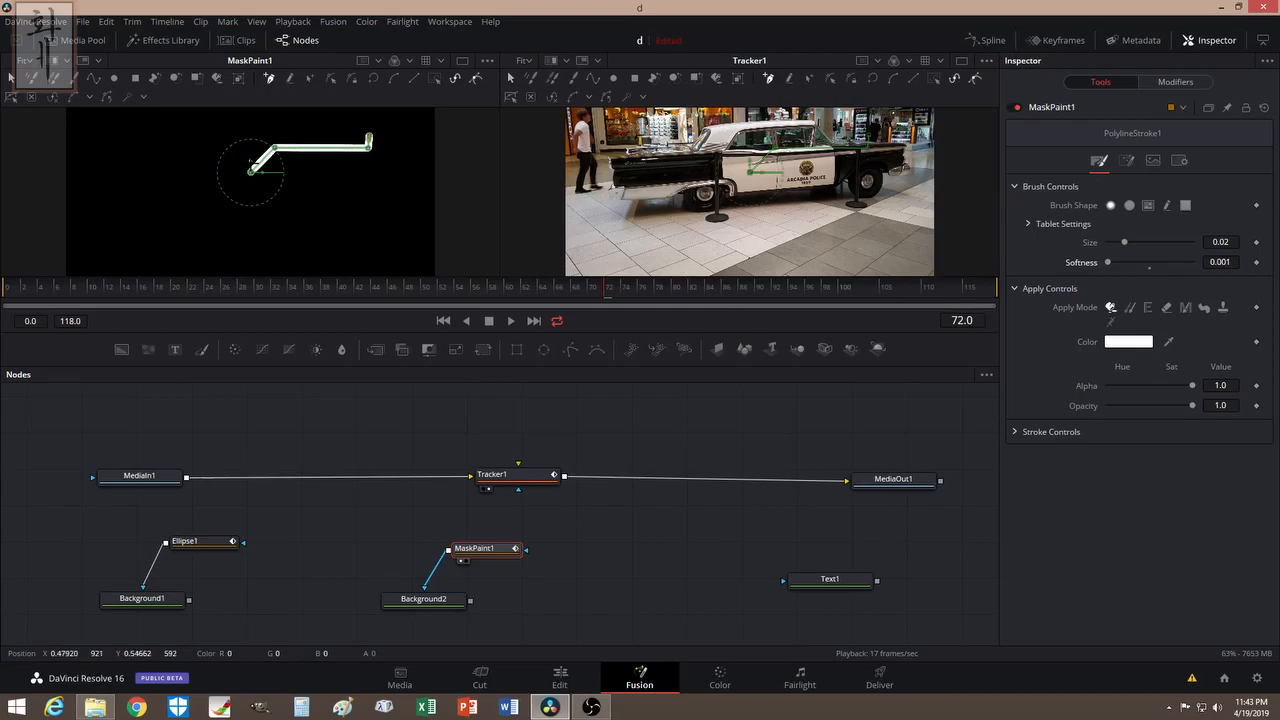
{"action": "left_click_drag", "start_coordinate": [1124, 242], "coordinate": [1116, 246]}
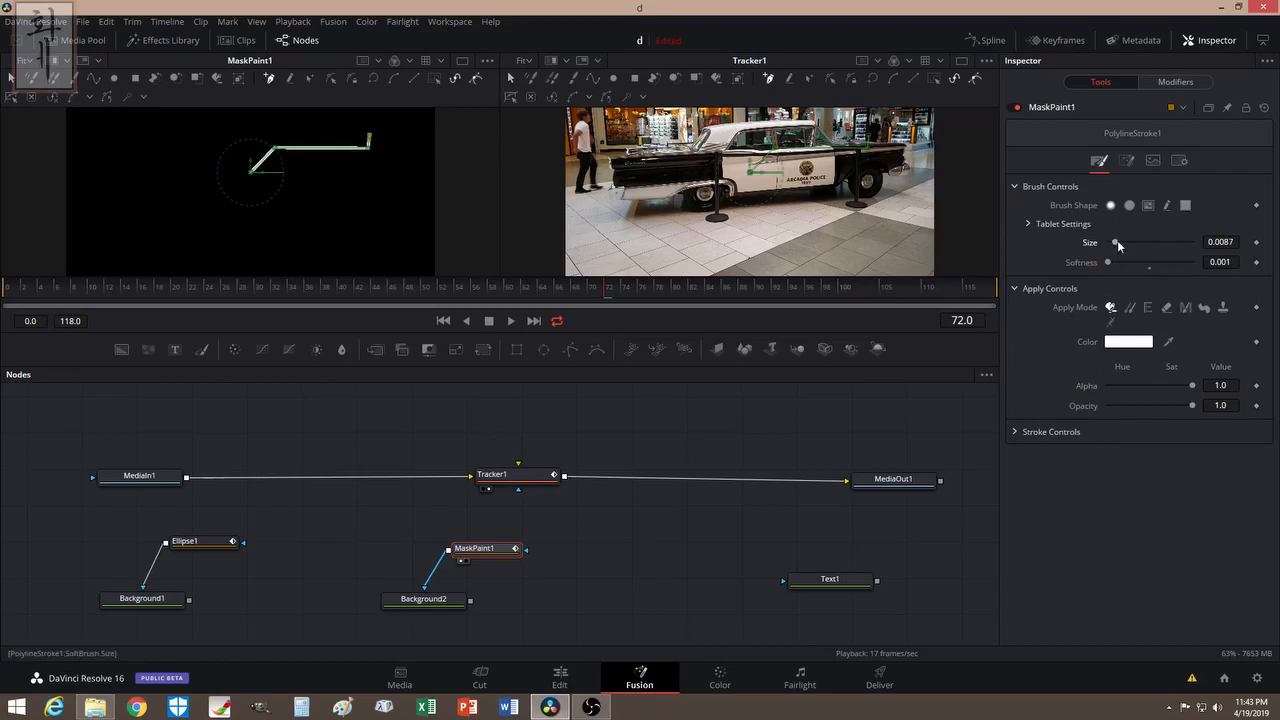
{"action": "left_click_drag", "start_coordinate": [1116, 244], "coordinate": [1117, 245]}
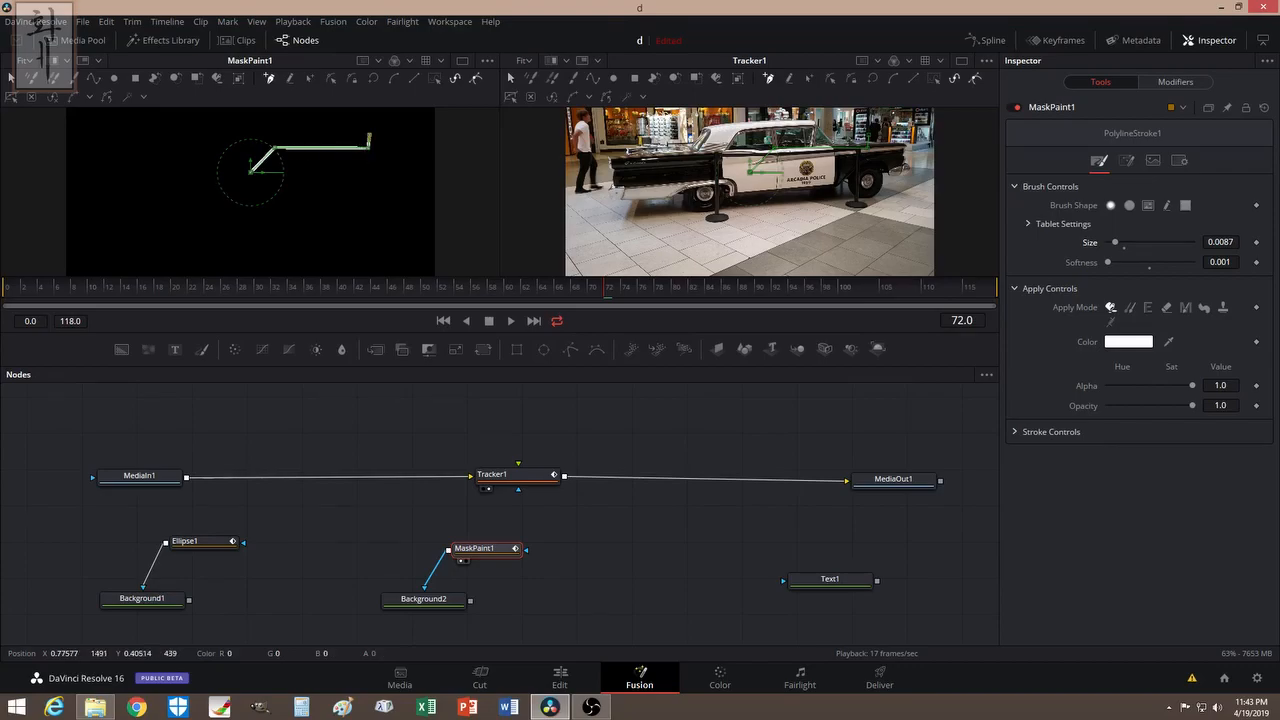
- Set the stroke's Write On end to 0.0 and keyframe it at frame 72
{"action": "left_click", "coordinate": [1015, 431]}
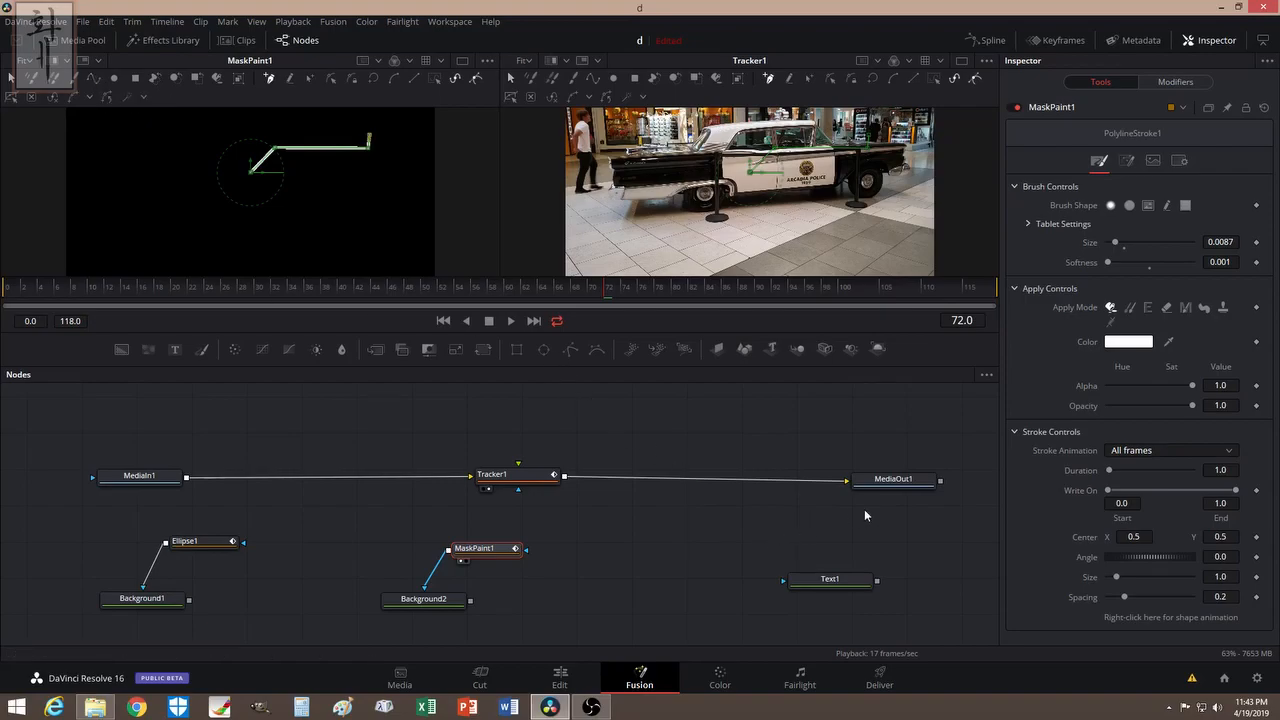
{"action": "mouse_move", "coordinate": [1236, 494]}
{"action": "left_mouse_down"}
{"action": "mouse_move", "coordinate": [1115, 495]}
{"action": "mouse_move", "coordinate": [1257, 494]}
{"action": "mouse_move", "coordinate": [1116, 506]}
{"action": "mouse_move", "coordinate": [1257, 494]}
{"action": "left_mouse_up"}
{"action": "left_click_drag", "start_coordinate": [1237, 491], "coordinate": [1115, 491]}
{"action": "left_click", "coordinate": [1256, 490]}
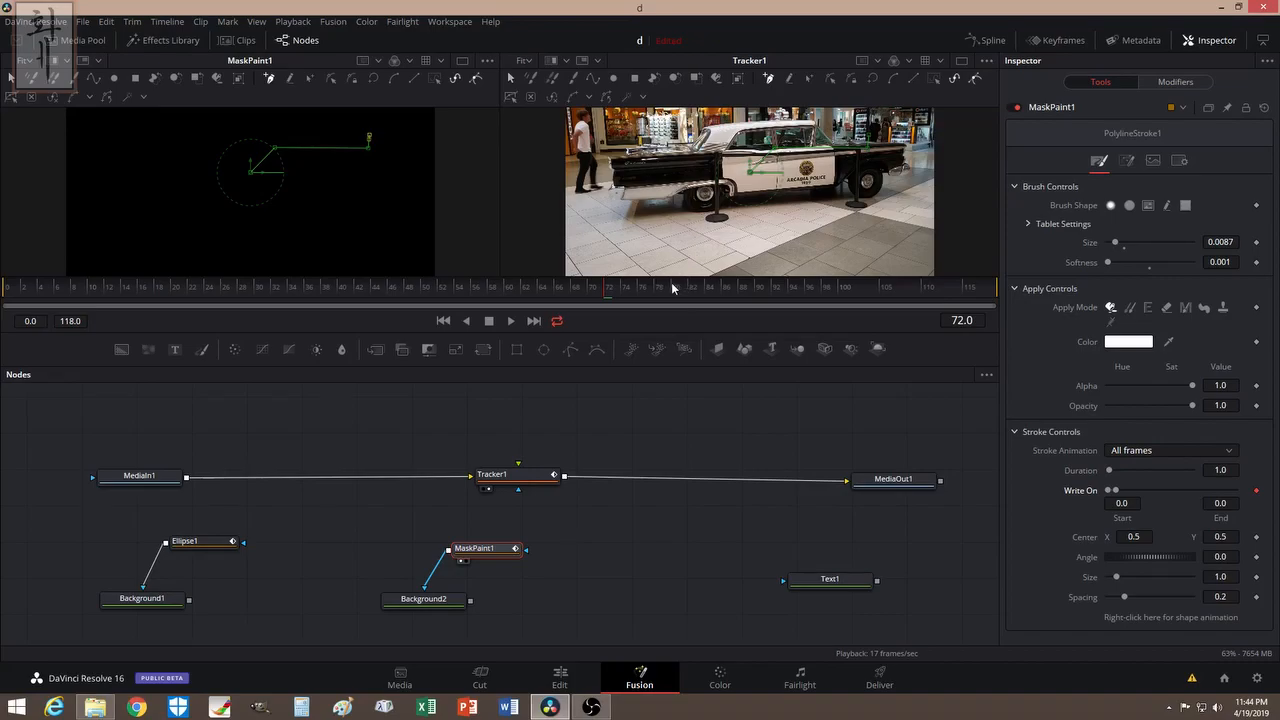
- Go to frame 80 and set the stroke's Write On end to 1.0
{"action": "left_click", "coordinate": [669, 290]}
{"action": "left_click", "coordinate": [673, 294]}
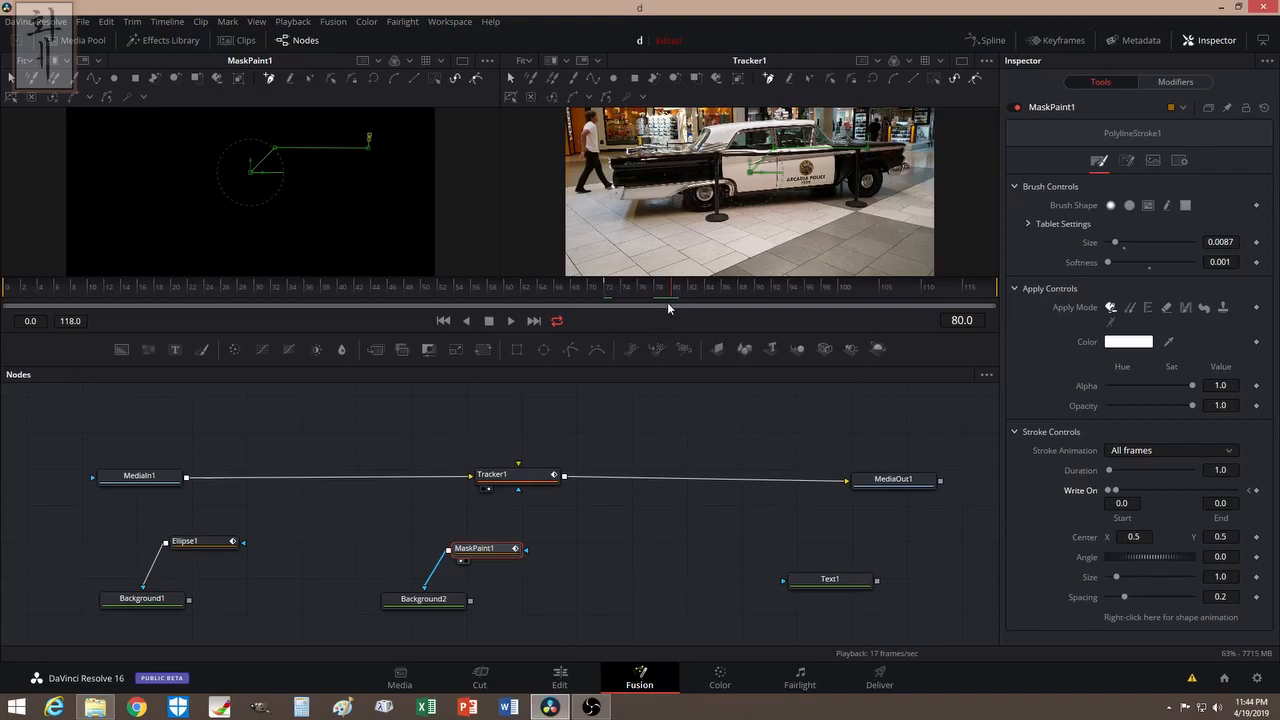
{"action": "left_click_drag", "start_coordinate": [1117, 492], "coordinate": [1201, 490]}
{"action": "left_click_drag", "start_coordinate": [1234, 492], "coordinate": [1248, 491]}
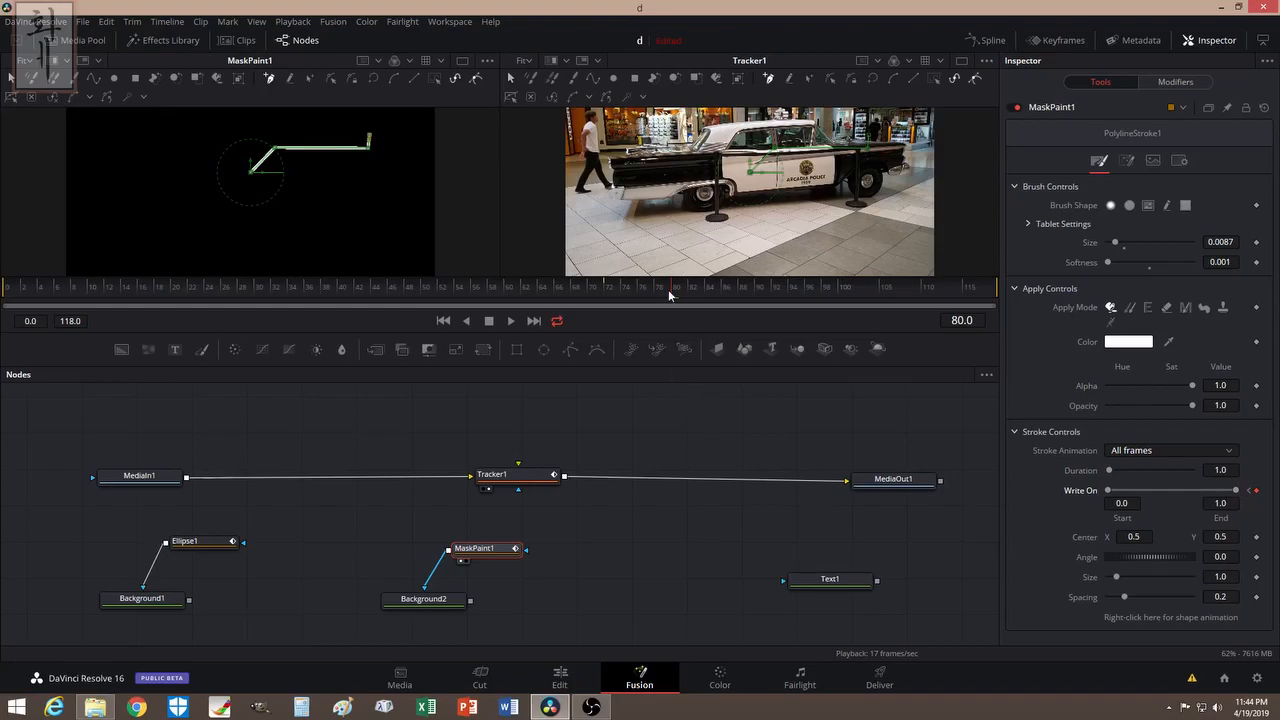
{"action": "mouse_move", "coordinate": [672, 291]}
{"action": "left_mouse_down"}
{"action": "mouse_move", "coordinate": [632, 290]}
{"action": "mouse_move", "coordinate": [674, 290]}
{"action": "left_mouse_up"}
- Rearrange the Background2, MaskPaint1 and Text1 nodes, bringing Text1 closer to MaskPaint1 in the node graph
{"action": "left_click_drag", "start_coordinate": [442, 600], "coordinate": [439, 604]}
{"action": "left_click_drag", "start_coordinate": [474, 548], "coordinate": [471, 555]}
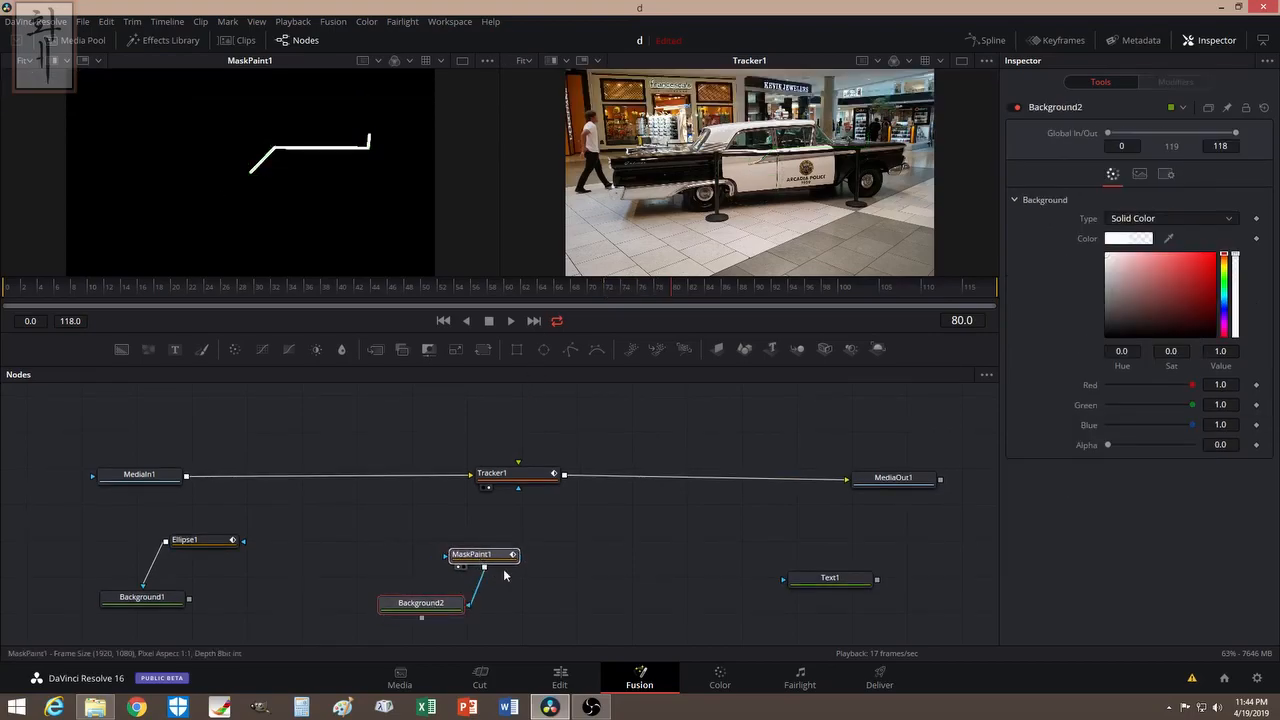
{"action": "left_click_drag", "start_coordinate": [834, 592], "coordinate": [712, 574]}
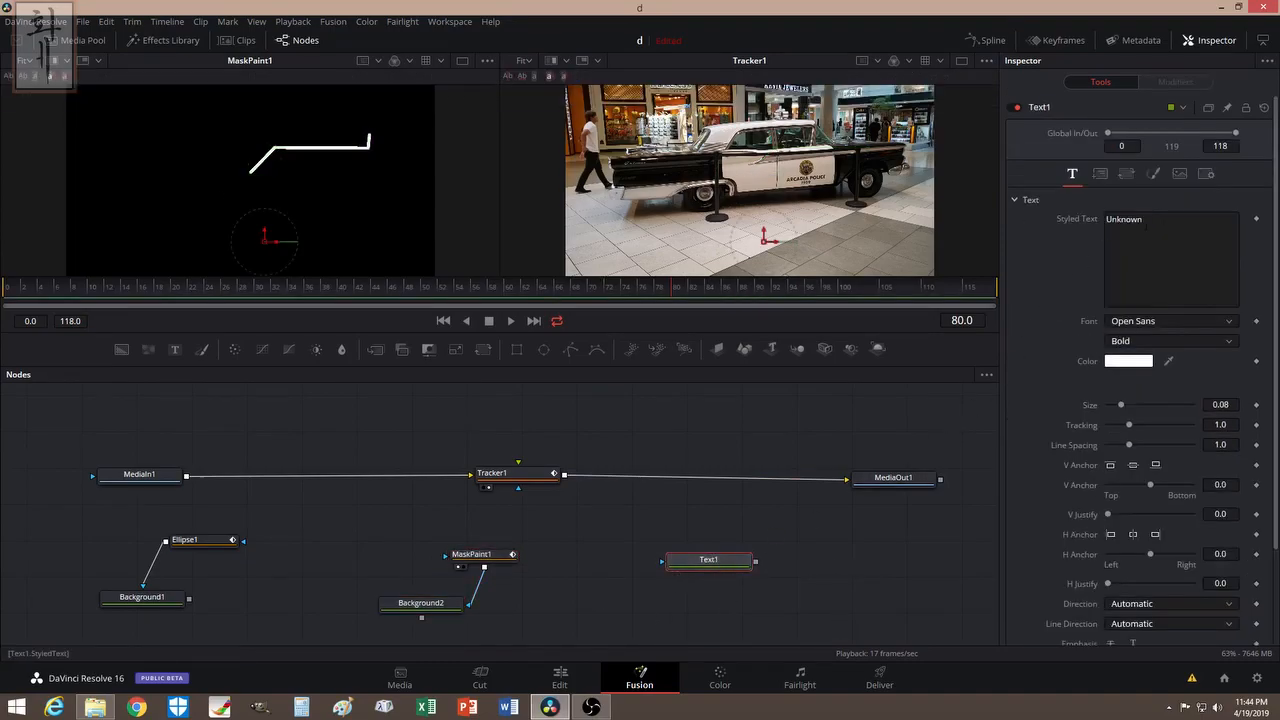
- Show Text1 in the first viewer, move its text above and right of the frame centre, and lower the node slightly
{"action": "left_click", "coordinate": [676, 575]}
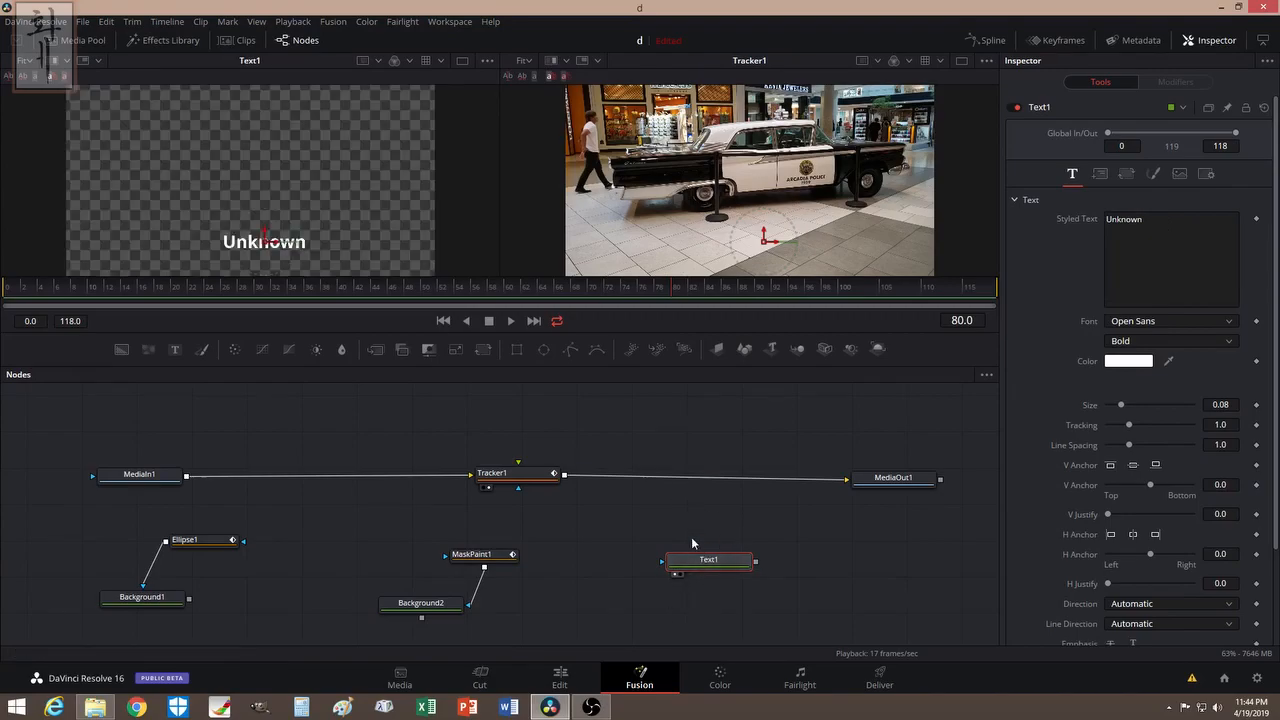
{"action": "left_click_drag", "start_coordinate": [265, 240], "coordinate": [308, 155]}
{"action": "left_click_drag", "start_coordinate": [707, 566], "coordinate": [707, 579]}
- Add a Merge node between MaskPaint1 and Text1 and connect both nodes to it
{"action": "left_click", "coordinate": [597, 533]}
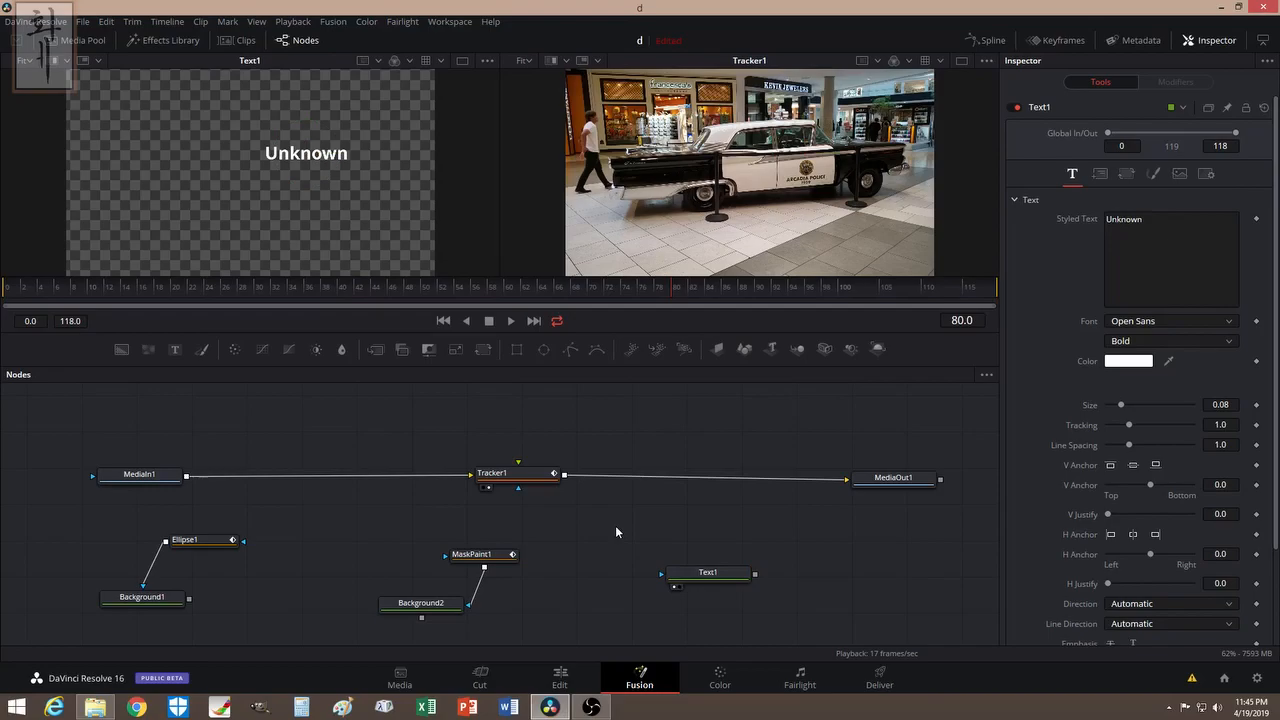
{"action": "key", "text": "shift+space"}
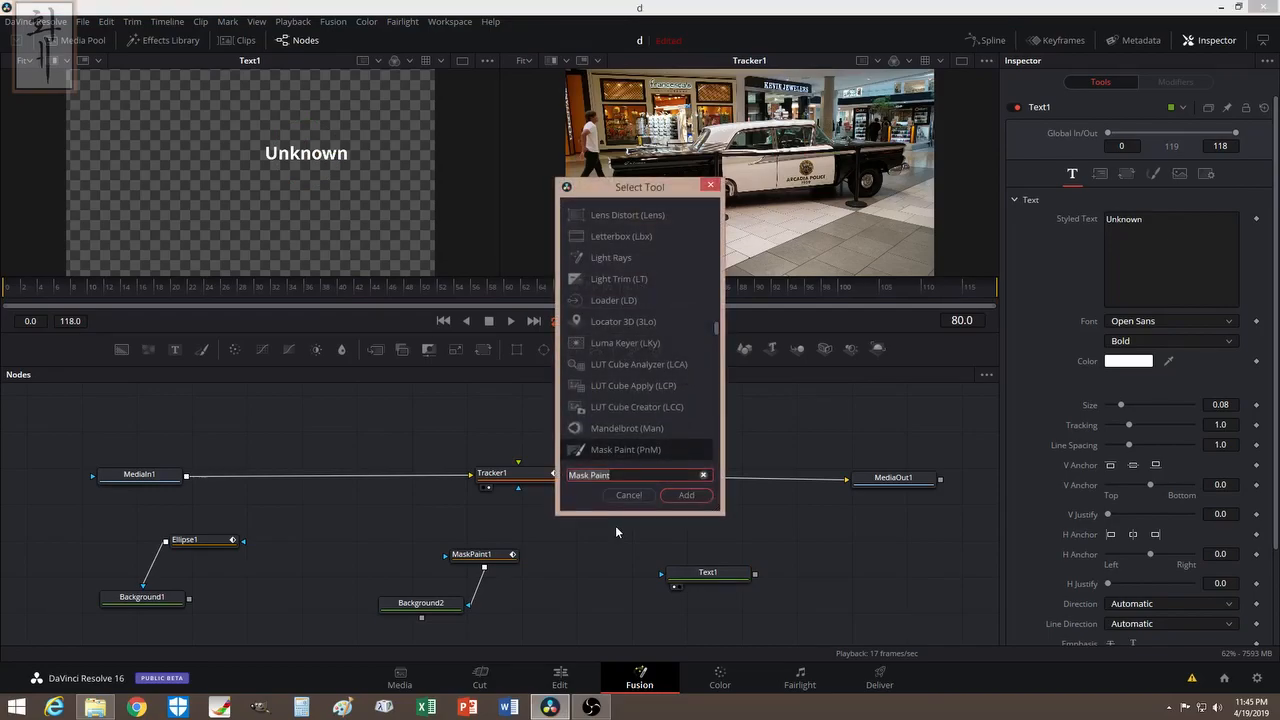
{"action": "type", "text": "merge"}
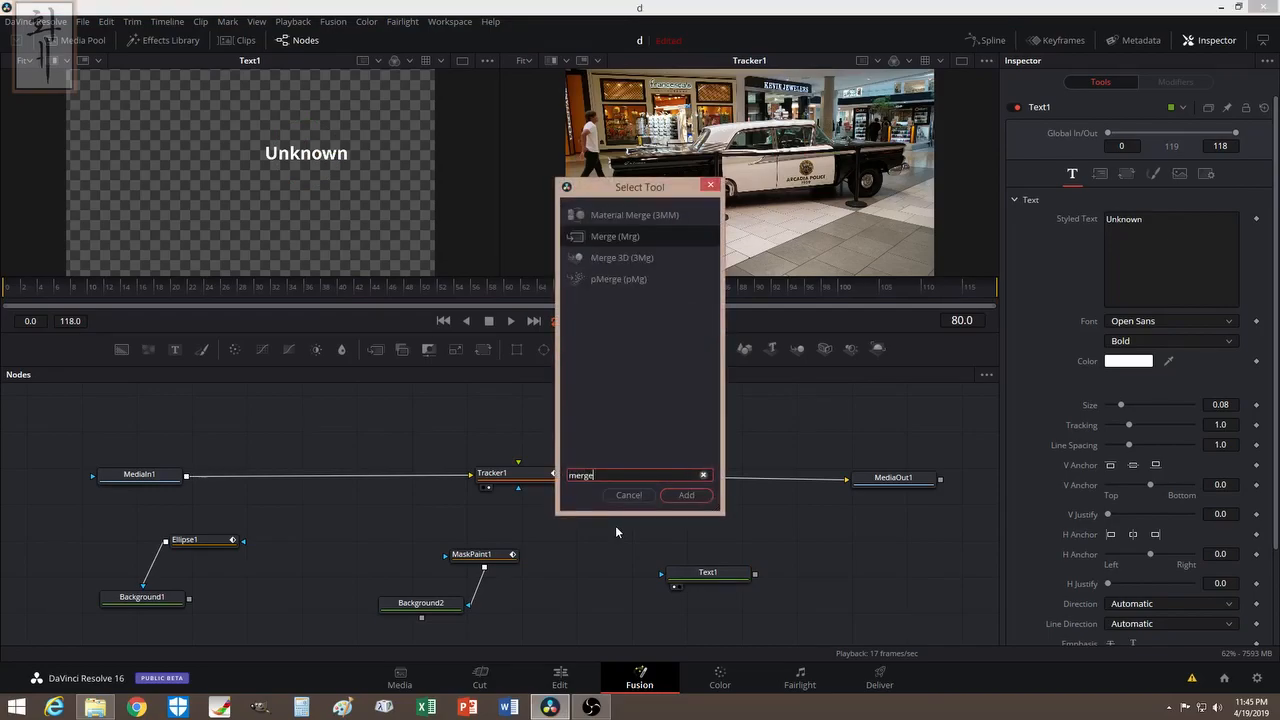
{"action": "key", "text": "Return"}
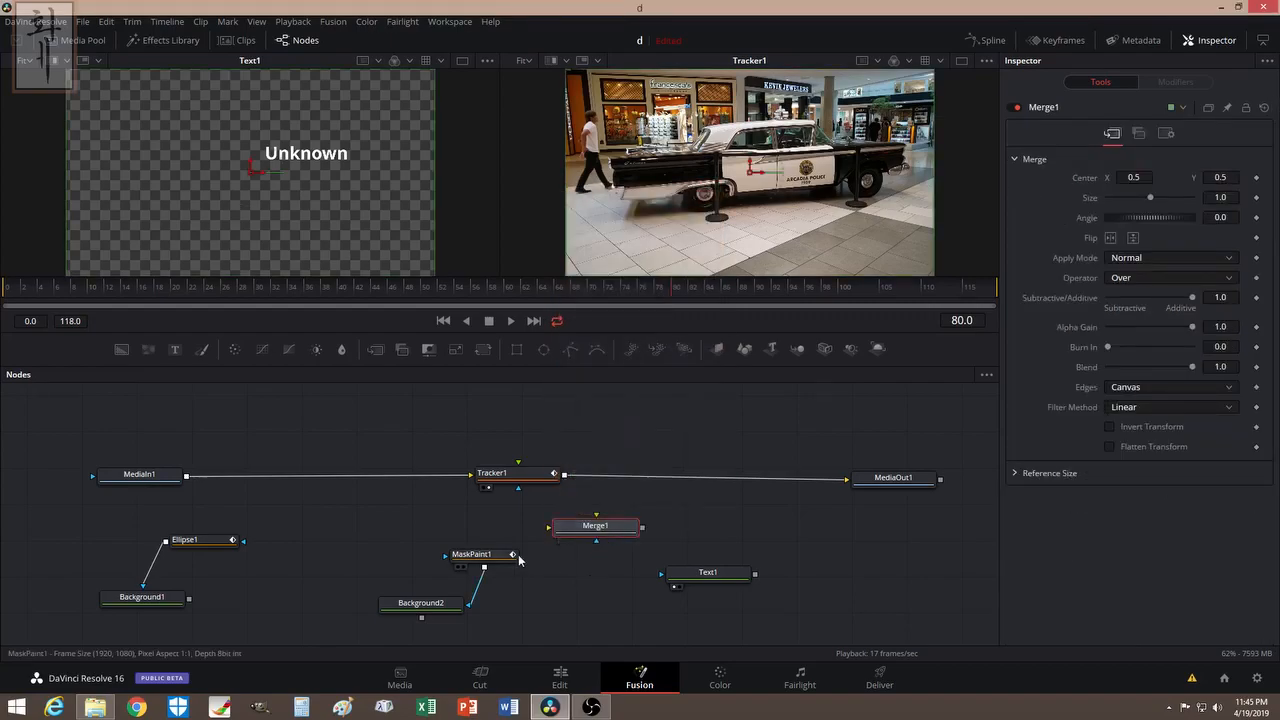
{"action": "mouse_move", "coordinate": [495, 561]}
{"action": "left_mouse_down"}
{"action": "mouse_move", "coordinate": [574, 533]}
{"action": "mouse_move", "coordinate": [592, 543]}
{"action": "left_mouse_up"}
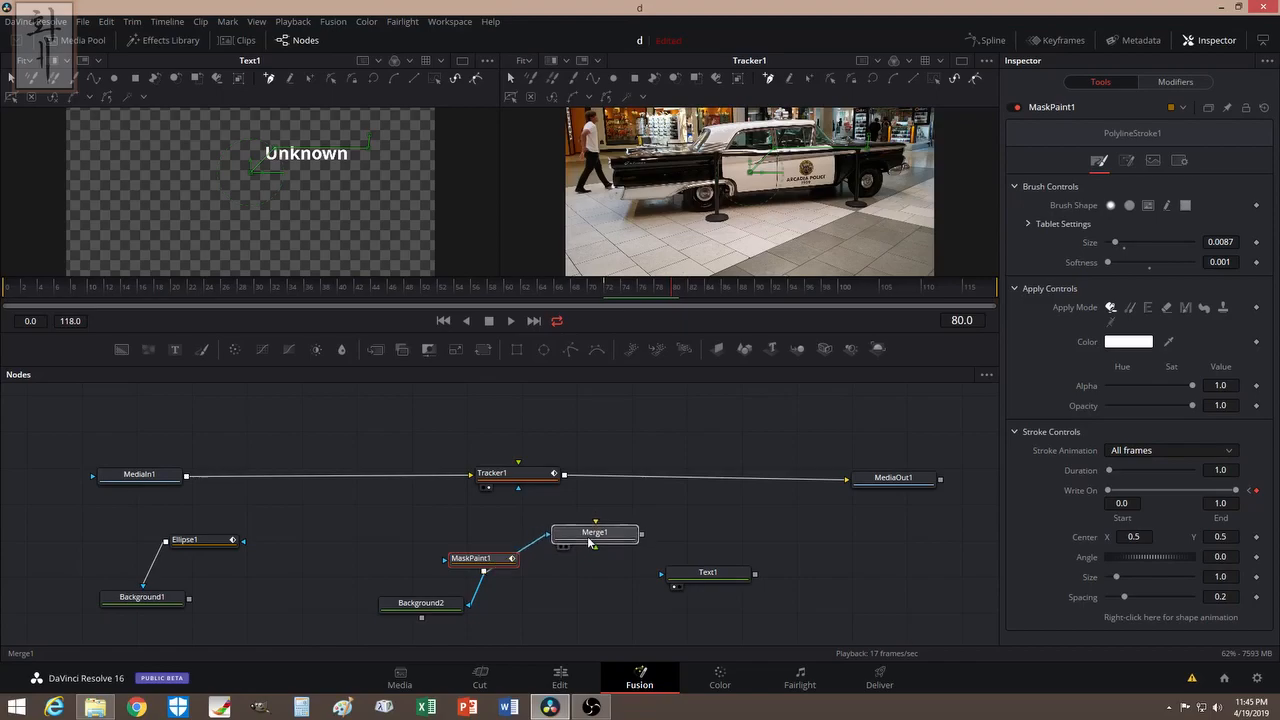
{"action": "left_click_drag", "start_coordinate": [548, 540], "coordinate": [597, 532]}
{"action": "left_click_drag", "start_coordinate": [697, 578], "coordinate": [597, 547]}
- Show Merge1 in the first viewer and place the "Unknown" text just above the line's horizontal segment
{"action": "left_click", "coordinate": [561, 548]}
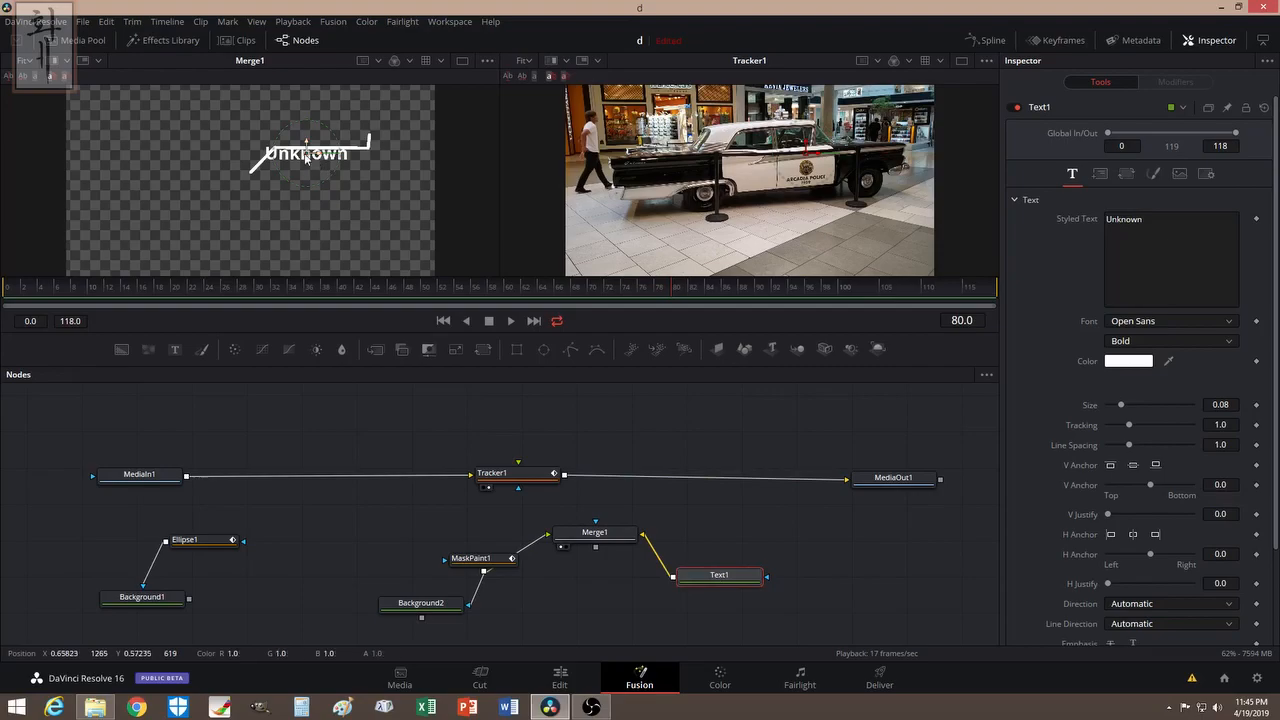
{"action": "left_click_drag", "start_coordinate": [306, 154], "coordinate": [318, 139]}
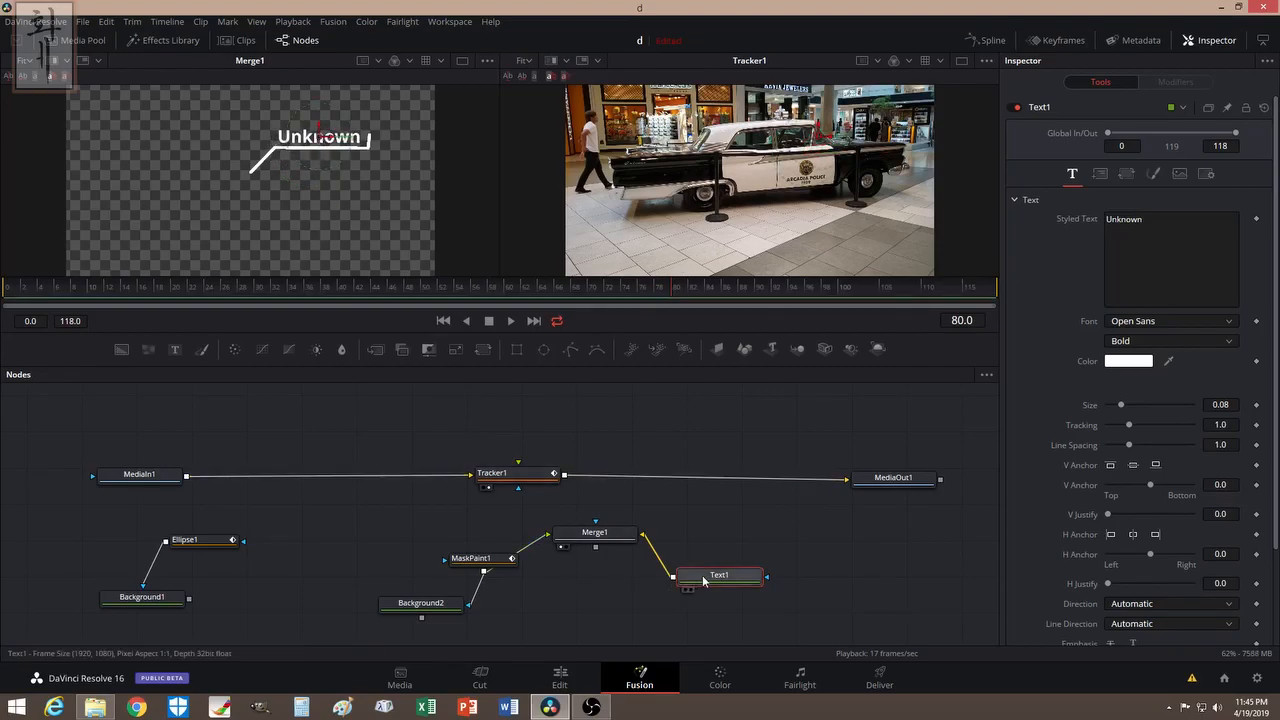
- Change the Text1 colour to black (#000000)
{"action": "left_click", "coordinate": [1135, 362]}
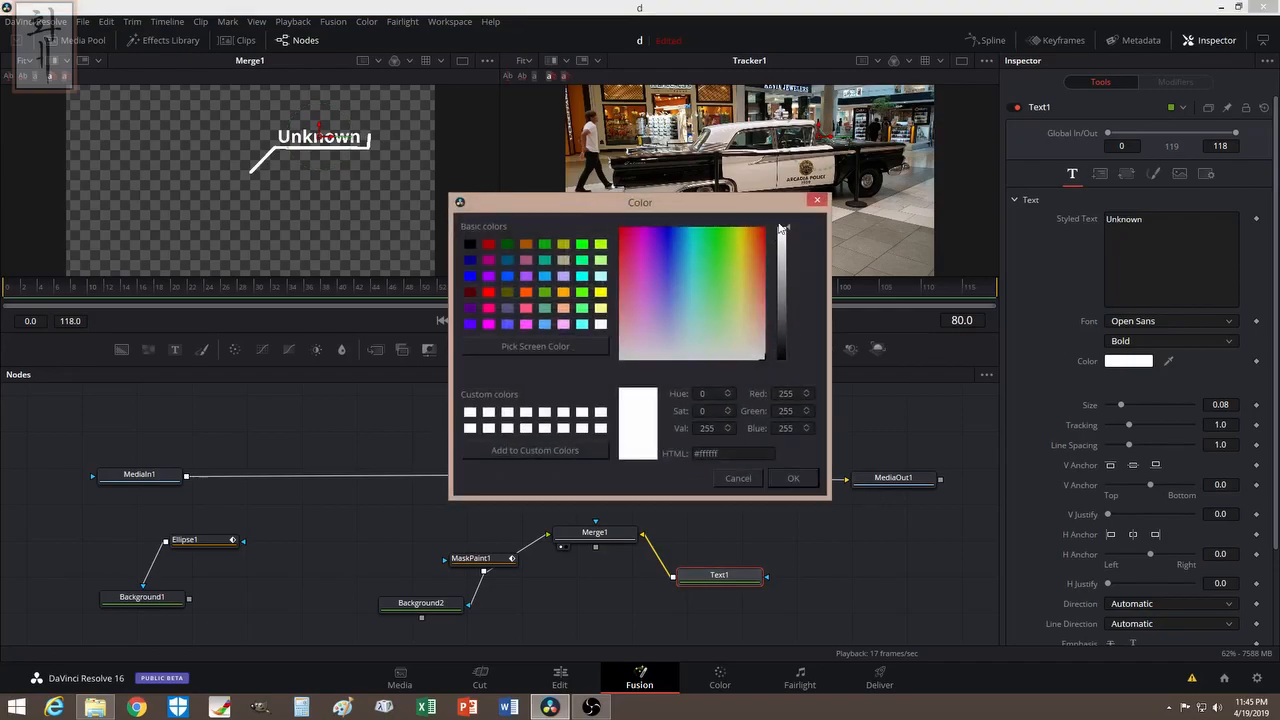
{"action": "left_click_drag", "start_coordinate": [789, 232], "coordinate": [786, 364]}
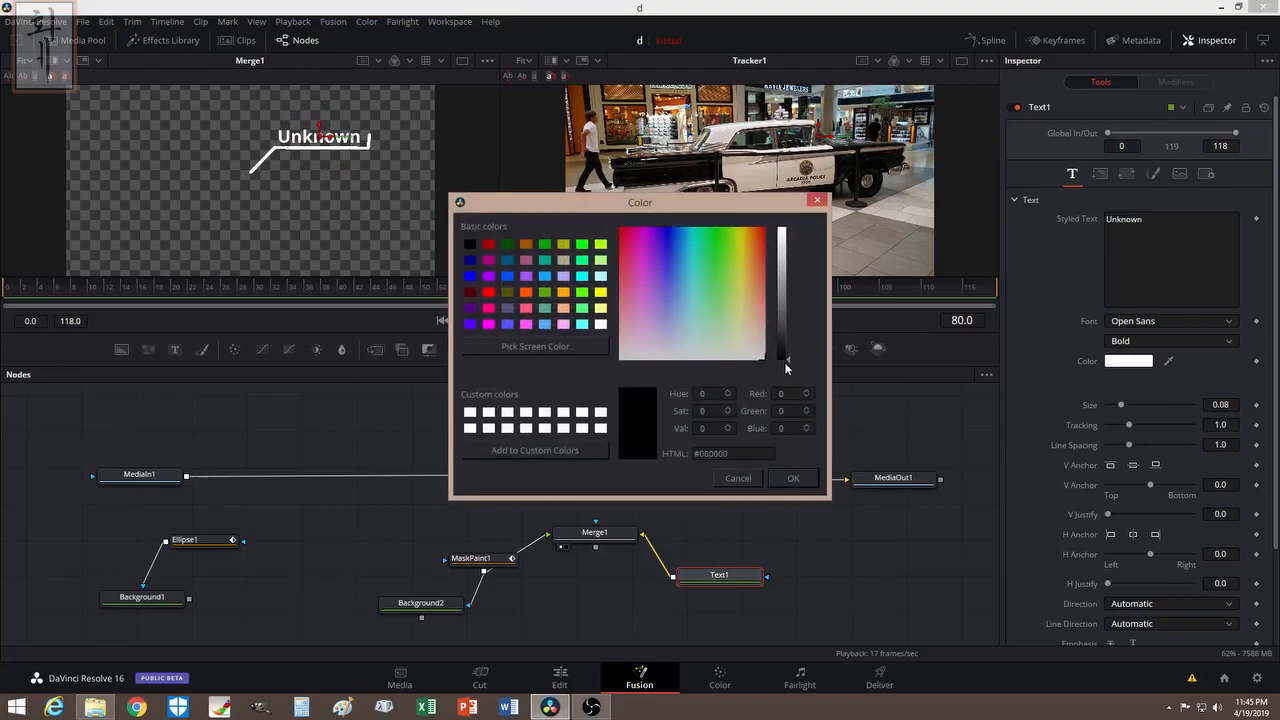
{"action": "left_click_drag", "start_coordinate": [635, 244], "coordinate": [624, 234]}
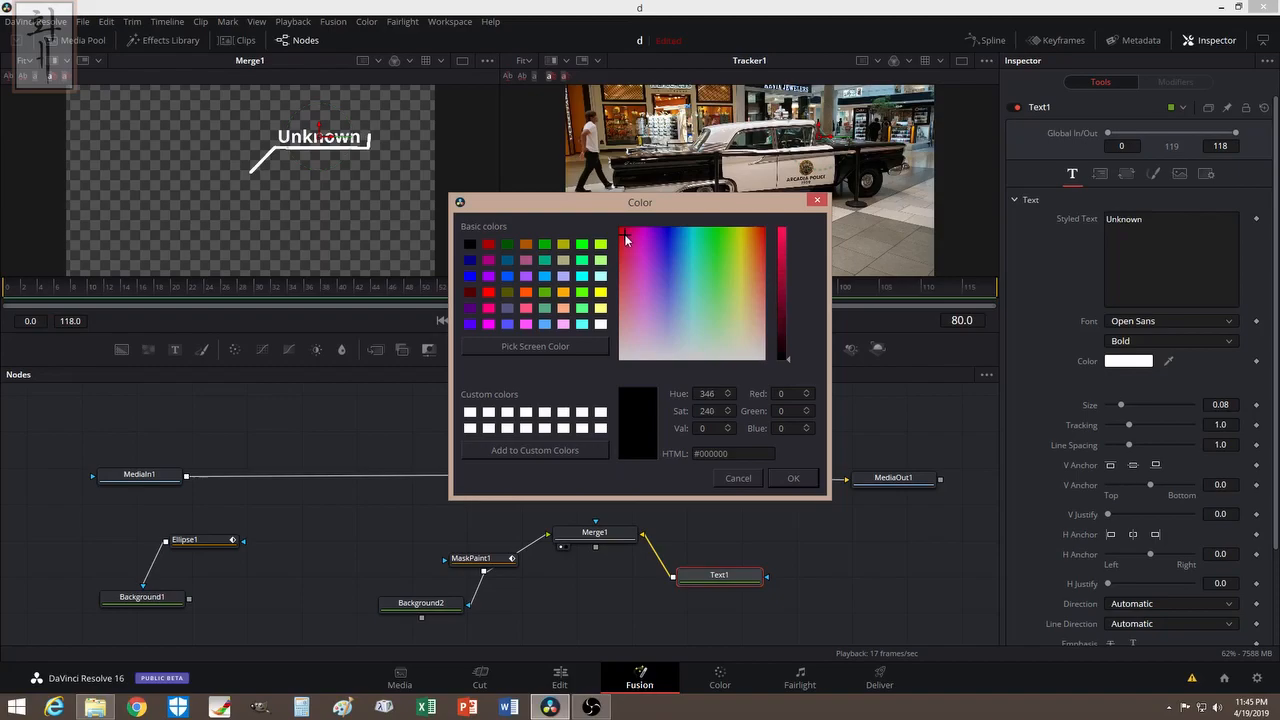
{"action": "left_click", "coordinate": [790, 480]}
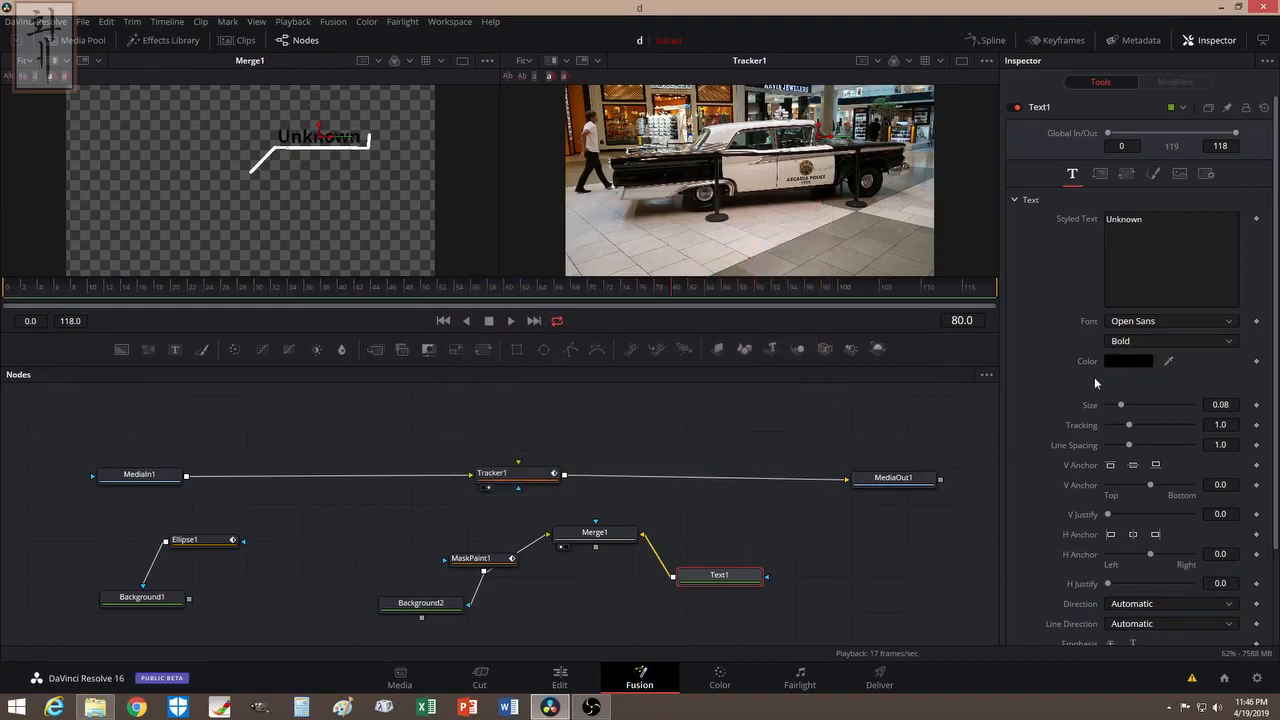
- Set the Text1 colour to bright red, #ff1b0b
{"action": "left_click", "coordinate": [1123, 361]}
{"action": "left_click_drag", "start_coordinate": [788, 364], "coordinate": [786, 231]}
{"action": "left_click_drag", "start_coordinate": [641, 240], "coordinate": [763, 232]}
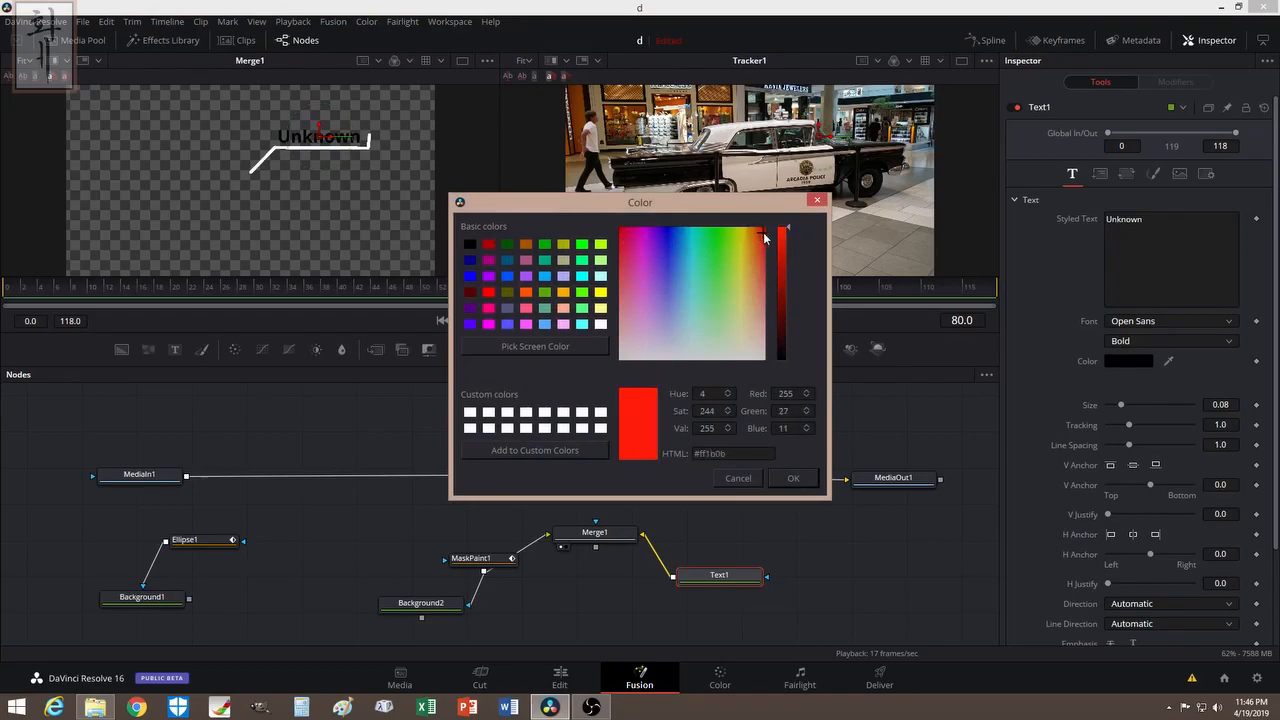
{"action": "left_click", "coordinate": [796, 480]}
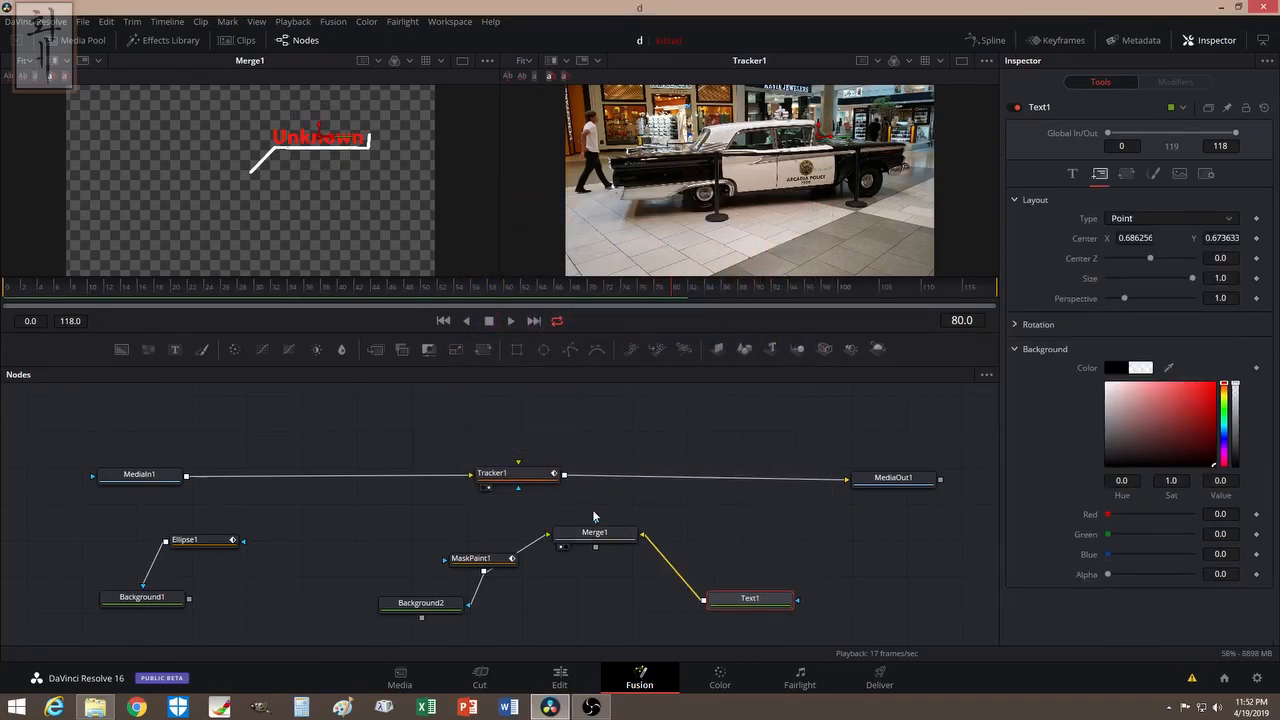
- Move the Text1 node farther from Merge1 and nudge its text to centre X 0.688065
{"action": "left_click_drag", "start_coordinate": [757, 602], "coordinate": [771, 598]}
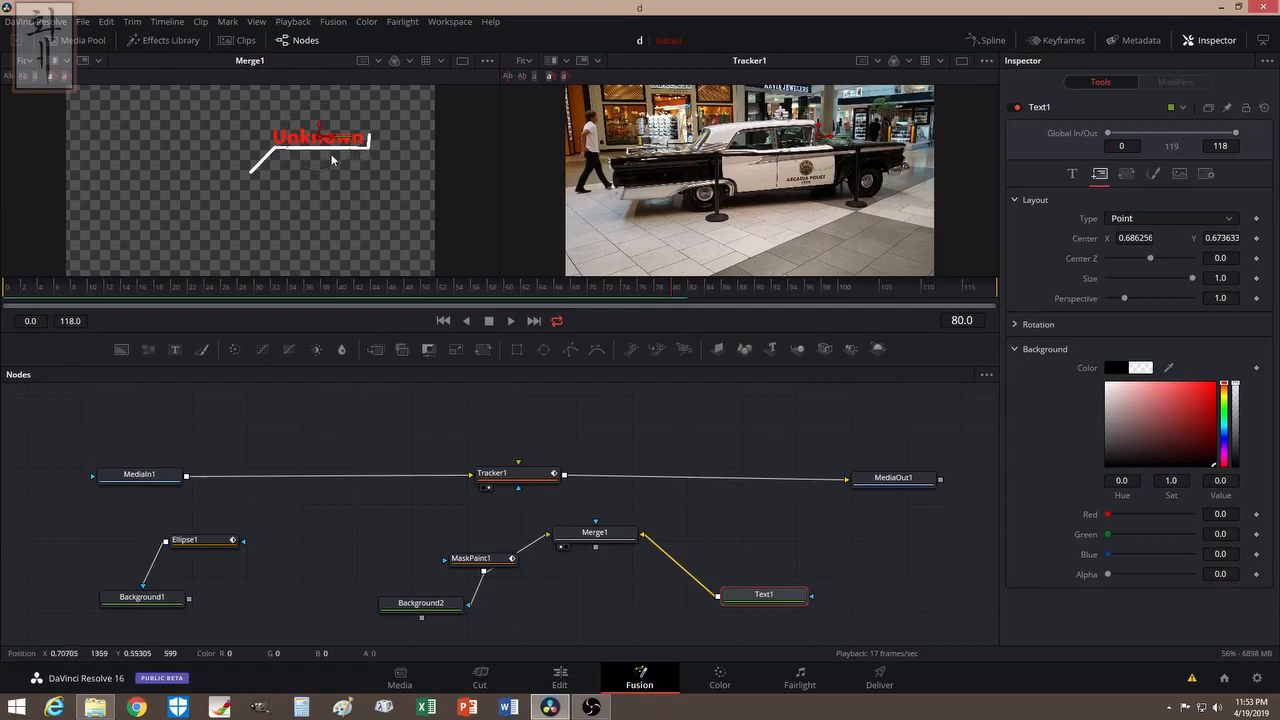
{"action": "mouse_move", "coordinate": [331, 141]}
{"action": "left_mouse_down"}
{"action": "mouse_move", "coordinate": [225, 138]}
{"action": "mouse_move", "coordinate": [376, 142]}
{"action": "mouse_move", "coordinate": [333, 153]}
{"action": "left_mouse_up"}
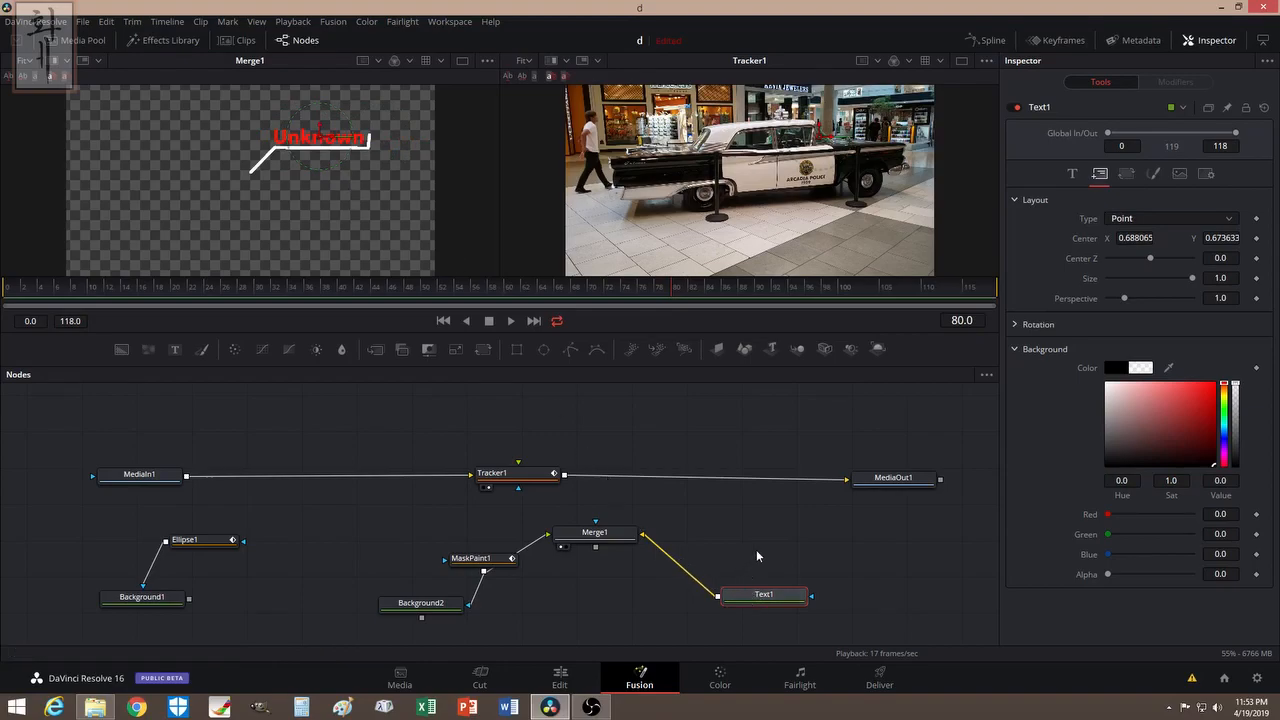
- Add a Rectangle node as the effect mask of Text1
{"action": "key", "text": "shift+space"}
{"action": "type", "text": "merge"}
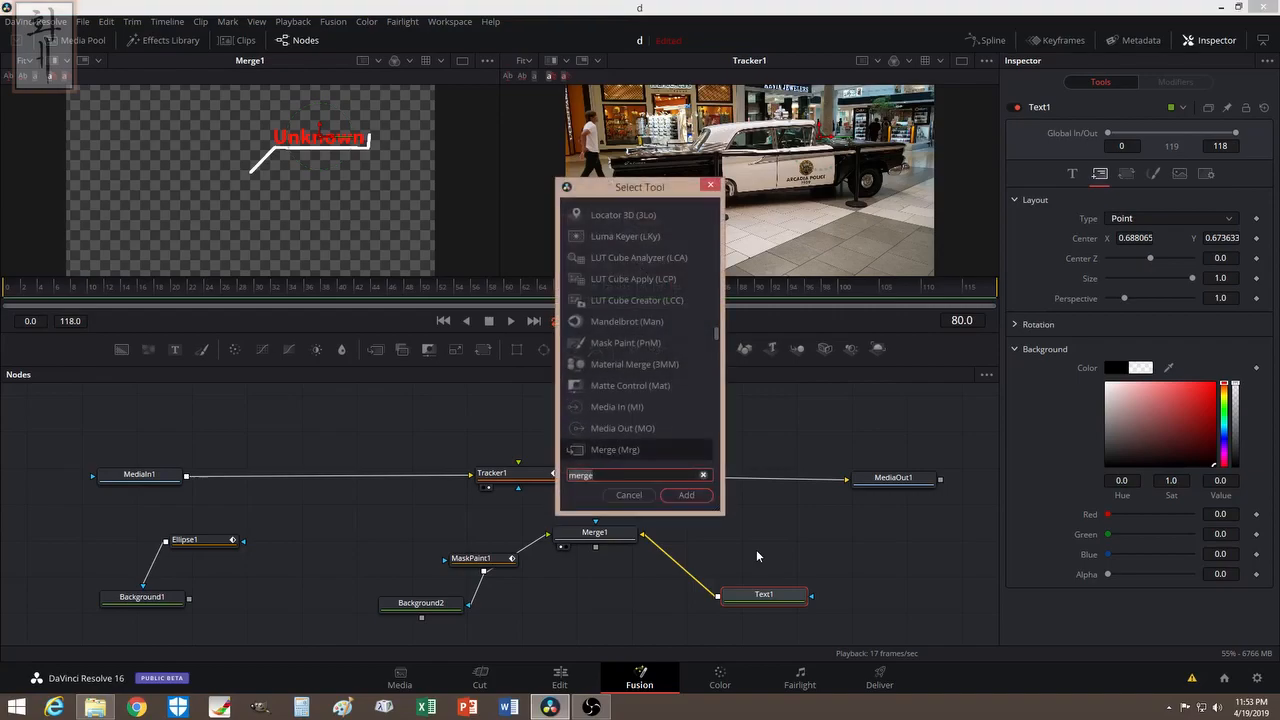
{"action": "key", "text": "BackSpace"}
{"action": "key", "text": "BackSpace"}
{"action": "key", "text": "BackSpace"}
{"action": "key", "text": "BackSpace"}
{"action": "key", "text": "BackSpace"}
{"action": "type", "text": "rec"}
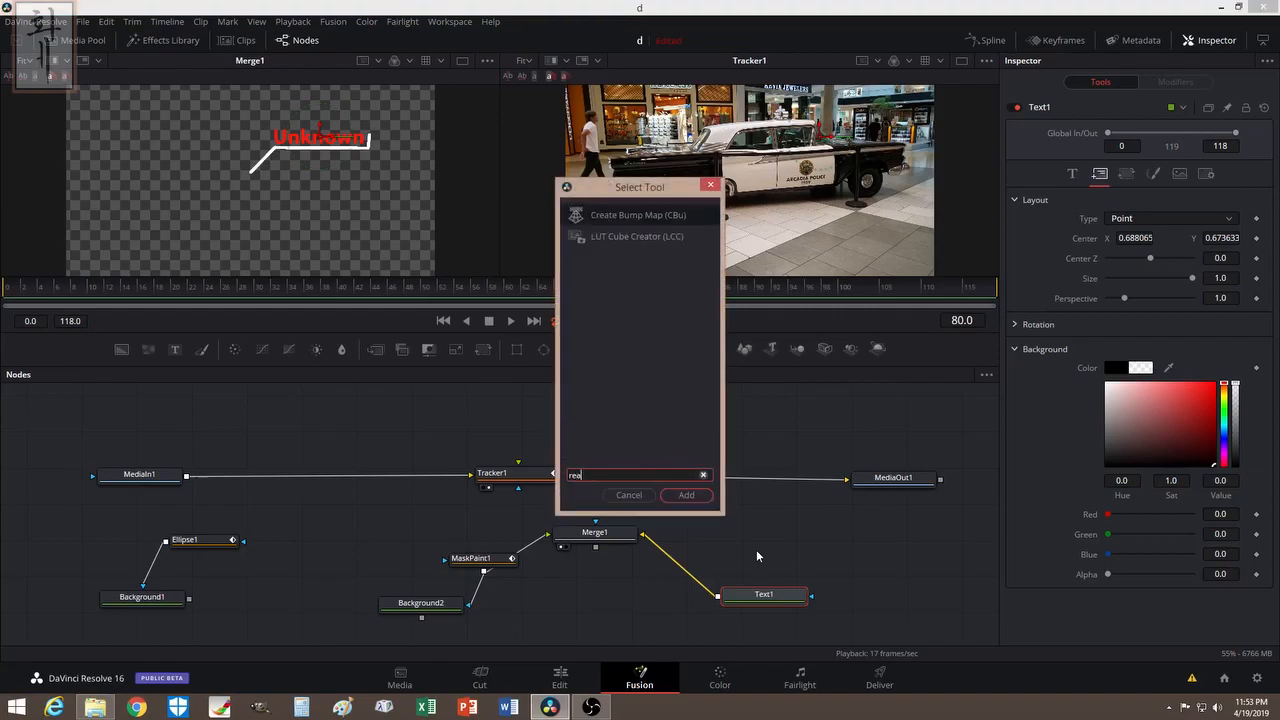
{"action": "type", "text": "t"}
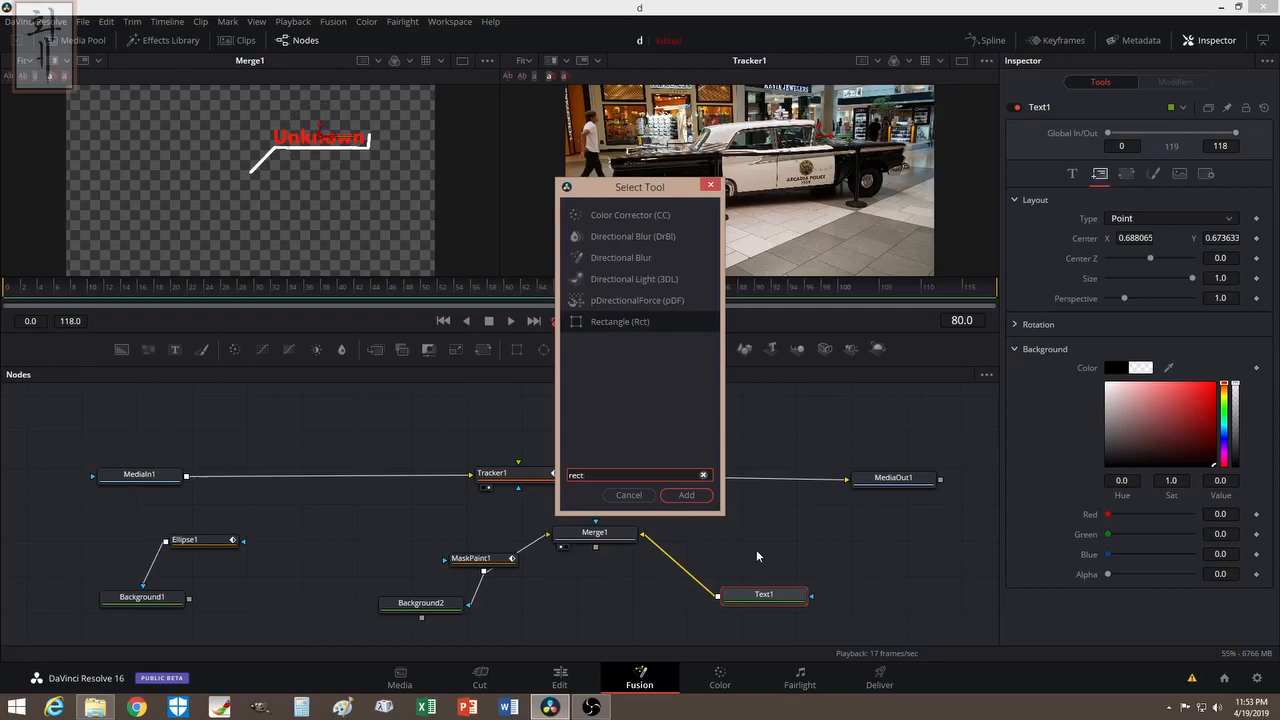
{"action": "left_click", "coordinate": [618, 321]}
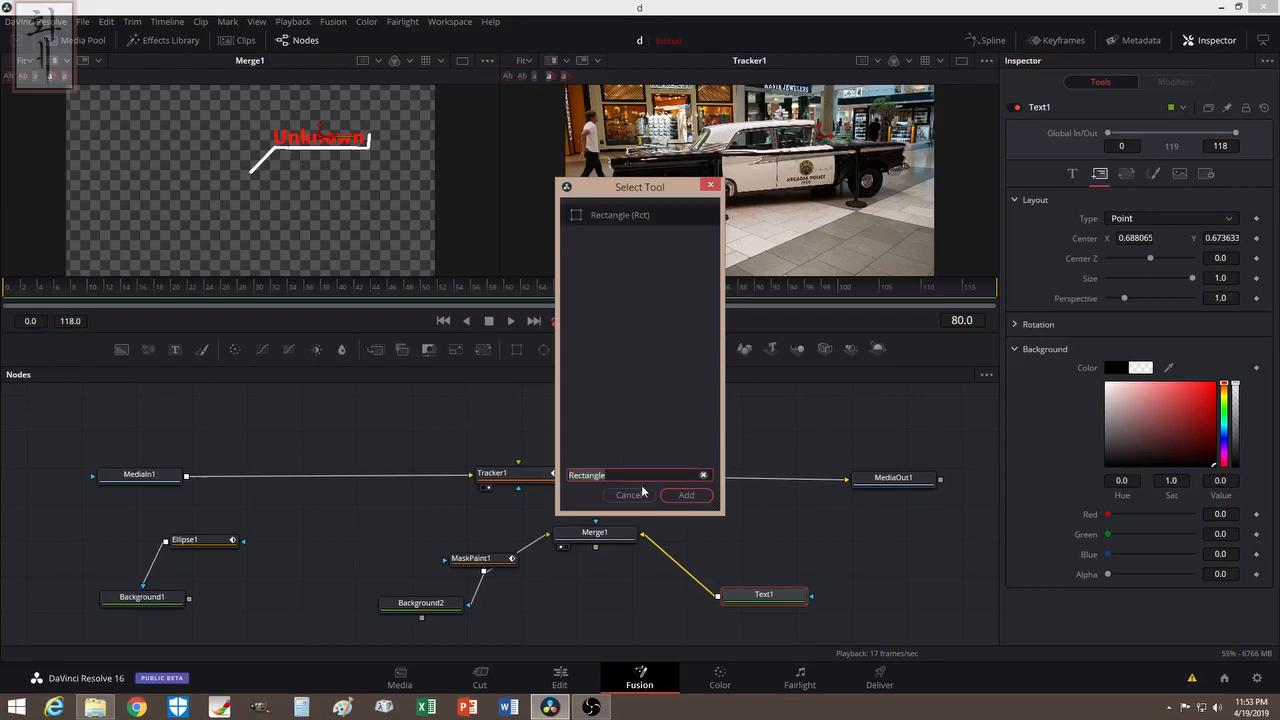
{"action": "left_click", "coordinate": [686, 495]}
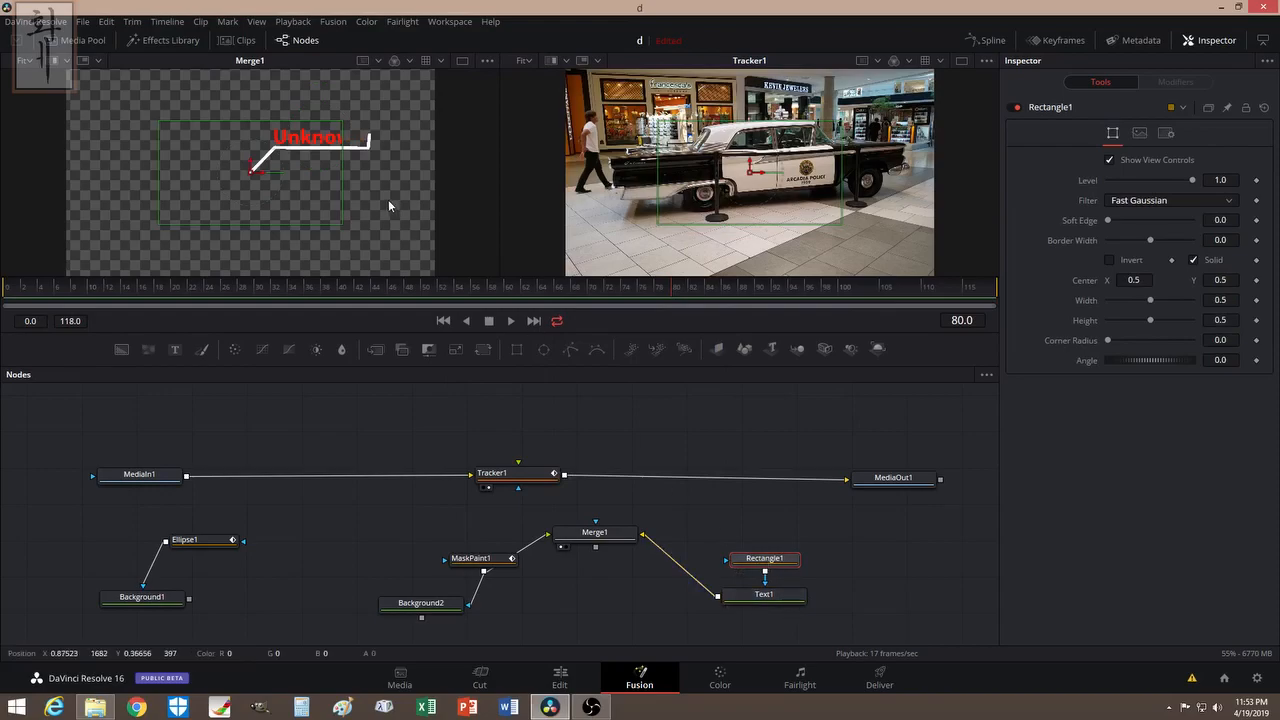
- Move the Rectangle1 mask over the "Unknown" text to about centre X 0.78, Y 0.638, and set its border width to -0.016
{"action": "left_click_drag", "start_coordinate": [249, 175], "coordinate": [311, 151]}
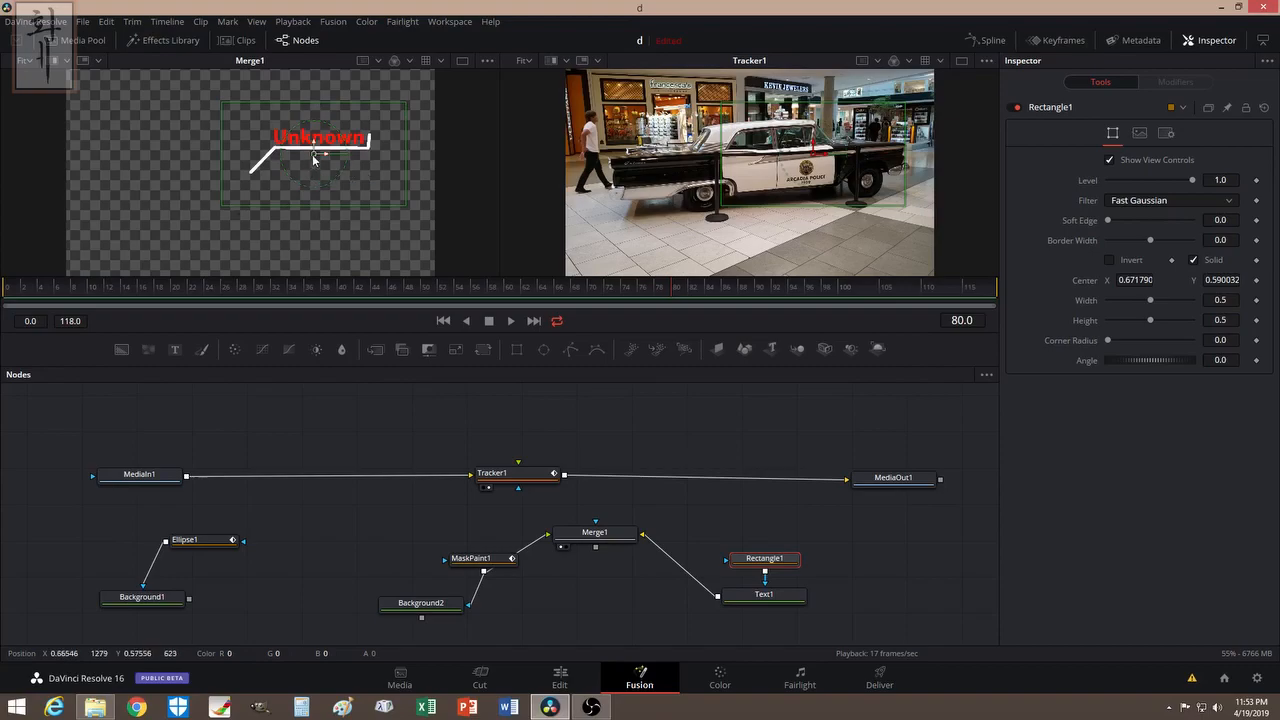
{"action": "left_click_drag", "start_coordinate": [313, 157], "coordinate": [364, 142]}
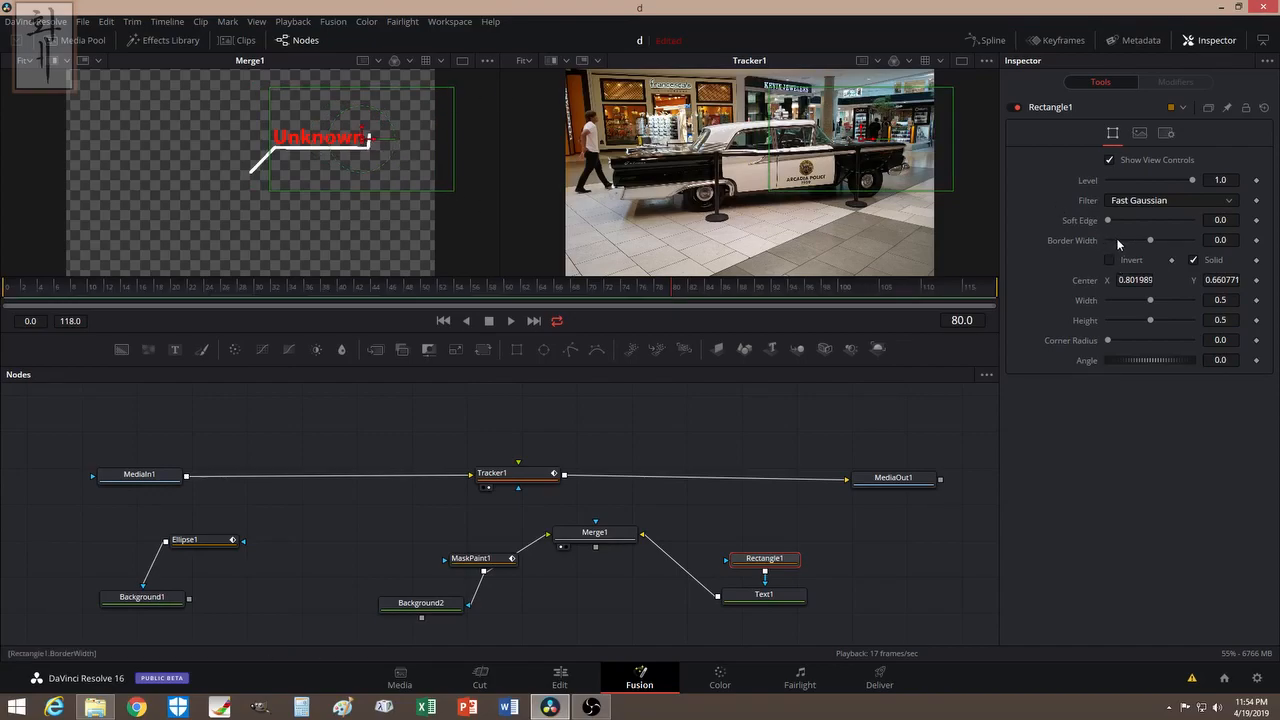
{"action": "left_click_drag", "start_coordinate": [1150, 240], "coordinate": [1148, 240]}
{"action": "left_click_drag", "start_coordinate": [369, 172], "coordinate": [348, 142]}
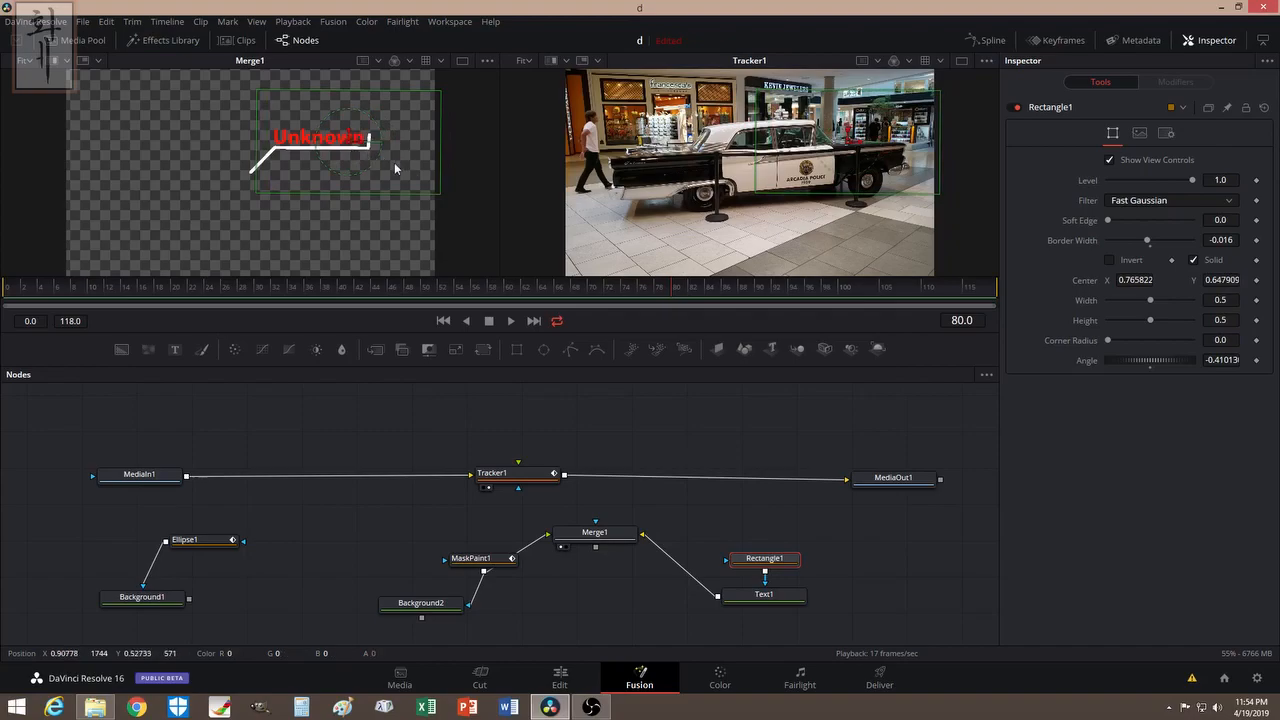
{"action": "left_click_drag", "start_coordinate": [350, 143], "coordinate": [355, 146]}
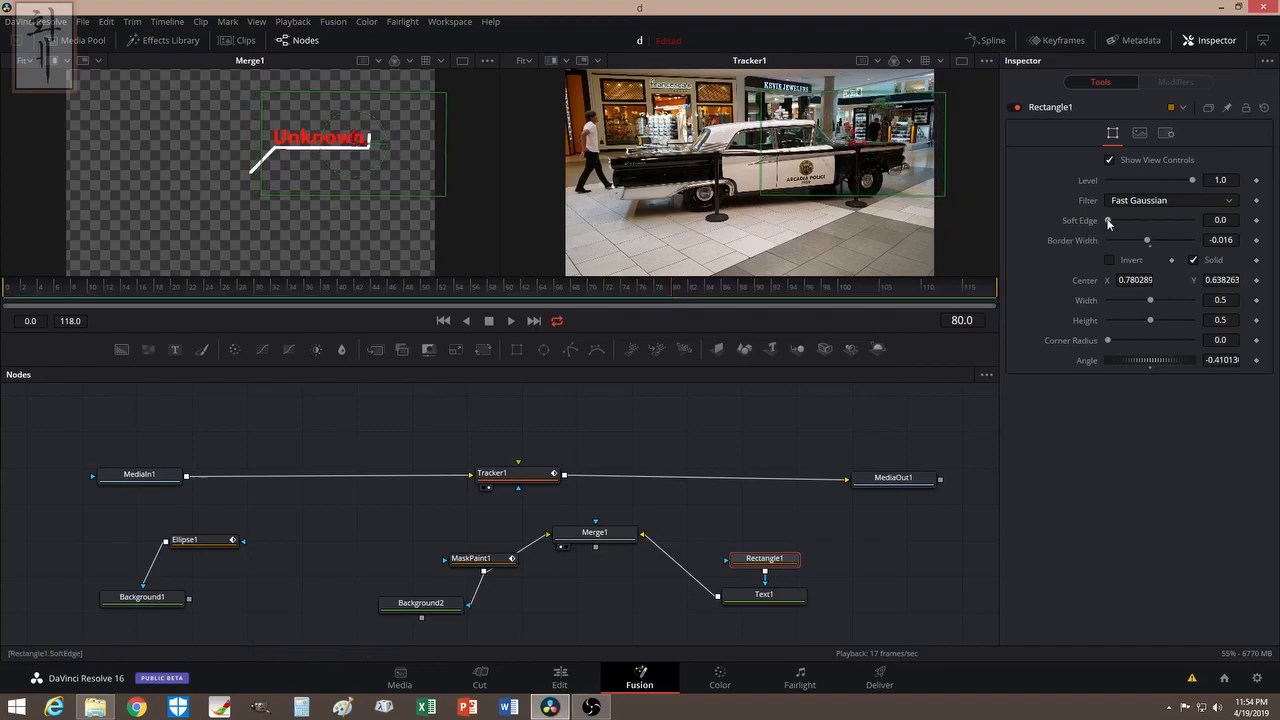
- Shrink the Rectangle1 mask to width 0.346 and height 0.205 and shift its centre to about X 0.726, Y 0.658
{"action": "left_click_drag", "start_coordinate": [1152, 300], "coordinate": [1123, 317]}
{"action": "left_click_drag", "start_coordinate": [353, 149], "coordinate": [335, 143]}
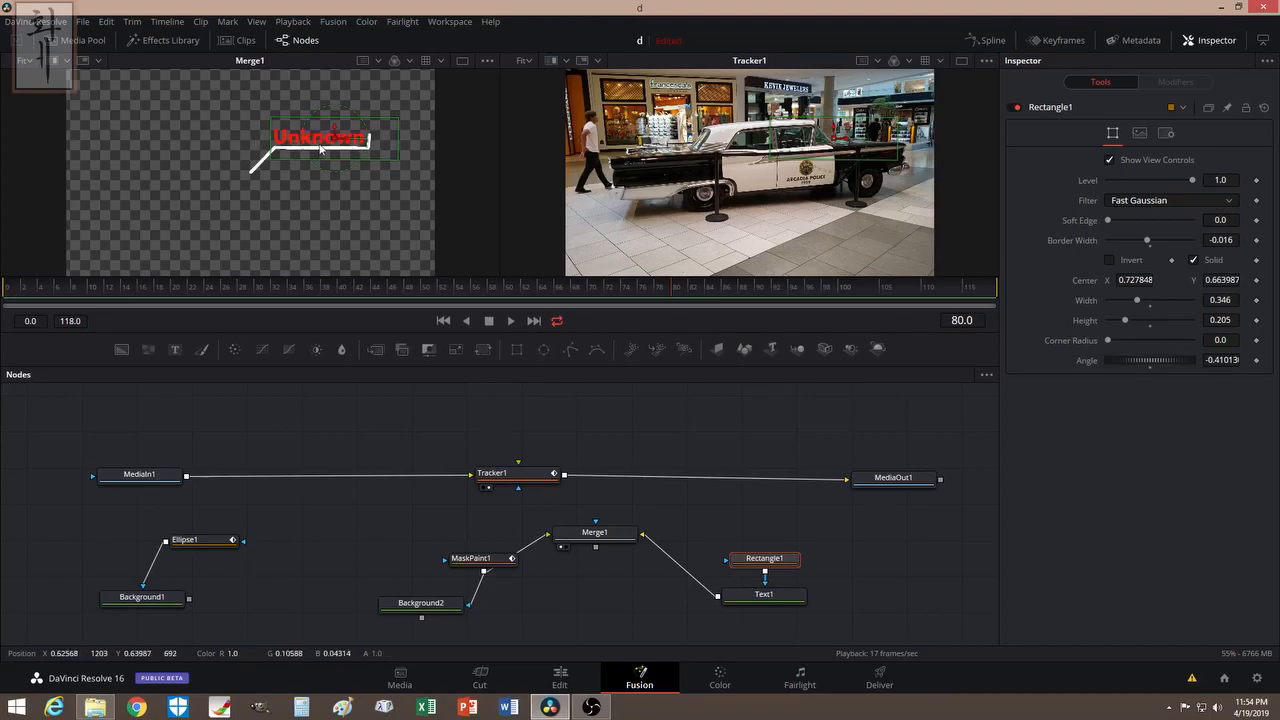
{"action": "mouse_move", "coordinate": [336, 140]}
{"action": "left_mouse_down"}
{"action": "mouse_move", "coordinate": [392, 140]}
{"action": "mouse_move", "coordinate": [334, 142]}
{"action": "left_mouse_up"}
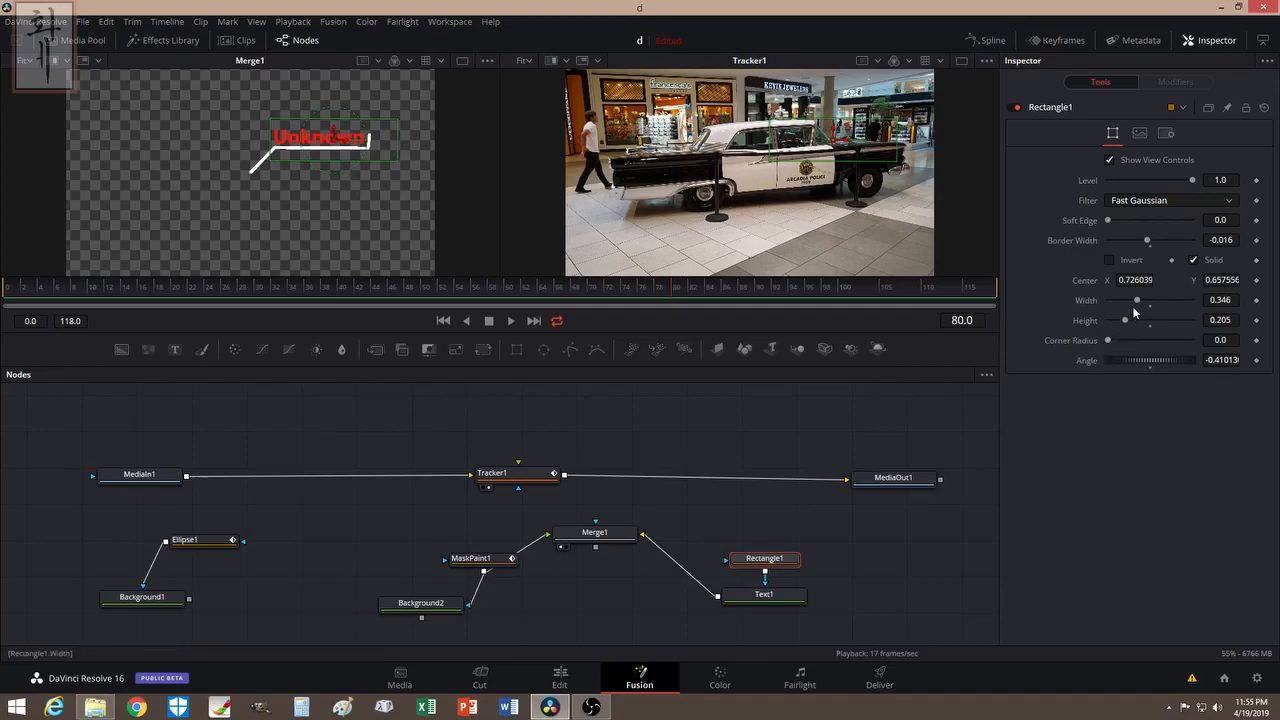
- Narrow the Rectangle1 mask to width 0.283 and fit it over the whole word at about centre X 0.693, Y 0.664
{"action": "left_click_drag", "start_coordinate": [1137, 300], "coordinate": [1133, 302]}
{"action": "left_click_drag", "start_coordinate": [335, 142], "coordinate": [325, 142]}
{"action": "left_click_drag", "start_coordinate": [1132, 303], "coordinate": [1125, 301]}
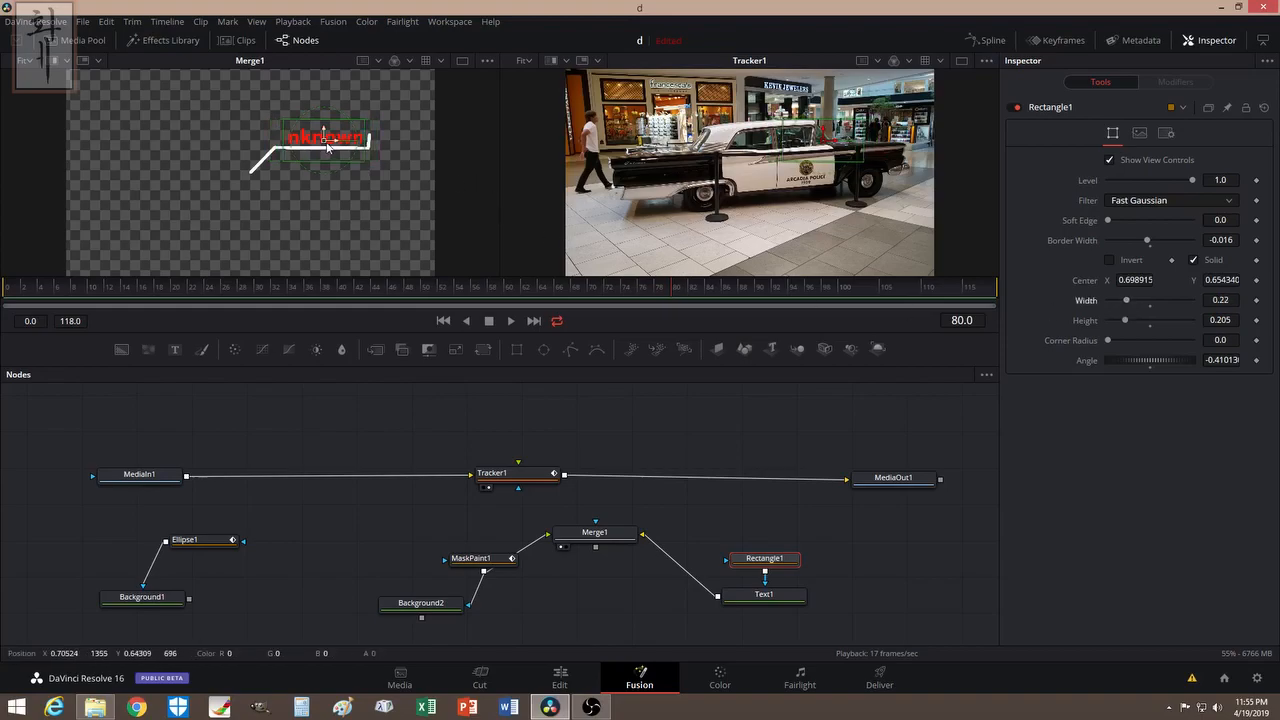
{"action": "left_click_drag", "start_coordinate": [327, 145], "coordinate": [316, 143]}
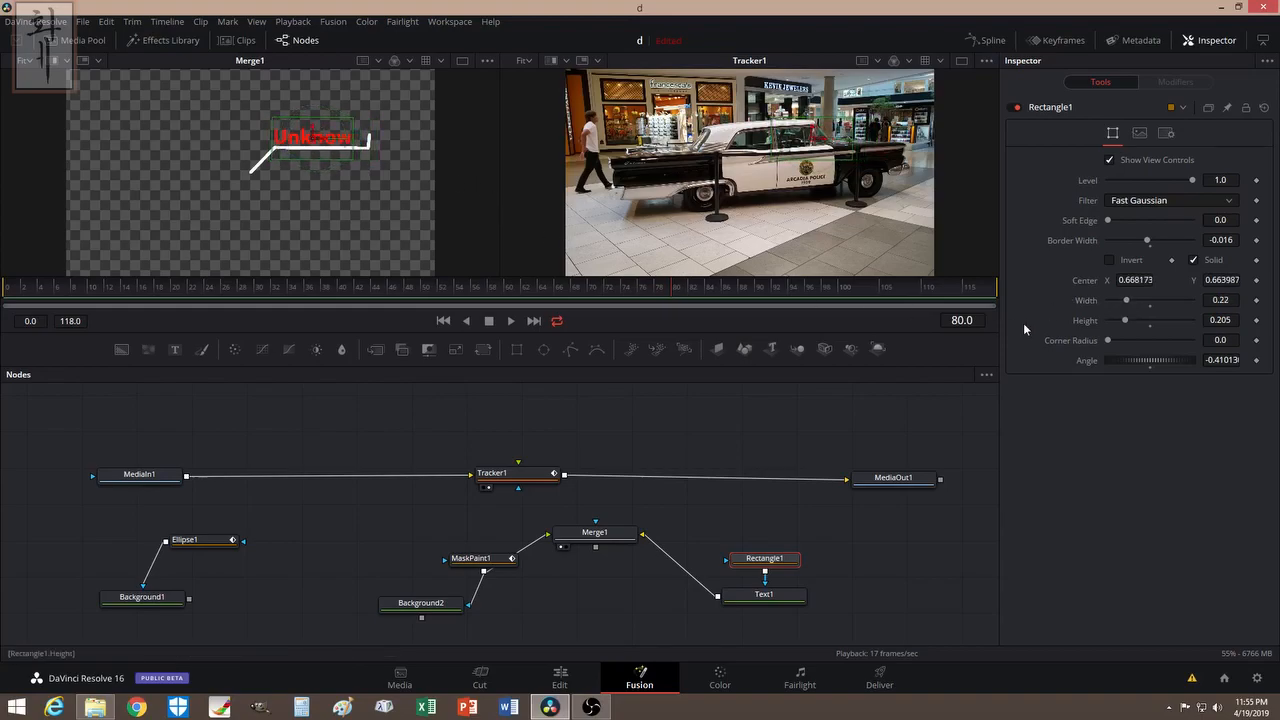
{"action": "left_click_drag", "start_coordinate": [1126, 300], "coordinate": [1131, 300]}
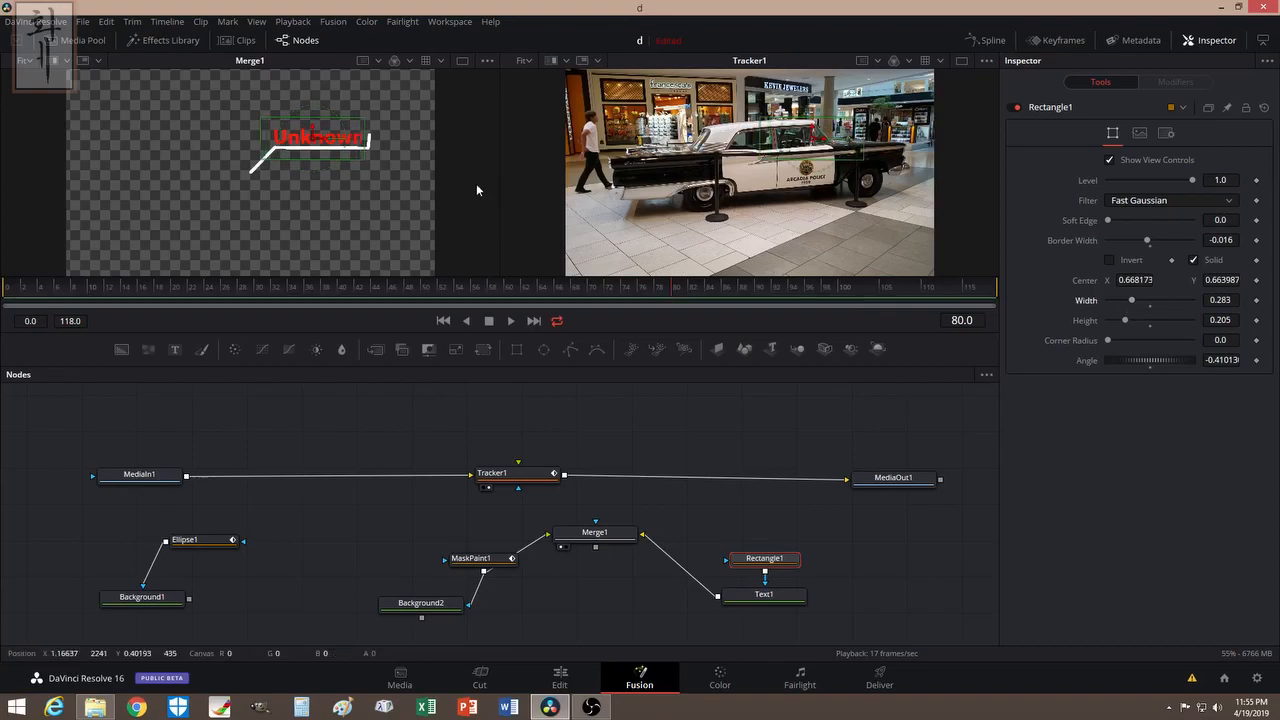
{"action": "left_click_drag", "start_coordinate": [311, 144], "coordinate": [321, 143]}
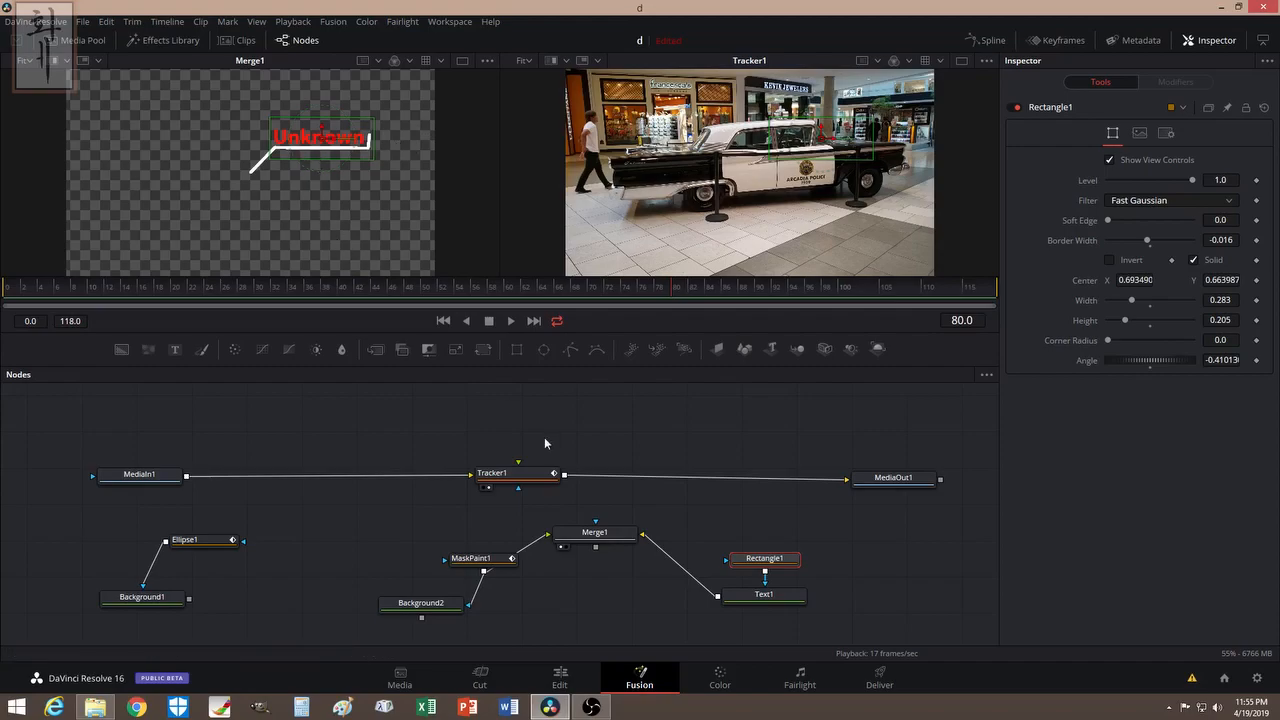
- Test the mask by sliding the Text1 label sideways past its edge and back to centre X 0.688065
{"action": "left_click", "coordinate": [741, 599]}
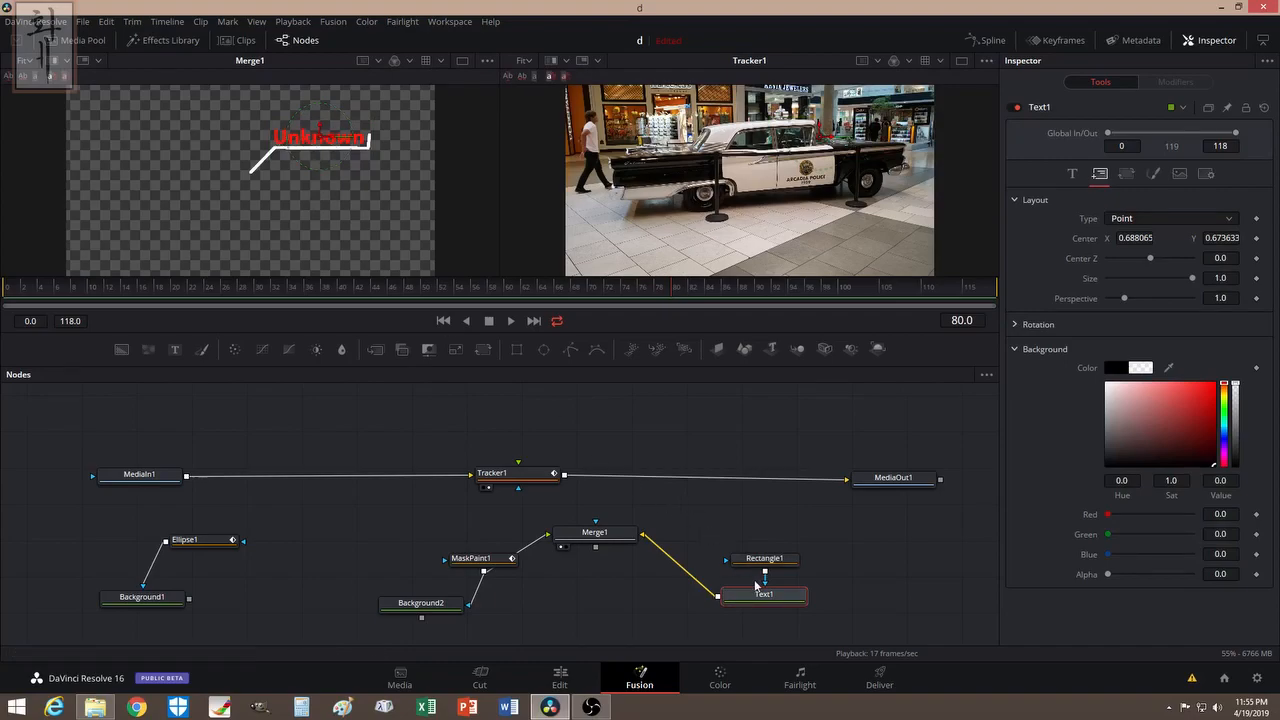
{"action": "left_click", "coordinate": [1127, 174]}
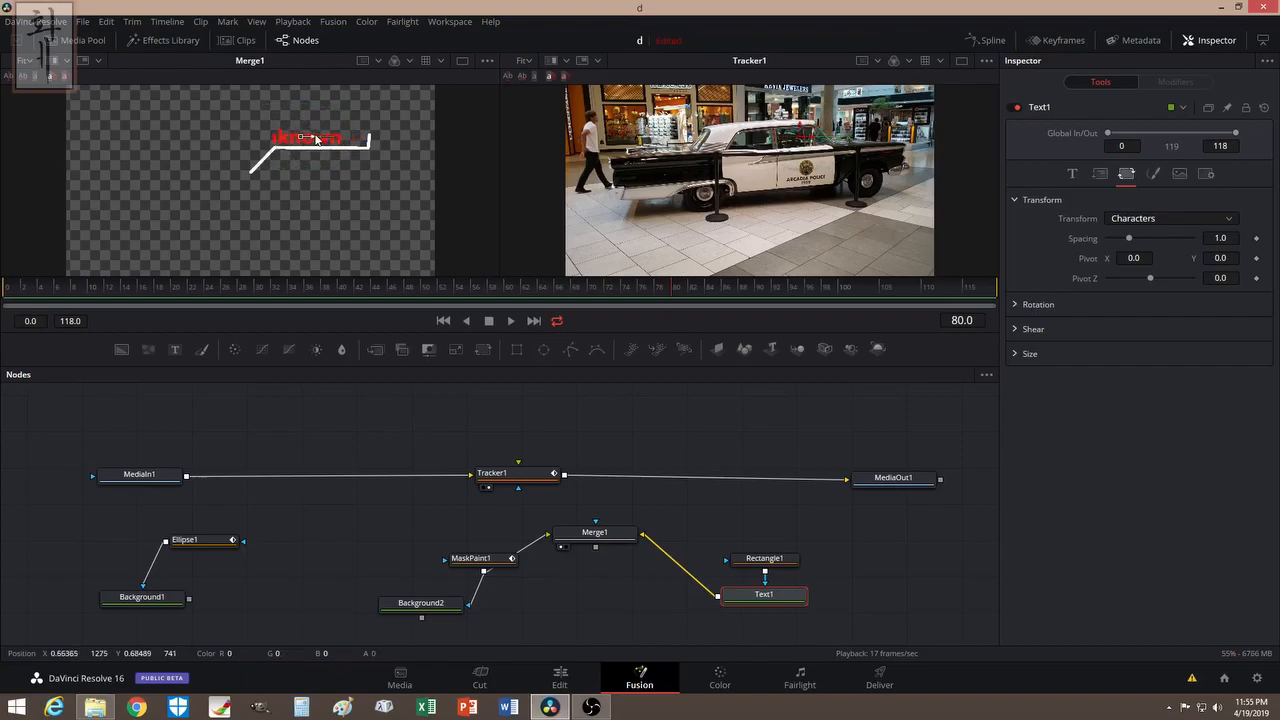
{"action": "left_click_drag", "start_coordinate": [332, 140], "coordinate": [301, 139]}
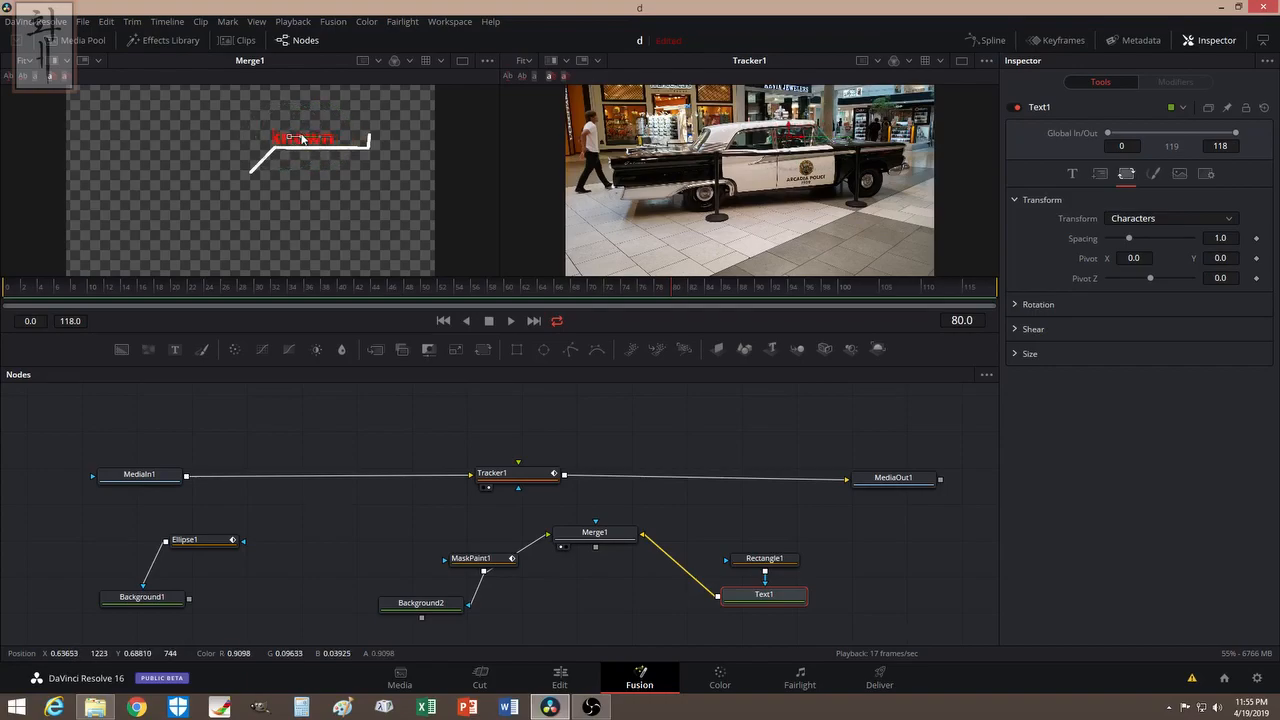
{"action": "left_click", "coordinate": [1098, 176]}
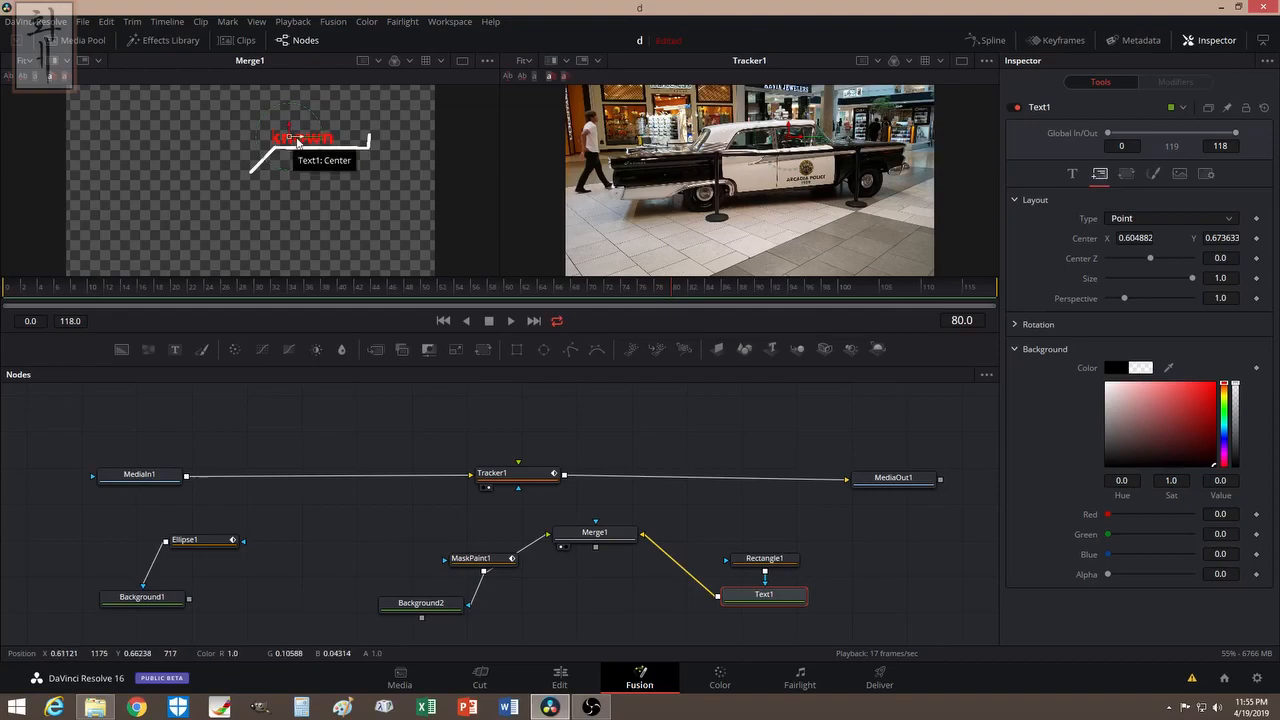
{"action": "left_click_drag", "start_coordinate": [297, 141], "coordinate": [334, 142]}
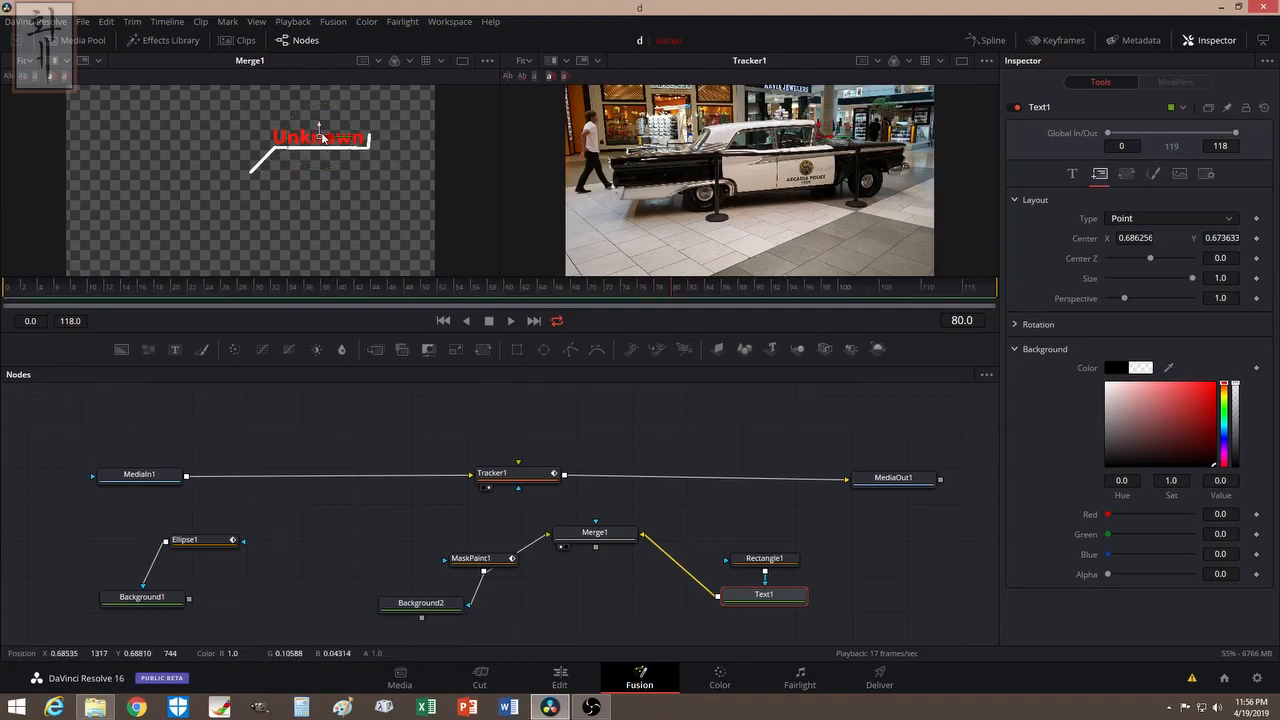
{"action": "mouse_move", "coordinate": [330, 138]}
{"action": "left_mouse_down"}
{"action": "mouse_move", "coordinate": [315, 141]}
{"action": "mouse_move", "coordinate": [355, 147]}
{"action": "mouse_move", "coordinate": [330, 152]}
{"action": "left_mouse_up"}
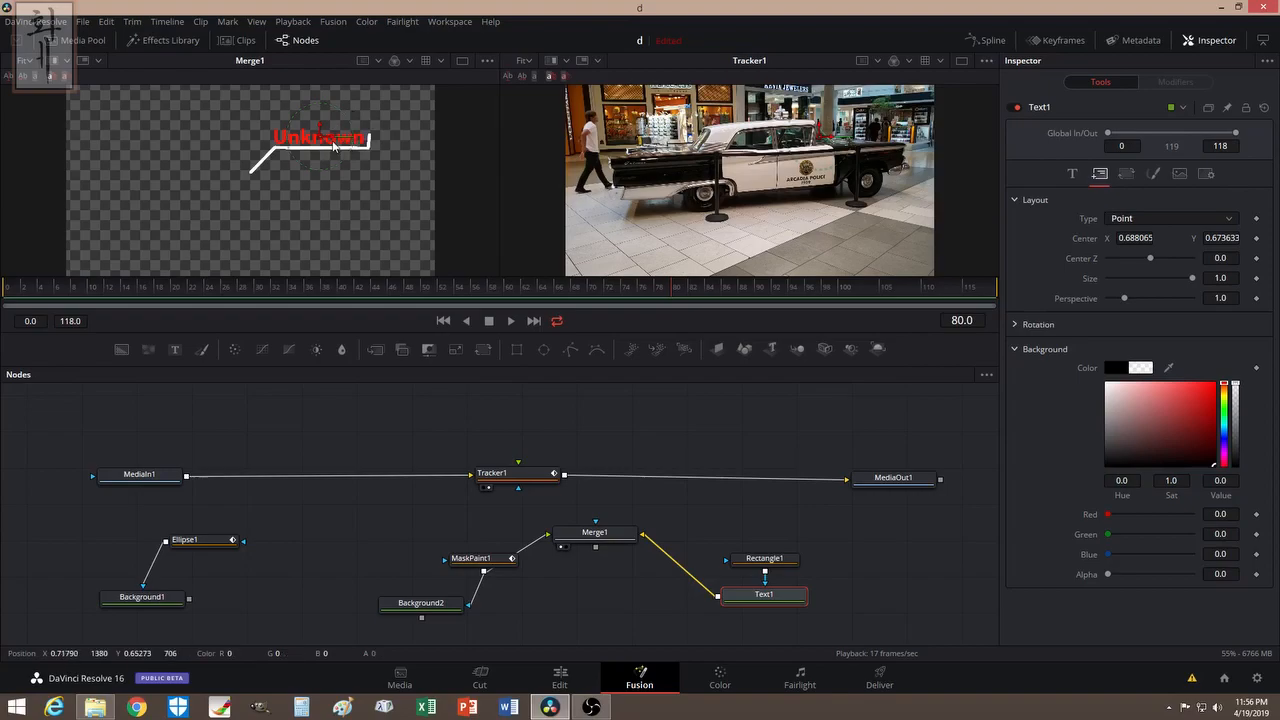
- Animate the Text1 centre from X 0.429475 at frame 80 to X 0.688065 at frame 86, so the label slides in
{"action": "left_click_drag", "start_coordinate": [333, 147], "coordinate": [225, 135]}
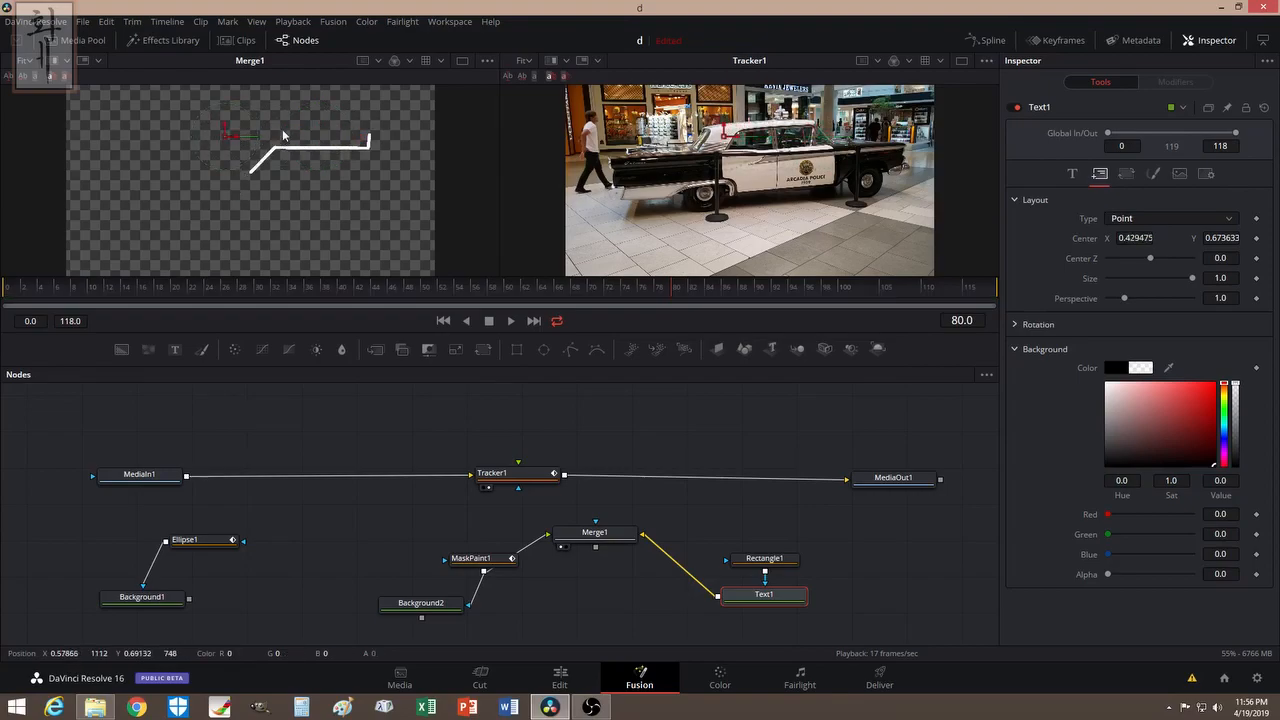
{"action": "left_click", "coordinate": [1256, 238]}
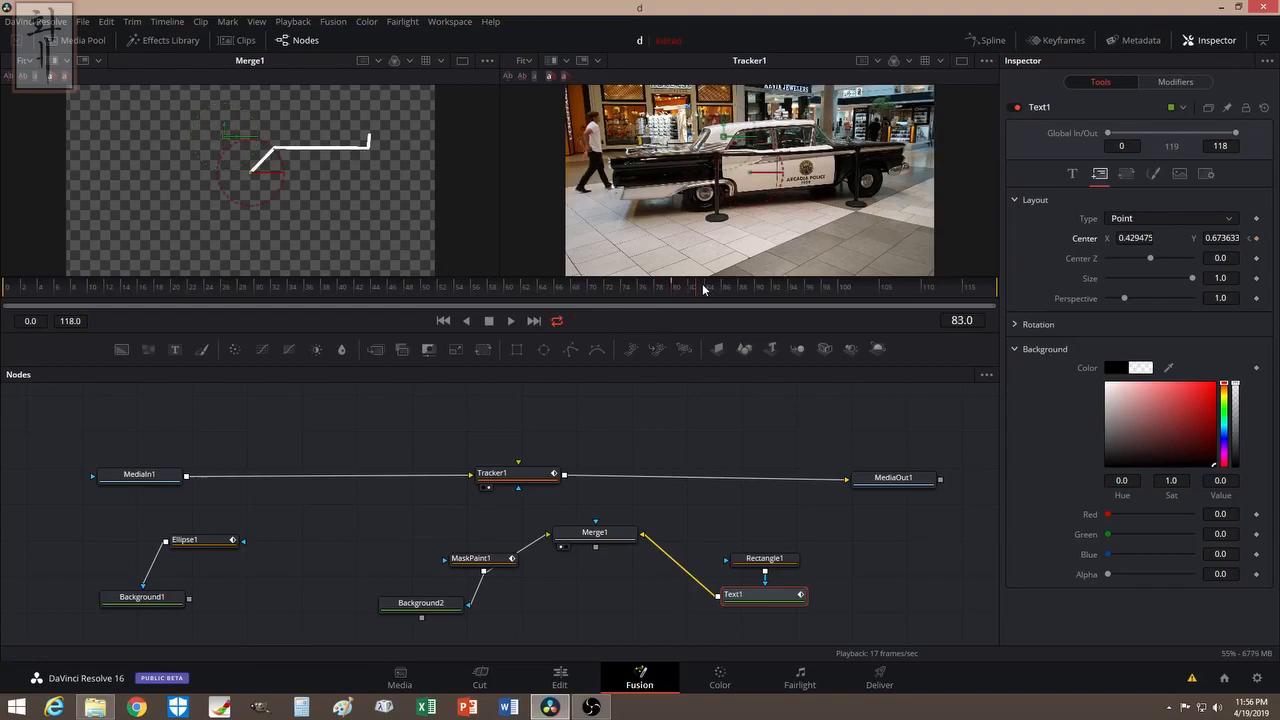
{"action": "mouse_move", "coordinate": [704, 289]}
{"action": "left_mouse_down"}
{"action": "mouse_move", "coordinate": [736, 290]}
{"action": "mouse_move", "coordinate": [726, 287]}
{"action": "left_mouse_up"}
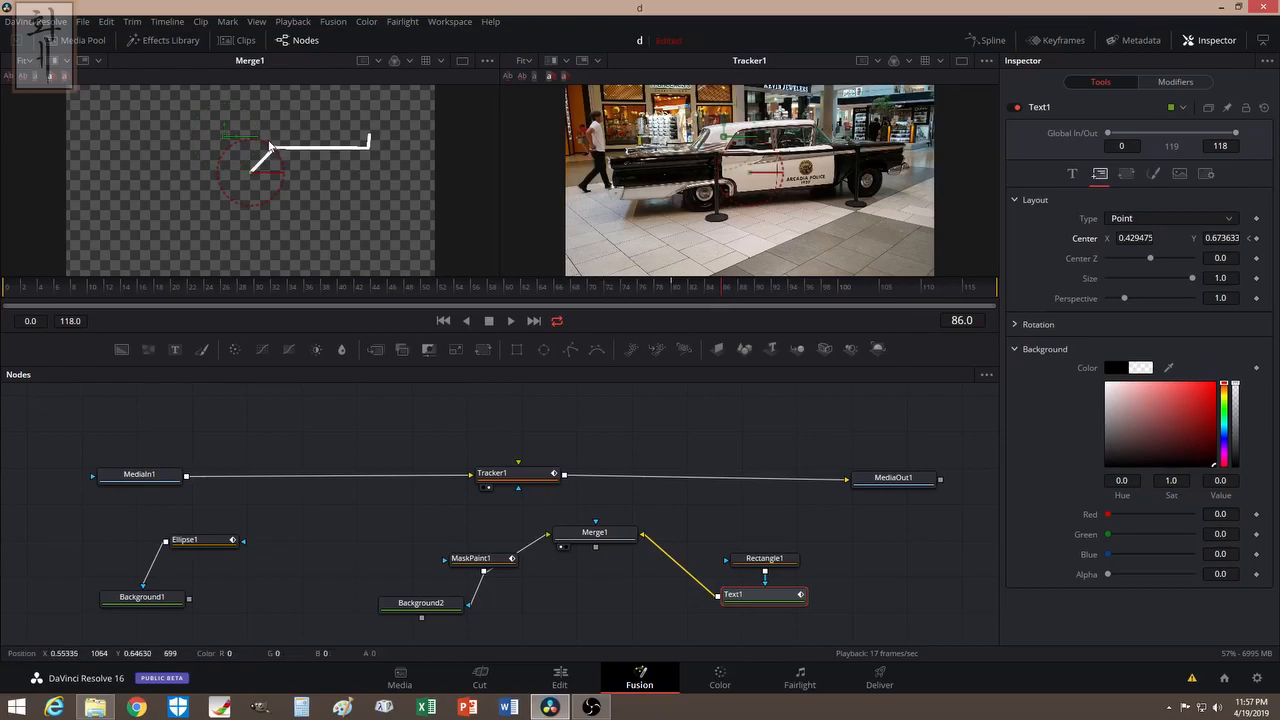
{"action": "left_click_drag", "start_coordinate": [236, 142], "coordinate": [331, 145]}
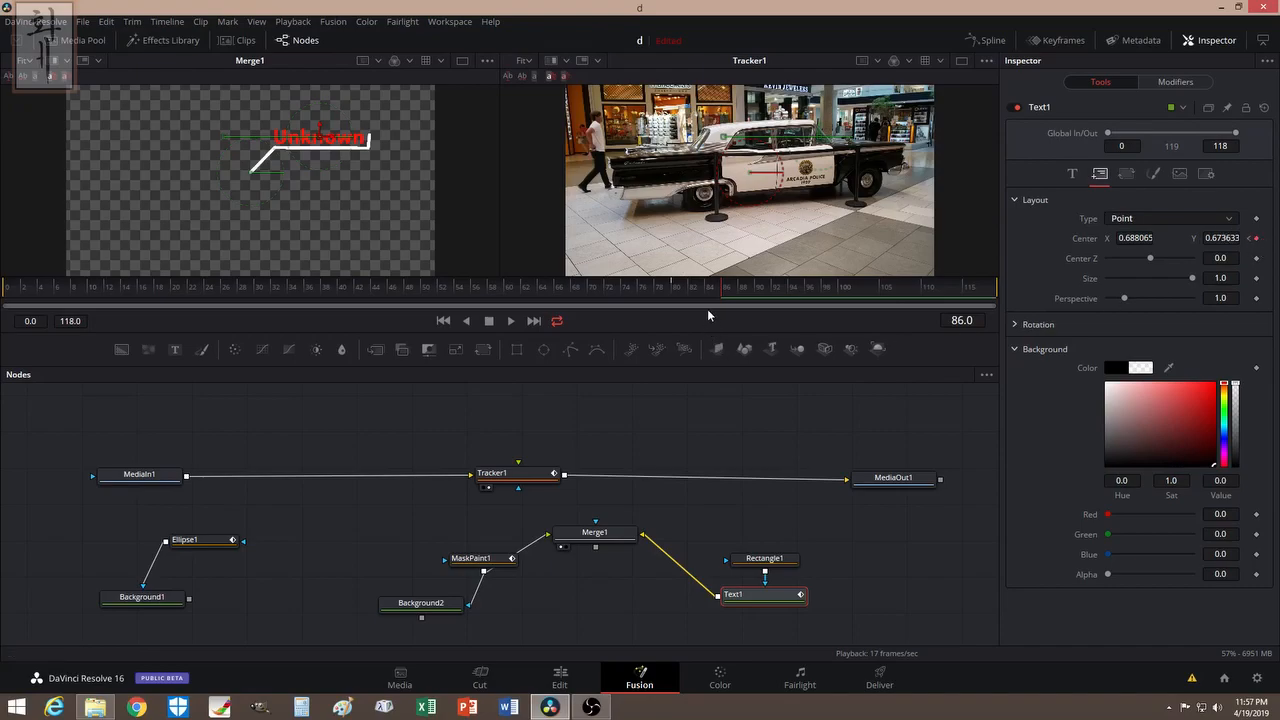
- Add a hold keyframe for the Text1 centre at frame 92, keeping X at 0.688065
{"action": "mouse_move", "coordinate": [718, 284]}
{"action": "left_mouse_down"}
{"action": "mouse_move", "coordinate": [694, 289]}
{"action": "mouse_move", "coordinate": [722, 287]}
{"action": "left_mouse_up"}
{"action": "left_click", "coordinate": [771, 288]}
{"action": "left_click_drag", "start_coordinate": [771, 288], "coordinate": [775, 288]}
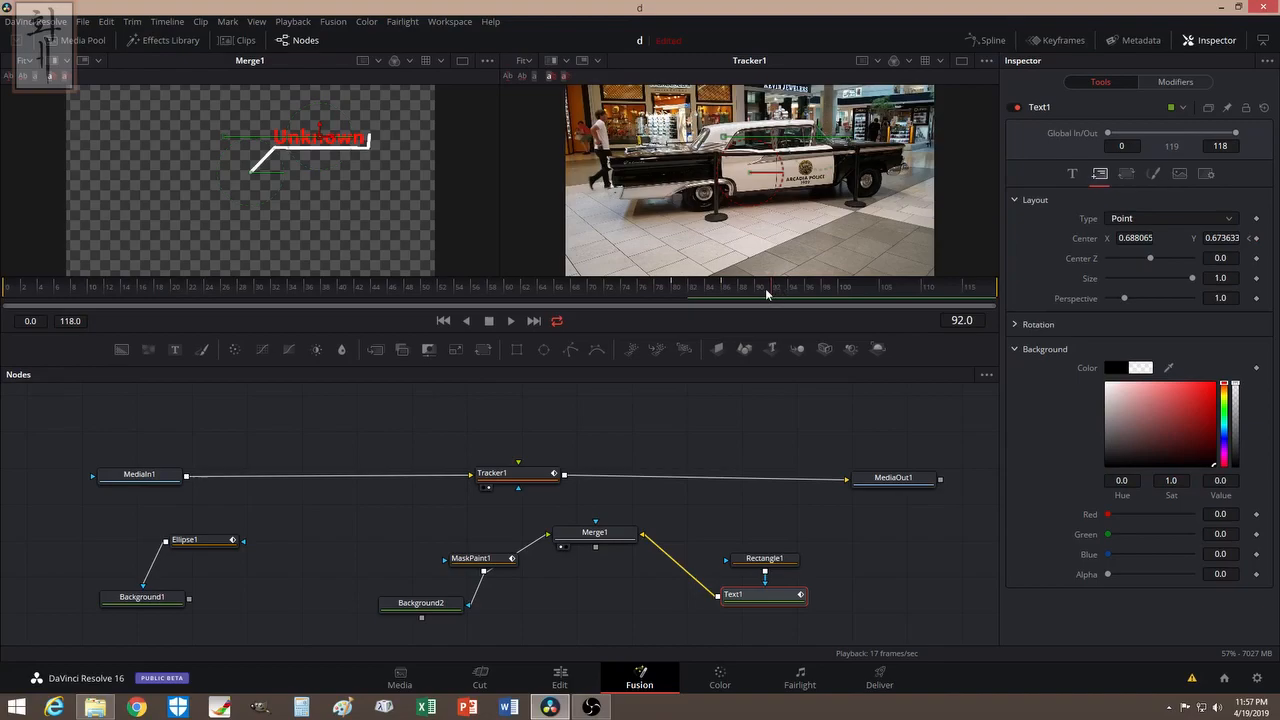
{"action": "left_click", "coordinate": [1255, 238]}
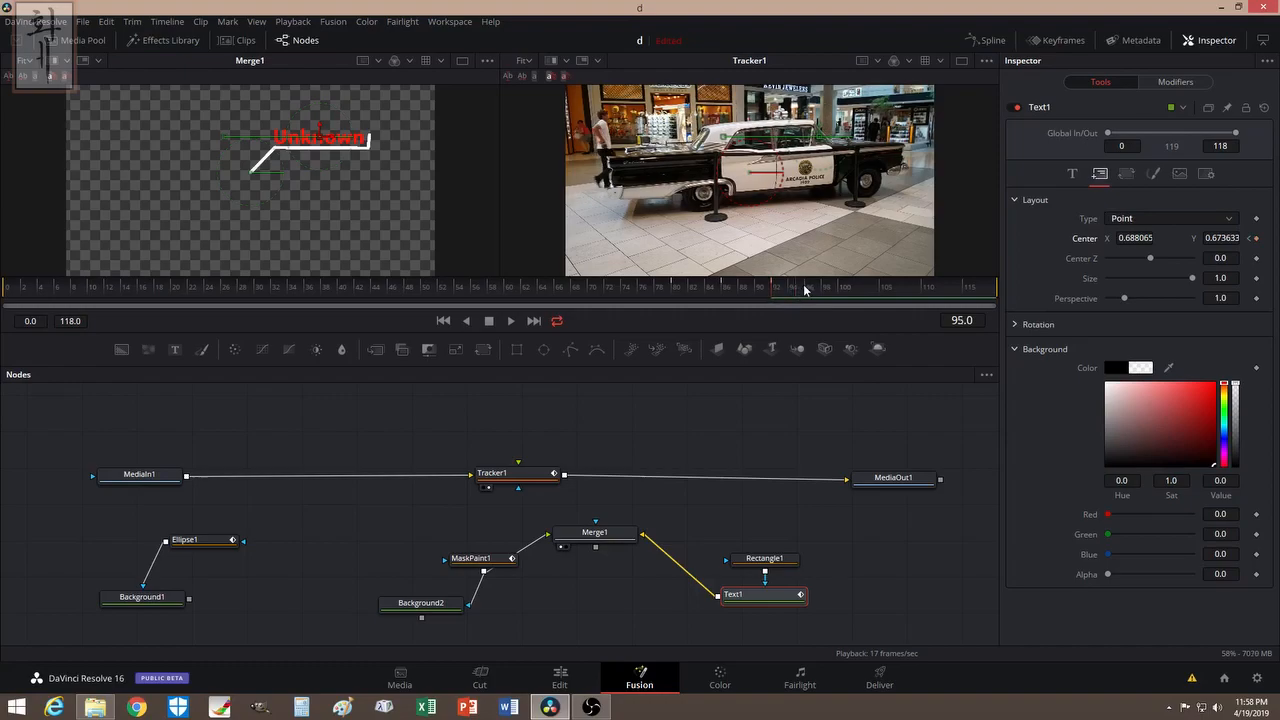
- Slide Text1 out of its mask to about centre X 0.995 at frame 96, and scrub frames 92 to 96 to check it
{"action": "left_click", "coordinate": [805, 284]}
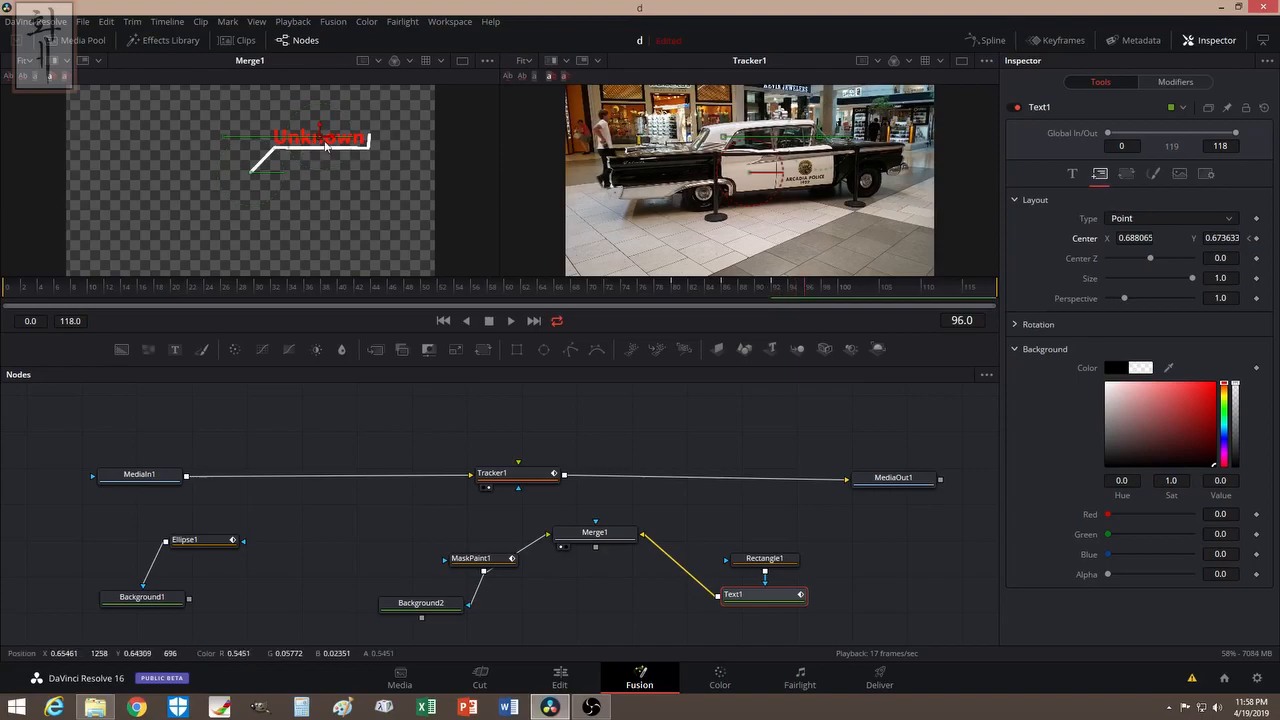
{"action": "left_click_drag", "start_coordinate": [333, 141], "coordinate": [446, 153]}
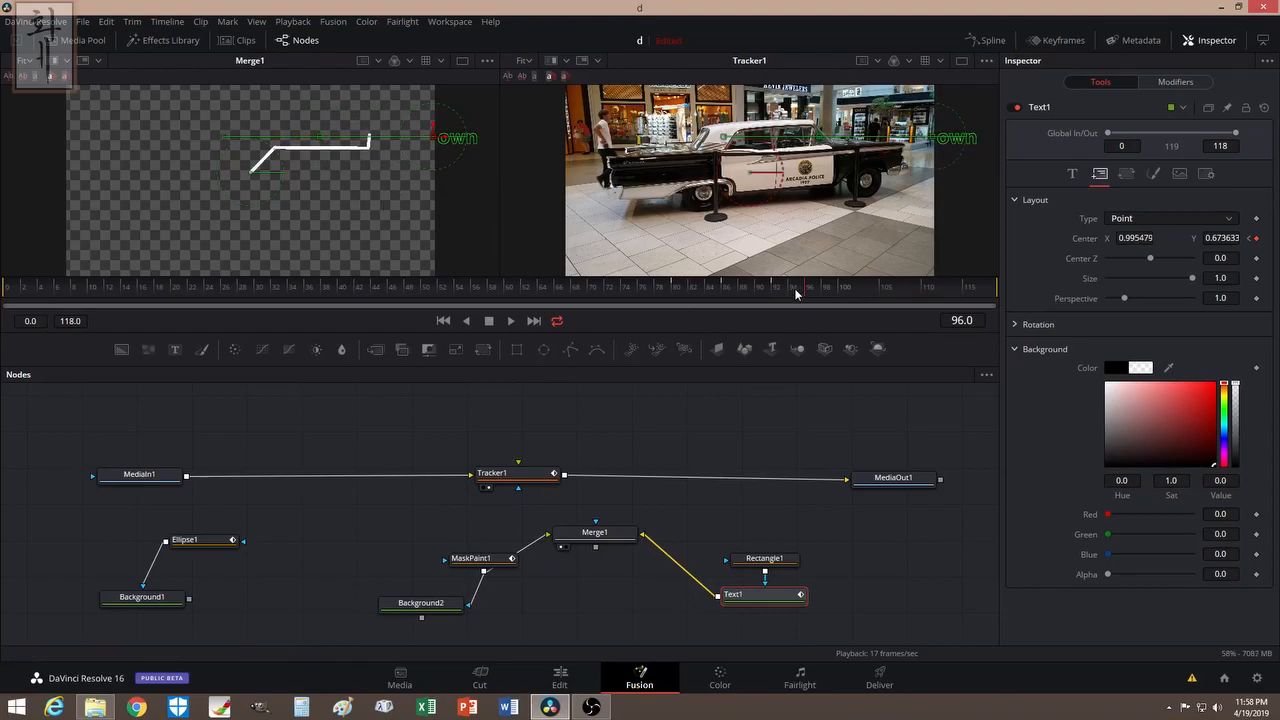
{"action": "mouse_move", "coordinate": [778, 287]}
{"action": "left_mouse_down"}
{"action": "mouse_move", "coordinate": [686, 289]}
{"action": "mouse_move", "coordinate": [807, 292]}
{"action": "mouse_move", "coordinate": [777, 292]}
{"action": "left_mouse_up"}
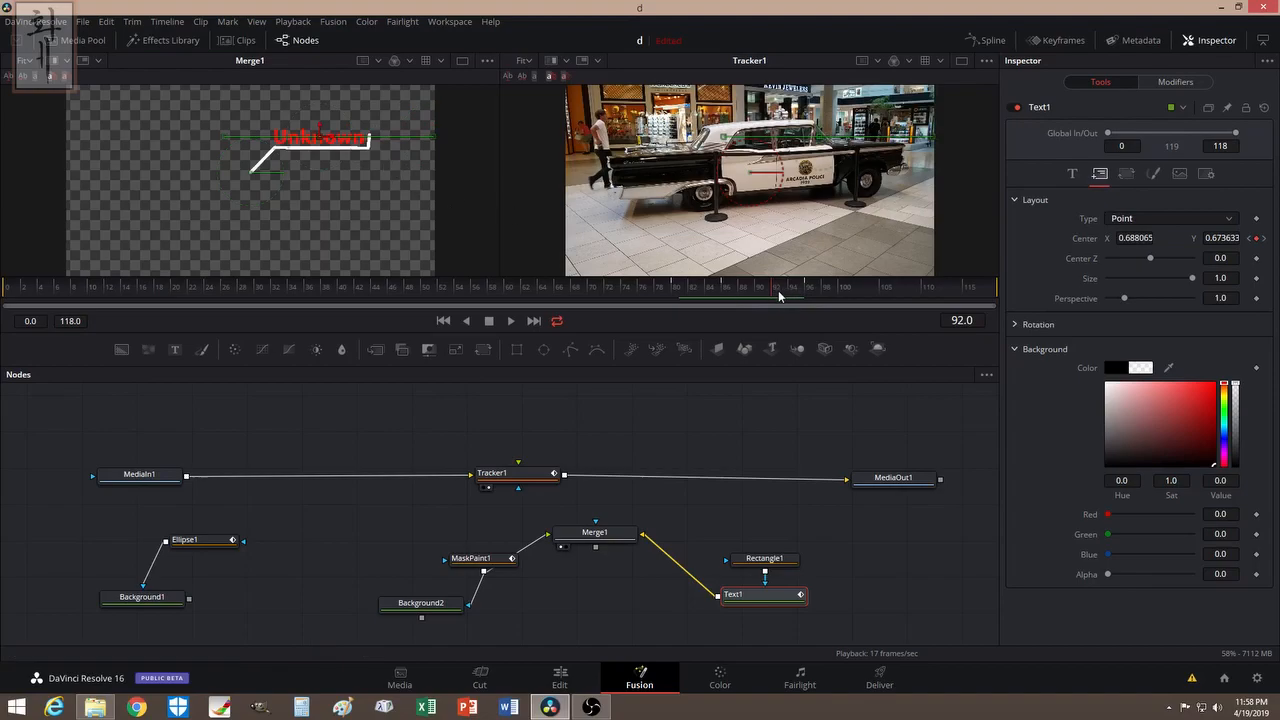
{"action": "left_click_drag", "start_coordinate": [777, 289], "coordinate": [811, 297]}
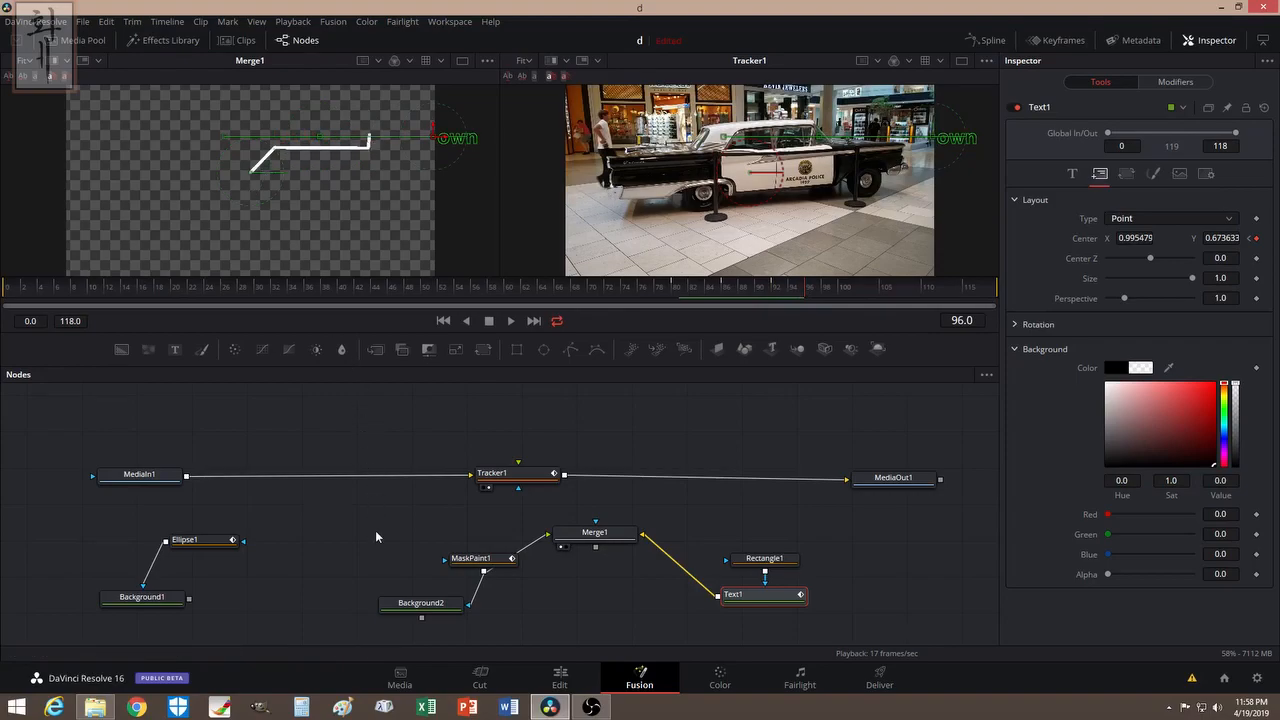
- Keyframe MaskPaint1's Write On end at 1.0 on frame 96 and 0.0 on frame 103 to retract the line
{"action": "left_click", "coordinate": [470, 562]}
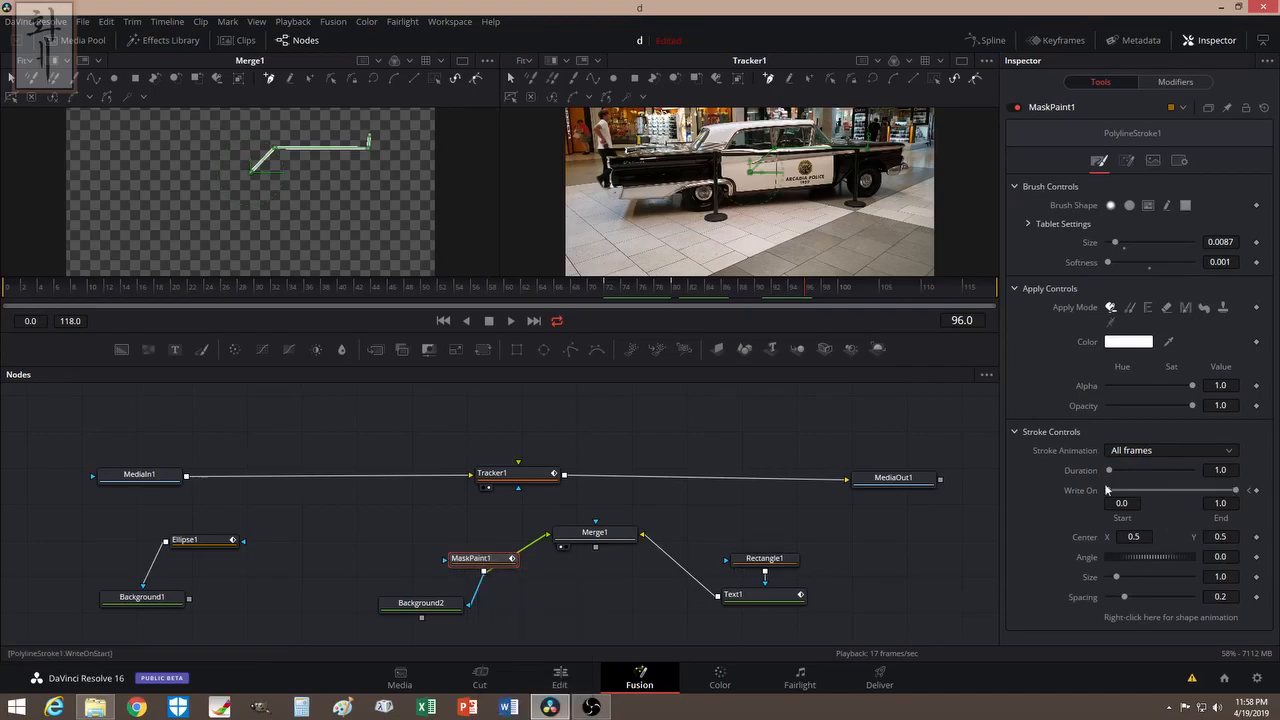
{"action": "mouse_move", "coordinate": [1237, 491]}
{"action": "left_mouse_down"}
{"action": "mouse_move", "coordinate": [1223, 491]}
{"action": "mouse_move", "coordinate": [1240, 491]}
{"action": "left_mouse_up"}
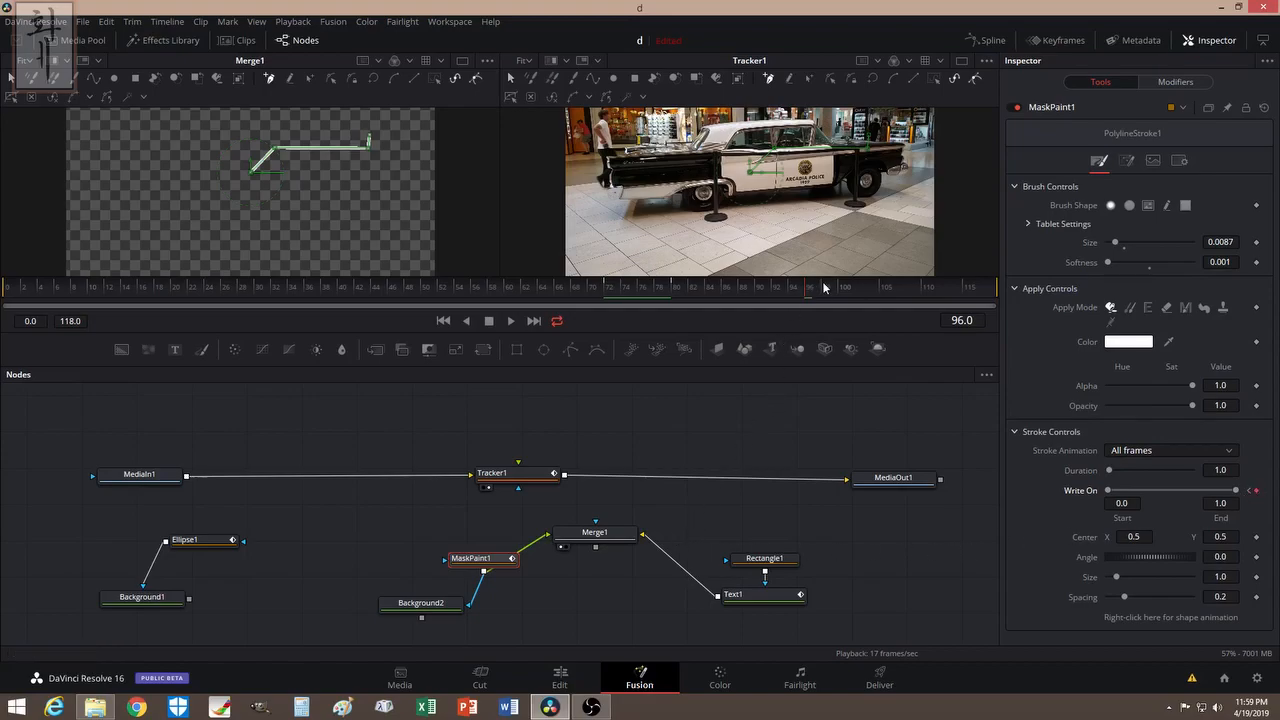
{"action": "left_click_drag", "start_coordinate": [828, 289], "coordinate": [864, 289]}
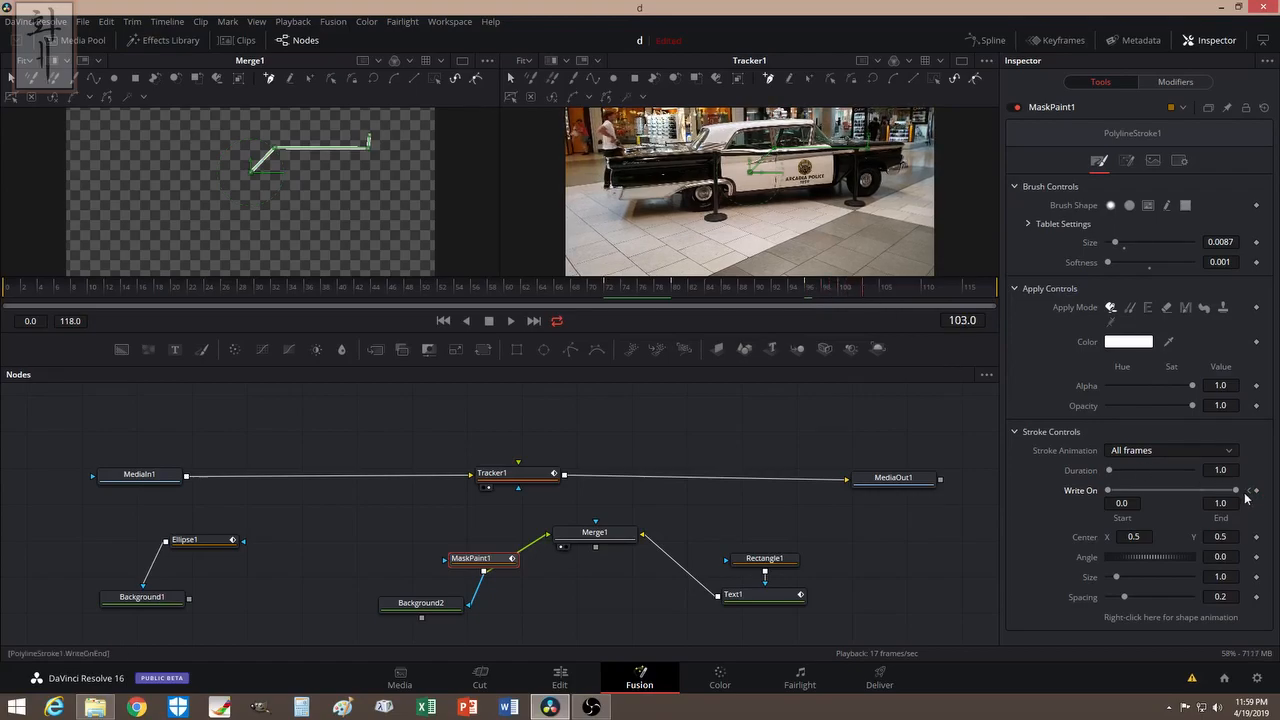
{"action": "left_click_drag", "start_coordinate": [1237, 493], "coordinate": [1113, 493]}
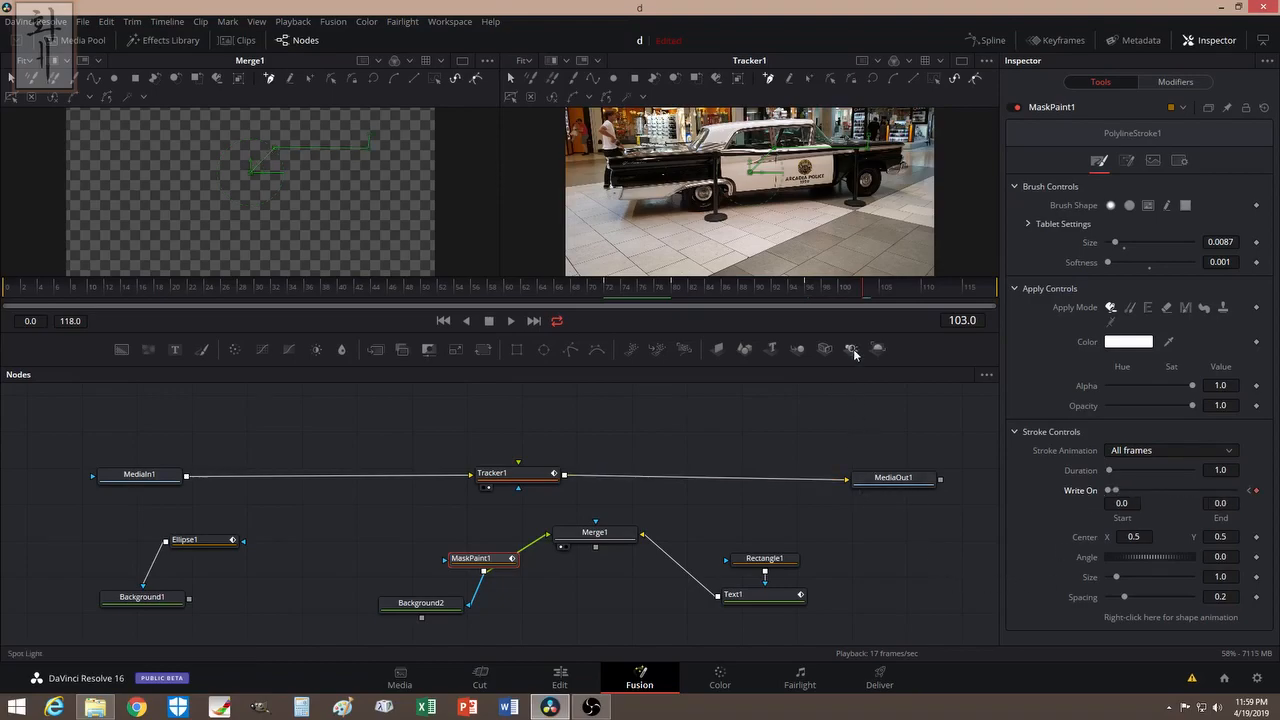
- Keyframe Ellipse1's width at 0.008 on frame 103 and 0.0 on frame 105 to shrink the dot away
{"action": "left_click", "coordinate": [197, 540]}
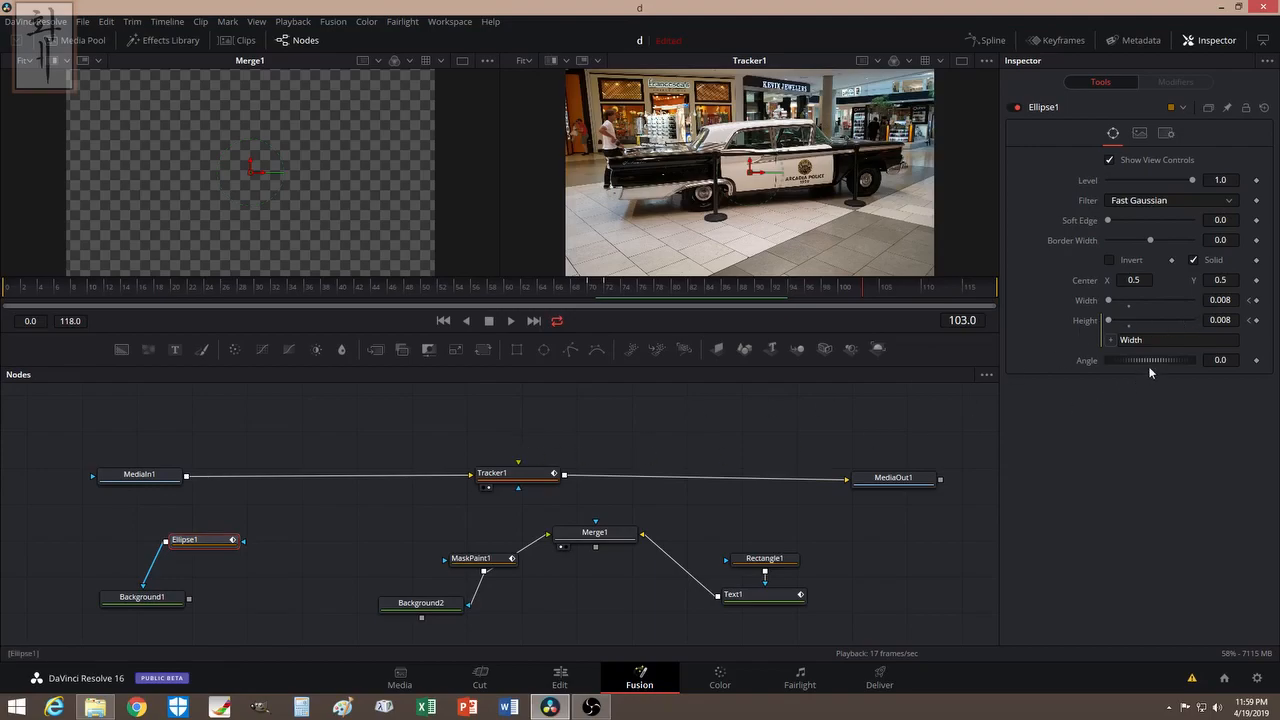
{"action": "left_click", "coordinate": [1256, 300]}
{"action": "left_click_drag", "start_coordinate": [868, 289], "coordinate": [881, 289]}
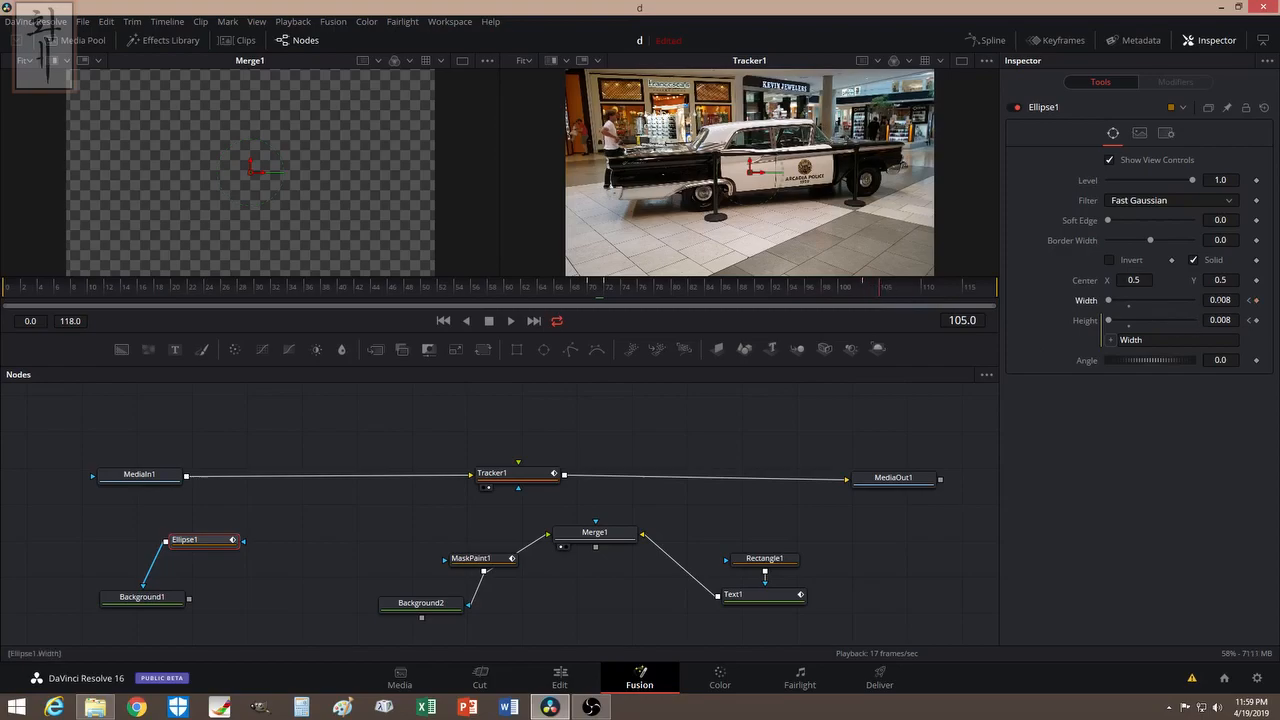
{"action": "left_click_drag", "start_coordinate": [1108, 300], "coordinate": [1100, 301]}
- Add a second Merge node to the node graph and place it between Ellipse1 and Merge1, just below the MediaIn1–Tracker1 line
{"action": "left_click_drag", "start_coordinate": [604, 535], "coordinate": [600, 538]}
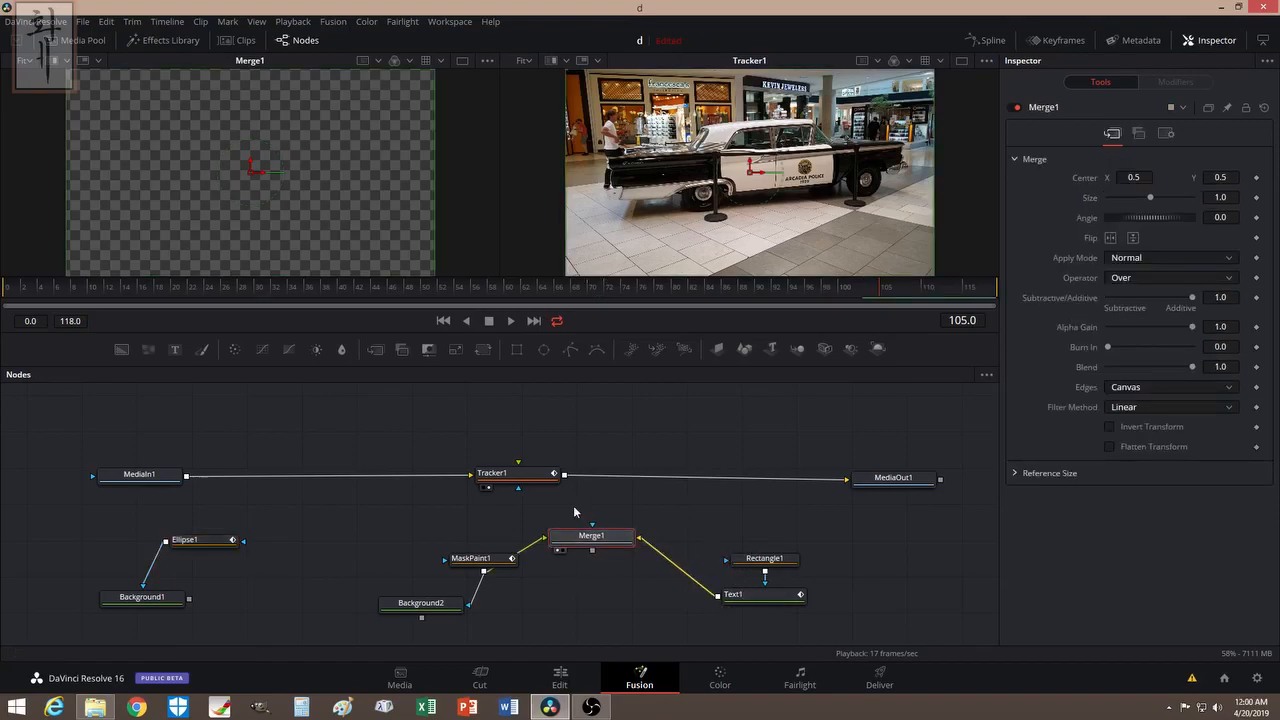
{"action": "left_click_drag", "start_coordinate": [195, 546], "coordinate": [198, 543]}
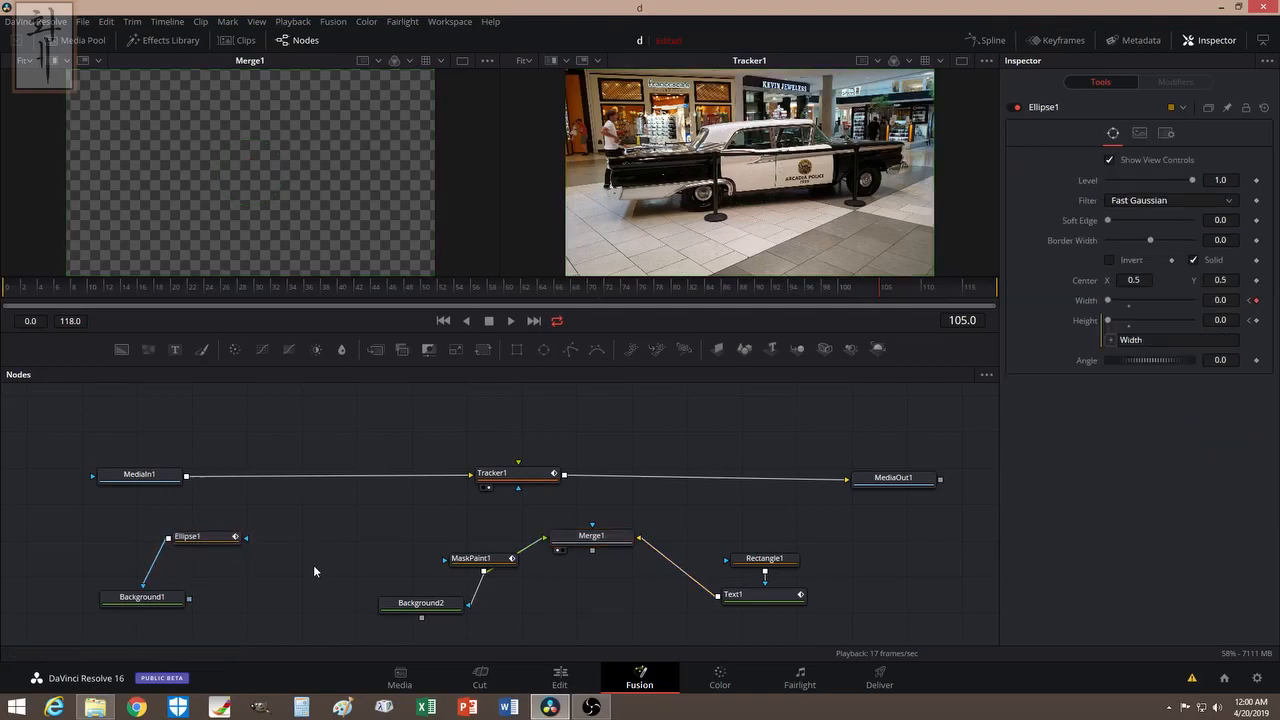
{"action": "key", "text": "shift+space"}
{"action": "type", "text": "Rectangle"}
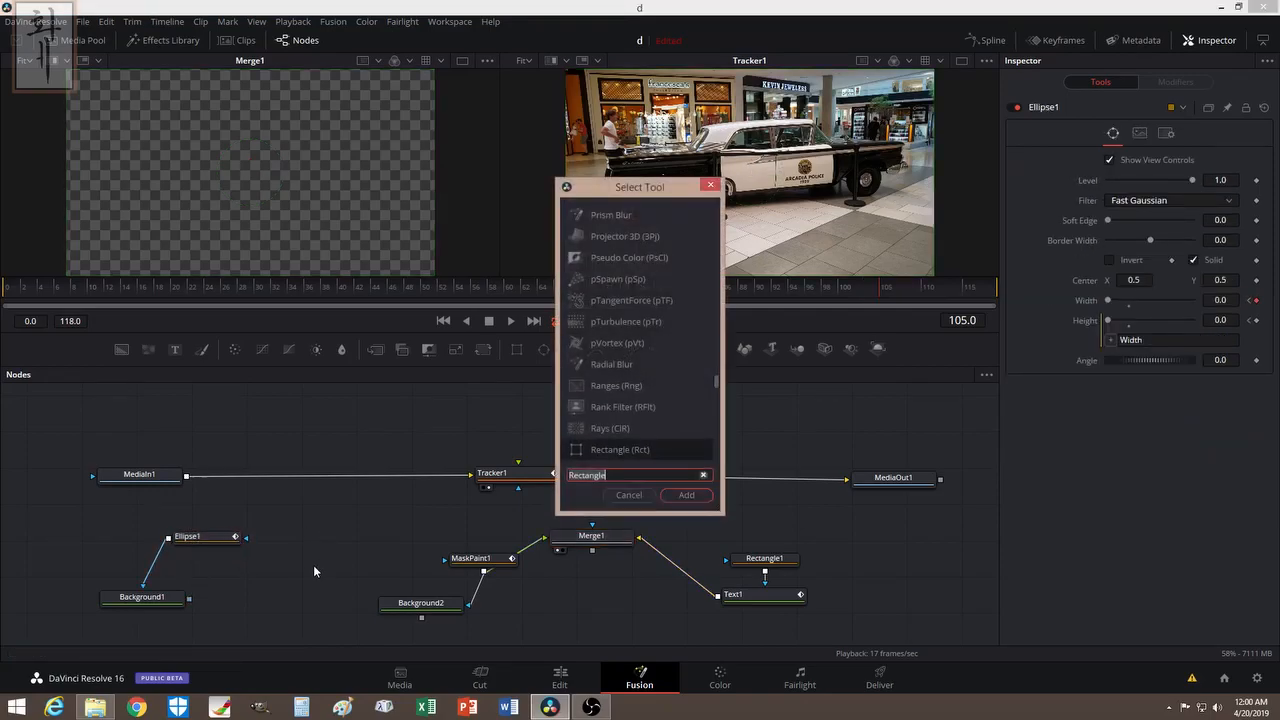
{"action": "type", "text": "merge"}
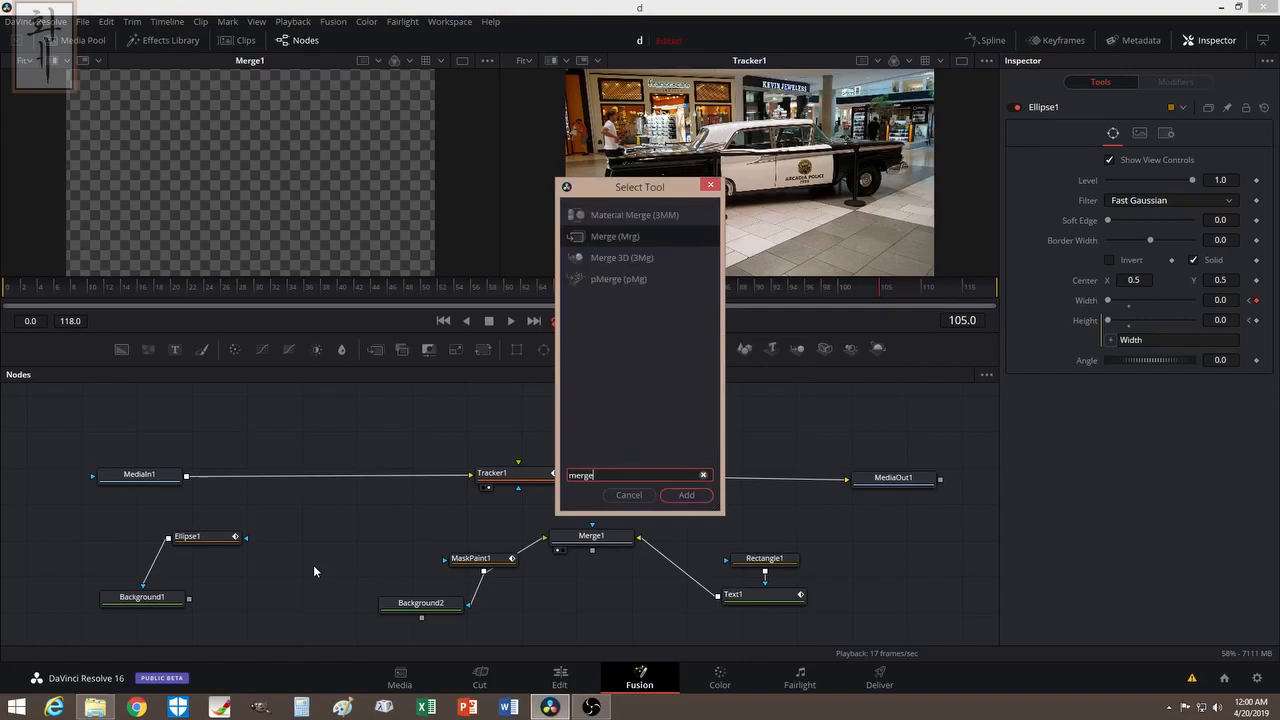
{"action": "key", "text": "Return"}
{"action": "left_click_drag", "start_coordinate": [326, 515], "coordinate": [361, 502]}
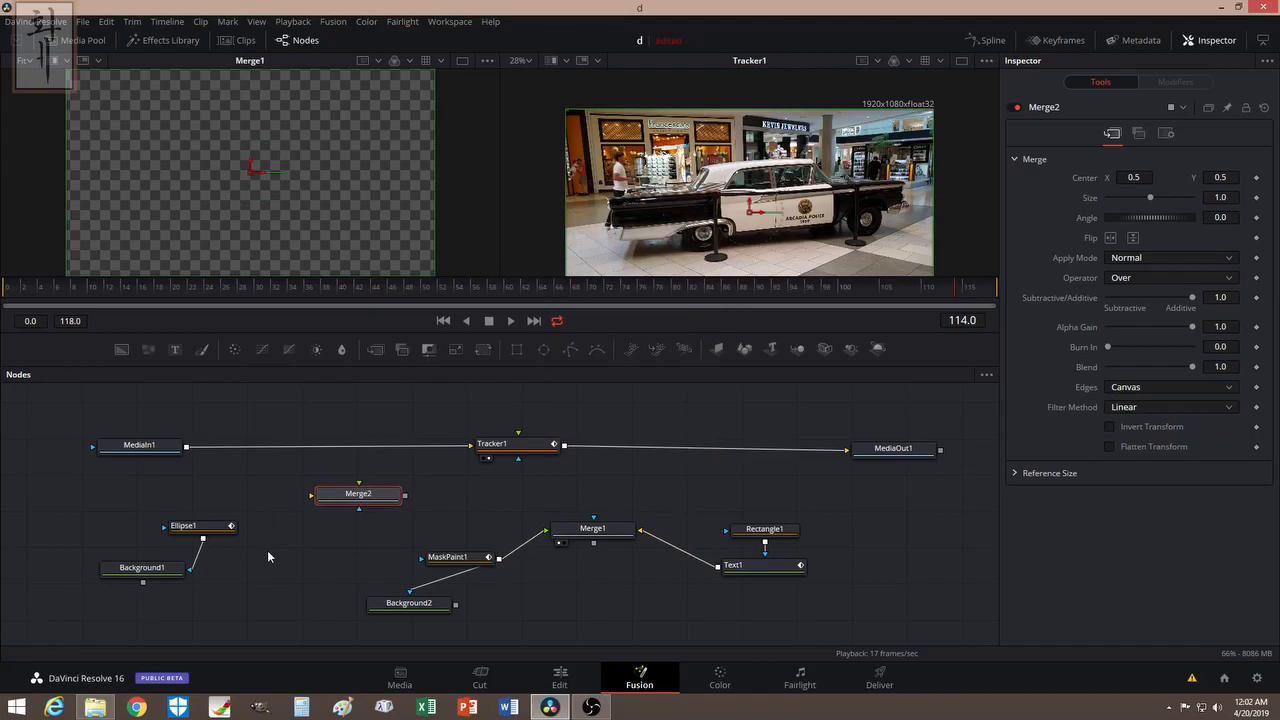
- Connect Merge1 to Merge2's background input and Ellipse1 to its foreground input
{"action": "left_click_drag", "start_coordinate": [203, 539], "coordinate": [314, 496]}
{"action": "left_click_drag", "start_coordinate": [594, 543], "coordinate": [302, 530]}
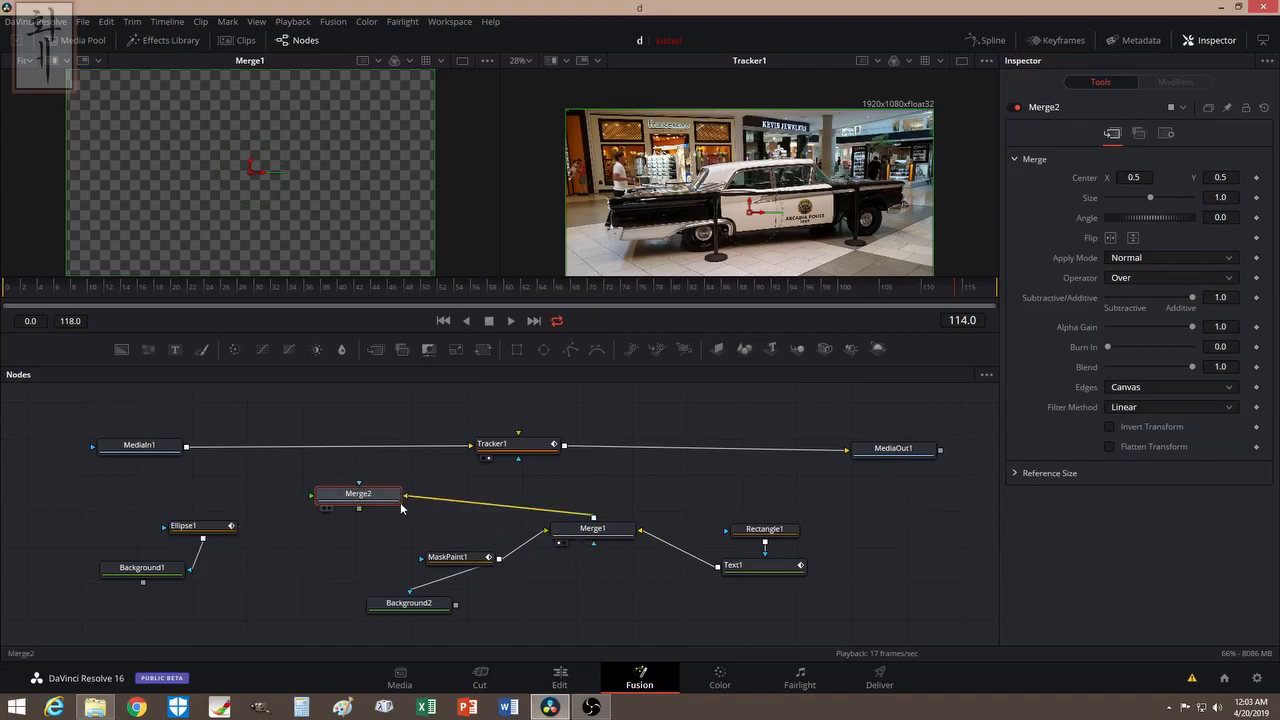
{"action": "left_click_drag", "start_coordinate": [203, 538], "coordinate": [311, 501]}
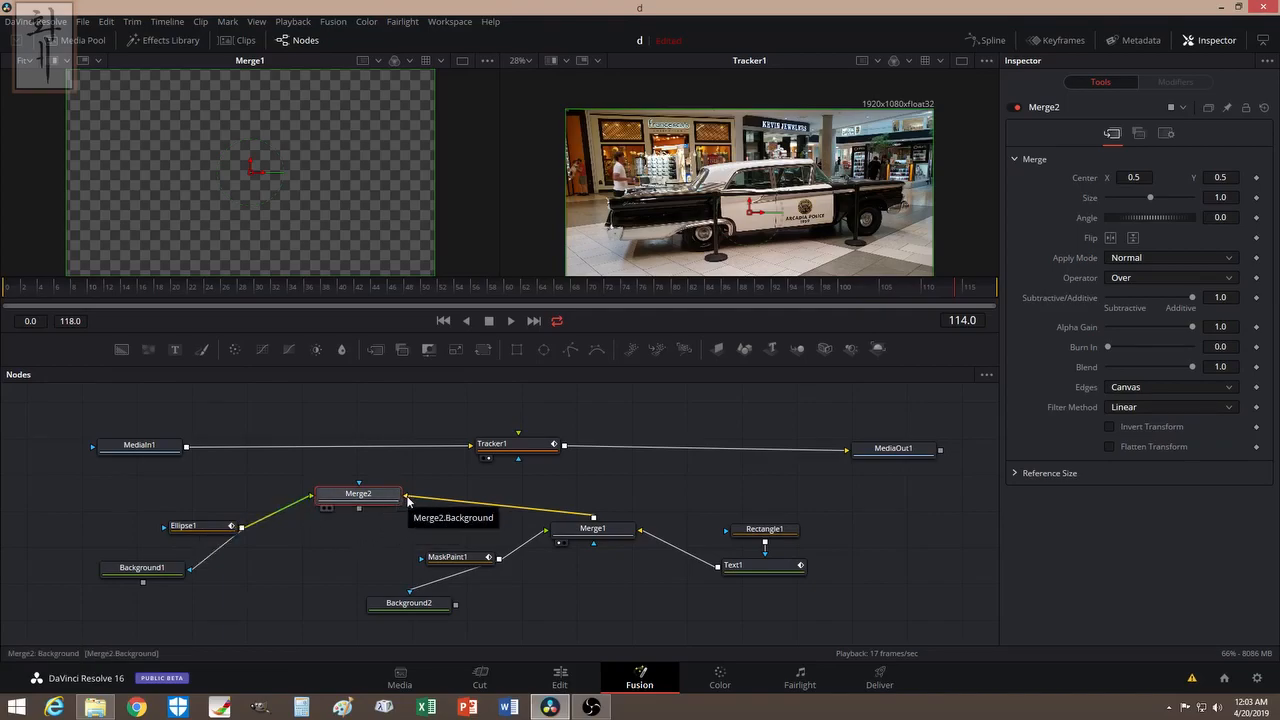
- Connect Merge2's output to Tracker1's foreground input and scrub back to frame 87 to check the composite
{"action": "left_click_drag", "start_coordinate": [370, 497], "coordinate": [420, 513]}
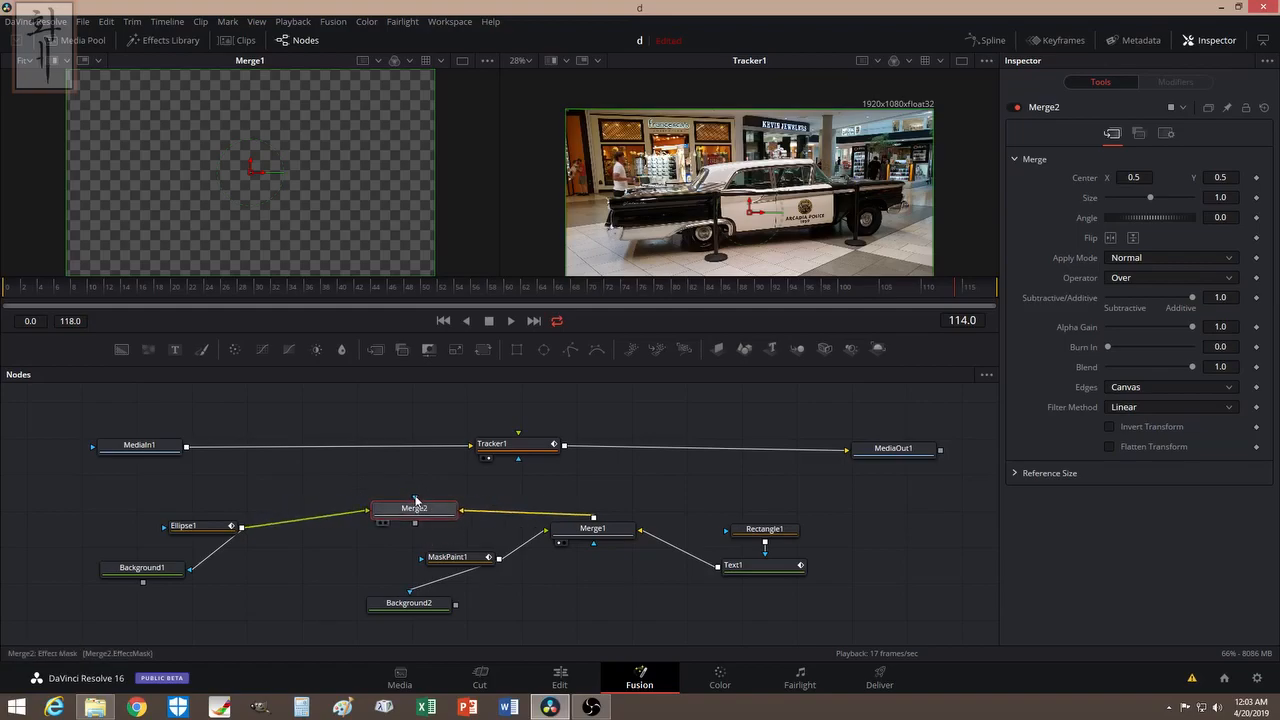
{"action": "left_click_drag", "start_coordinate": [415, 522], "coordinate": [517, 446]}
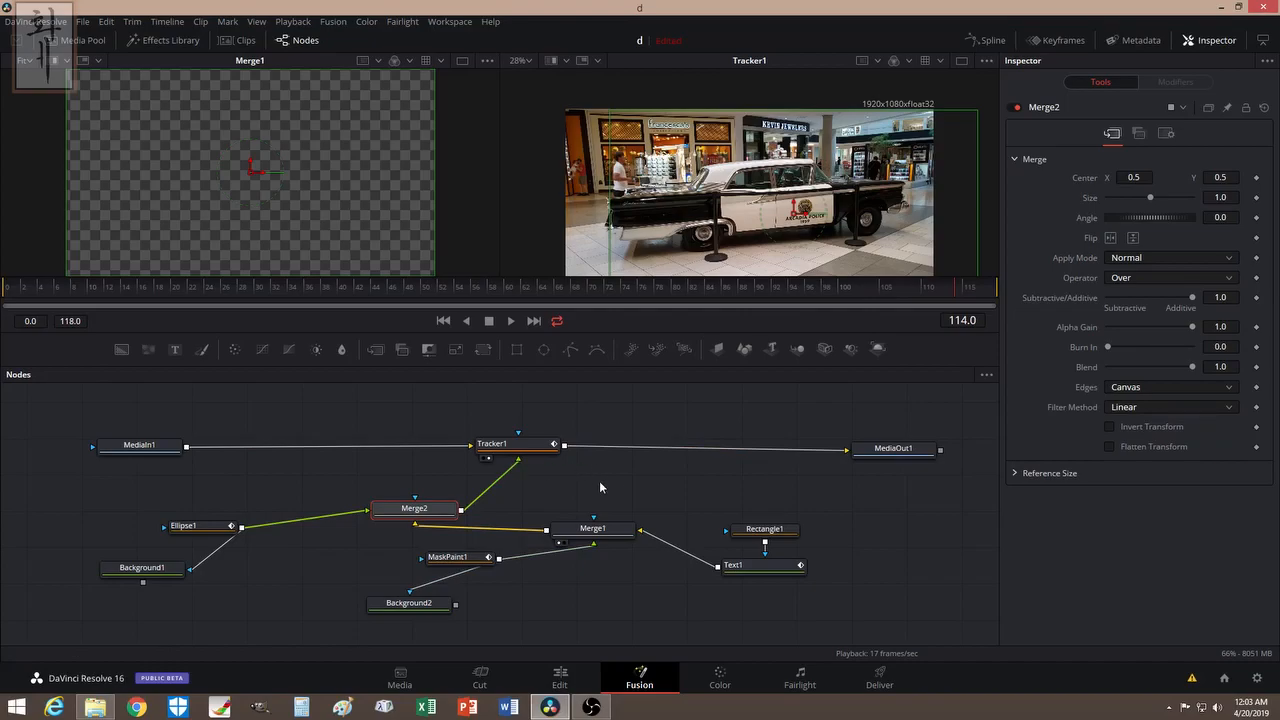
{"action": "left_click_drag", "start_coordinate": [957, 295], "coordinate": [733, 289]}
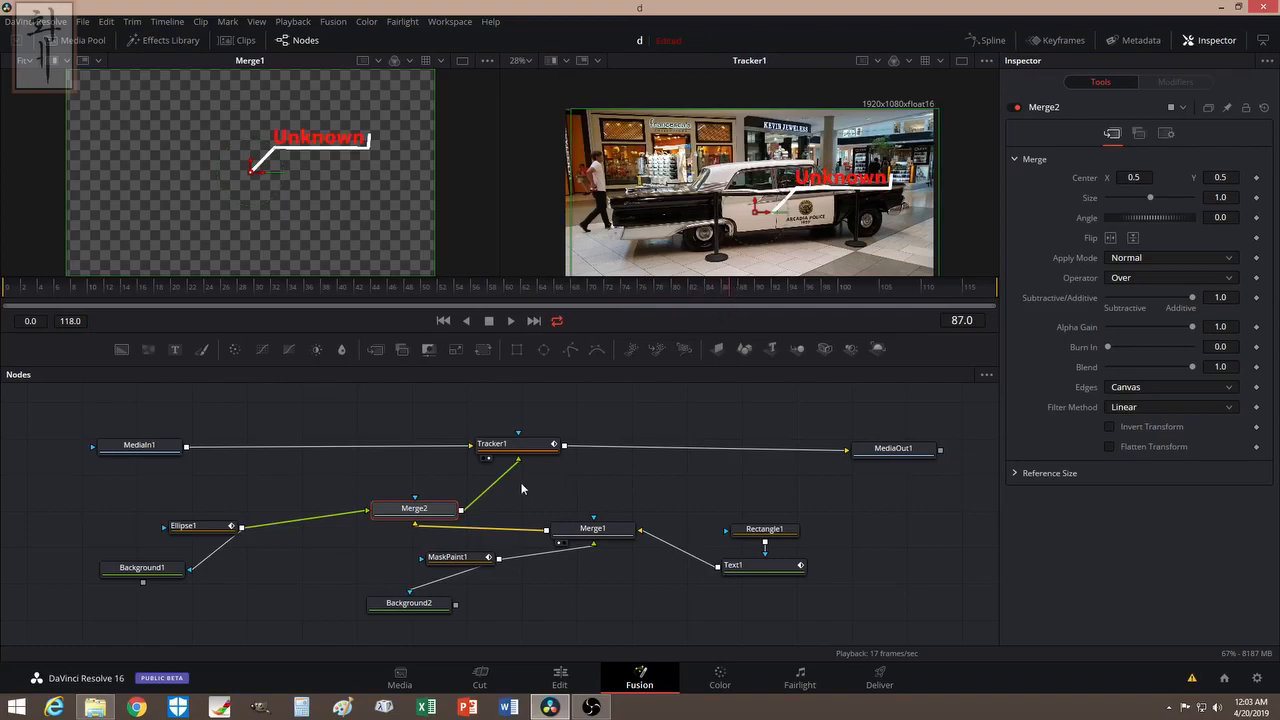
- Tidy the node graph by spacing Background2, MaskPaint1, Merge1, Text1 and Rectangle1 further below Merge2
{"action": "left_click_drag", "start_coordinate": [432, 605], "coordinate": [425, 623]}
{"action": "left_click_drag", "start_coordinate": [453, 546], "coordinate": [444, 561]}
{"action": "left_click_drag", "start_coordinate": [595, 513], "coordinate": [592, 550]}
{"action": "left_click_drag", "start_coordinate": [765, 547], "coordinate": [729, 599]}
{"action": "left_click_drag", "start_coordinate": [760, 511], "coordinate": [734, 553]}
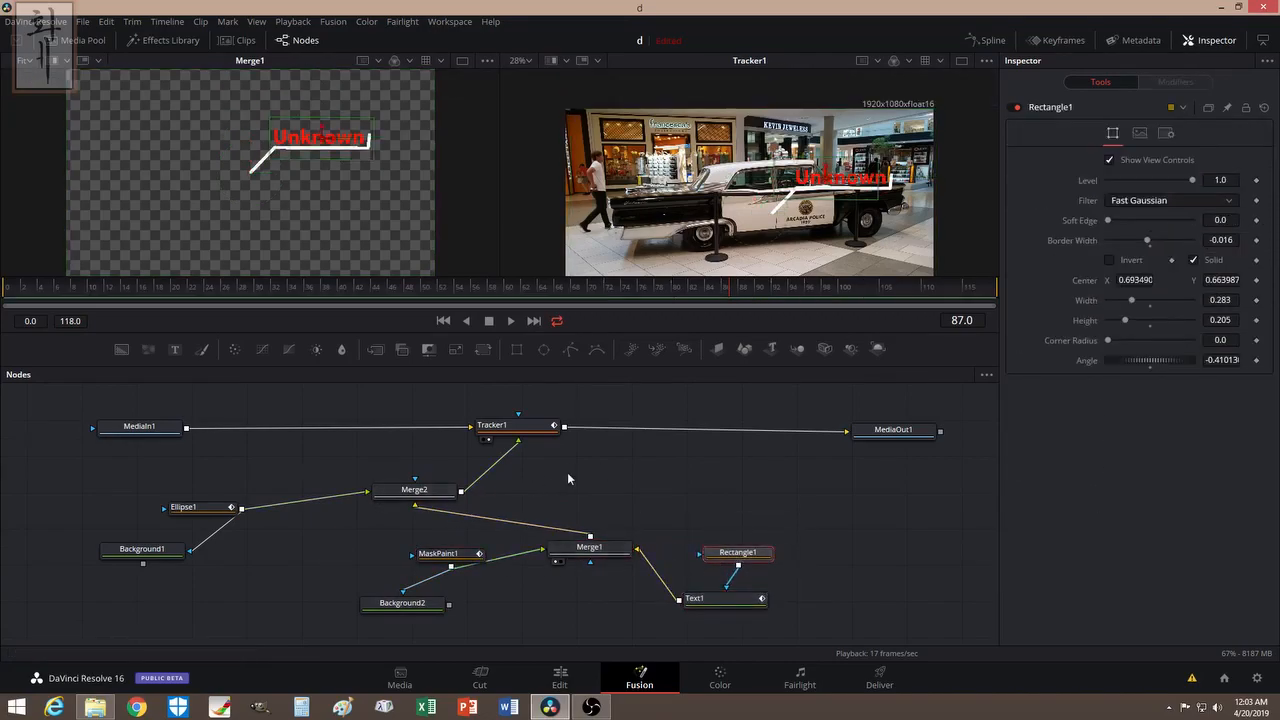
- Insert a Transform node between Merge2 and Tracker1 and show it in the viewer in place of Merge1
{"action": "left_click", "coordinate": [437, 488]}
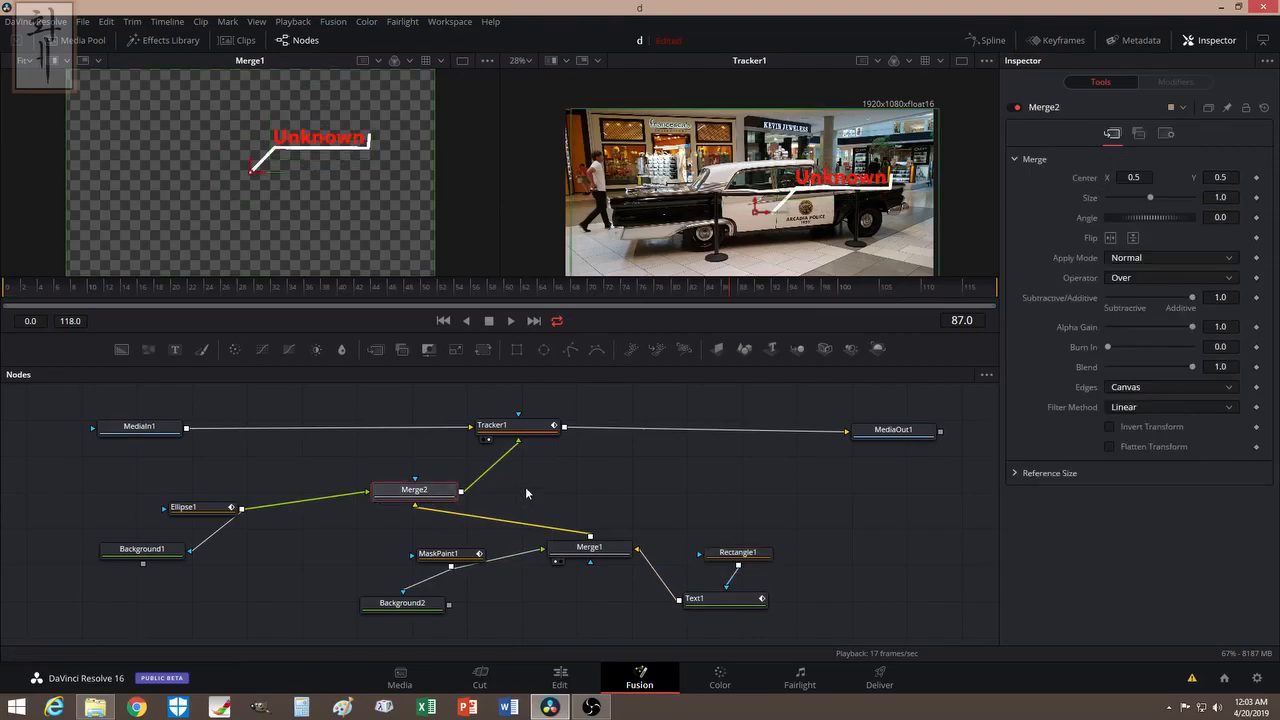
{"action": "key", "text": "shift+space"}
{"action": "type", "text": "merge"}
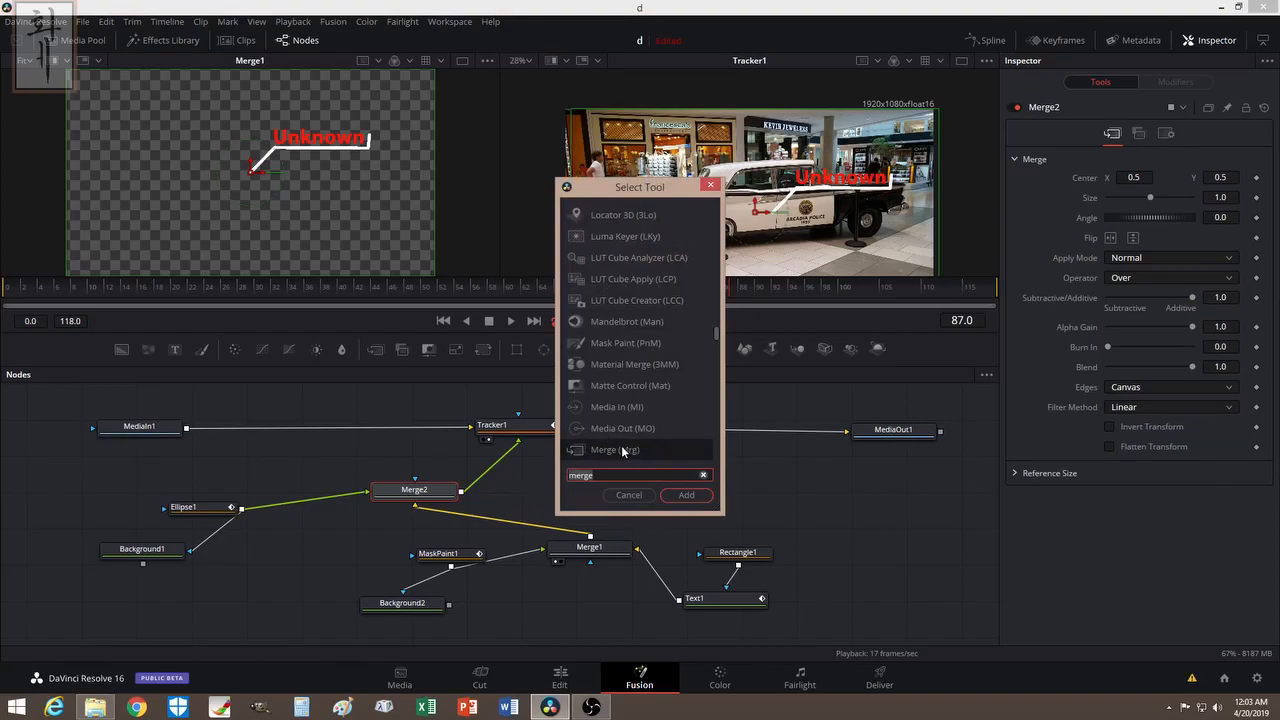
{"action": "key", "text": "BackSpace"}
{"action": "key", "text": "BackSpace"}
{"action": "key", "text": "BackSpace"}
{"action": "key", "text": "BackSpace"}
{"action": "key", "text": "BackSpace"}
{"action": "type", "text": "transform"}
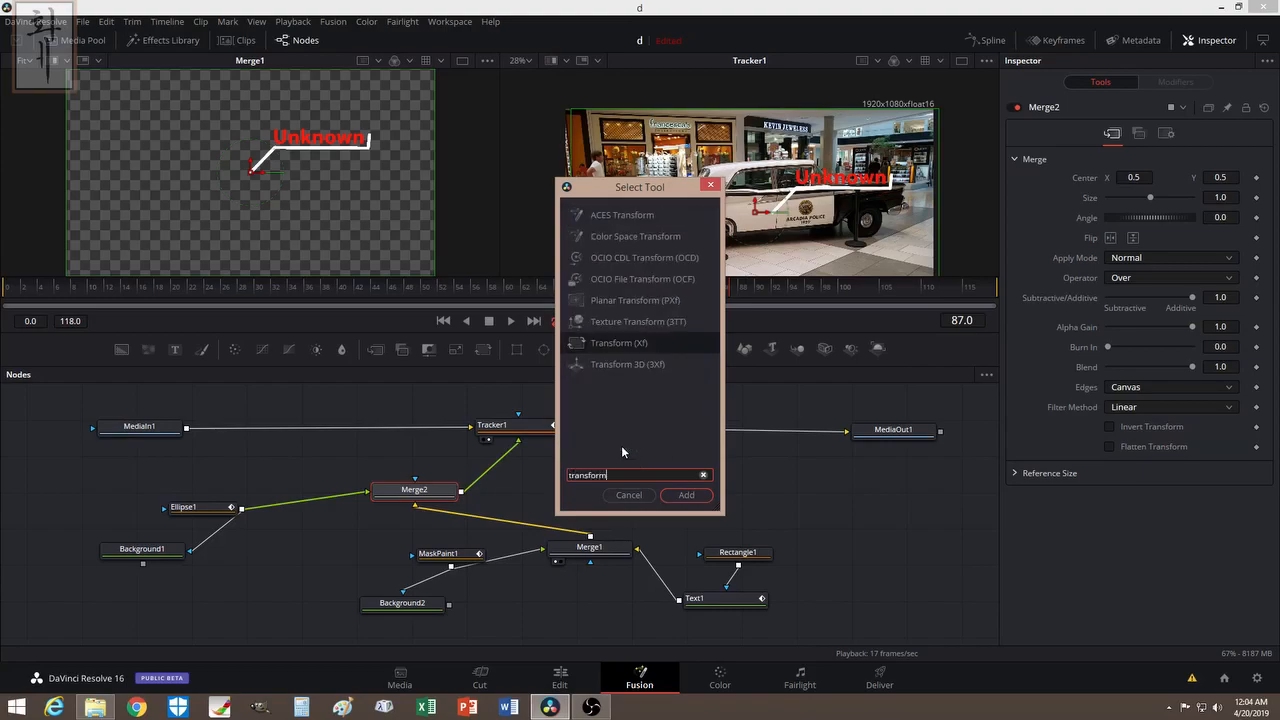
{"action": "left_click", "coordinate": [688, 495]}
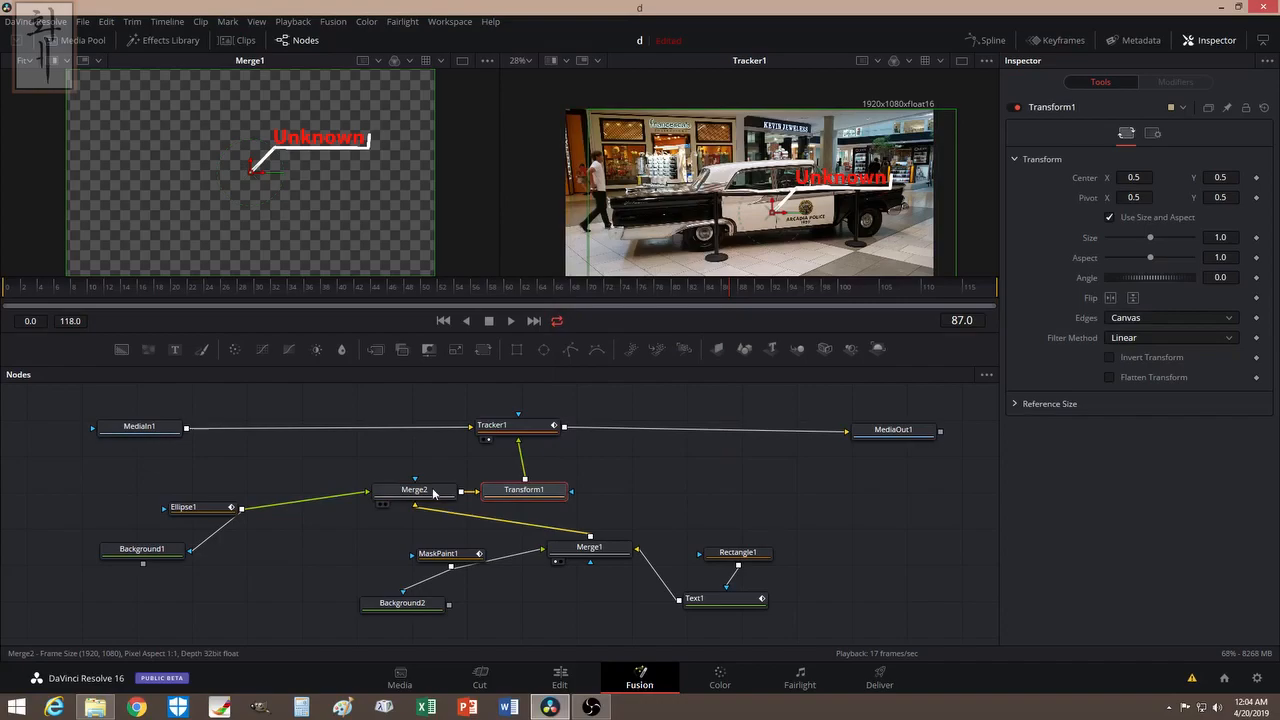
{"action": "left_click_drag", "start_coordinate": [513, 494], "coordinate": [503, 476]}
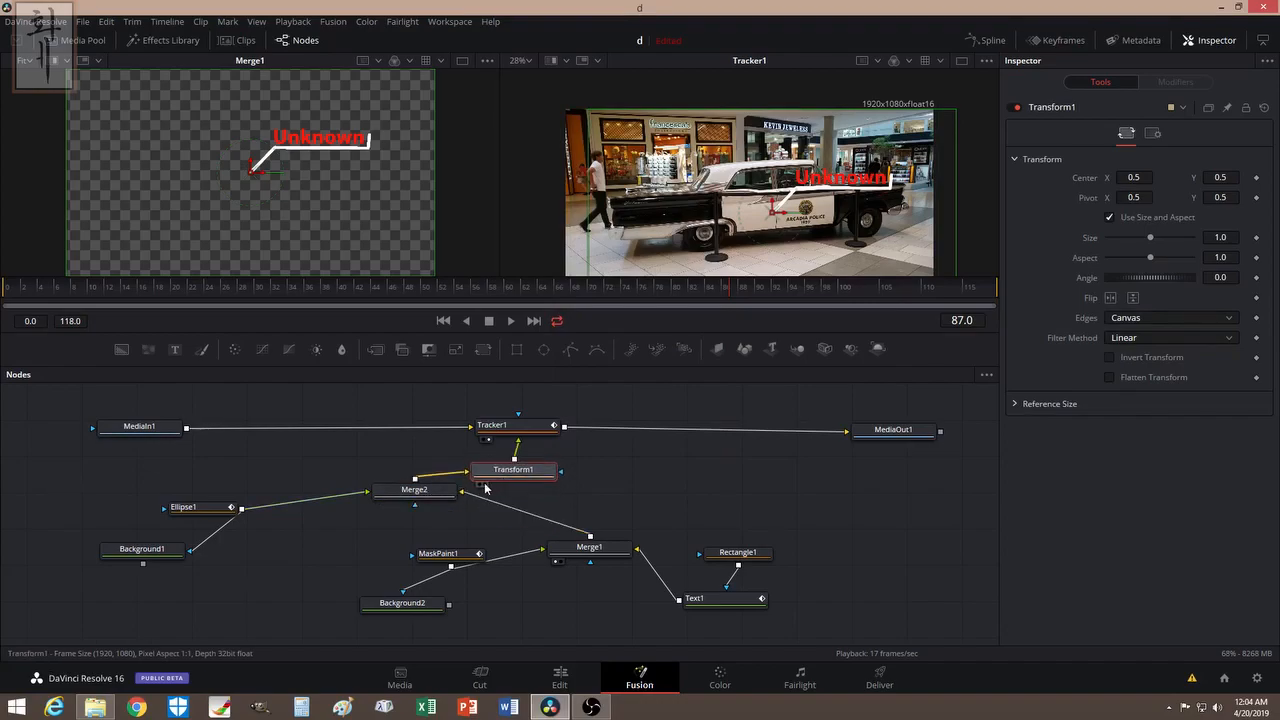
{"action": "left_click", "coordinate": [481, 485]}
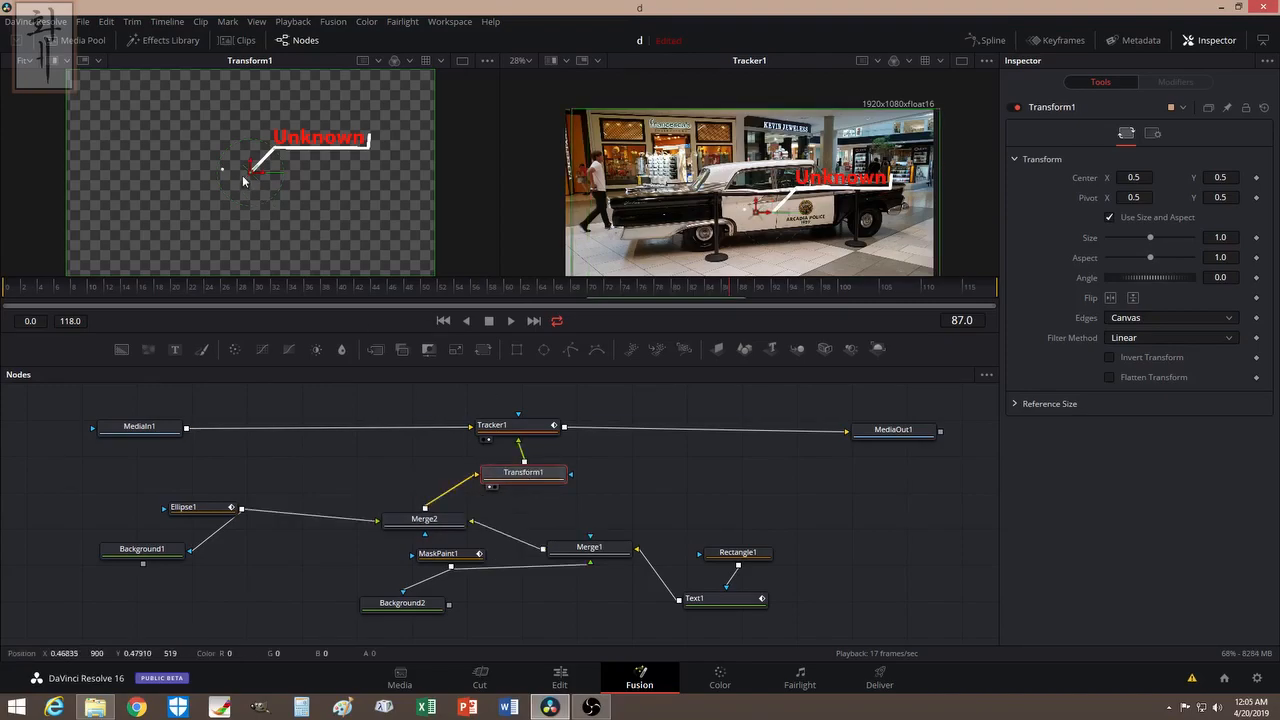
- Move Transform1's centre to about X 0.021, Y 0.764 so the callout starts at the man's head, and review the clip up to frame 89
{"action": "left_click_drag", "start_coordinate": [255, 168], "coordinate": [77, 113]}
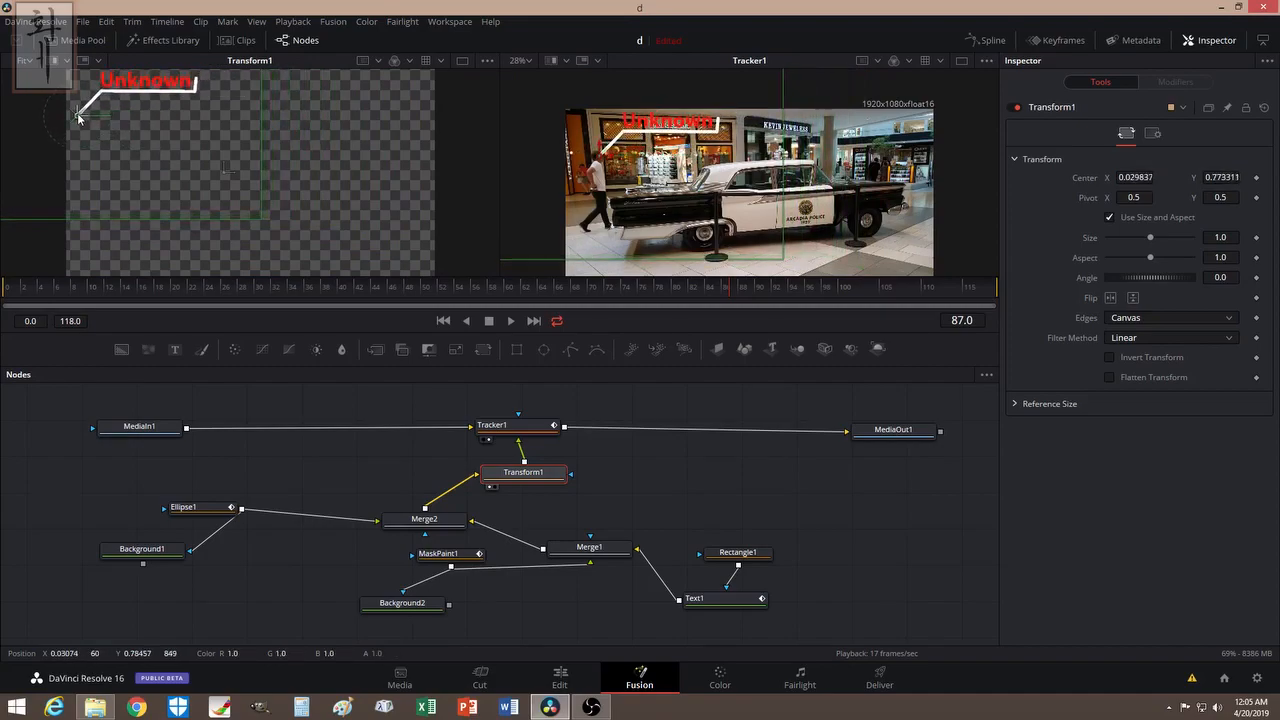
{"action": "mouse_move", "coordinate": [78, 117]}
{"action": "left_mouse_down"}
{"action": "mouse_move", "coordinate": [80, 141]}
{"action": "mouse_move", "coordinate": [74, 118]}
{"action": "left_mouse_up"}
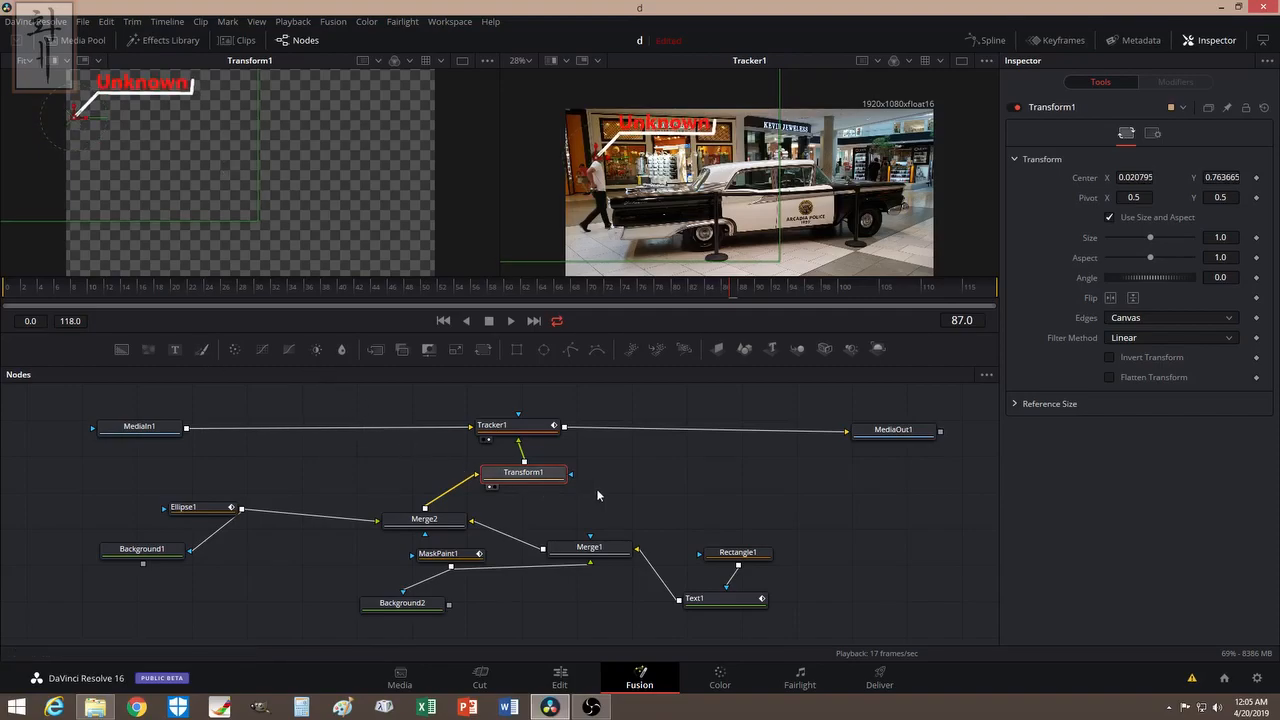
{"action": "left_click", "coordinate": [489, 321]}
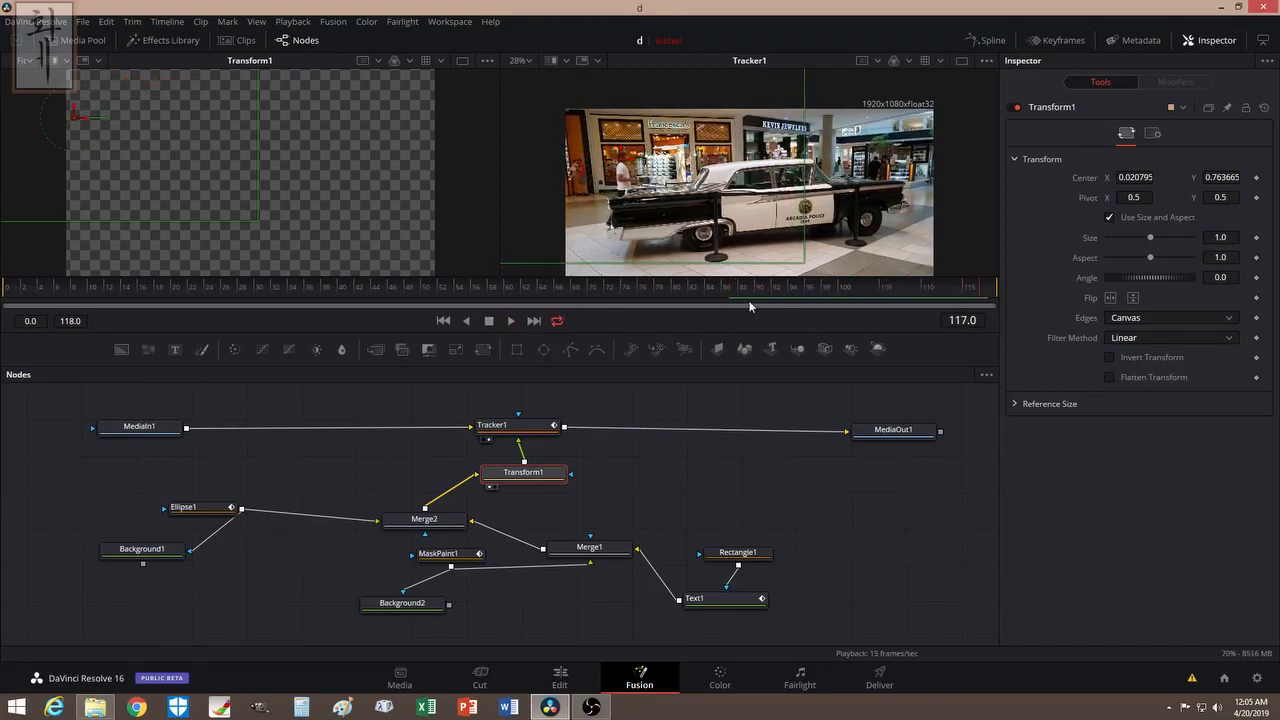
{"action": "left_click_drag", "start_coordinate": [748, 299], "coordinate": [516, 288]}
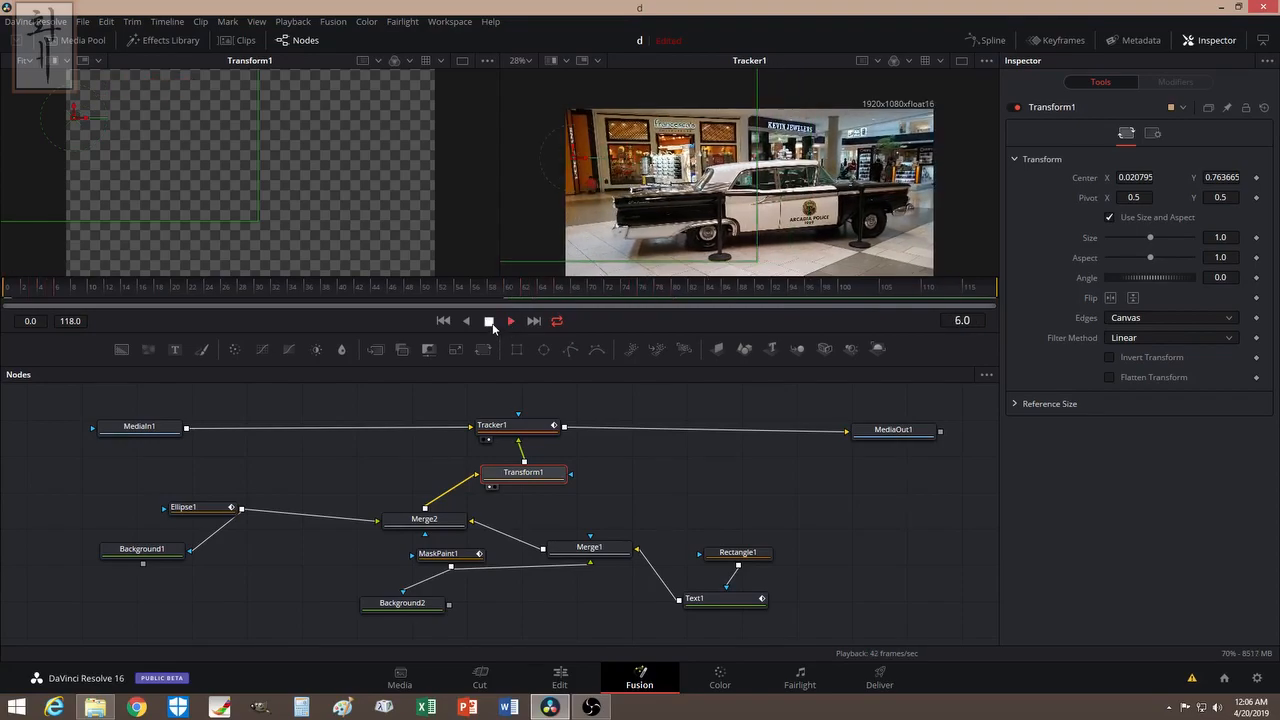
{"action": "left_click_drag", "start_coordinate": [579, 300], "coordinate": [749, 310]}
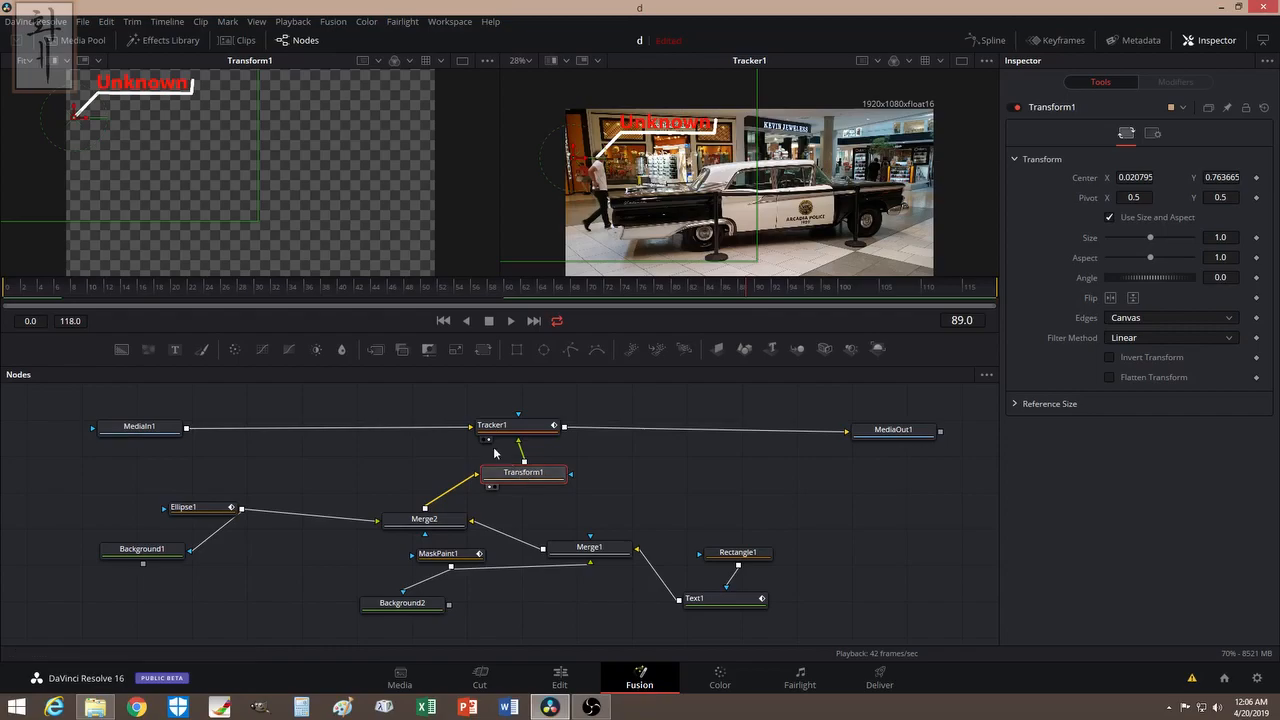
- Lower Transform1's centre to about X 0.024, Y 0.629 and scrub around frames 85 to 91 to check the callout against the man
{"action": "left_click_drag", "start_coordinate": [76, 121], "coordinate": [76, 147]}
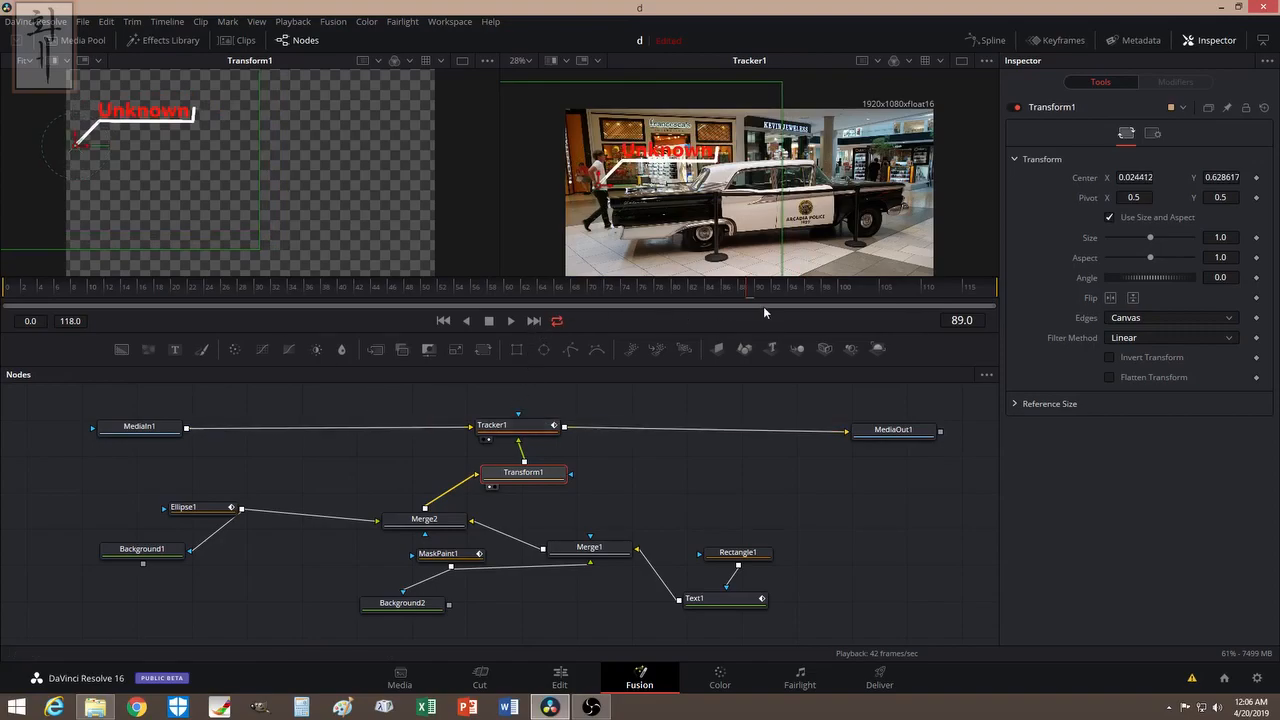
{"action": "left_click_drag", "start_coordinate": [785, 289], "coordinate": [712, 286]}
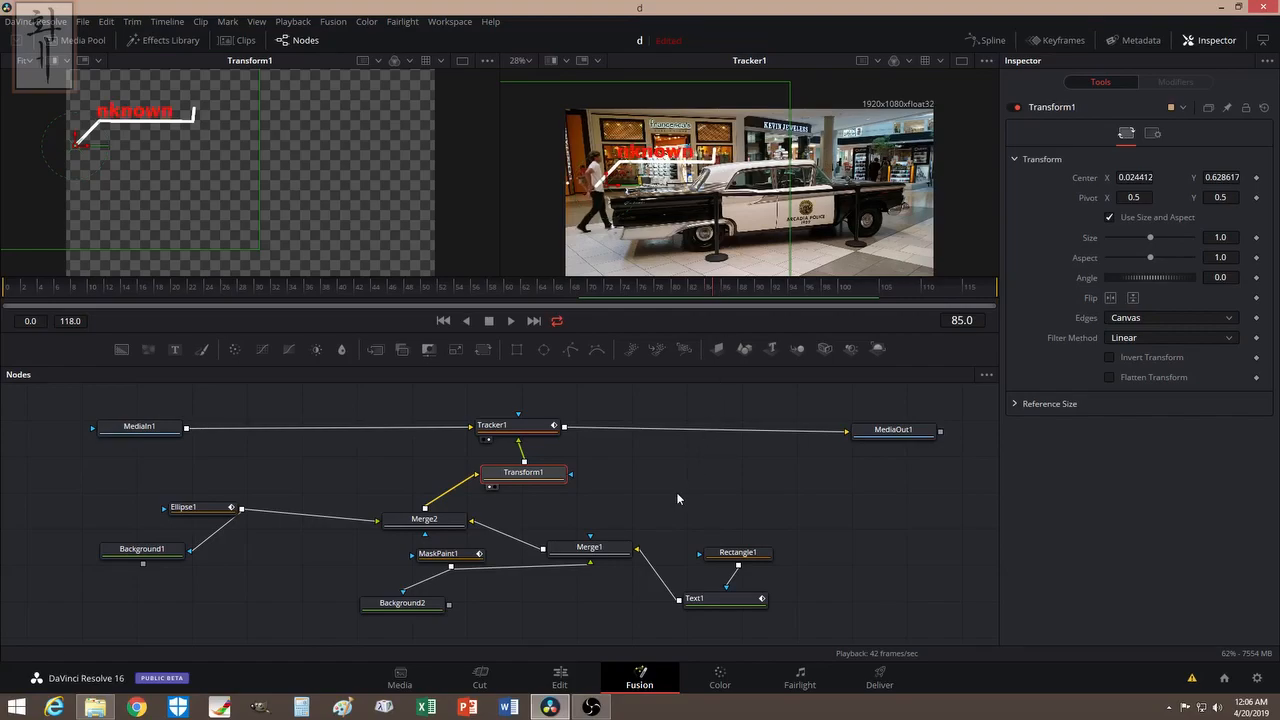
{"action": "left_click", "coordinate": [686, 290]}
{"action": "left_click_drag", "start_coordinate": [686, 293], "coordinate": [770, 298]}
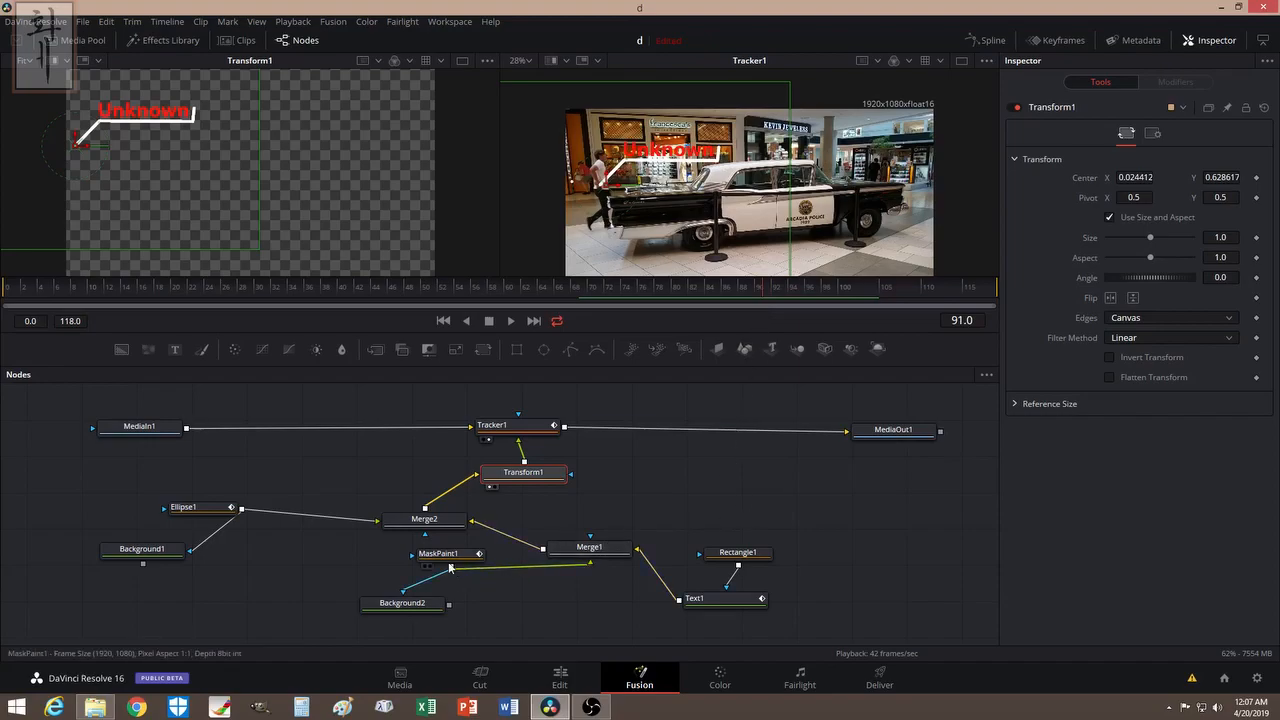
- Make room in the node graph and import the s-l640 image from the call out folder, placing its node above Rectangle1
{"action": "left_click_drag", "start_coordinate": [437, 557], "coordinate": [372, 617]}
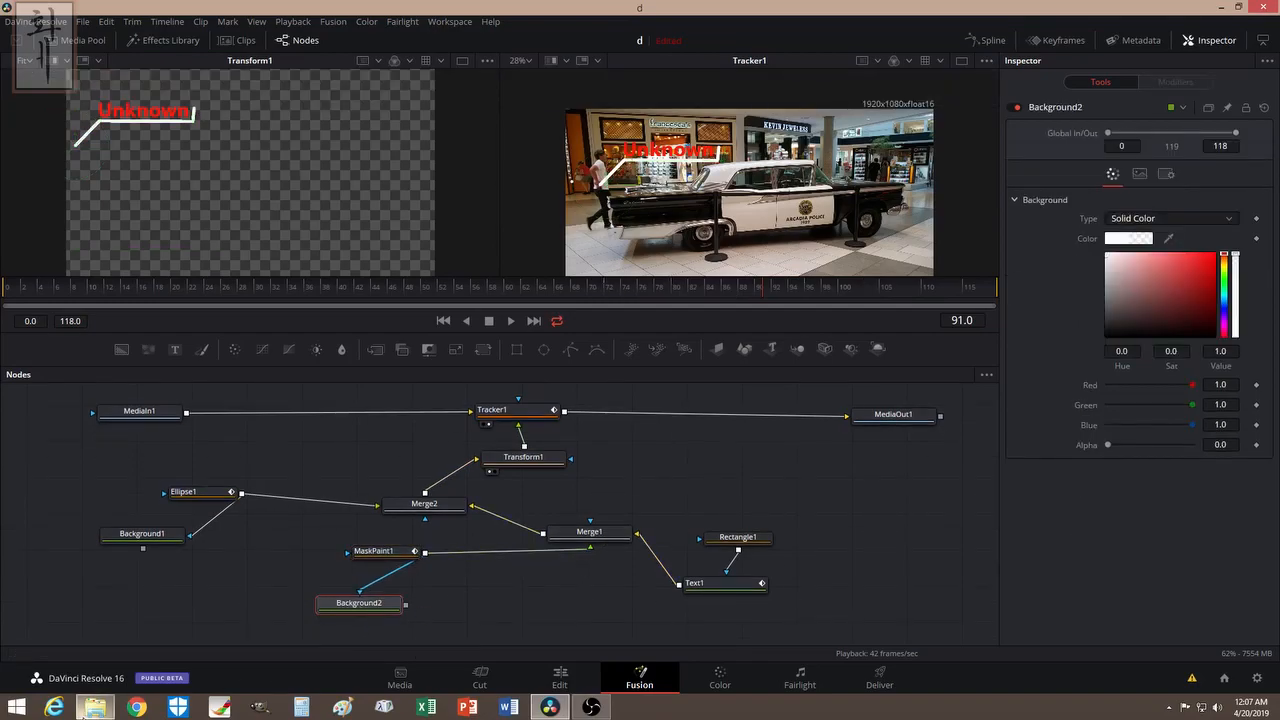
{"action": "left_click", "coordinate": [100, 707]}
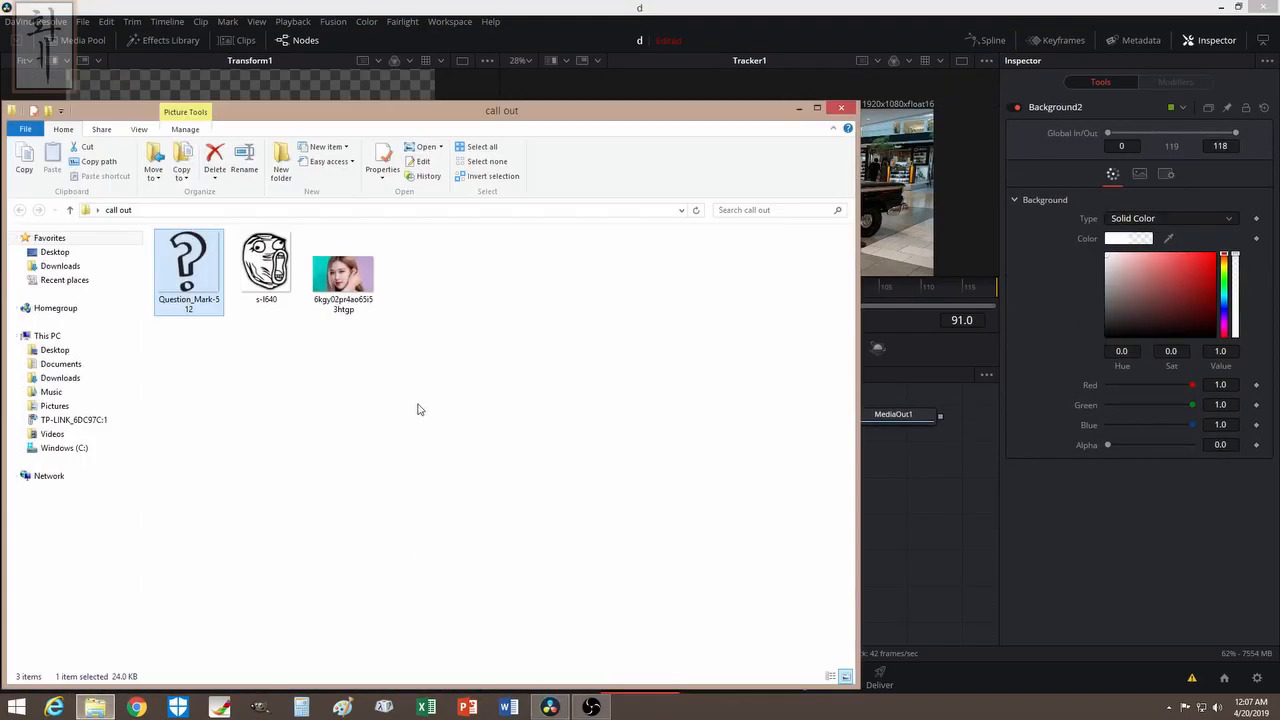
{"action": "left_click_drag", "start_coordinate": [415, 120], "coordinate": [602, 139]}
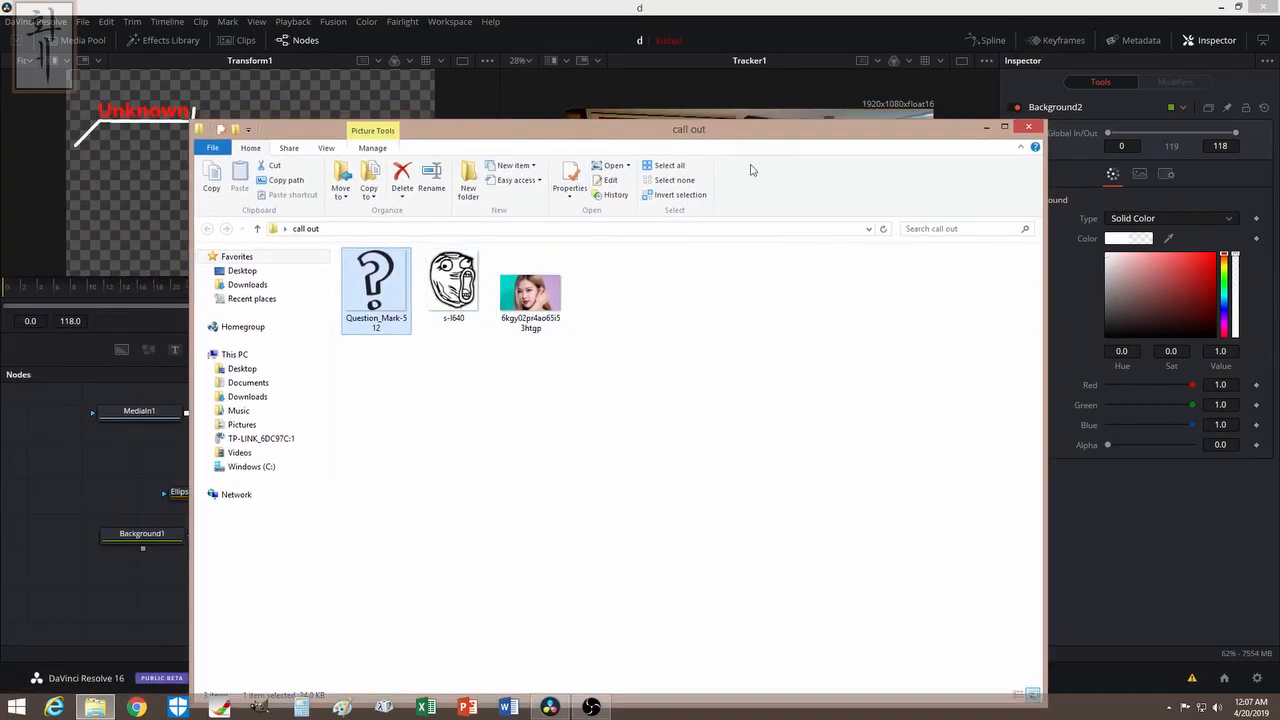
{"action": "left_click_drag", "start_coordinate": [576, 130], "coordinate": [1027, 151]}
{"action": "left_click_drag", "start_coordinate": [920, 160], "coordinate": [1027, 166]}
{"action": "left_click_drag", "start_coordinate": [1014, 315], "coordinate": [668, 486]}
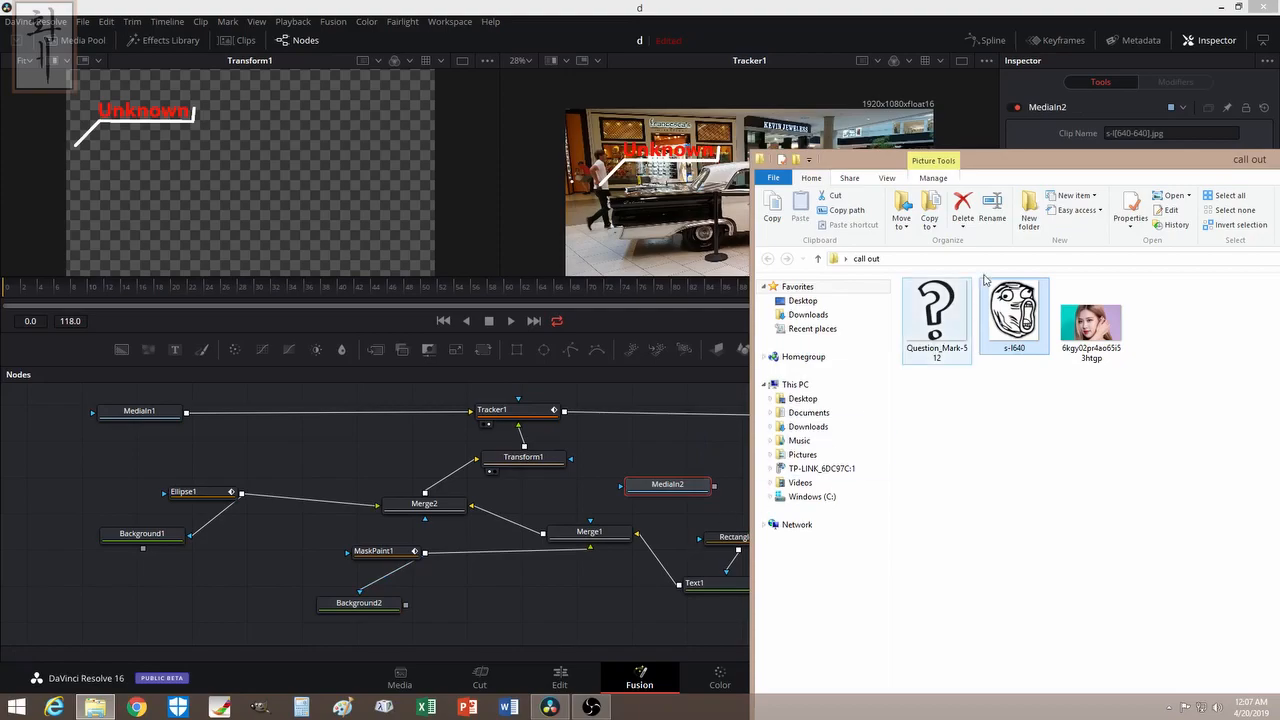
{"action": "left_click_drag", "start_coordinate": [1047, 163], "coordinate": [731, 151]}
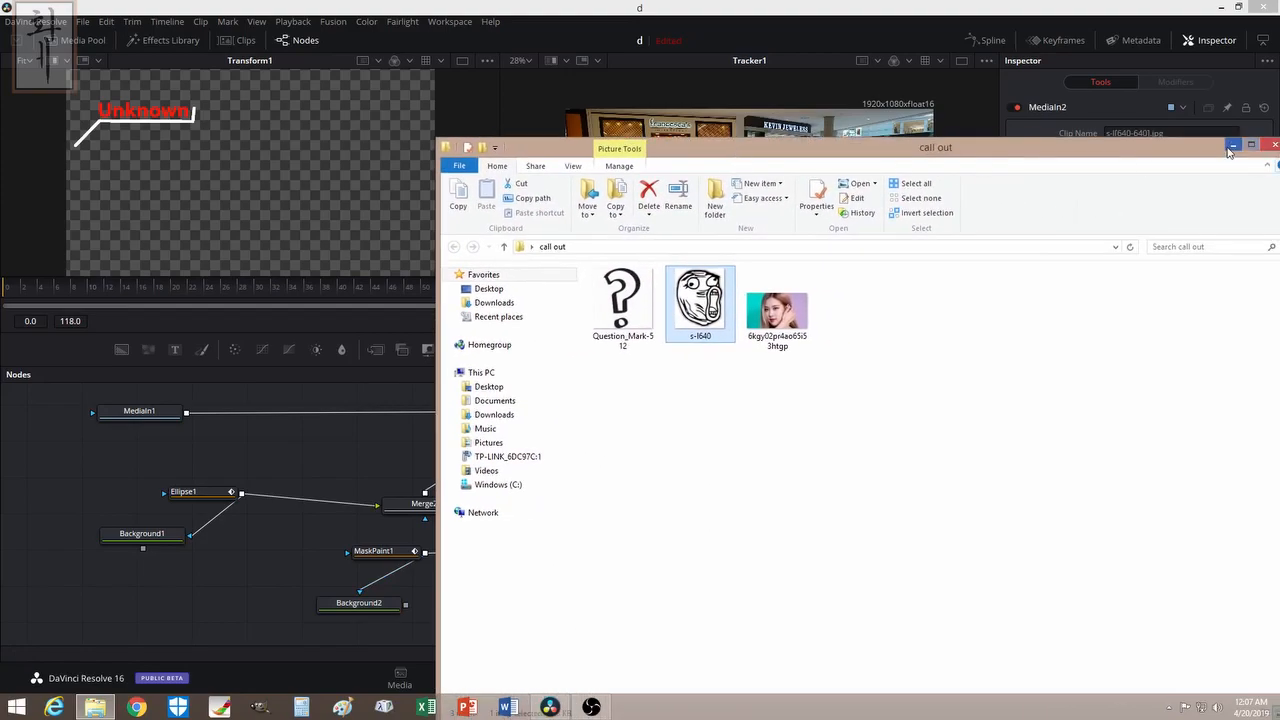
{"action": "left_click", "coordinate": [1227, 147]}
{"action": "left_click_drag", "start_coordinate": [671, 487], "coordinate": [799, 494]}
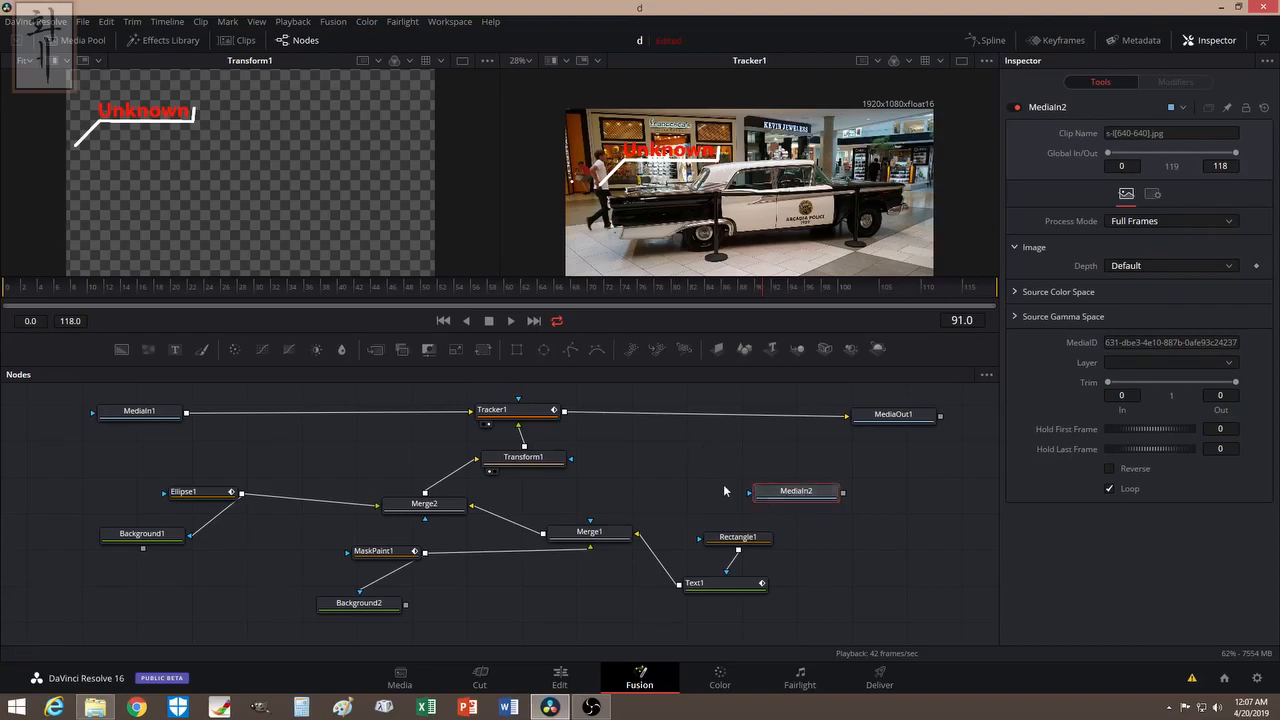
- Add a Transform node after the s-l640 image node, show it in the viewer in place of Transform1, and select it
{"action": "key", "text": "ctrl+space"}
{"action": "type", "text": "transform"}
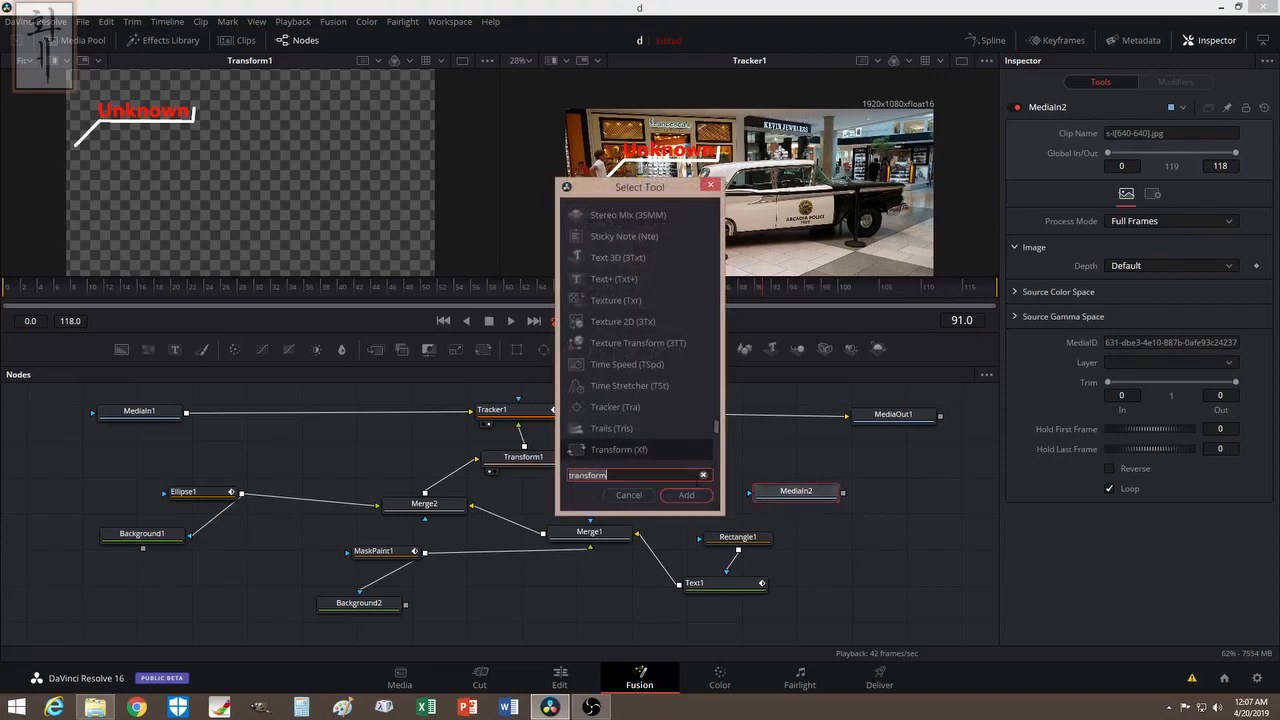
{"action": "left_click", "coordinate": [686, 495]}
{"action": "left_click_drag", "start_coordinate": [886, 489], "coordinate": [688, 462]}
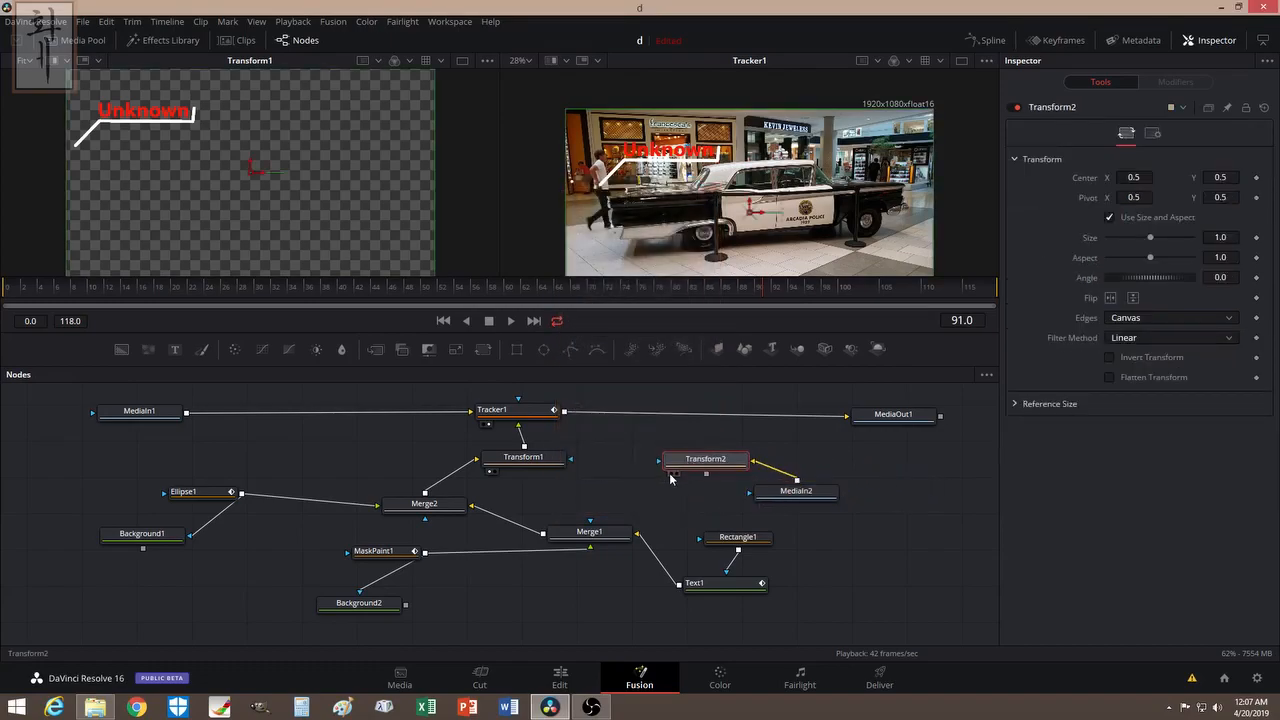
{"action": "left_click", "coordinate": [672, 474]}
{"action": "left_click_drag", "start_coordinate": [796, 492], "coordinate": [842, 504]}
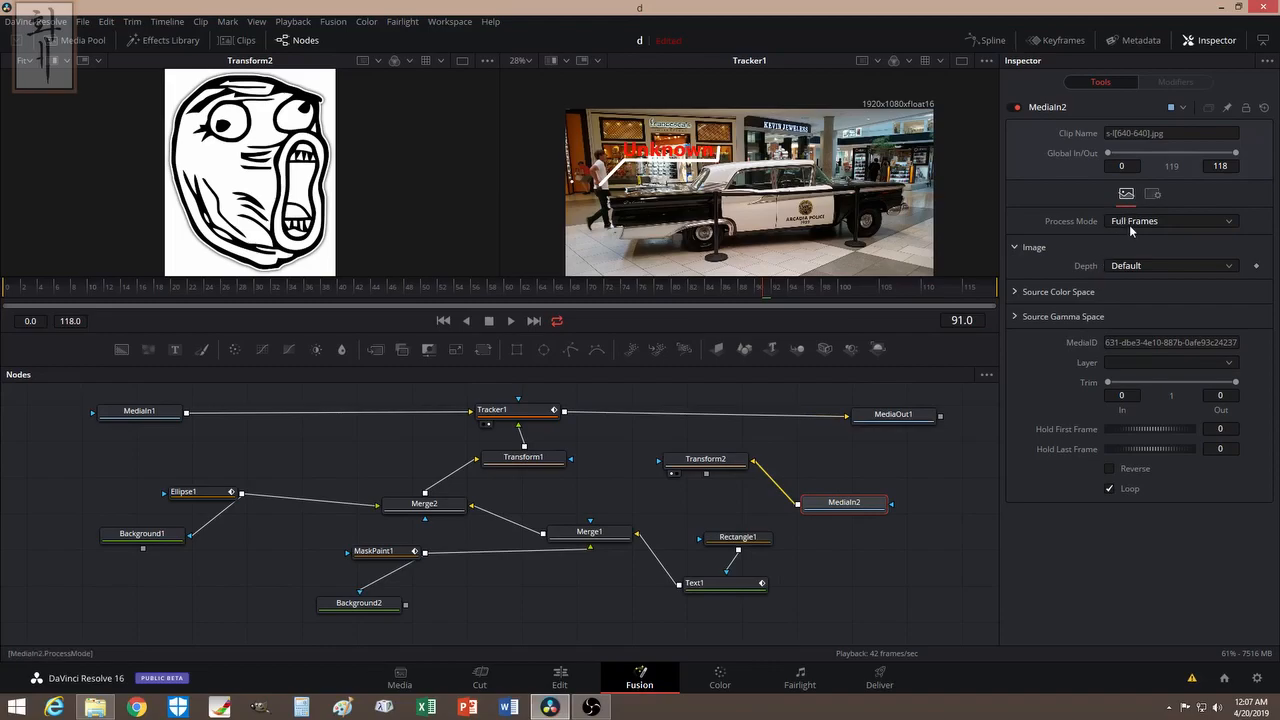
{"action": "left_click", "coordinate": [690, 461]}
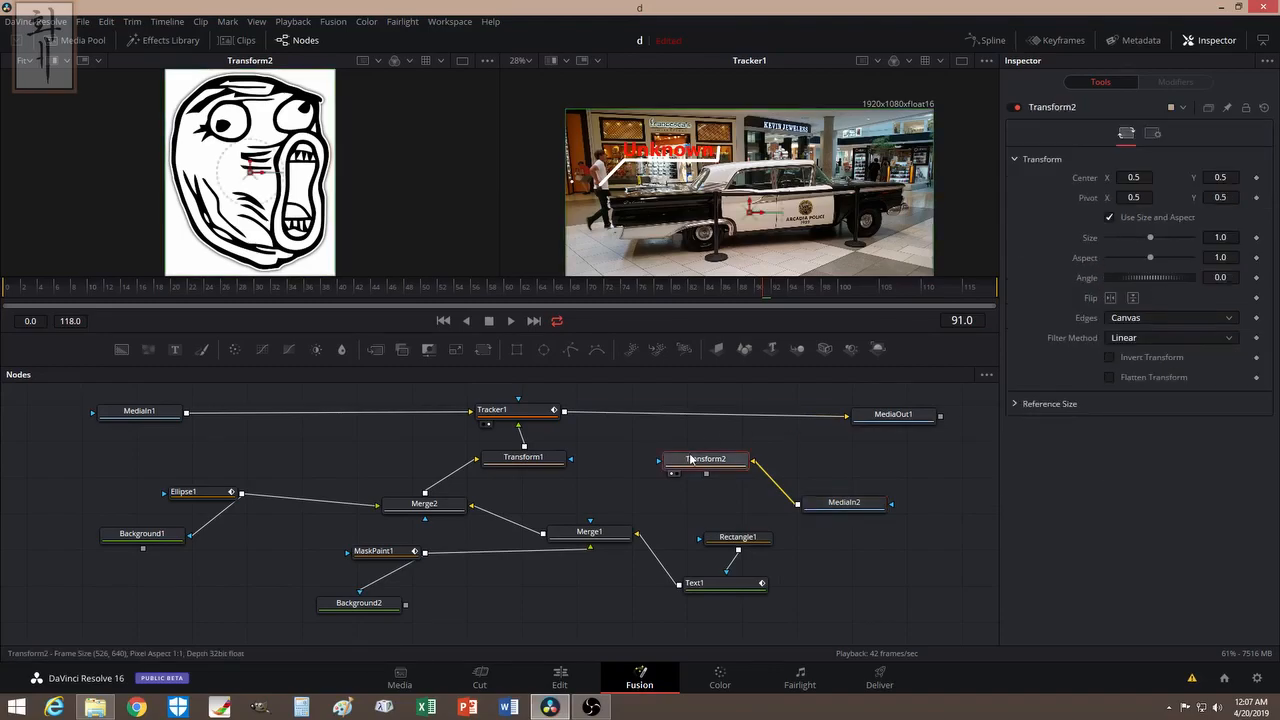
- Reduce Transform2's size to 0.33 and reposition the MediaIn2 and Transform2 nodes to make room in the graph
{"action": "left_click_drag", "start_coordinate": [1149, 241], "coordinate": [1121, 247]}
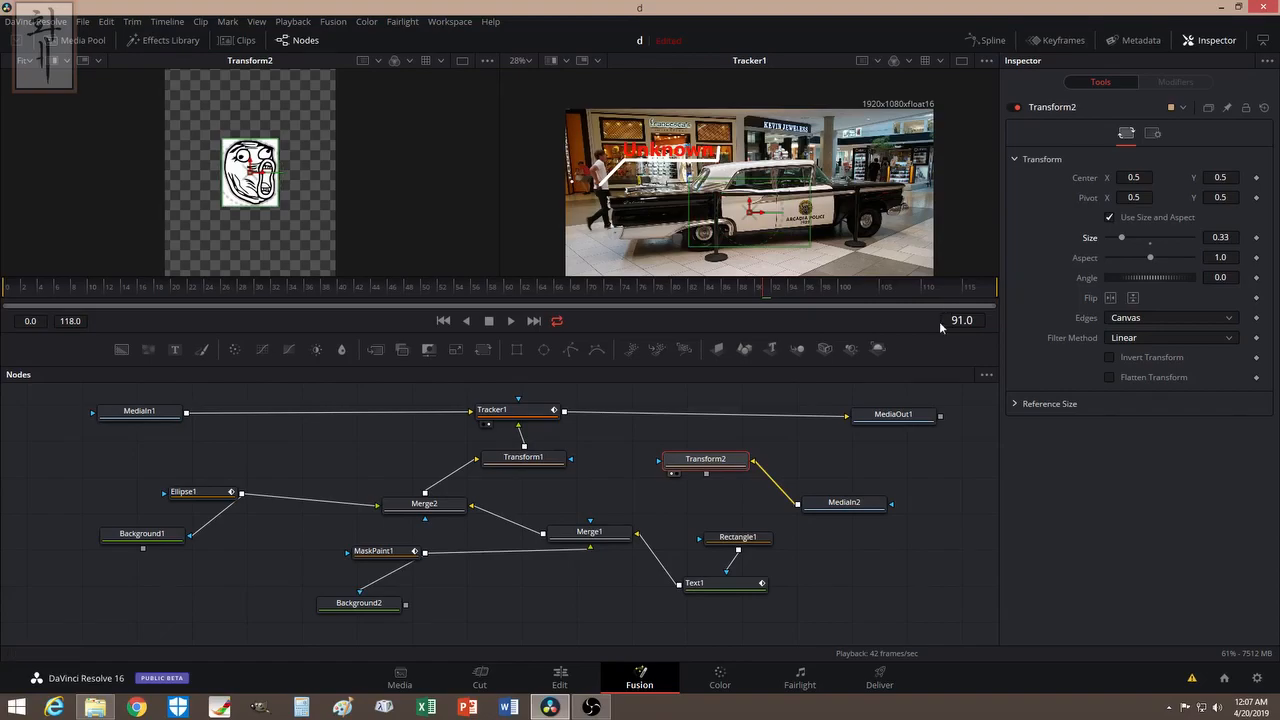
{"action": "left_click_drag", "start_coordinate": [840, 503], "coordinate": [860, 509]}
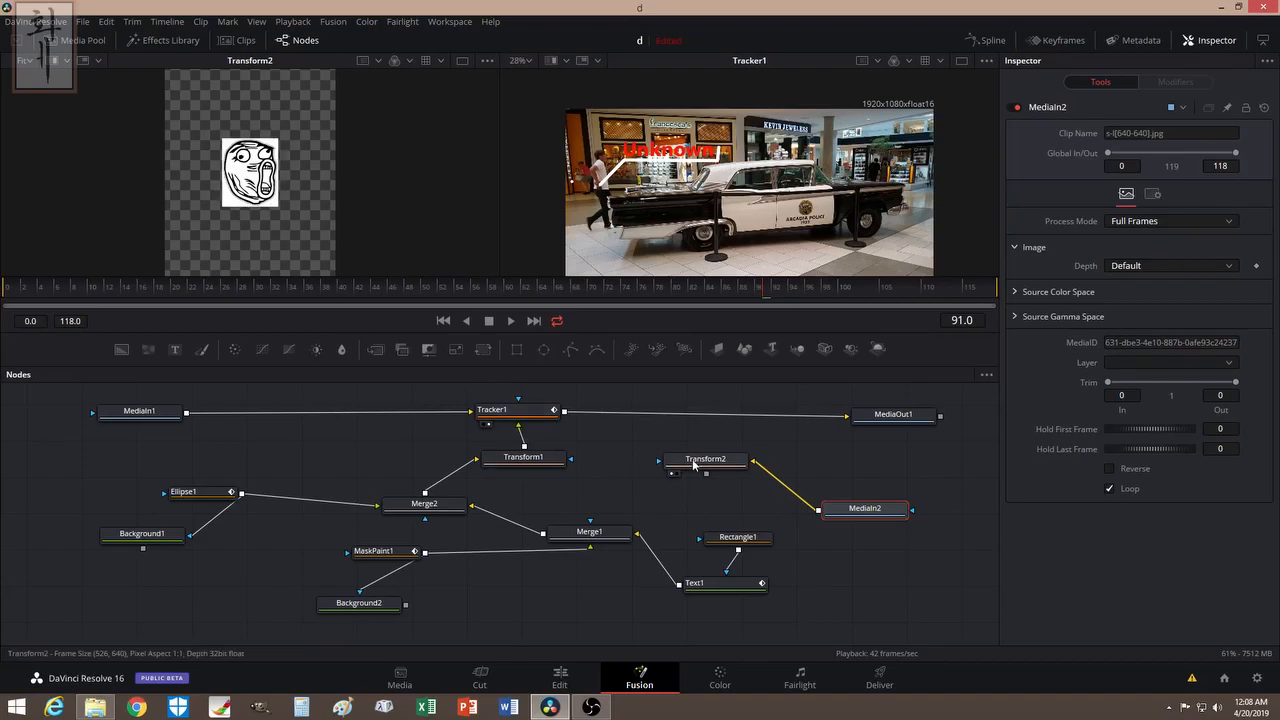
{"action": "left_click_drag", "start_coordinate": [660, 454], "coordinate": [682, 470]}
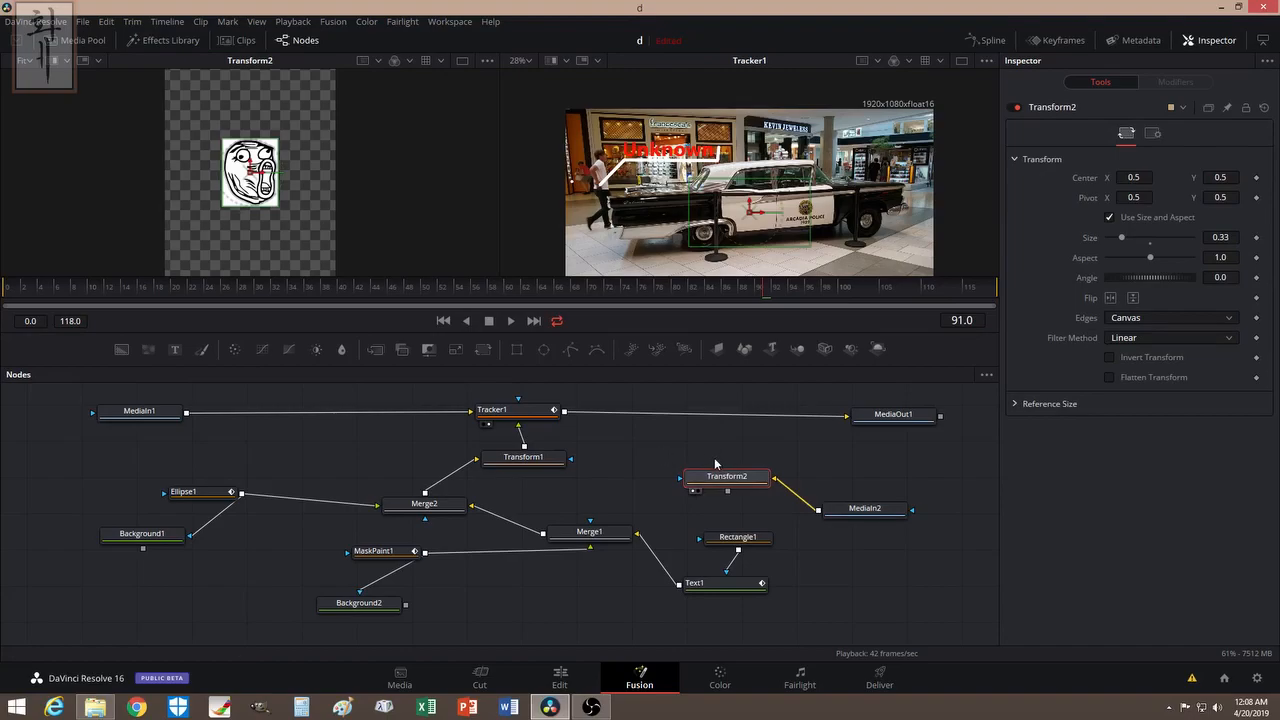
- Add a Merge node after Transform2
{"action": "key", "text": "shift+space"}
{"action": "type", "text": "transform"}
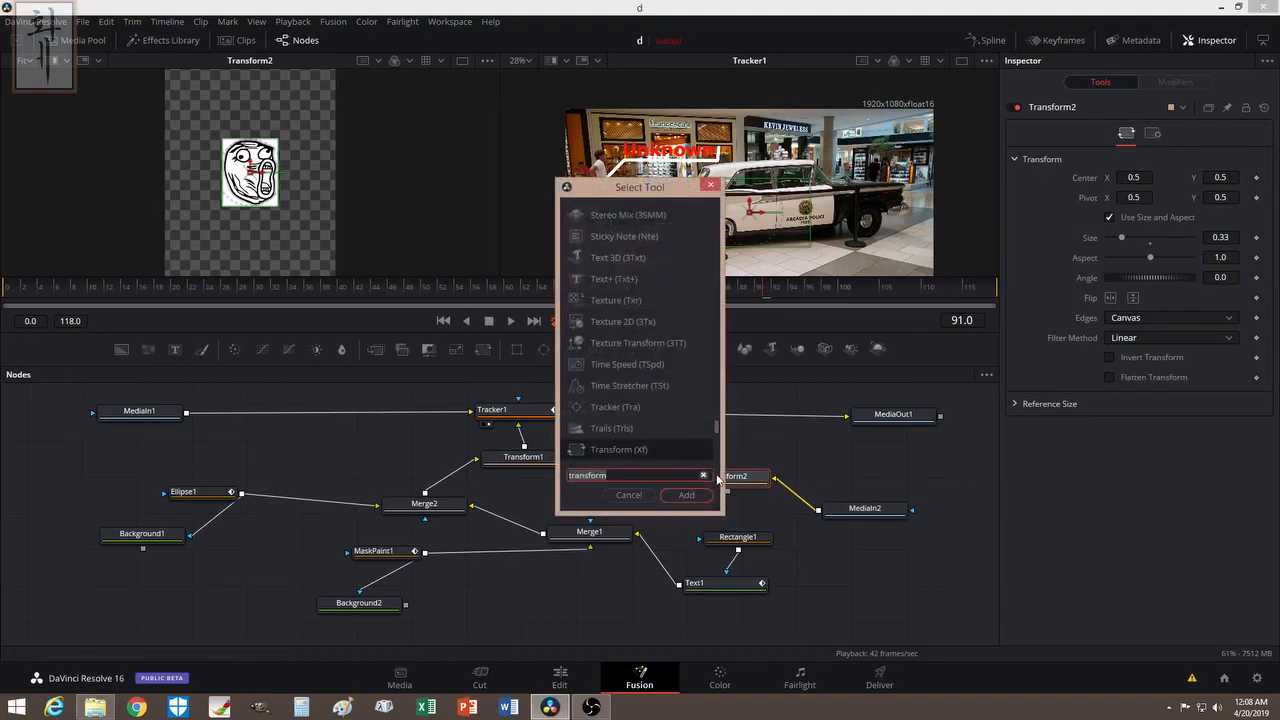
{"action": "key", "text": "BackSpace"}
{"action": "key", "text": "BackSpace"}
{"action": "key", "text": "BackSpace"}
{"action": "key", "text": "BackSpace"}
{"action": "key", "text": "BackSpace"}
{"action": "key", "text": "BackSpace"}
{"action": "key", "text": "BackSpace"}
{"action": "key", "text": "BackSpace"}
{"action": "key", "text": "BackSpace"}
{"action": "type", "text": "merge"}
{"action": "key", "text": "Return"}
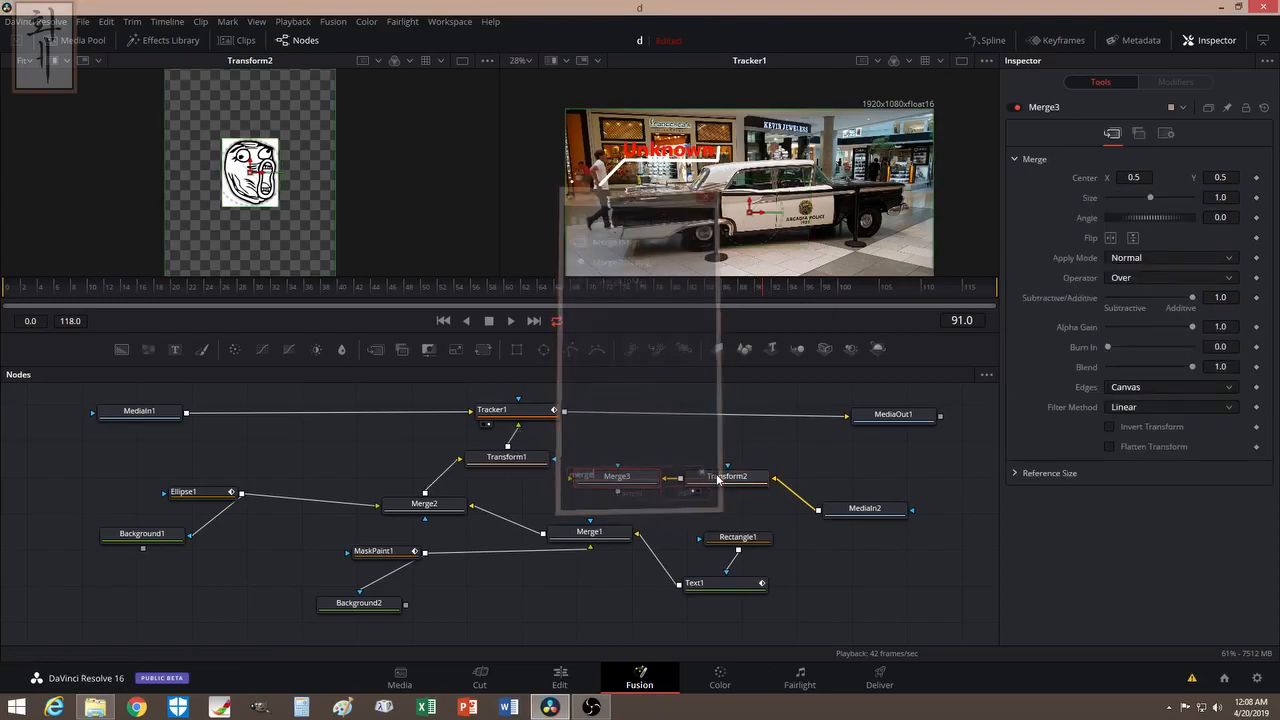
- Rearrange the nodes and insert Merge3 into the connection between Transform1 and Tracker1 so the face joins the callout
{"action": "left_click_drag", "start_coordinate": [620, 477], "coordinate": [659, 454]}
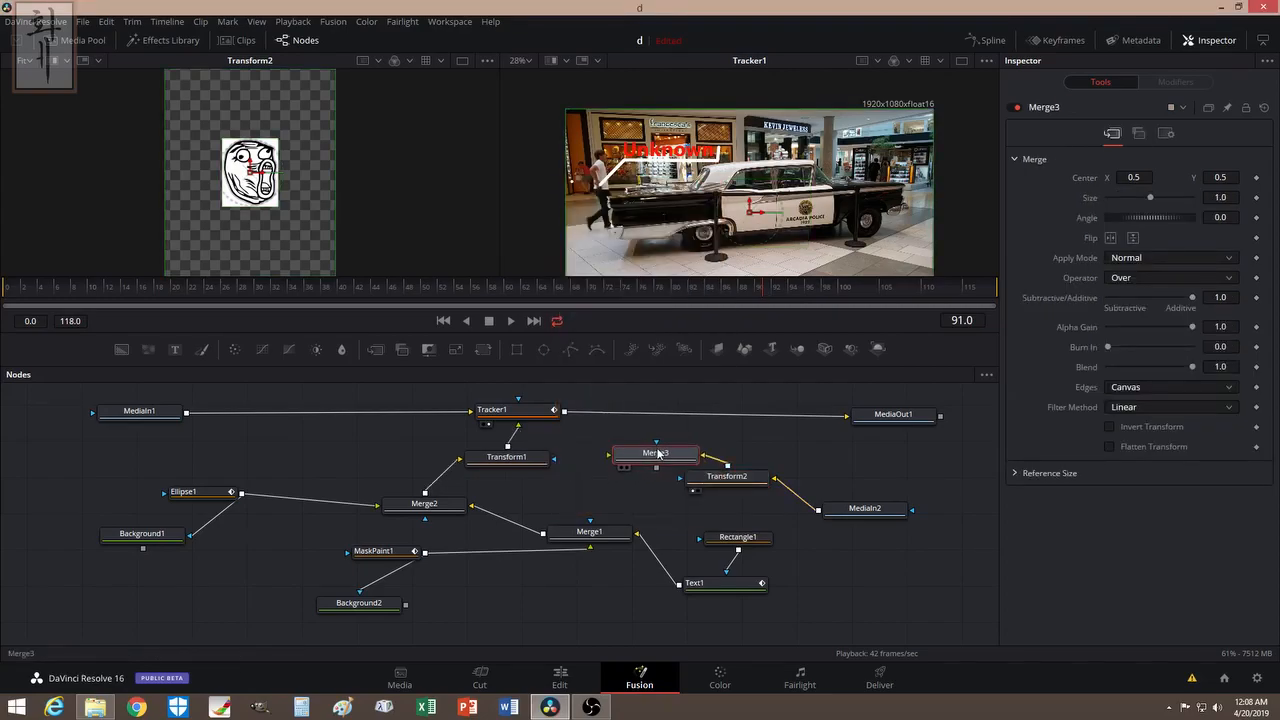
{"action": "left_click_drag", "start_coordinate": [728, 478], "coordinate": [738, 496]}
{"action": "left_click_drag", "start_coordinate": [651, 459], "coordinate": [640, 457]}
{"action": "left_click_drag", "start_coordinate": [519, 449], "coordinate": [518, 402]}
{"action": "left_click", "coordinate": [519, 437]}
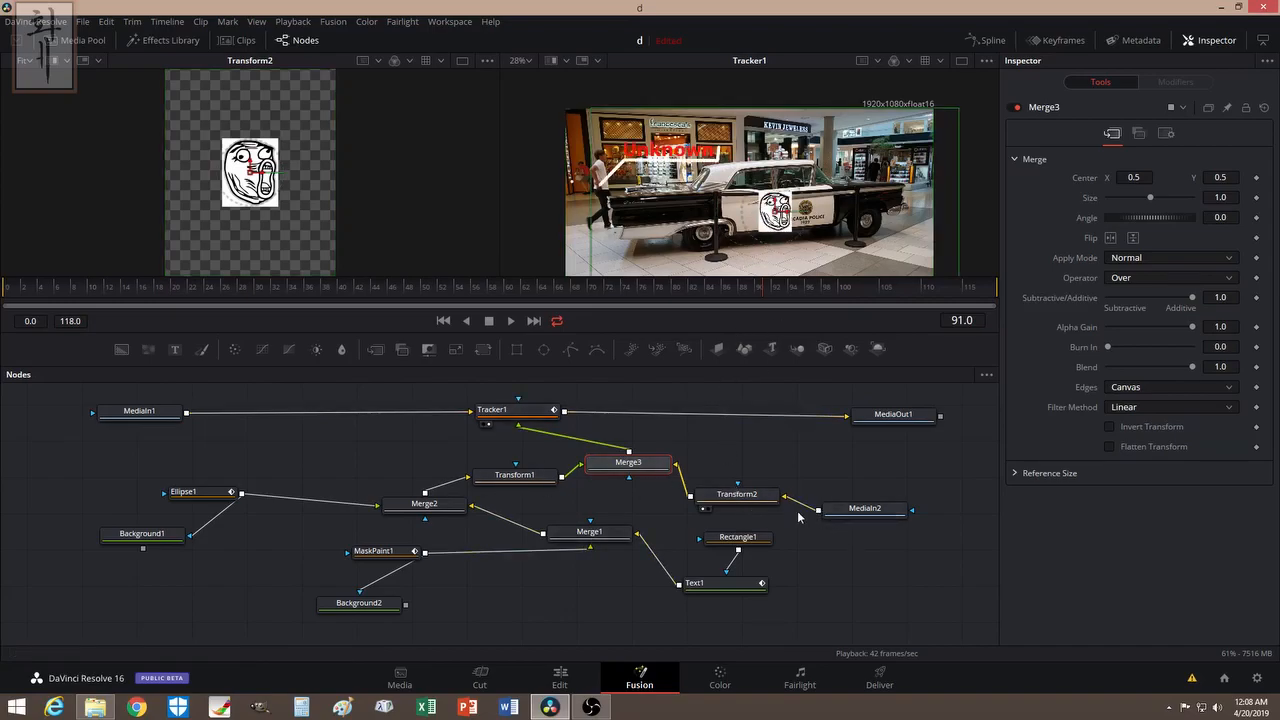
- Move Transform2's centre to about X 0.133, Y 1.072 and keyframe its size at 0 on frame 84
{"action": "left_click", "coordinate": [744, 499]}
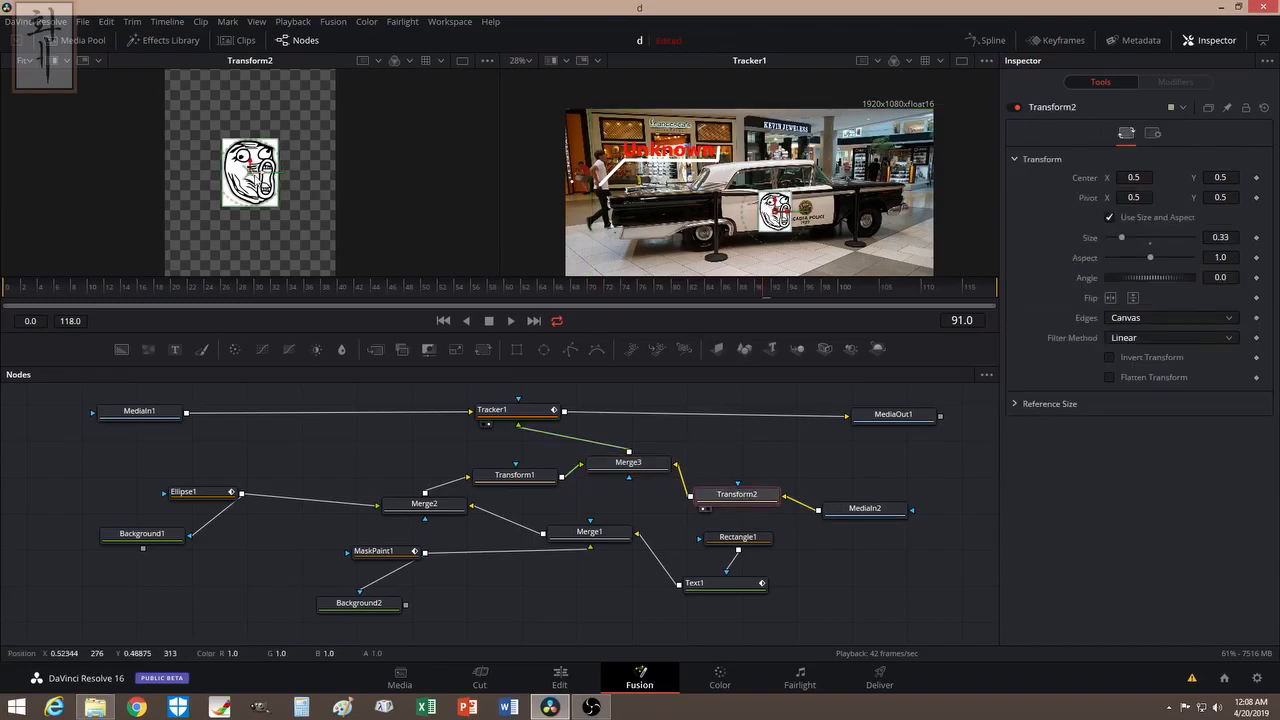
{"action": "left_click_drag", "start_coordinate": [249, 170], "coordinate": [186, 51]}
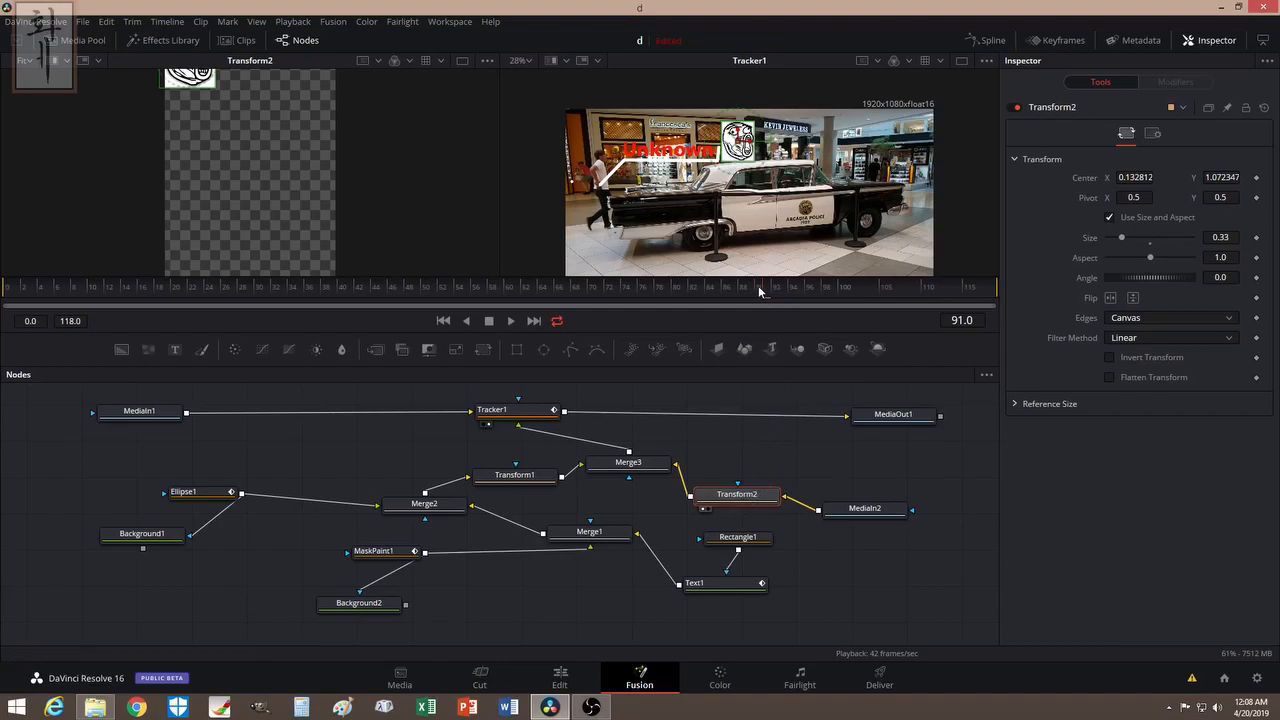
{"action": "left_click_drag", "start_coordinate": [753, 290], "coordinate": [706, 290]}
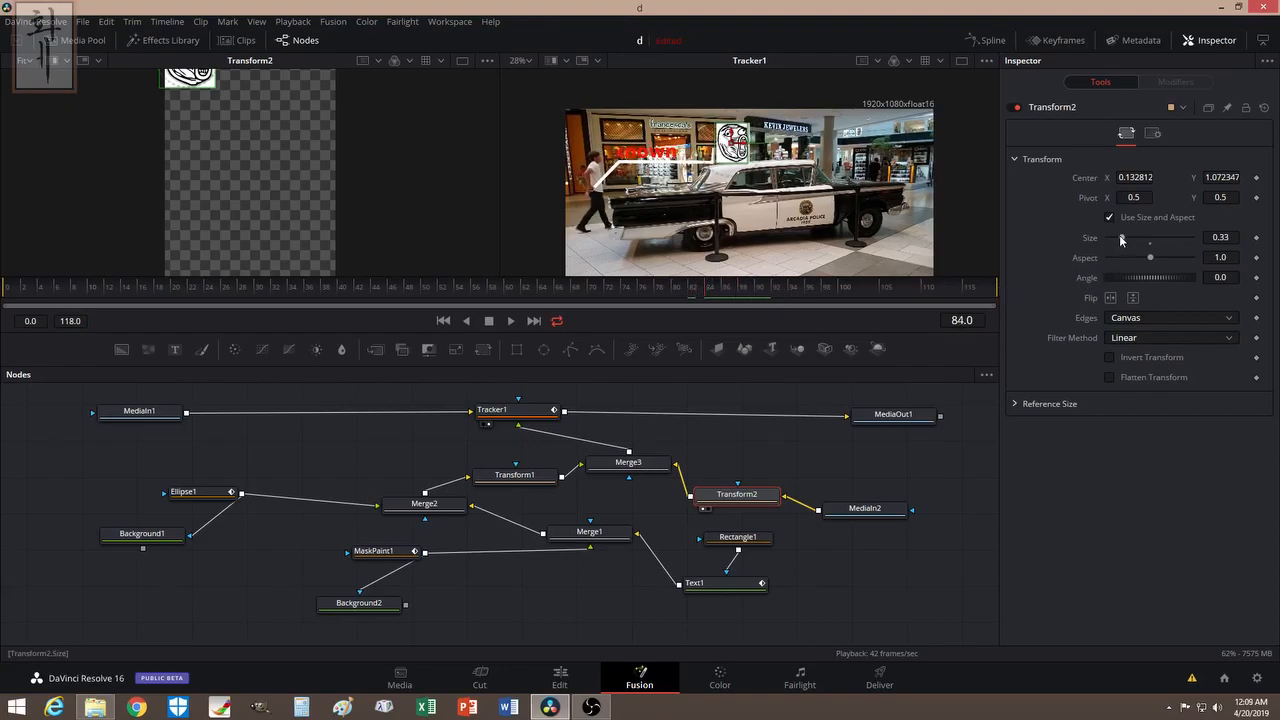
{"action": "left_click_drag", "start_coordinate": [1122, 240], "coordinate": [1106, 240]}
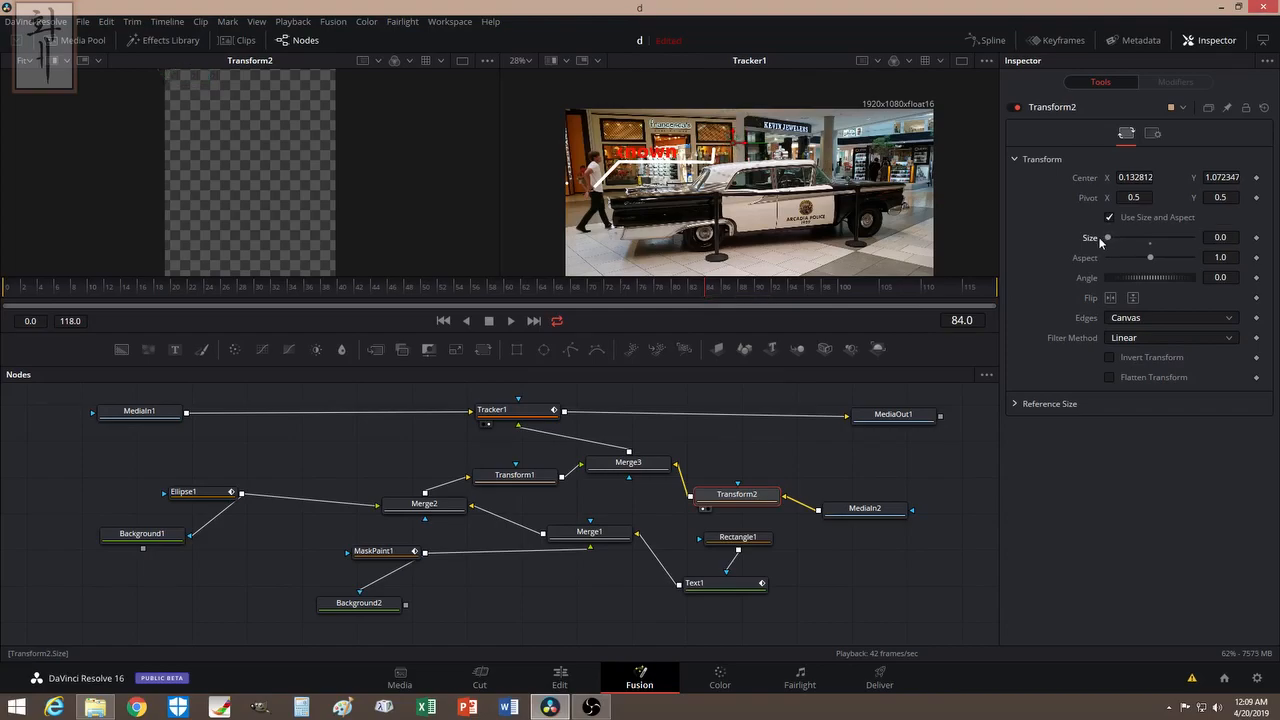
{"action": "left_click", "coordinate": [1256, 237]}
- Set Transform2's size to 0.33 at frame 90 and scrub back over the preceding frames to check the face's growth
{"action": "left_click_drag", "start_coordinate": [712, 289], "coordinate": [758, 292]}
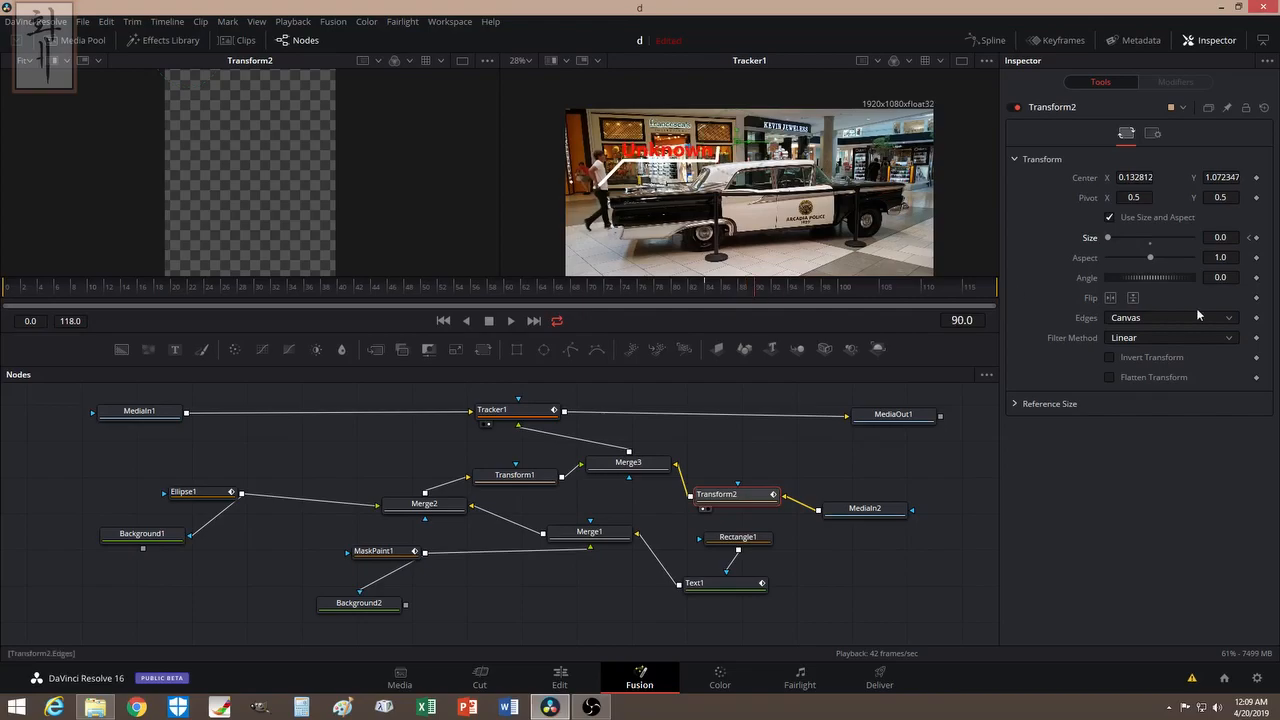
{"action": "left_click_drag", "start_coordinate": [1109, 241], "coordinate": [1123, 248]}
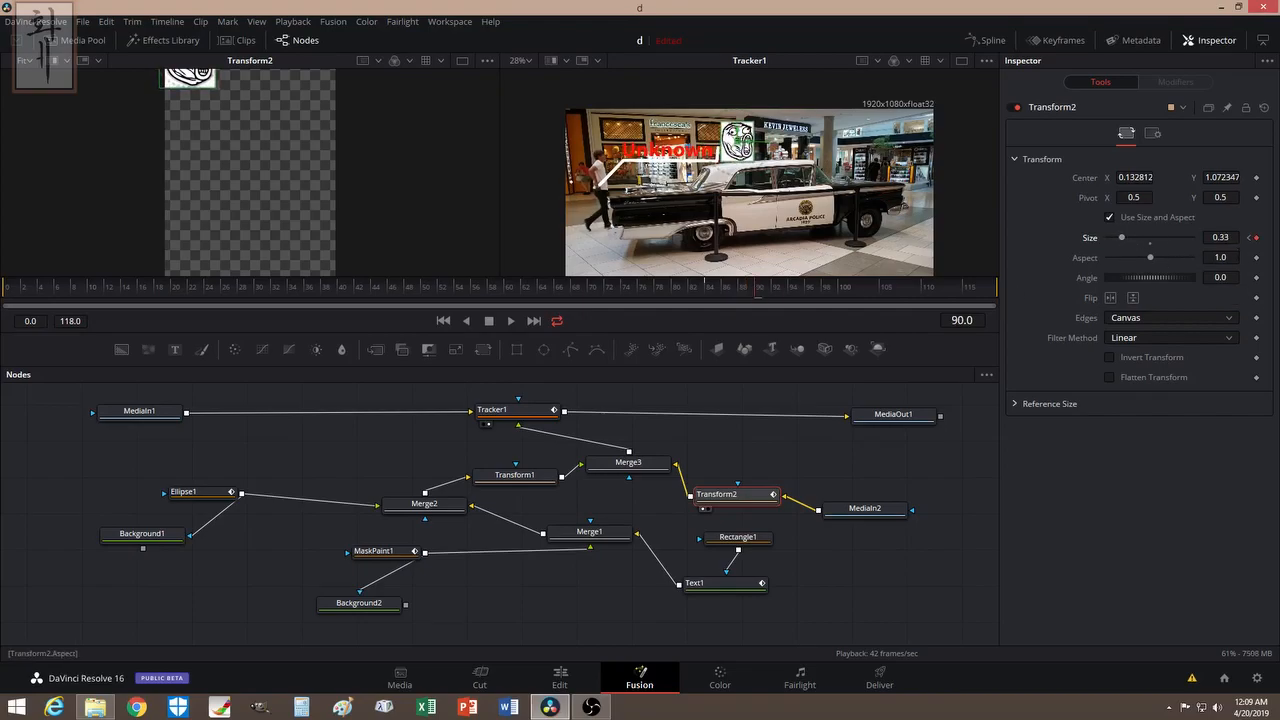
{"action": "mouse_move", "coordinate": [752, 287]}
{"action": "left_mouse_down"}
{"action": "mouse_move", "coordinate": [710, 285]}
{"action": "mouse_move", "coordinate": [756, 290]}
{"action": "left_mouse_up"}
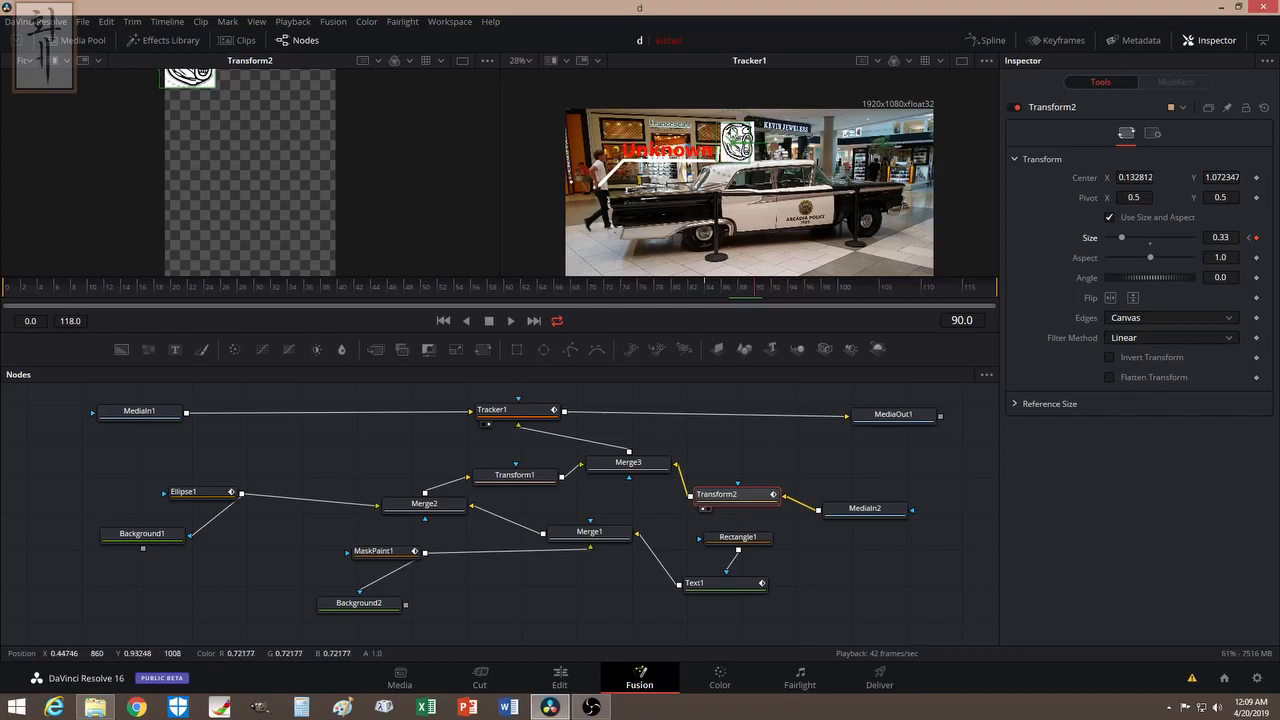
- Insert a Luma Keyer between MediaIn2 and Transform2 and show it in the viewer in place of Transform2
{"action": "left_click_drag", "start_coordinate": [864, 512], "coordinate": [882, 521]}
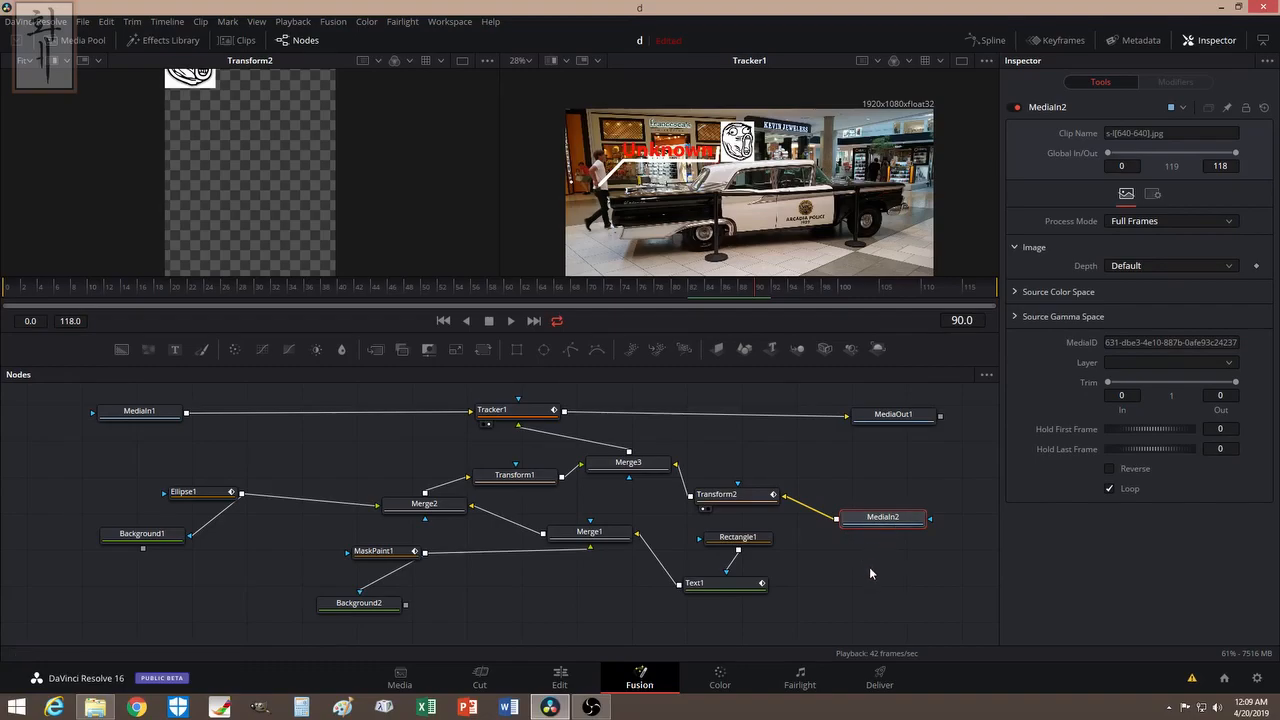
{"action": "key", "text": "shift+space"}
{"action": "type", "text": "merge"}
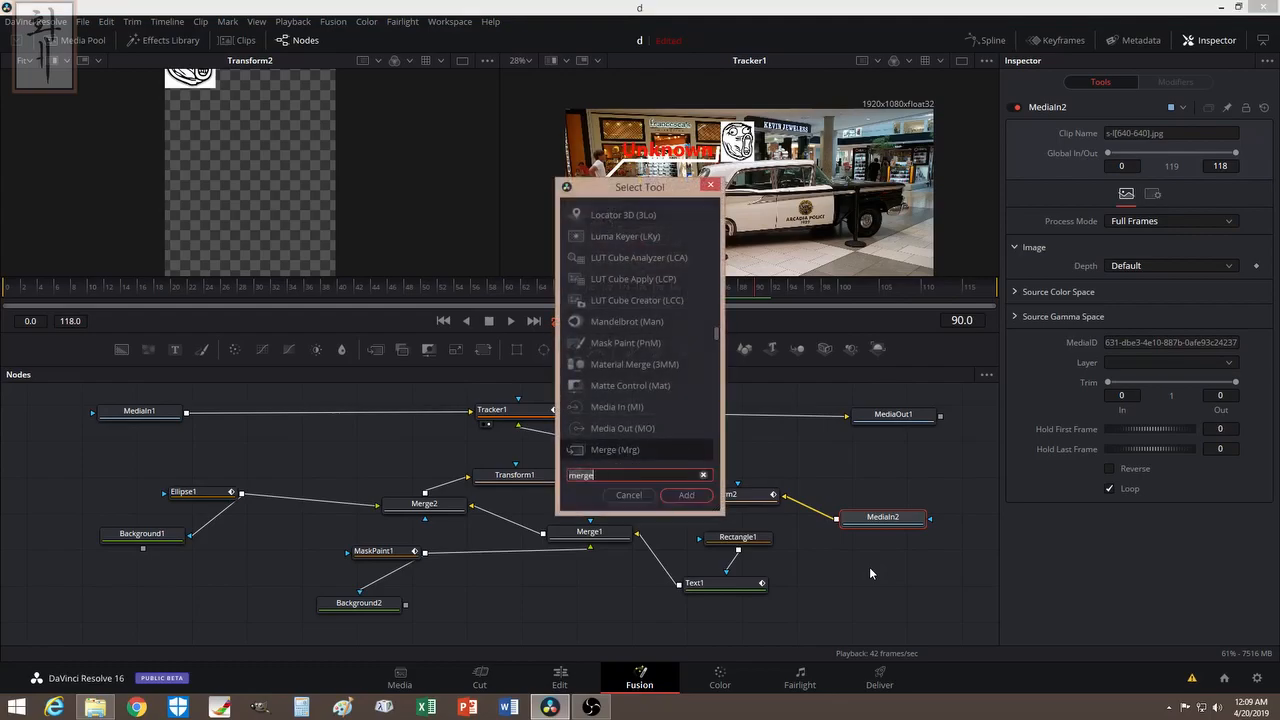
{"action": "key", "text": "BackSpace"}
{"action": "key", "text": "BackSpace"}
{"action": "key", "text": "BackSpace"}
{"action": "key", "text": "BackSpace"}
{"action": "key", "text": "BackSpace"}
{"action": "type", "text": "luma"}
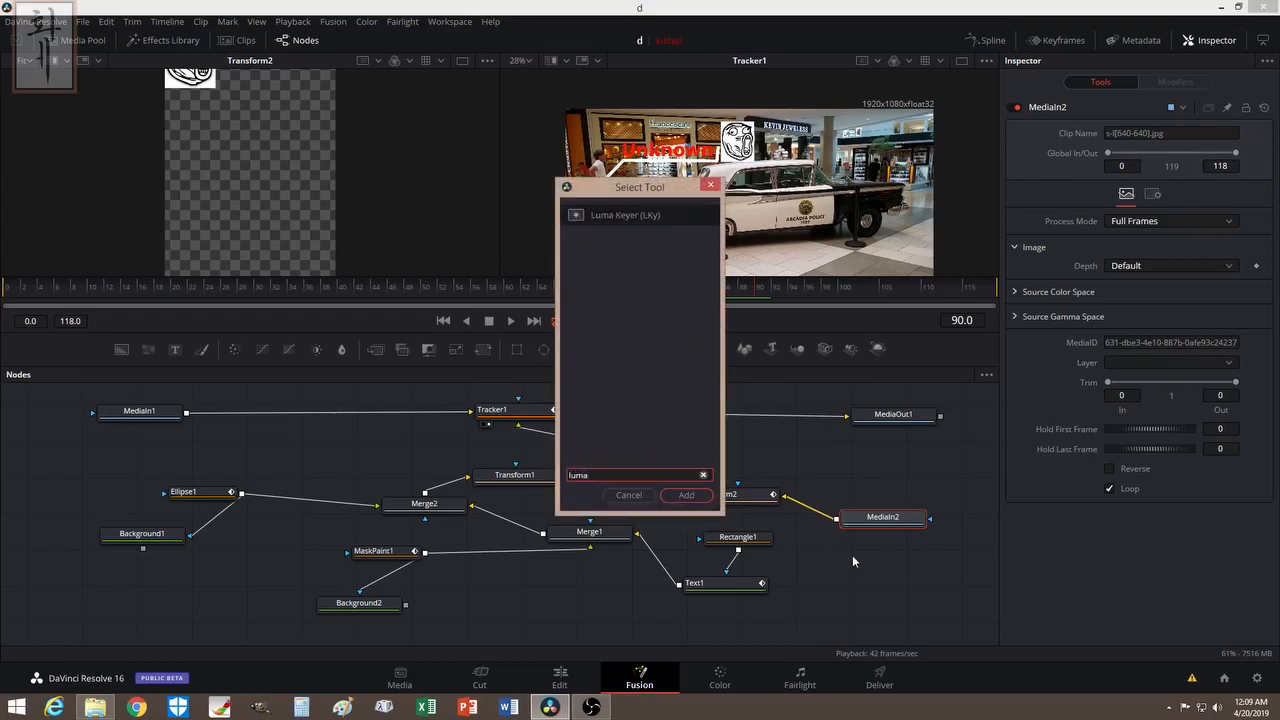
{"action": "left_click", "coordinate": [684, 495]}
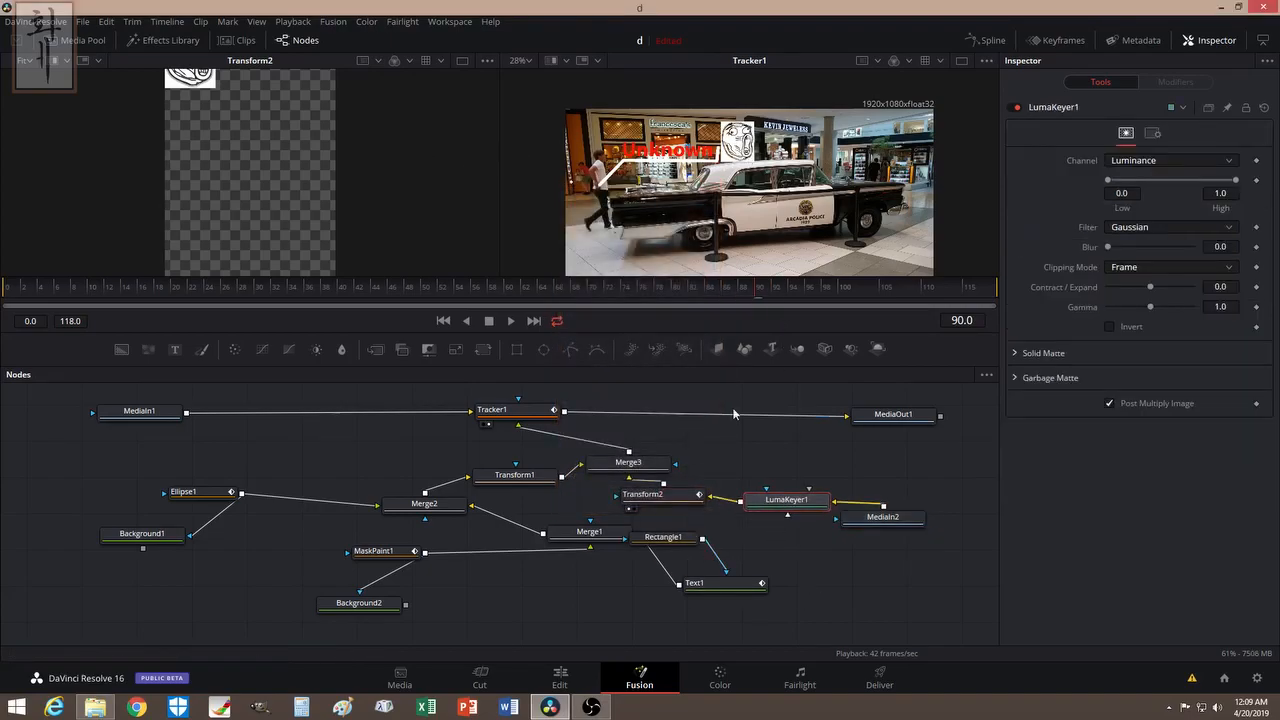
{"action": "left_click", "coordinate": [755, 516]}
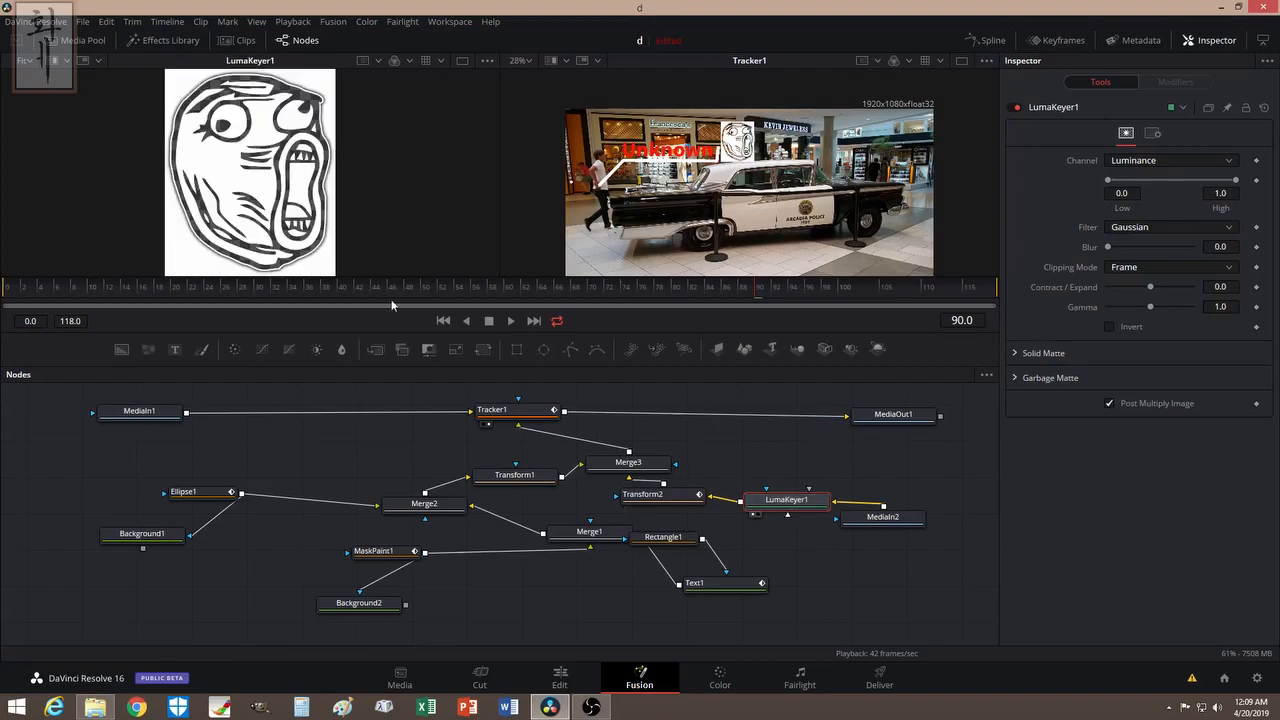
{"action": "left_click_drag", "start_coordinate": [777, 505], "coordinate": [777, 501]}
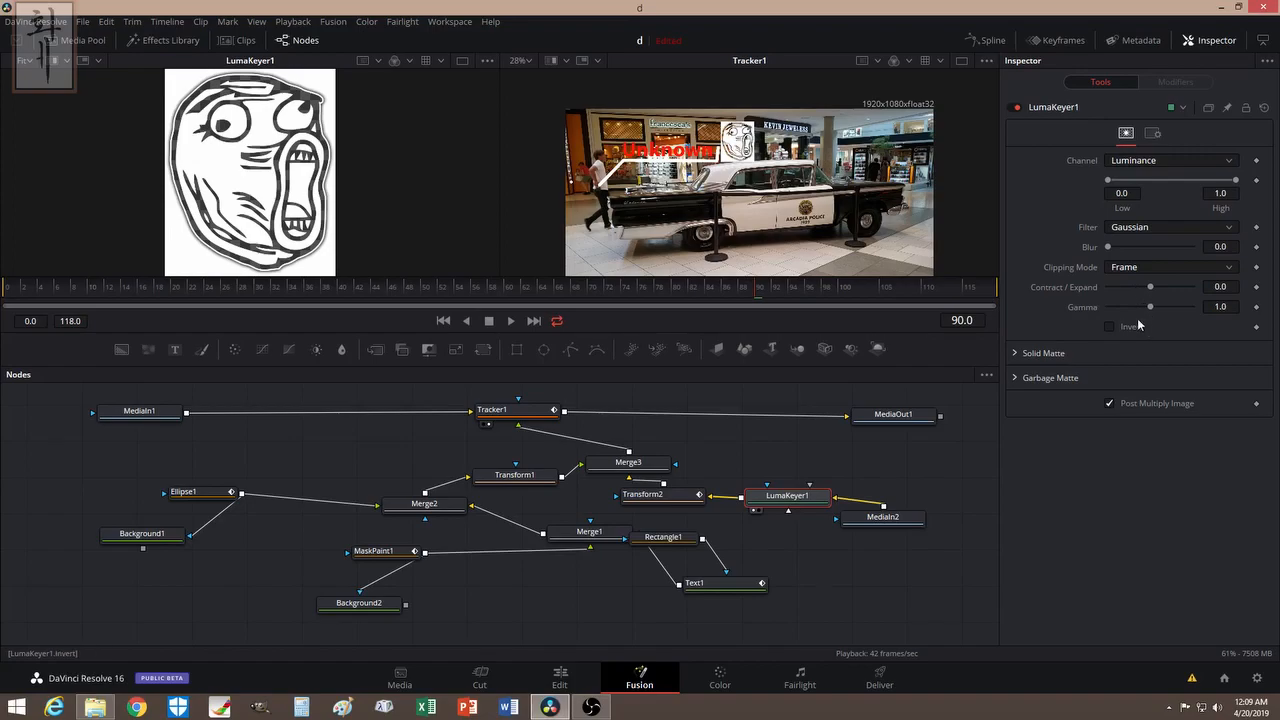
- Invert LumaKeyer1's matte, raise its gamma to 3.0 and set Contract / Expand to 0.05
{"action": "left_click_drag", "start_coordinate": [1151, 311], "coordinate": [1149, 312]}
{"action": "left_click", "coordinate": [1109, 326]}
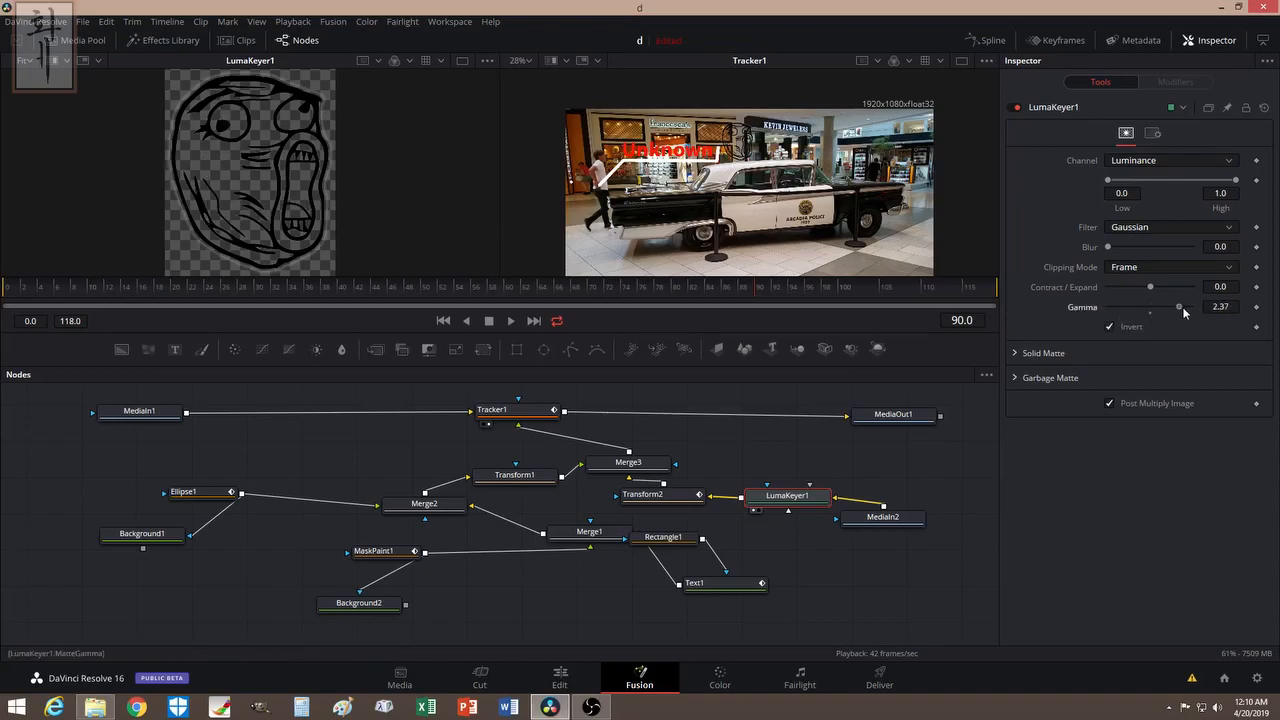
{"action": "left_click_drag", "start_coordinate": [1180, 306], "coordinate": [1200, 307]}
{"action": "left_click_drag", "start_coordinate": [1150, 287], "coordinate": [1152, 288]}
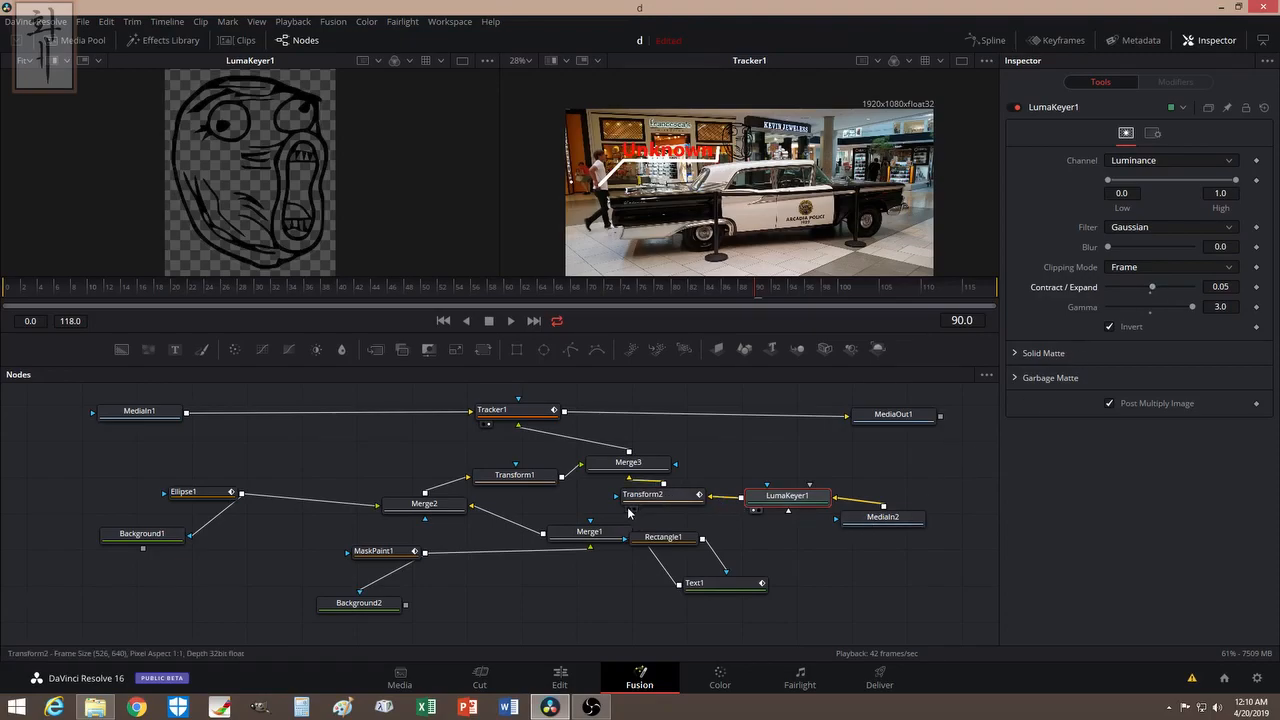
- Preview Transform2, return the viewer to LumaKeyer1, and try other blur and gamma values on the key
{"action": "key", "text": "1"}
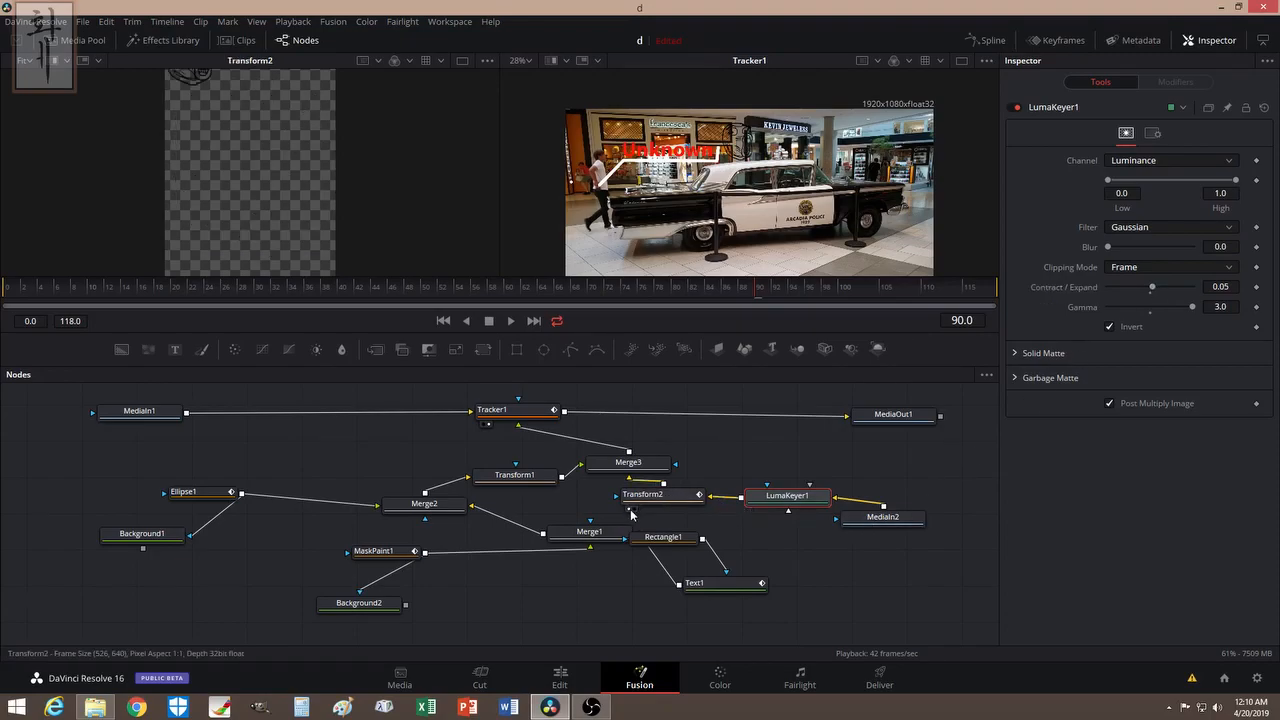
{"action": "key", "text": "1"}
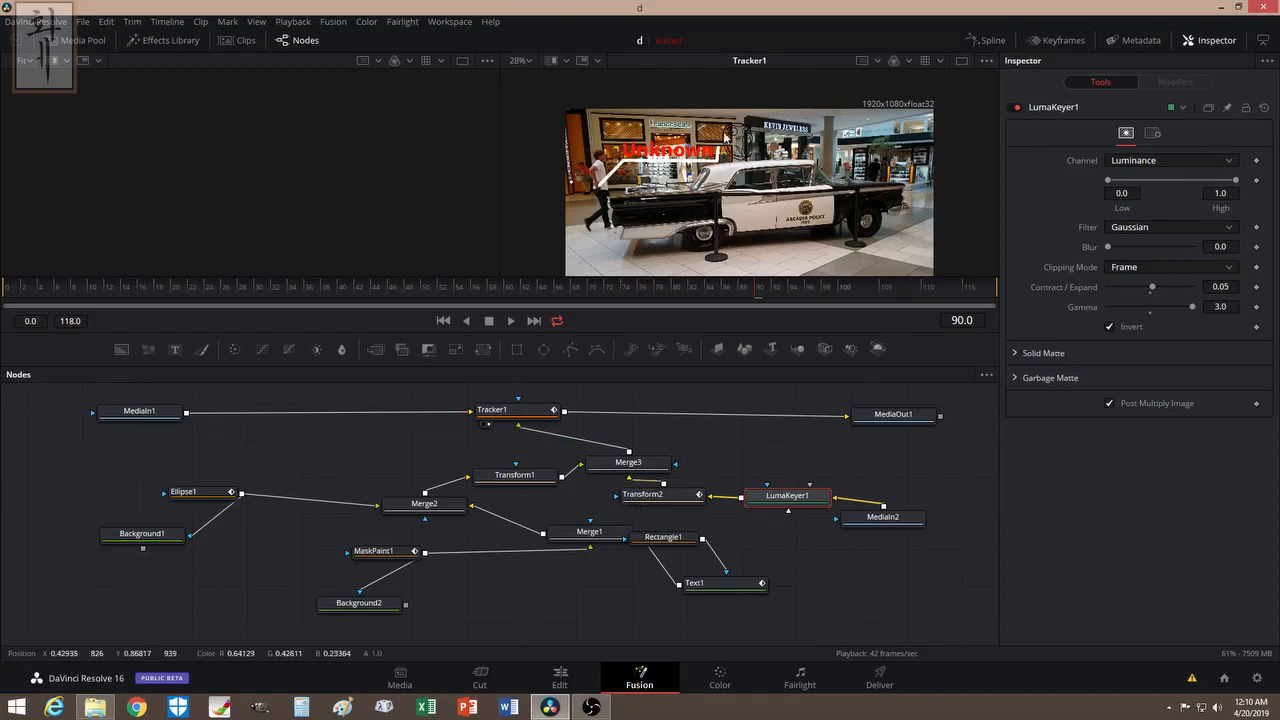
{"action": "left_click", "coordinate": [752, 510]}
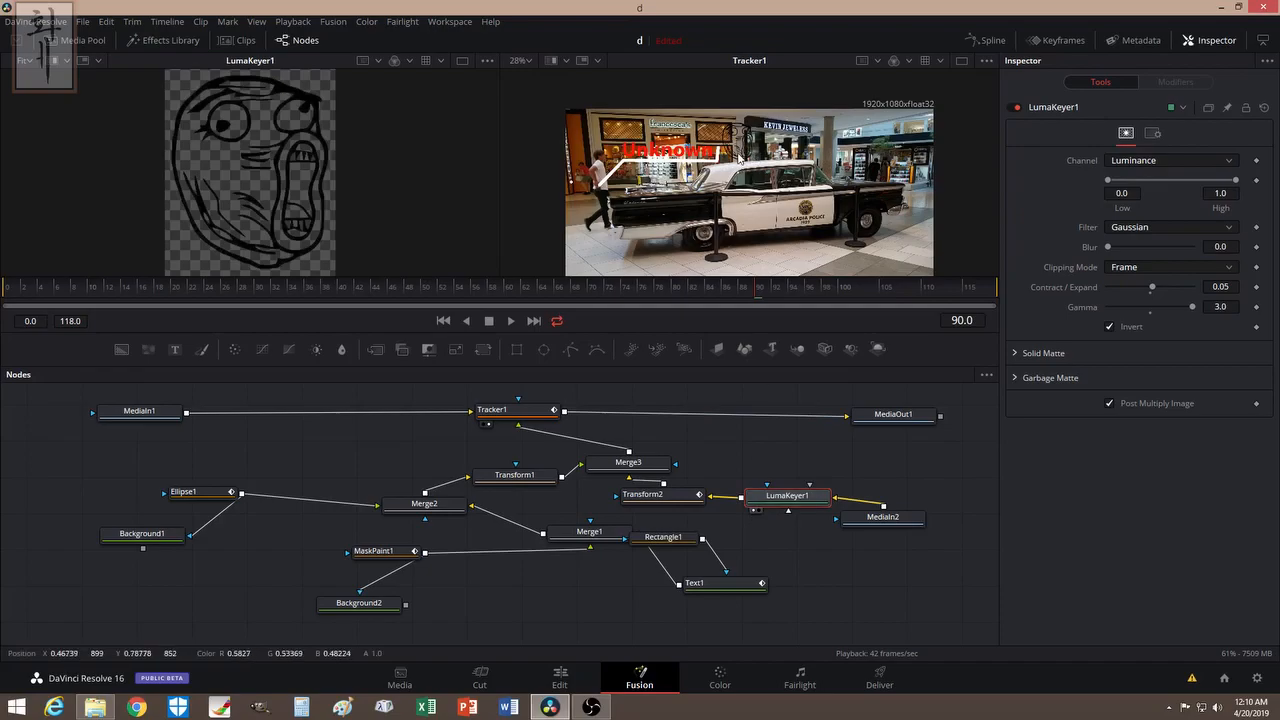
{"action": "left_click_drag", "start_coordinate": [1114, 247], "coordinate": [1087, 249]}
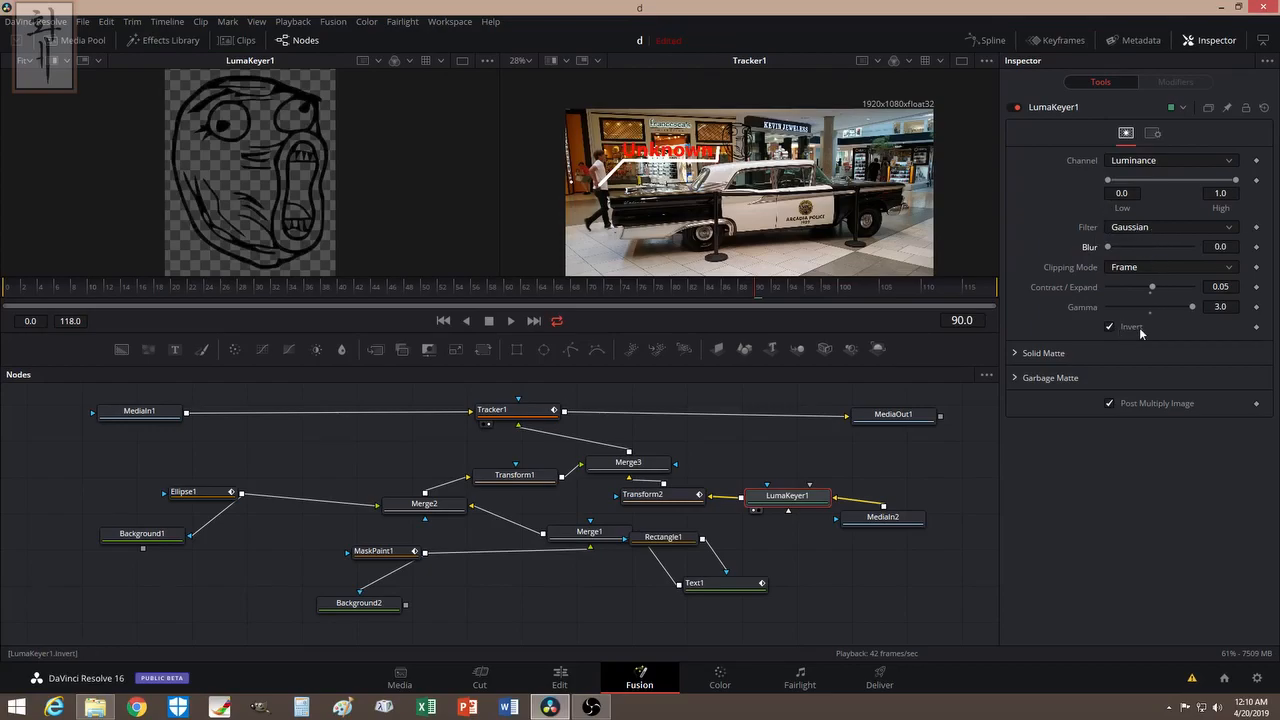
{"action": "left_click_drag", "start_coordinate": [1192, 313], "coordinate": [1220, 309]}
- Spread the MediaIn2 and LumaKeyer1 nodes farther apart in the node graph
{"action": "left_click_drag", "start_coordinate": [891, 526], "coordinate": [903, 548]}
{"action": "left_click", "coordinate": [903, 548]}
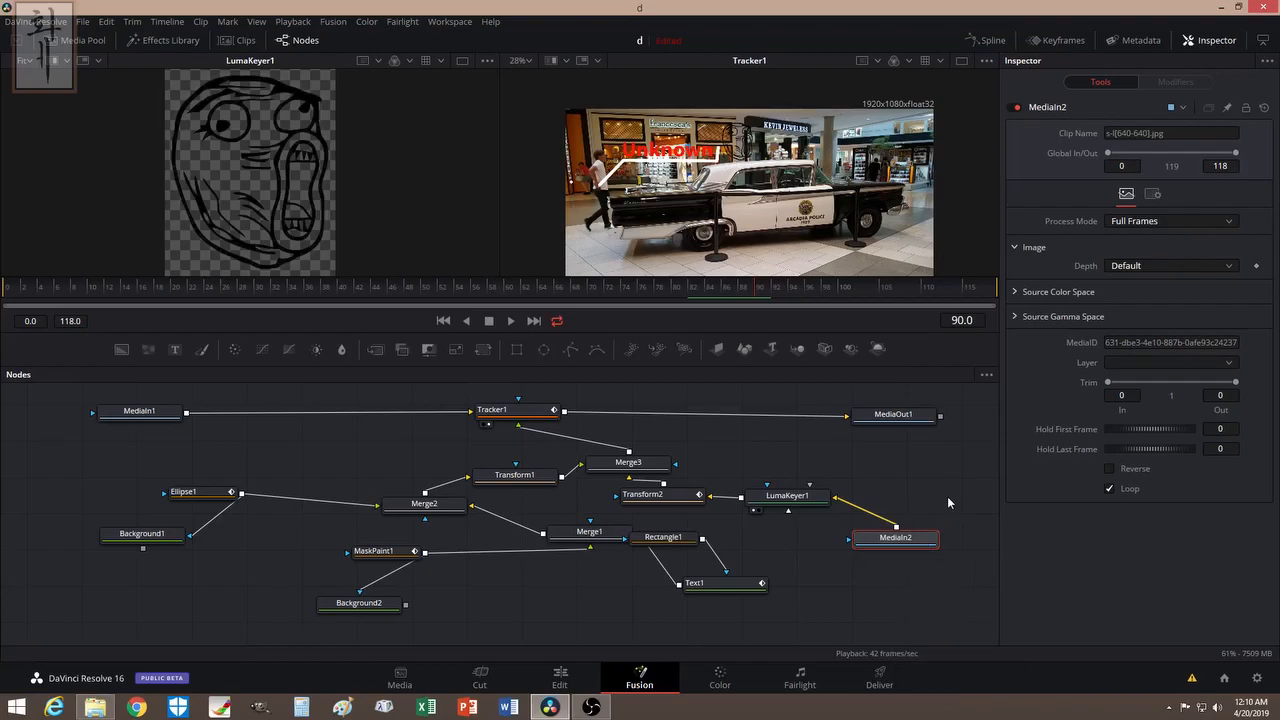
{"action": "left_click_drag", "start_coordinate": [797, 498], "coordinate": [829, 500]}
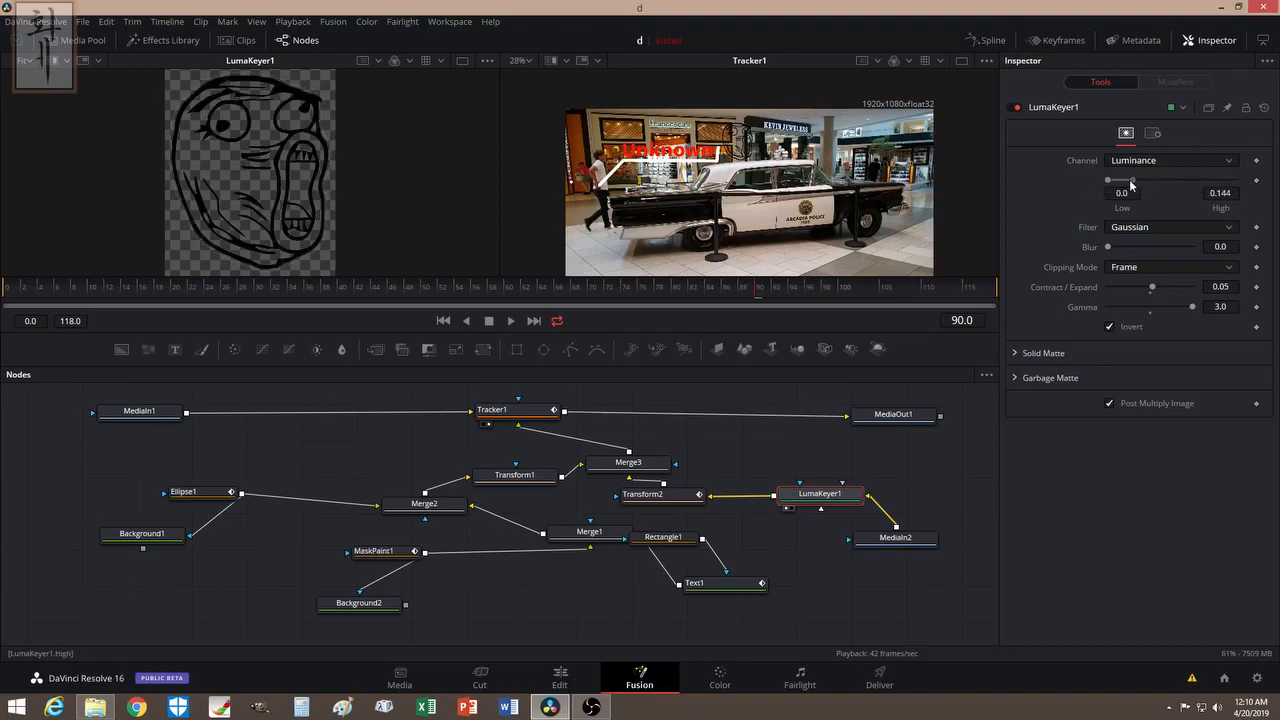
- Look through LumaKeyer1's filter choices, Solid Matte options and common settings
{"action": "left_click", "coordinate": [1218, 229]}
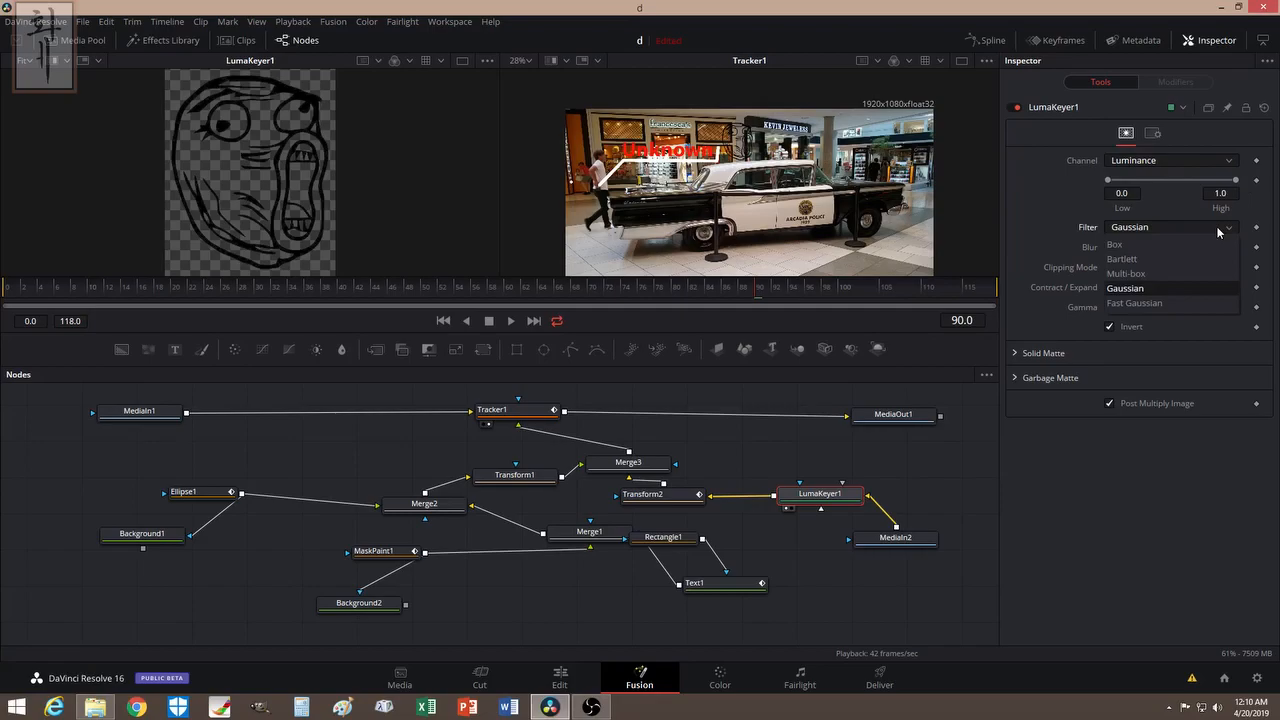
{"action": "left_click", "coordinate": [1128, 288]}
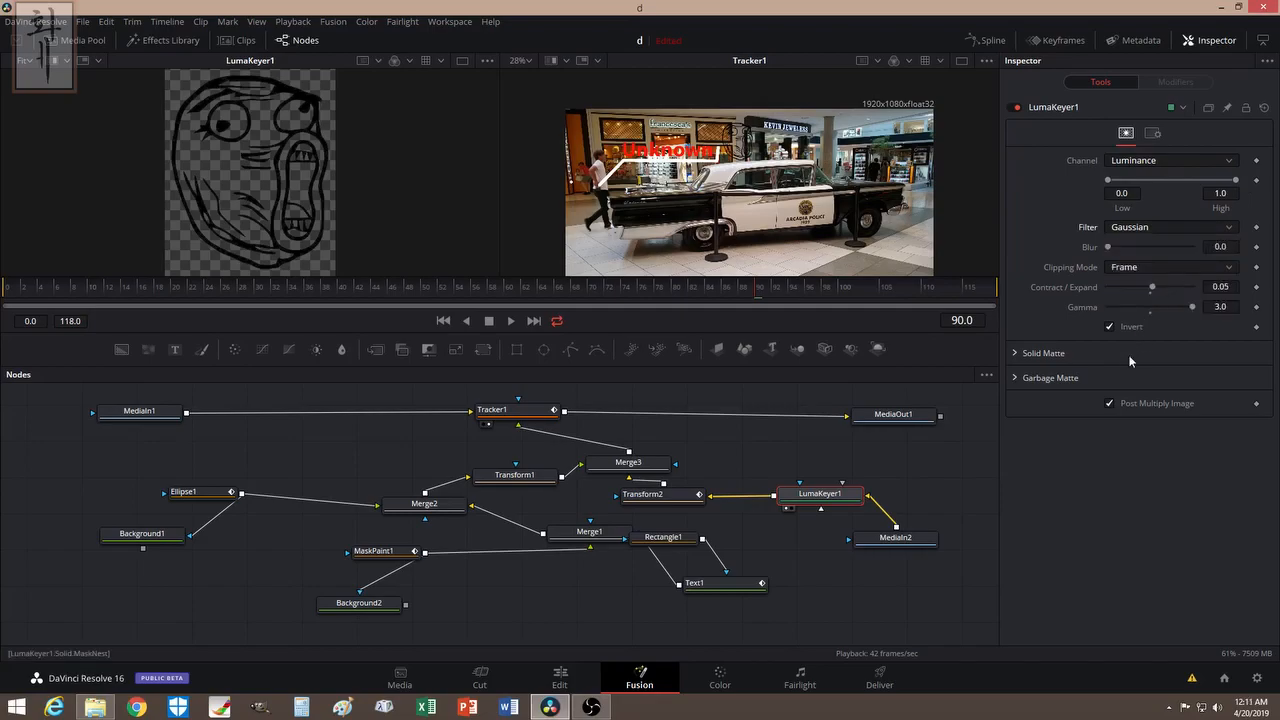
{"action": "left_click", "coordinate": [1016, 353]}
{"action": "left_click", "coordinate": [1016, 355]}
{"action": "left_click", "coordinate": [1152, 133]}
{"action": "left_click", "coordinate": [1122, 135]}
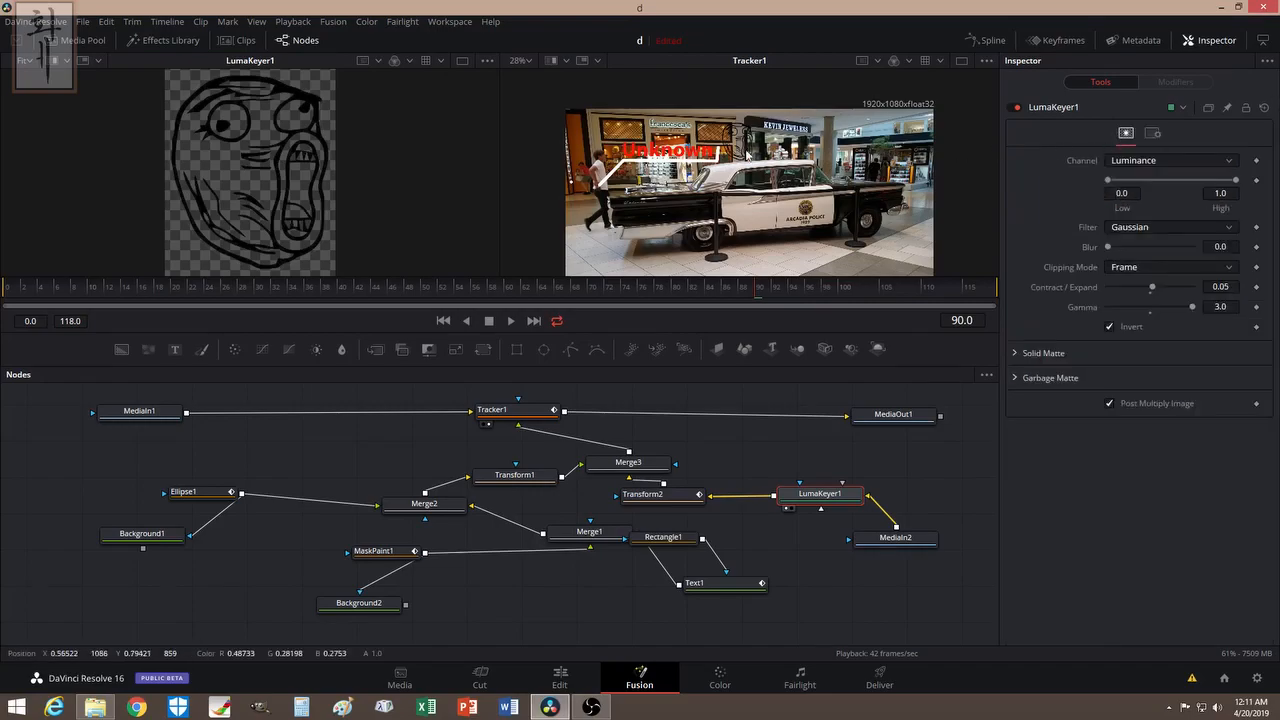
- Enlarge Transform2 to 0.73 at frame 90 and move its centre to about X 0.325, Y 0.975 beside the label
{"action": "left_click", "coordinate": [660, 496]}
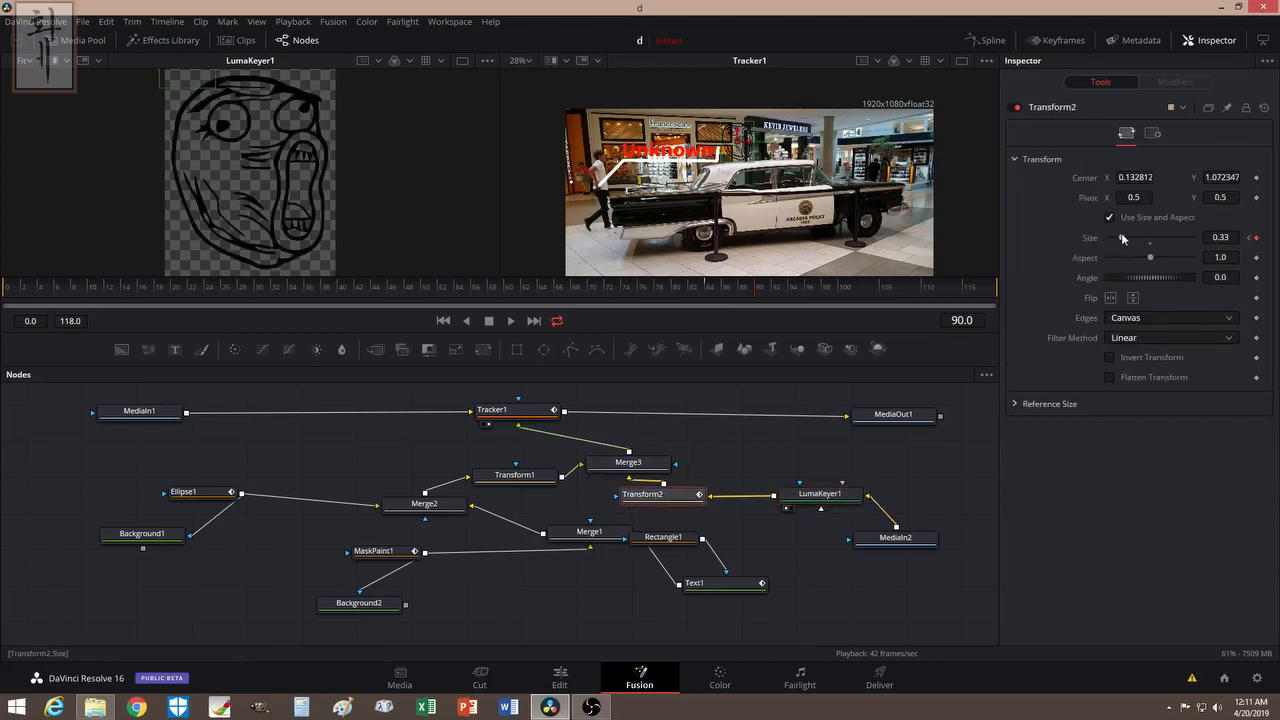
{"action": "mouse_move", "coordinate": [1130, 240]}
{"action": "left_mouse_down"}
{"action": "mouse_move", "coordinate": [1168, 241]}
{"action": "mouse_move", "coordinate": [1138, 244]}
{"action": "left_mouse_up"}
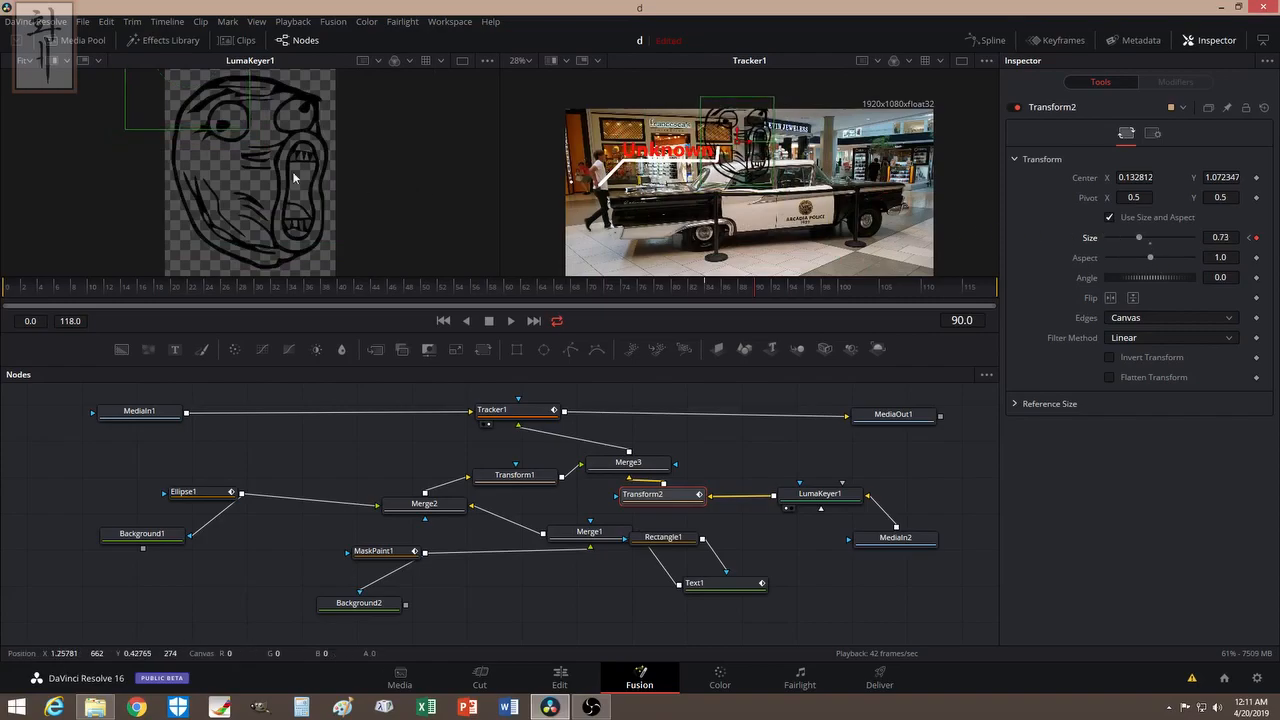
{"action": "left_click_drag", "start_coordinate": [742, 146], "coordinate": [763, 228]}
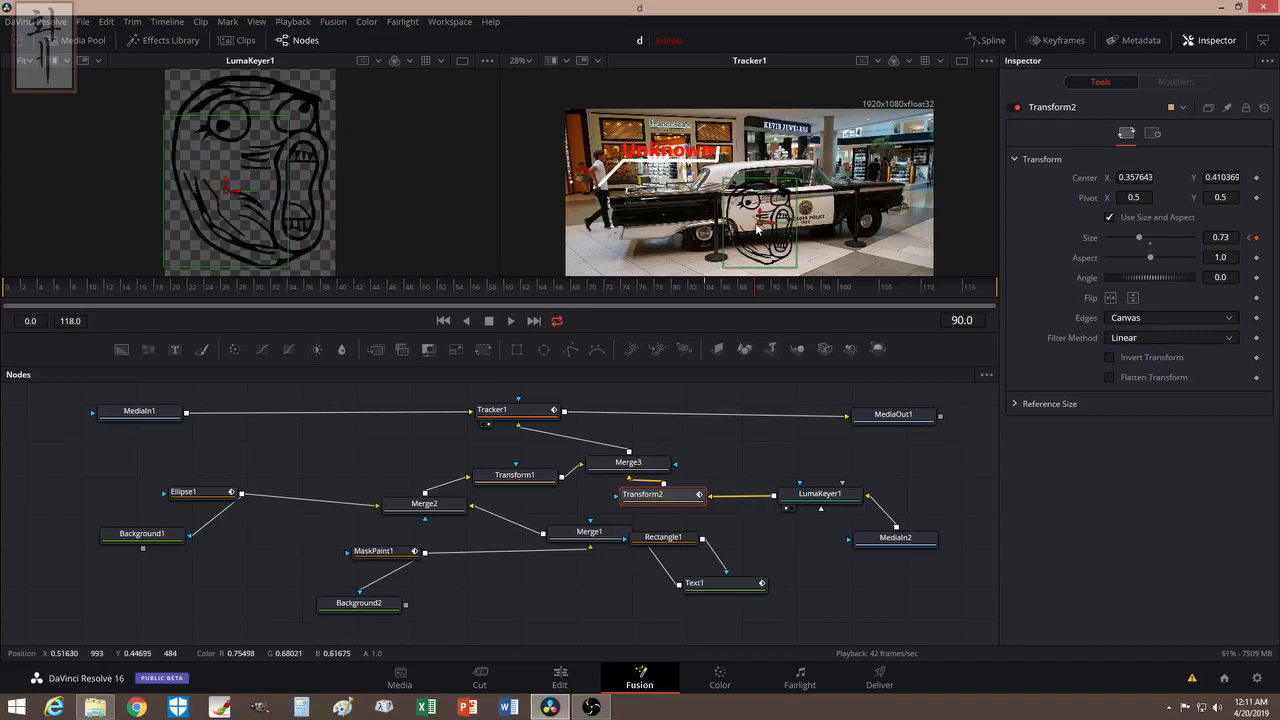
{"action": "left_click_drag", "start_coordinate": [763, 228], "coordinate": [752, 135]}
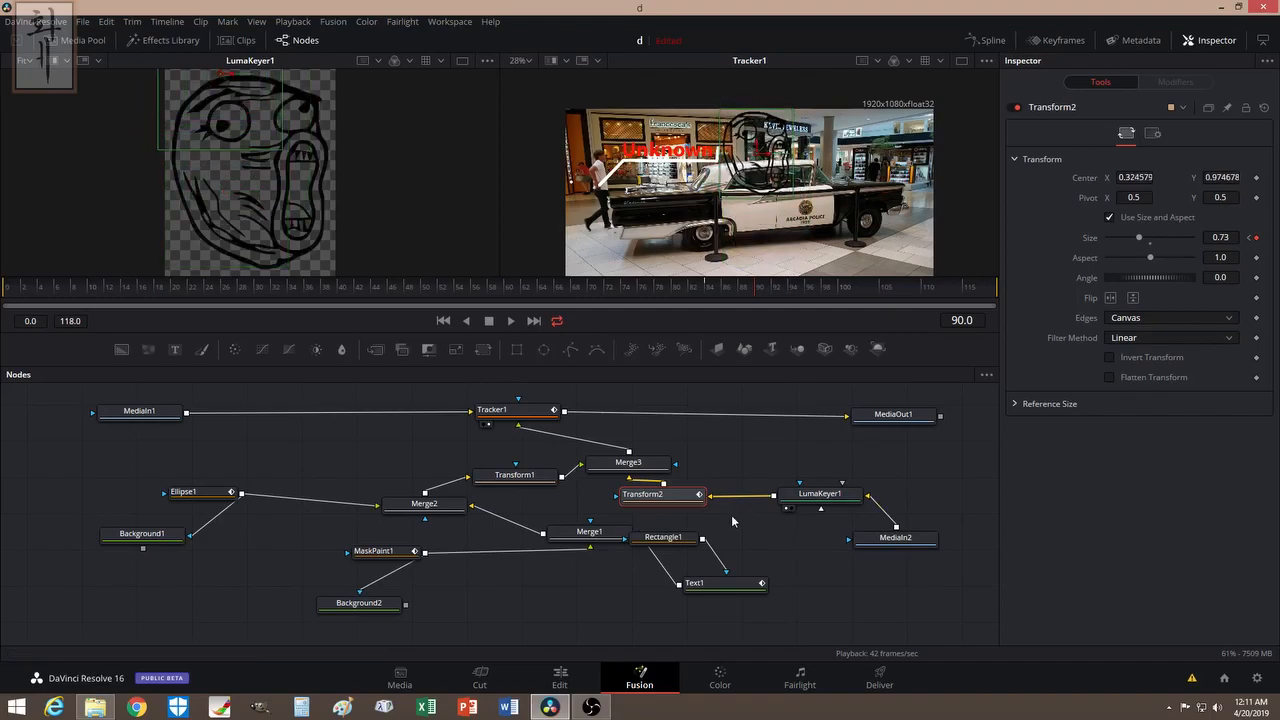
- Bring the Question_Mark-512 image from the call out folder into the node graph and place its node above LumaKeyer1
{"action": "left_click_drag", "start_coordinate": [656, 499], "coordinate": [674, 504]}
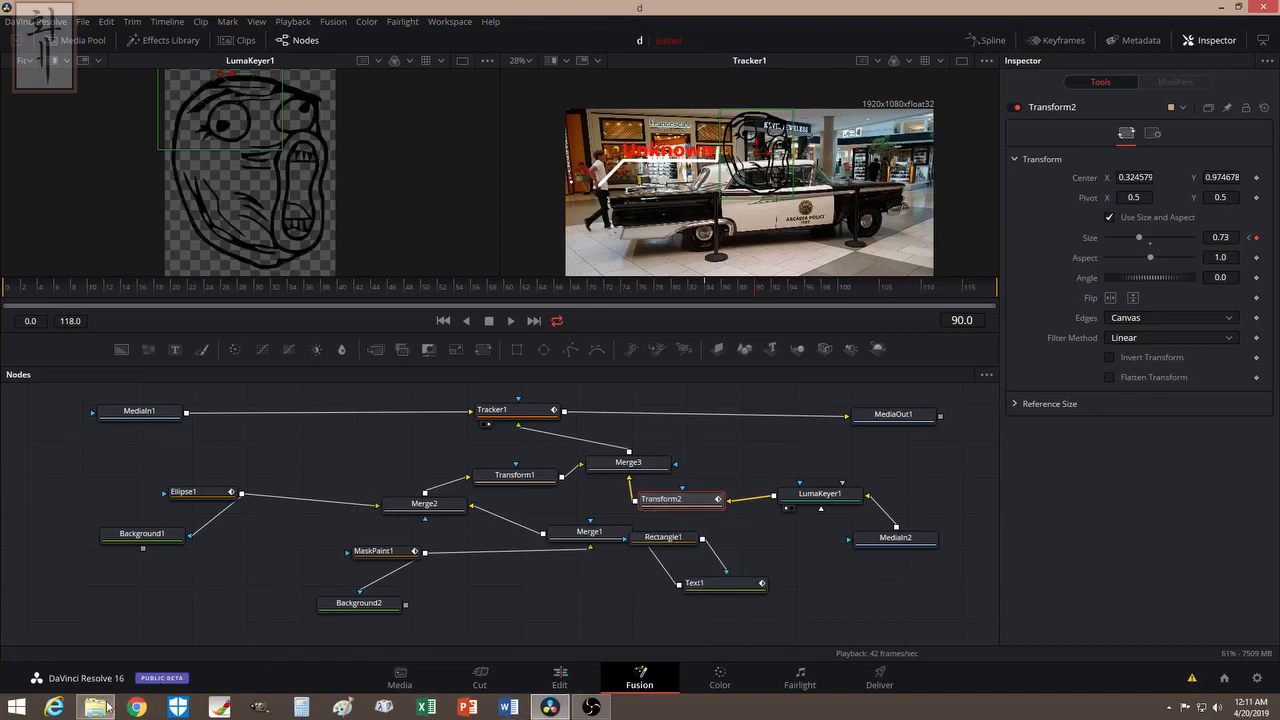
{"action": "mouse_move", "coordinate": [100, 709]}
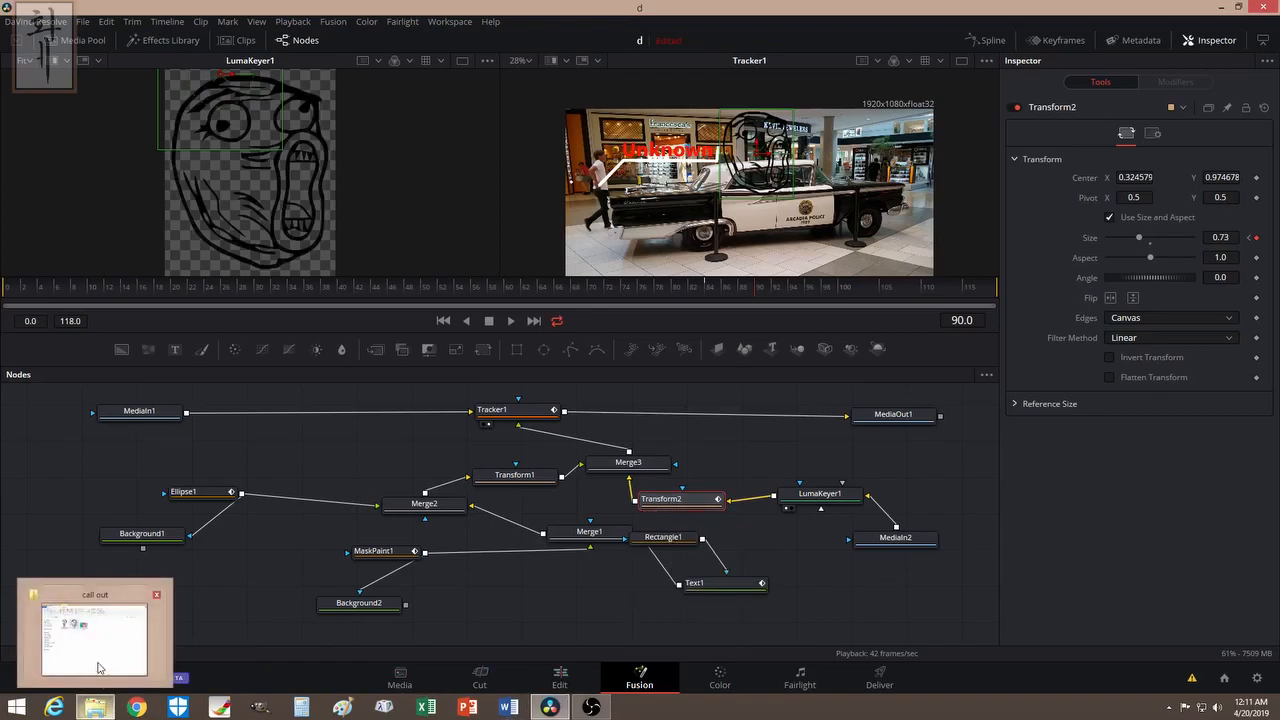
{"action": "left_click", "coordinate": [99, 668]}
{"action": "left_click_drag", "start_coordinate": [630, 305], "coordinate": [321, 452]}
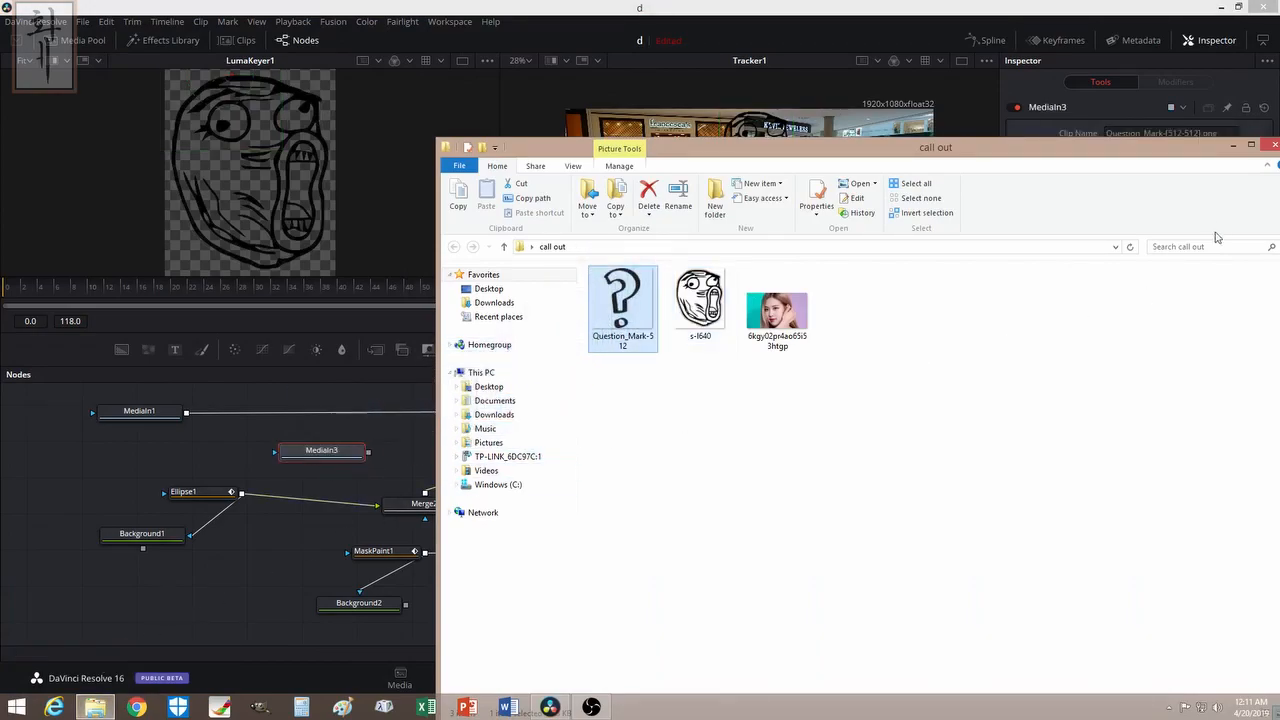
{"action": "left_click", "coordinate": [1232, 146]}
{"action": "left_click_drag", "start_coordinate": [321, 456], "coordinate": [803, 455]}
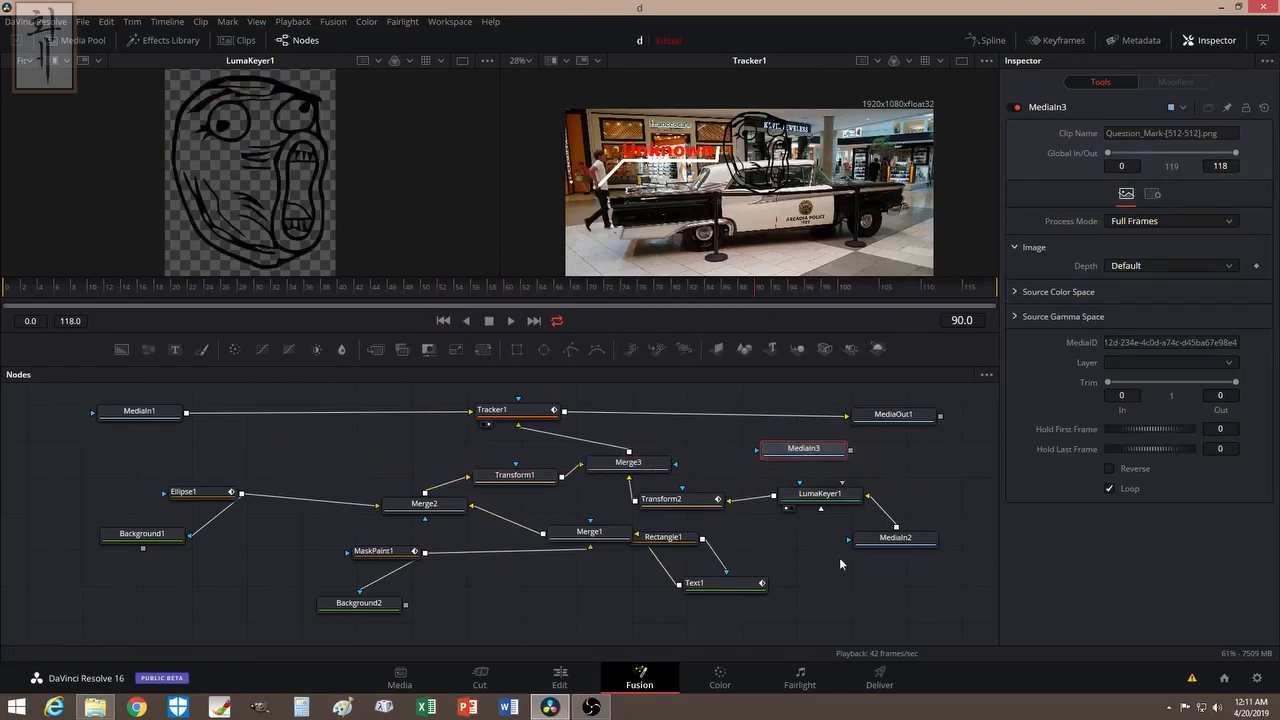
- Detach Transform2 from Merge3, move the LumaKeyer1 chain out of the way and connect MediaIn3 to Merge3
{"action": "left_click_drag", "start_coordinate": [630, 493], "coordinate": [812, 570]}
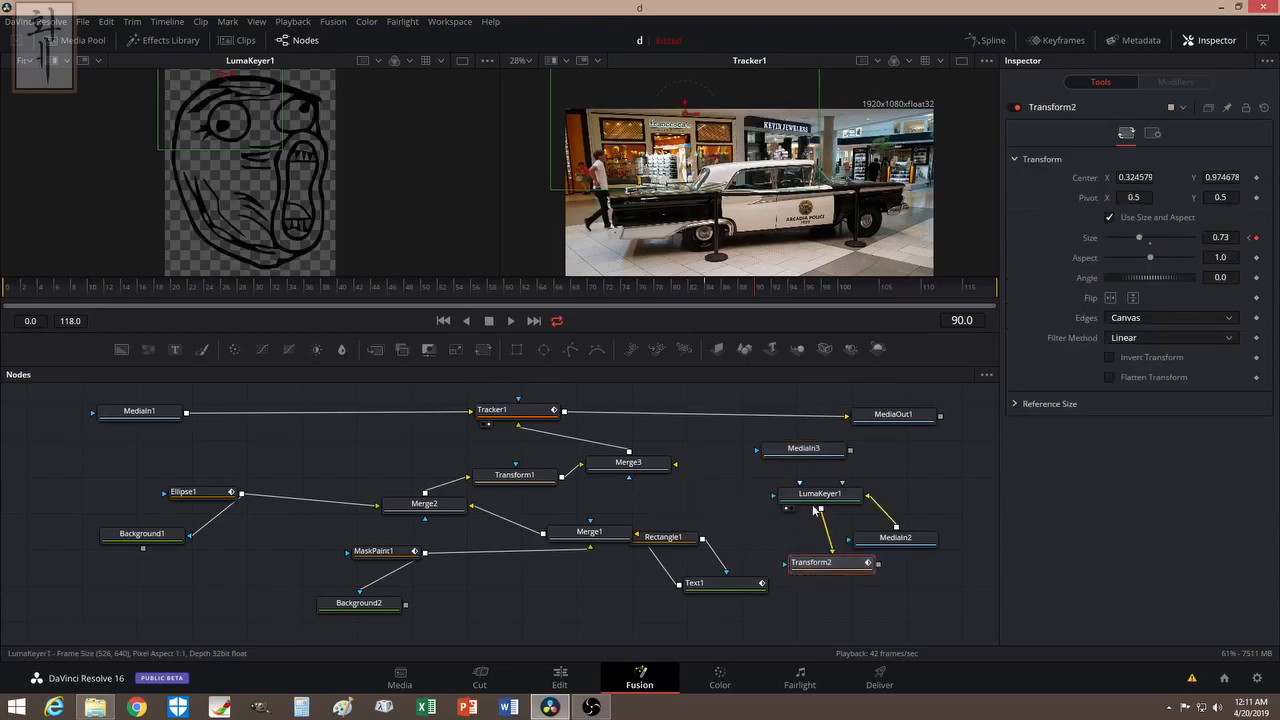
{"action": "left_click_drag", "start_coordinate": [820, 497], "coordinate": [913, 501]}
{"action": "left_click_drag", "start_coordinate": [904, 546], "coordinate": [977, 591]}
{"action": "left_click_drag", "start_coordinate": [889, 508], "coordinate": [924, 548]}
{"action": "left_click_drag", "start_coordinate": [728, 450], "coordinate": [708, 502]}
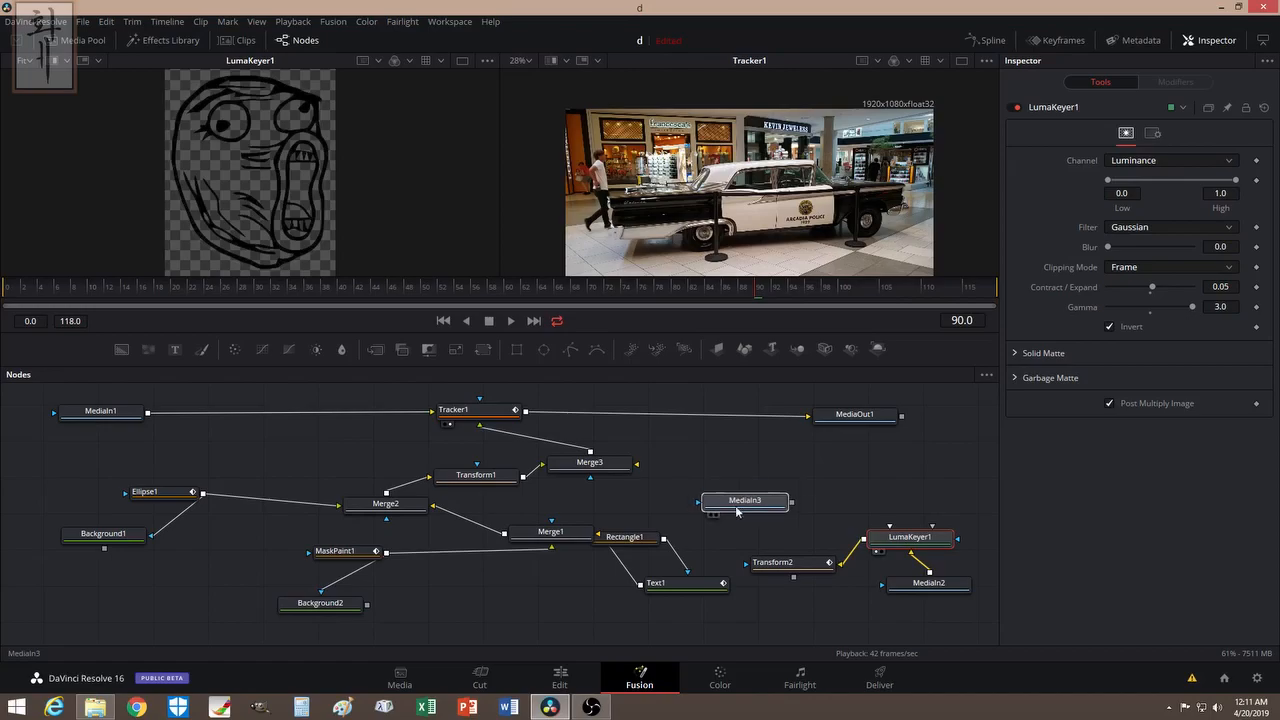
{"action": "left_click_drag", "start_coordinate": [792, 501], "coordinate": [636, 464]}
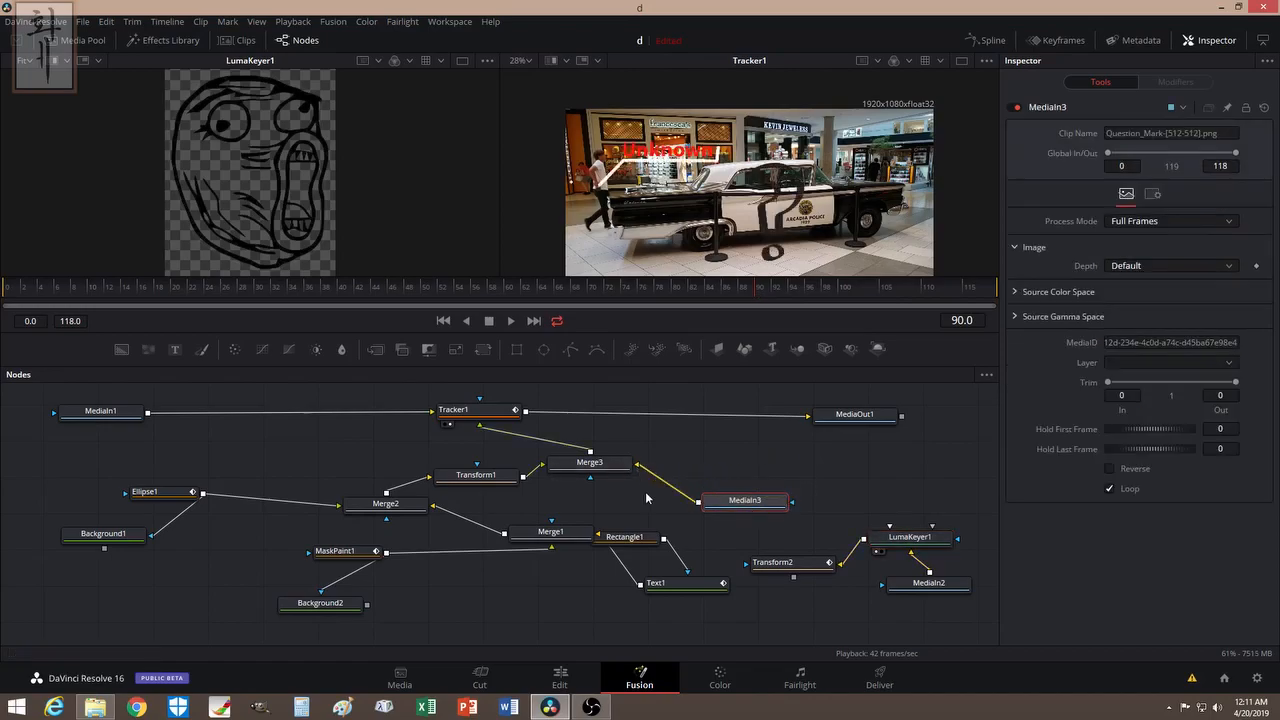
- Add a Transform node between MediaIn3 and Merge3 and spread the two nodes apart
{"action": "left_click_drag", "start_coordinate": [748, 500], "coordinate": [762, 490]}
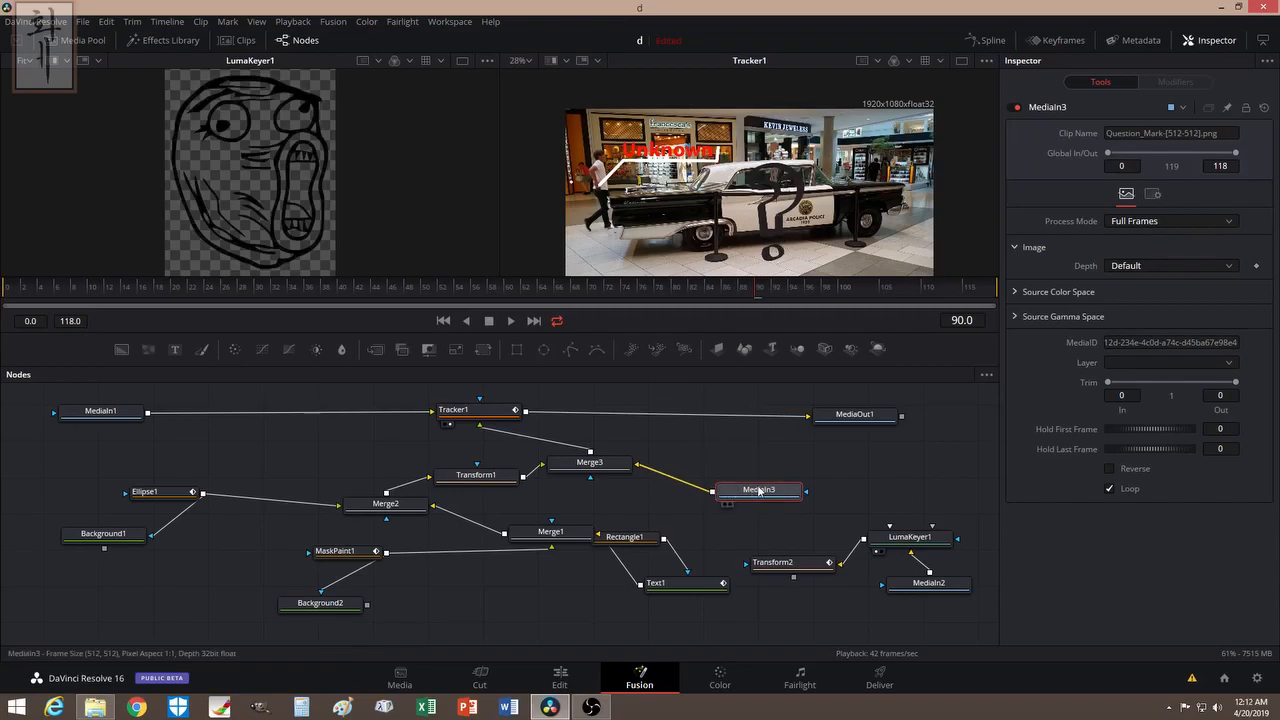
{"action": "key", "text": "shift+space"}
{"action": "type", "text": "luma"}
{"action": "key", "text": "BackSpace"}
{"action": "key", "text": "BackSpace"}
{"action": "key", "text": "BackSpace"}
{"action": "key", "text": "BackSpace"}
{"action": "type", "text": "tr"}
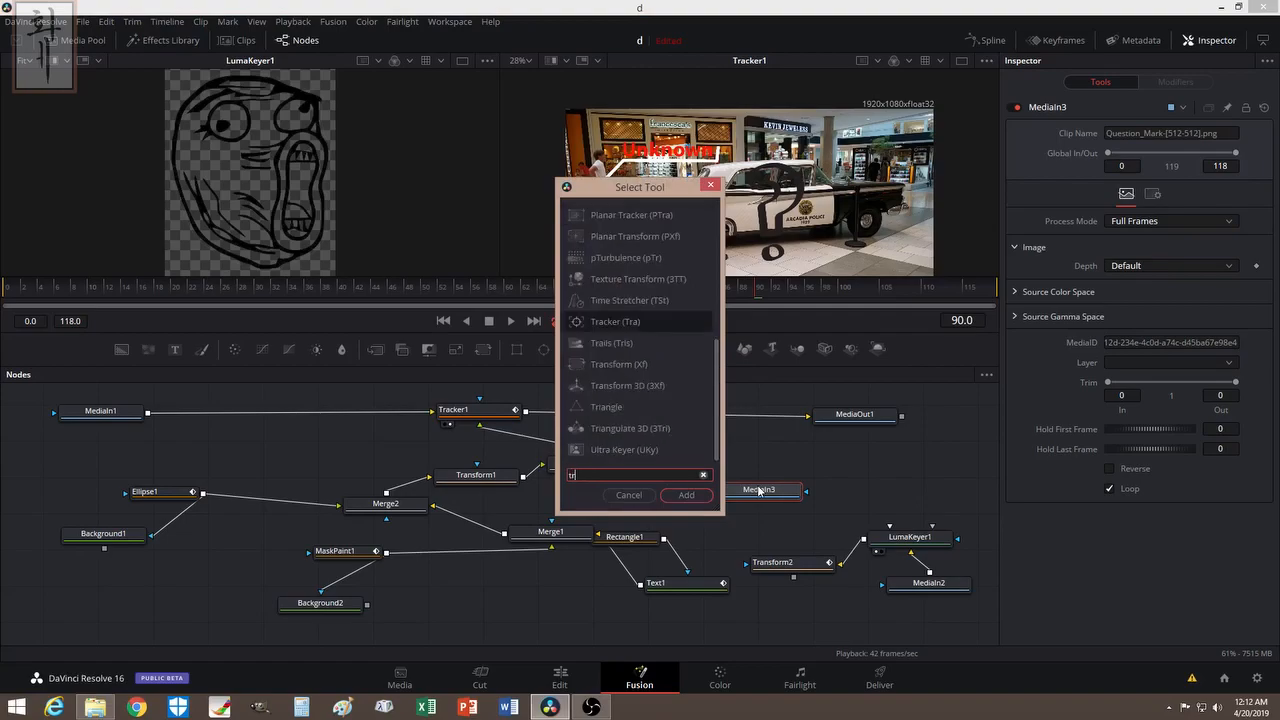
{"action": "type", "text": "ansform"}
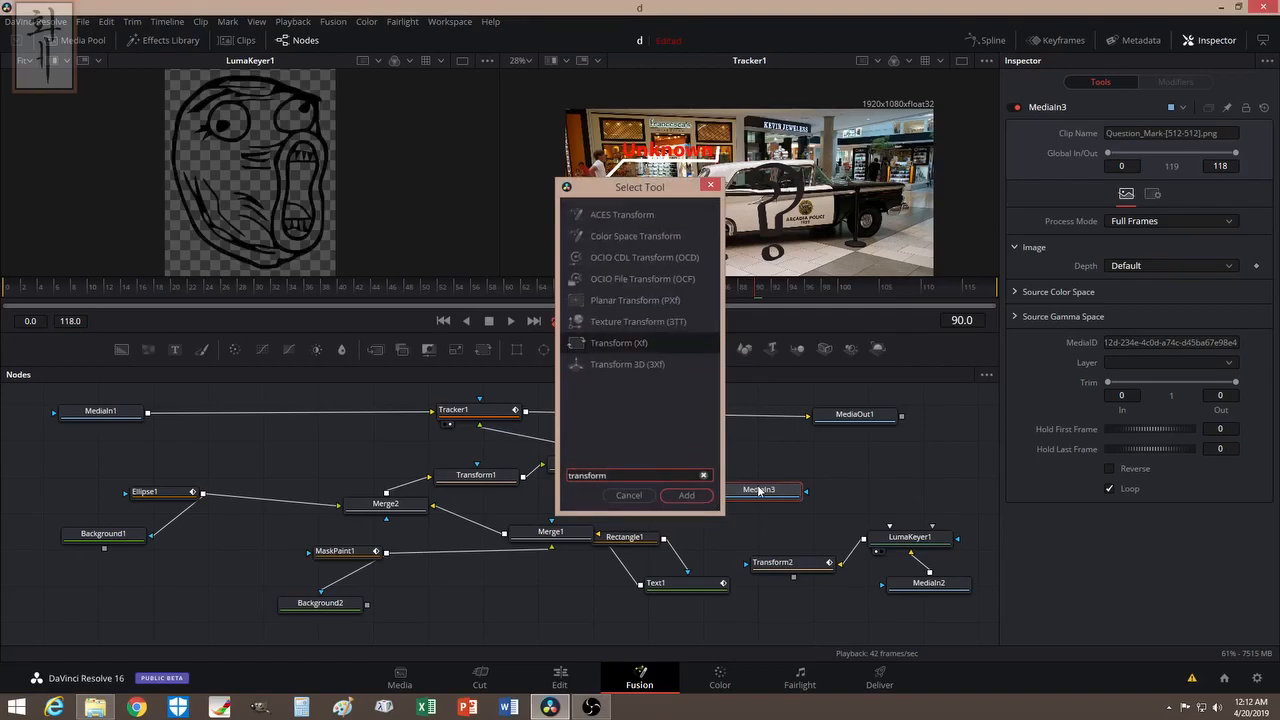
{"action": "key", "text": "Return"}
{"action": "left_click_drag", "start_coordinate": [731, 494], "coordinate": [791, 493]}
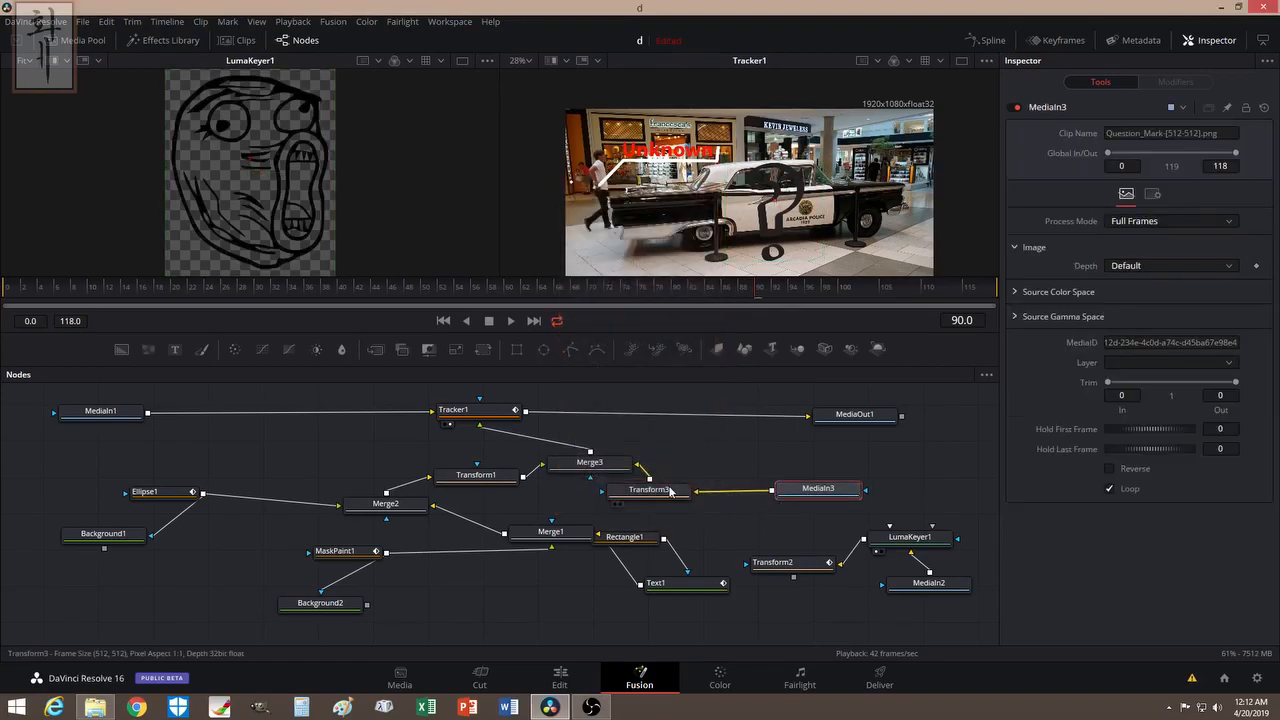
{"action": "left_click_drag", "start_coordinate": [661, 493], "coordinate": [698, 497]}
- Scale the question mark to 0.39 with Transform3 and move its centre to about X 0.079, Y 1.185 beside the label
{"action": "left_click_drag", "start_coordinate": [774, 200], "coordinate": [806, 112]}
{"action": "left_click_drag", "start_coordinate": [1148, 241], "coordinate": [1123, 240]}
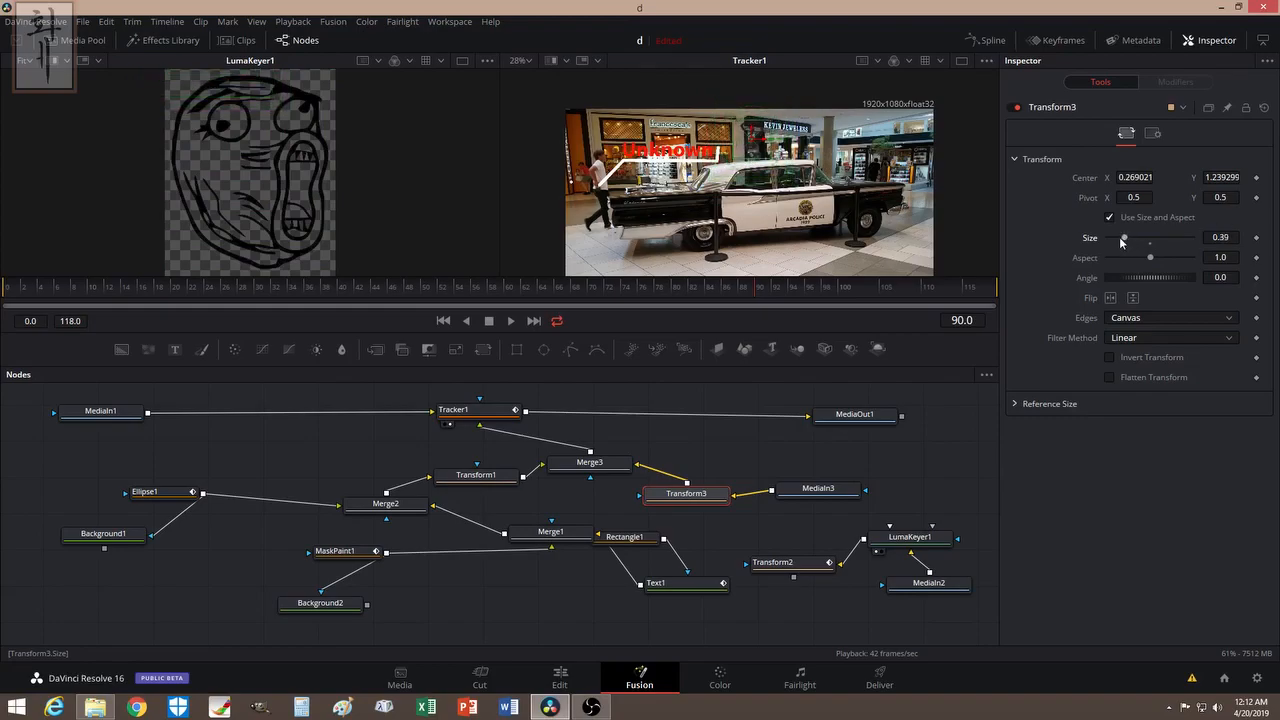
{"action": "left_click_drag", "start_coordinate": [751, 140], "coordinate": [733, 146]}
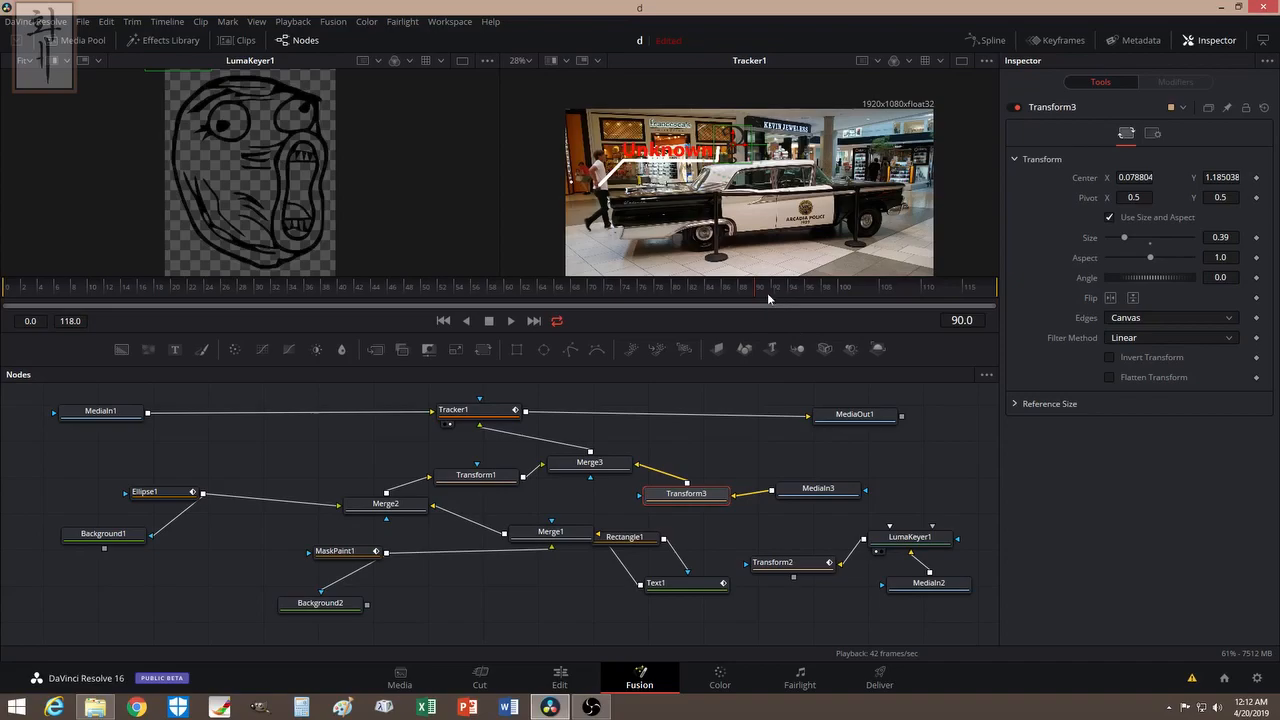
- Go to frame 87, detach Transform3 from Merge3 and park it above MediaIn3 near LumaKeyer1
{"action": "mouse_move", "coordinate": [737, 291]}
{"action": "left_mouse_down"}
{"action": "mouse_move", "coordinate": [598, 290]}
{"action": "mouse_move", "coordinate": [737, 284]}
{"action": "left_mouse_up"}
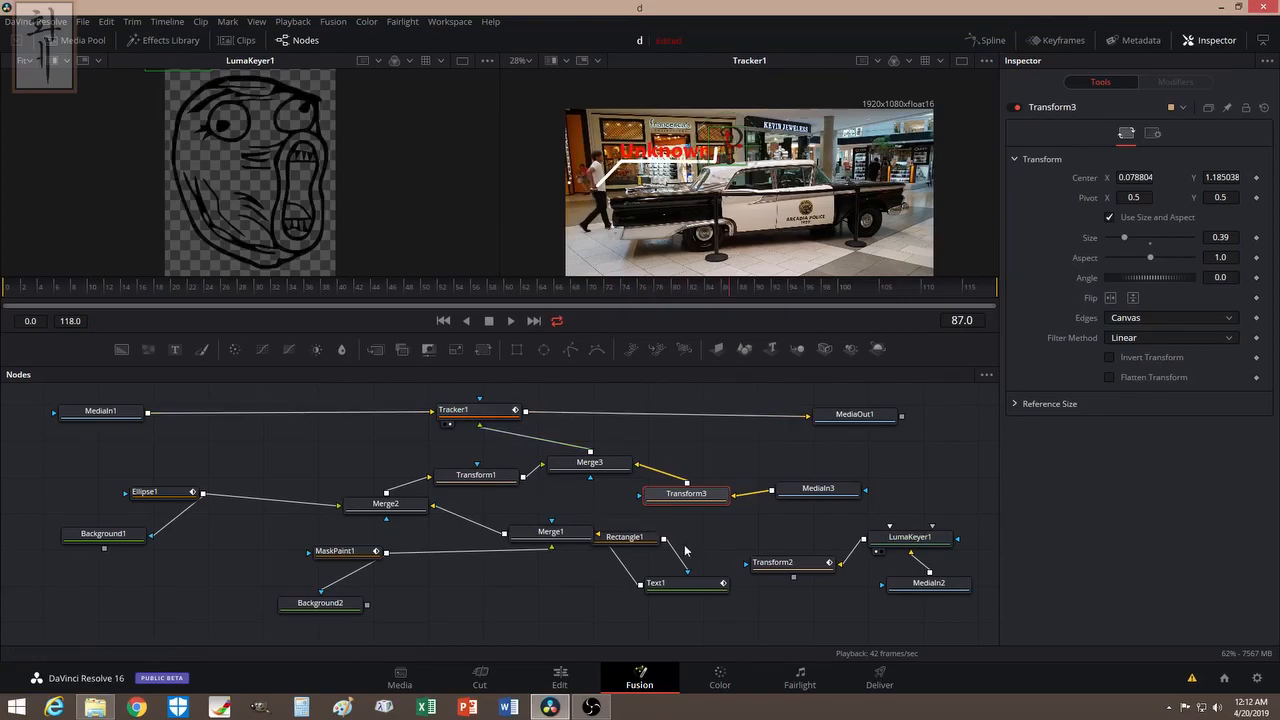
{"action": "left_click", "coordinate": [659, 473]}
{"action": "left_click_drag", "start_coordinate": [673, 500], "coordinate": [925, 478]}
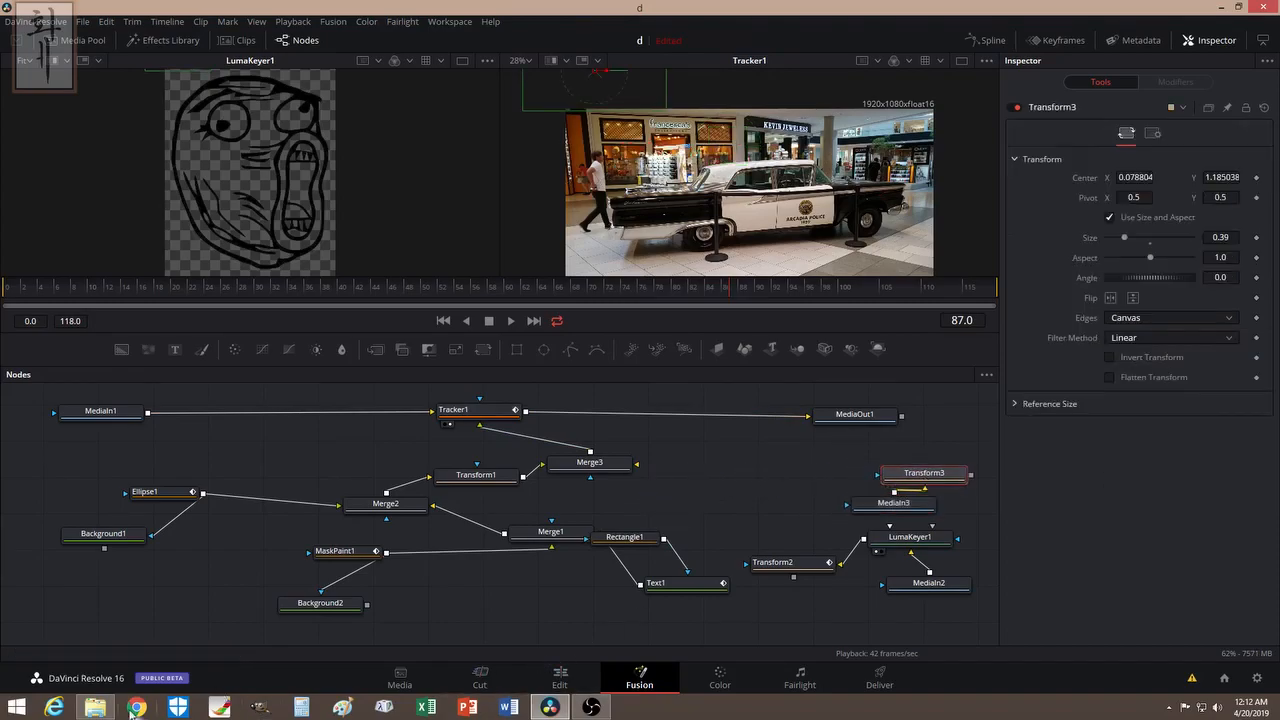
- Bring the portrait photo from the call out folder into the node graph and place its node below Merge3
{"action": "left_click", "coordinate": [95, 707]}
{"action": "left_click_drag", "start_coordinate": [777, 305], "coordinate": [291, 455]}
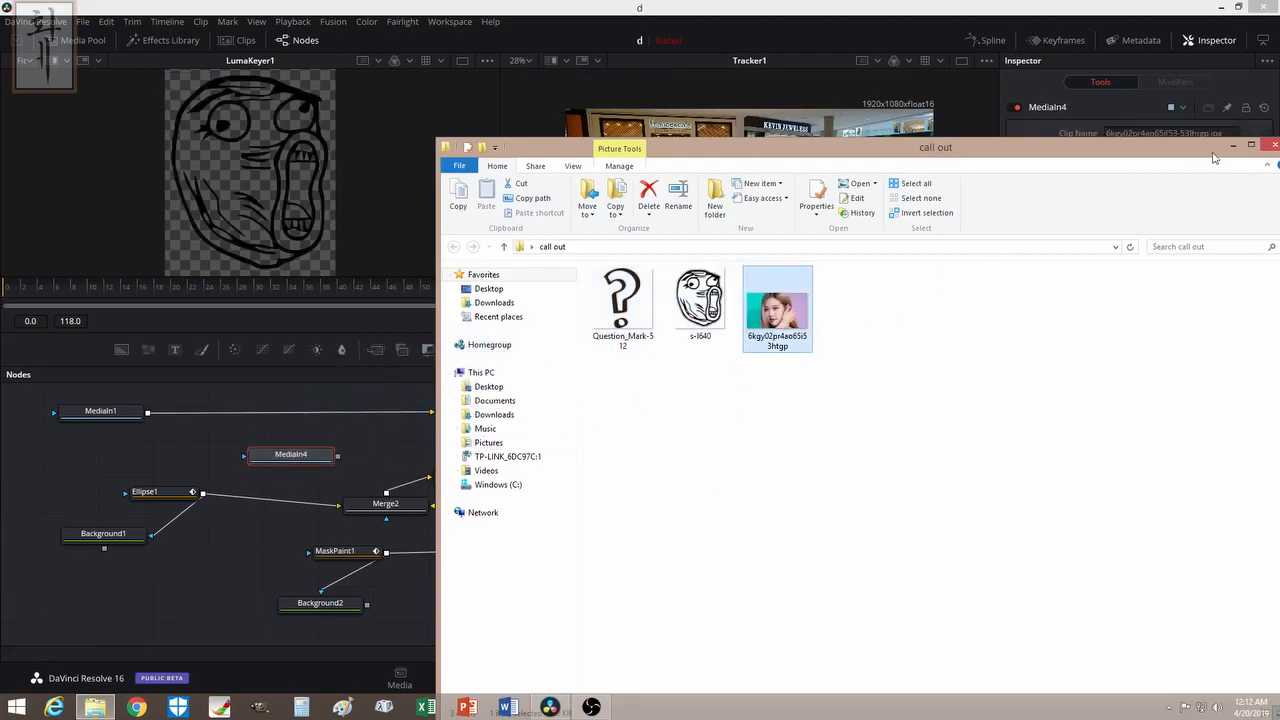
{"action": "left_click_drag", "start_coordinate": [1187, 150], "coordinate": [1099, 147]}
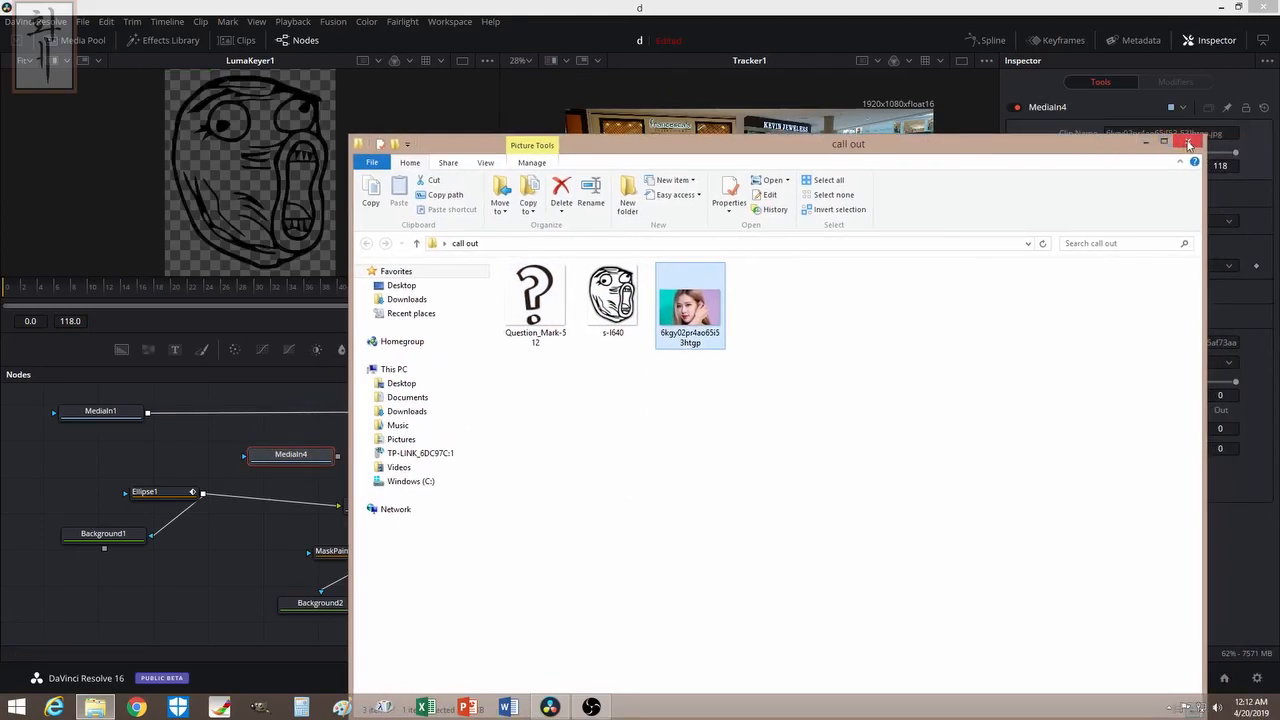
{"action": "left_click", "coordinate": [1189, 145]}
{"action": "left_click_drag", "start_coordinate": [291, 465], "coordinate": [749, 509]}
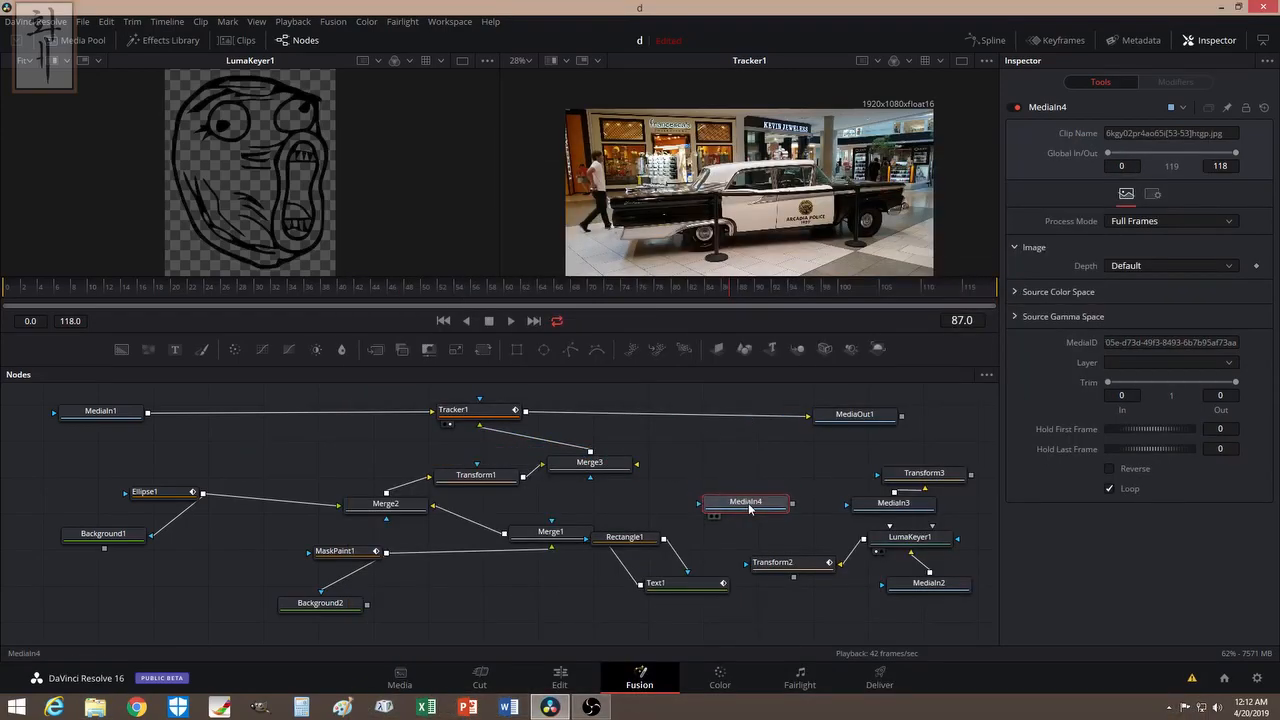
- Add a Transform node after MediaIn4, connect it to Merge3 and tidy both nodes' placement
{"action": "key", "text": "shift+space"}
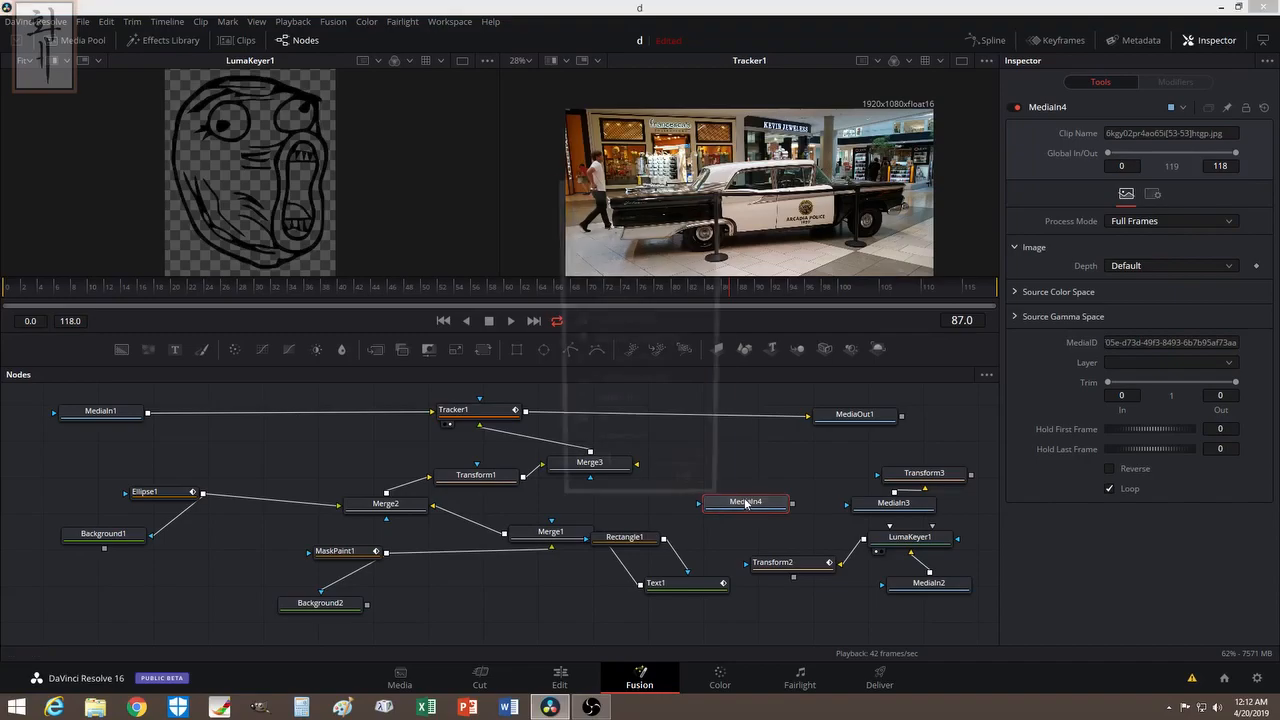
{"action": "type", "text": "transform"}
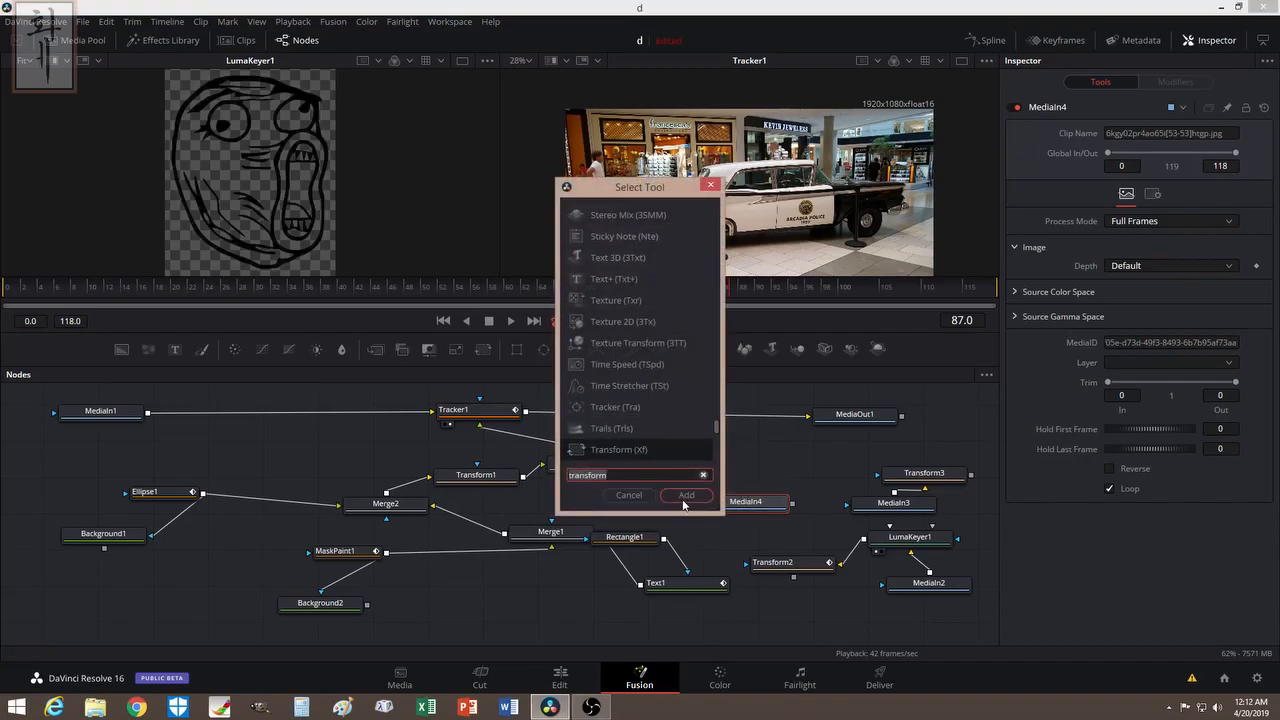
{"action": "left_click", "coordinate": [685, 500]}
{"action": "left_click_drag", "start_coordinate": [849, 501], "coordinate": [636, 464]}
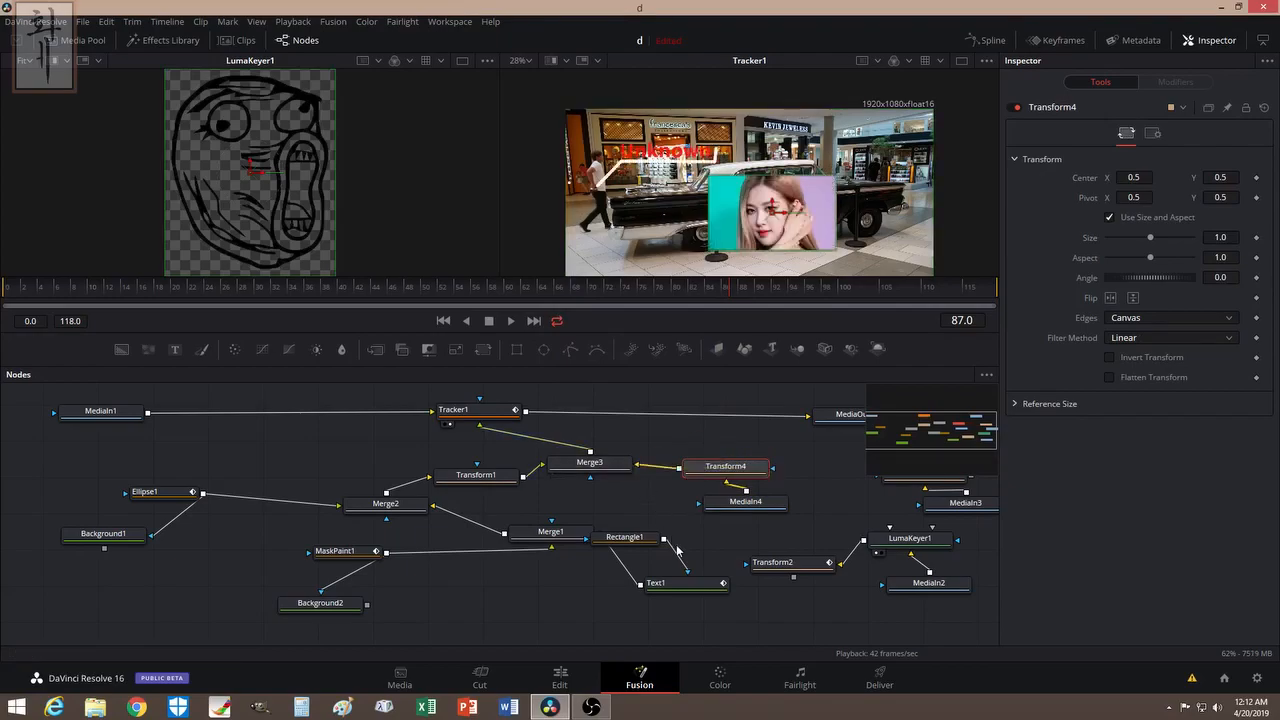
{"action": "left_click_drag", "start_coordinate": [745, 502], "coordinate": [787, 508]}
{"action": "left_click_drag", "start_coordinate": [728, 475], "coordinate": [733, 481]}
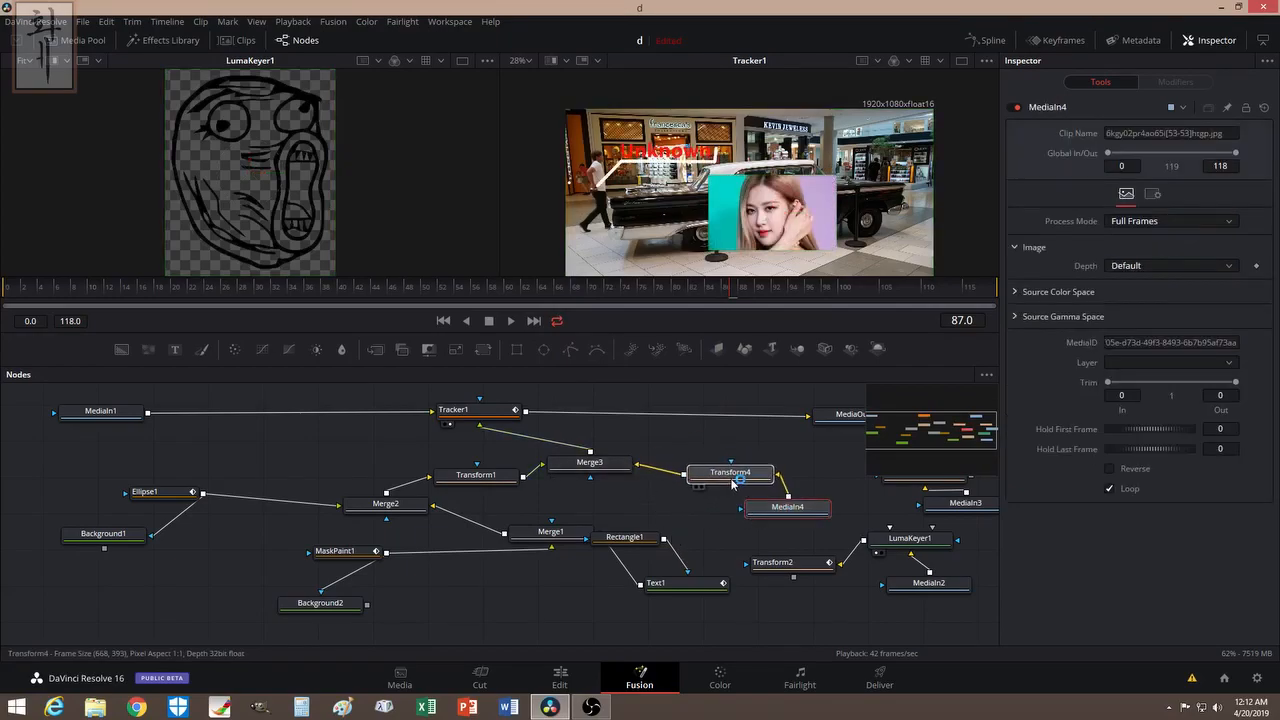
- Scale the portrait to 0.64 with Transform4 and move its centre to about X 0.427, Y 1.490 beside the label
{"action": "left_click", "coordinate": [733, 481]}
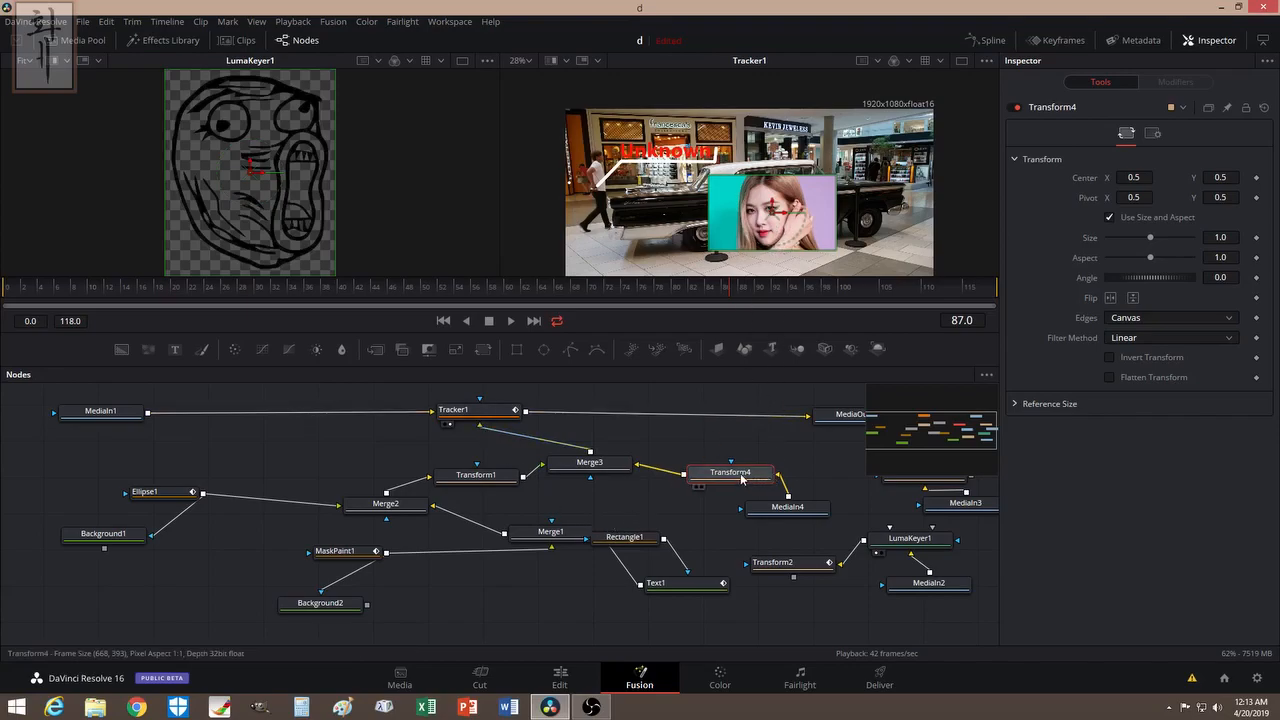
{"action": "left_click_drag", "start_coordinate": [1150, 238], "coordinate": [1136, 240]}
{"action": "left_click_drag", "start_coordinate": [776, 212], "coordinate": [768, 143]}
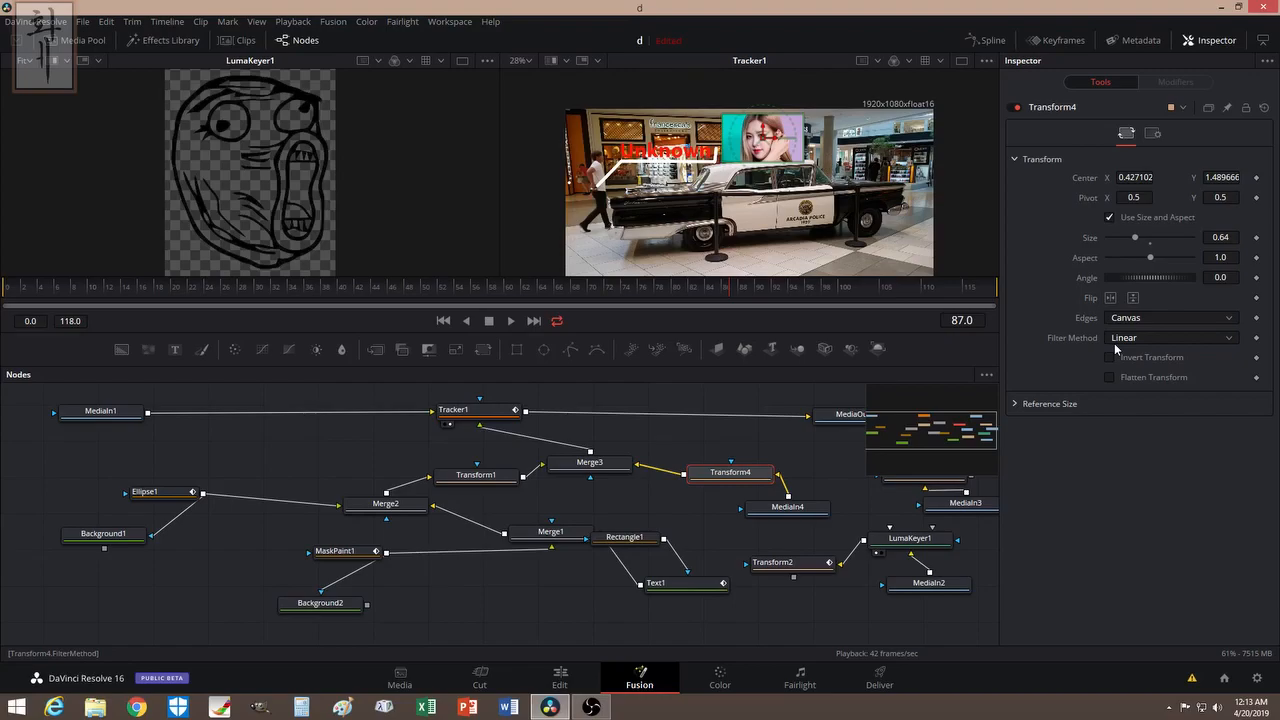
- Keyframe Transform4's size from 0 at frame 80 to 0.67 at frame 87 and preview the growth
{"action": "left_click_drag", "start_coordinate": [731, 287], "coordinate": [679, 297]}
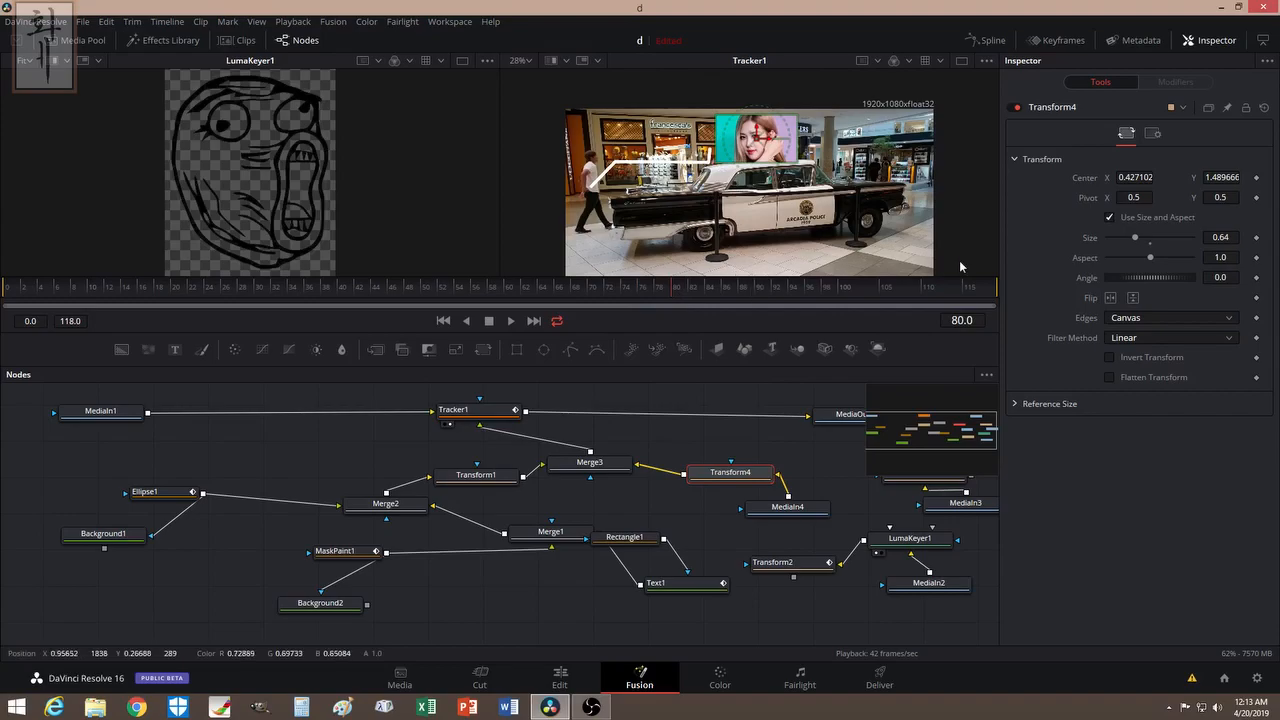
{"action": "left_click_drag", "start_coordinate": [1136, 240], "coordinate": [1100, 240]}
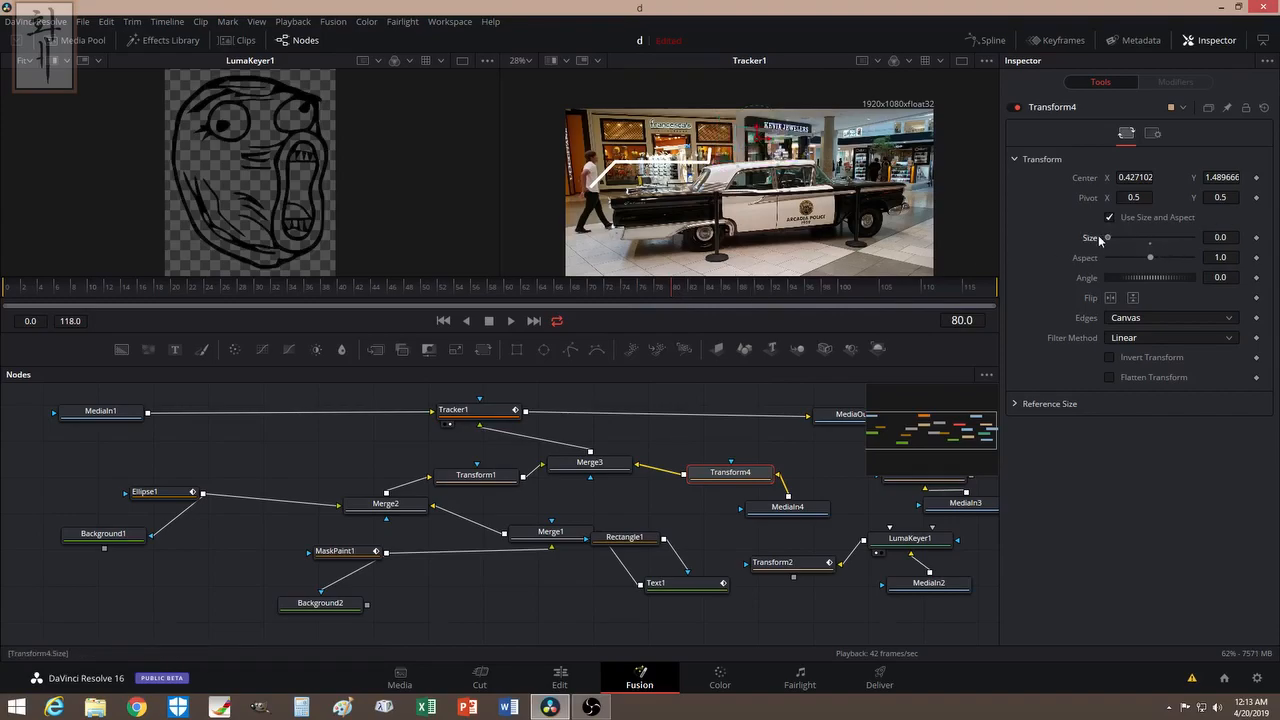
{"action": "left_click", "coordinate": [1256, 238]}
{"action": "left_click_drag", "start_coordinate": [678, 291], "coordinate": [736, 292]}
{"action": "left_click_drag", "start_coordinate": [1109, 238], "coordinate": [1136, 237]}
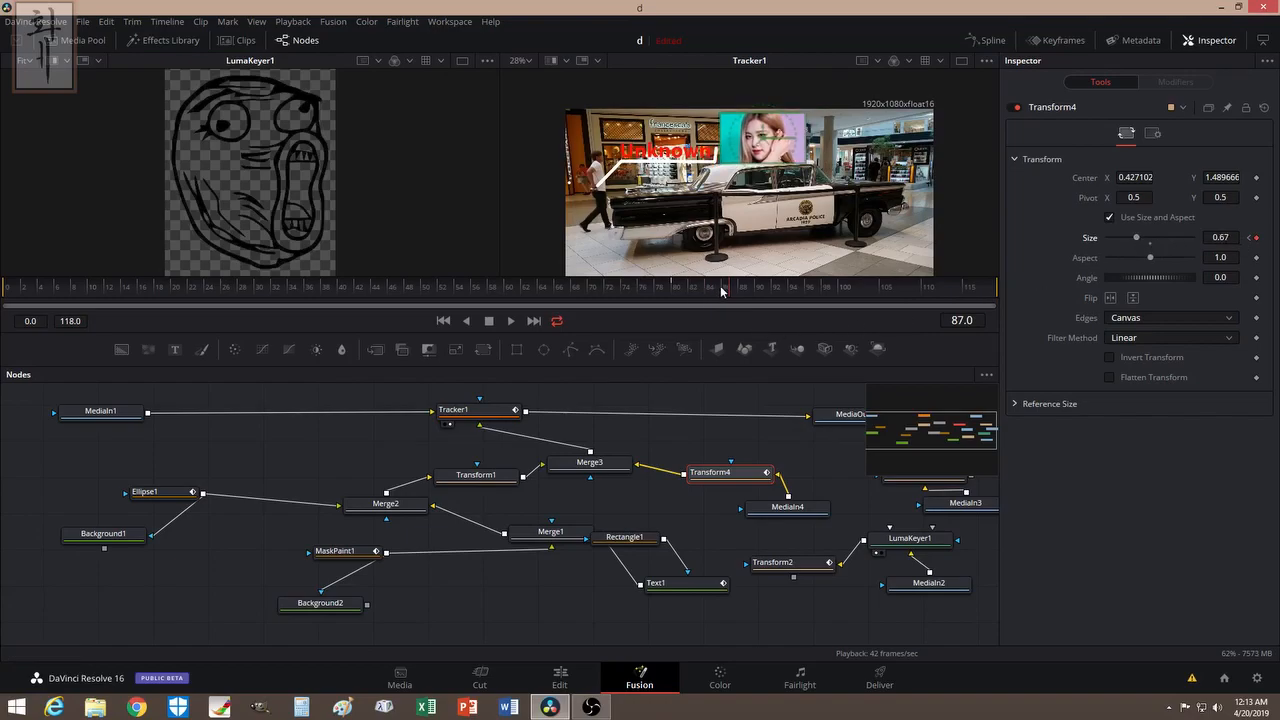
{"action": "mouse_move", "coordinate": [721, 291]}
{"action": "left_mouse_down"}
{"action": "mouse_move", "coordinate": [606, 283]}
{"action": "mouse_move", "coordinate": [728, 276]}
{"action": "left_mouse_up"}
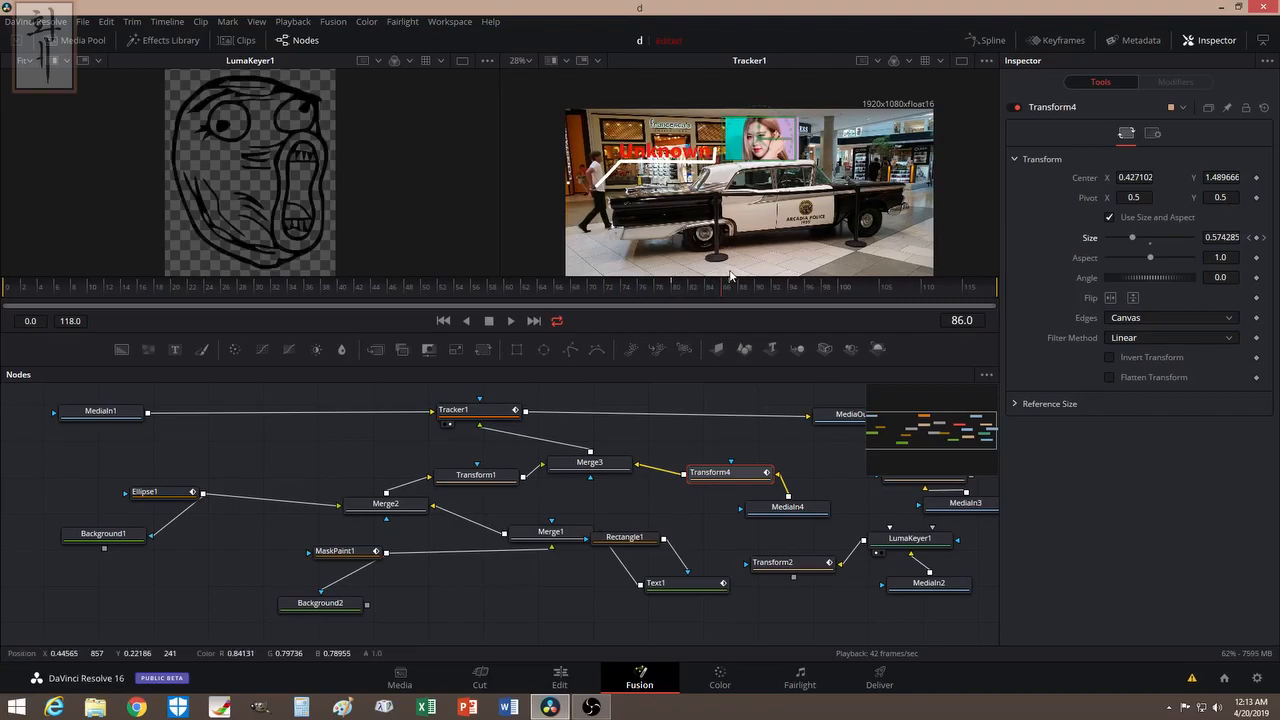
- Keyframe Transform4's current size at frame 96, shrink it to 0.39 at frame 97 and scrub back to preview
{"action": "left_click_drag", "start_coordinate": [722, 290], "coordinate": [812, 292]}
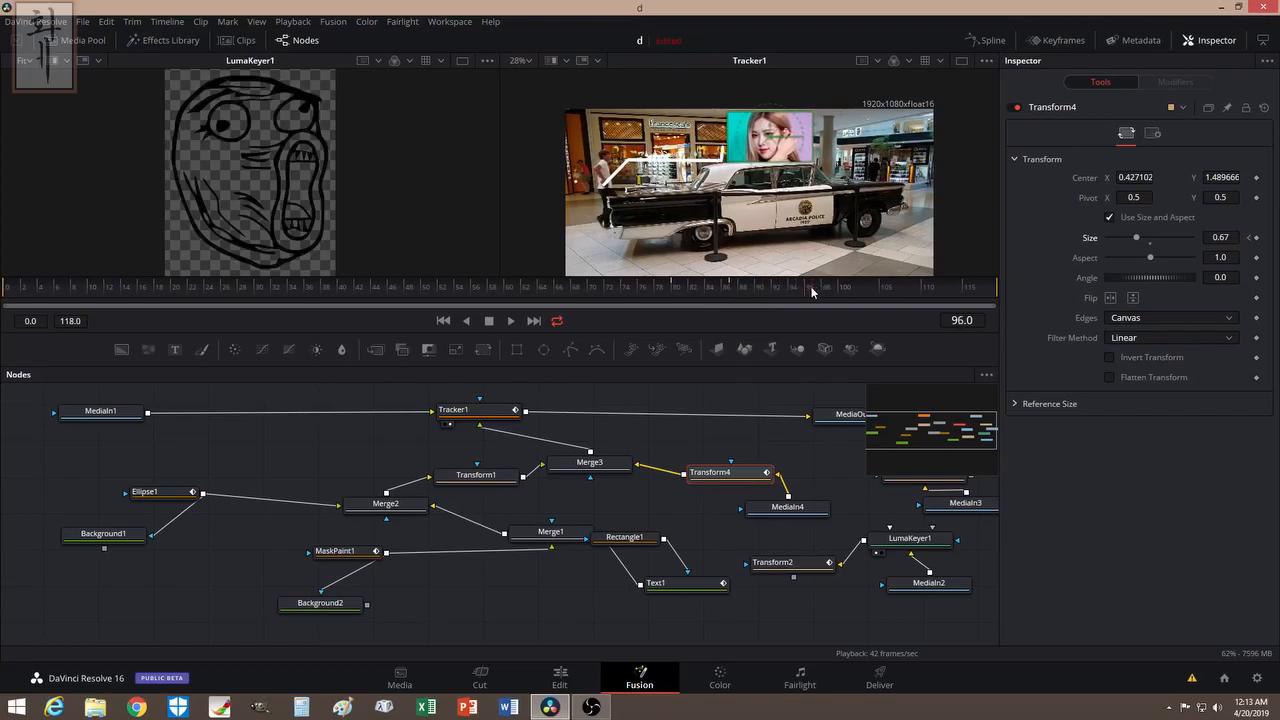
{"action": "left_click", "coordinate": [1256, 238]}
{"action": "left_click_drag", "start_coordinate": [807, 291], "coordinate": [817, 291]}
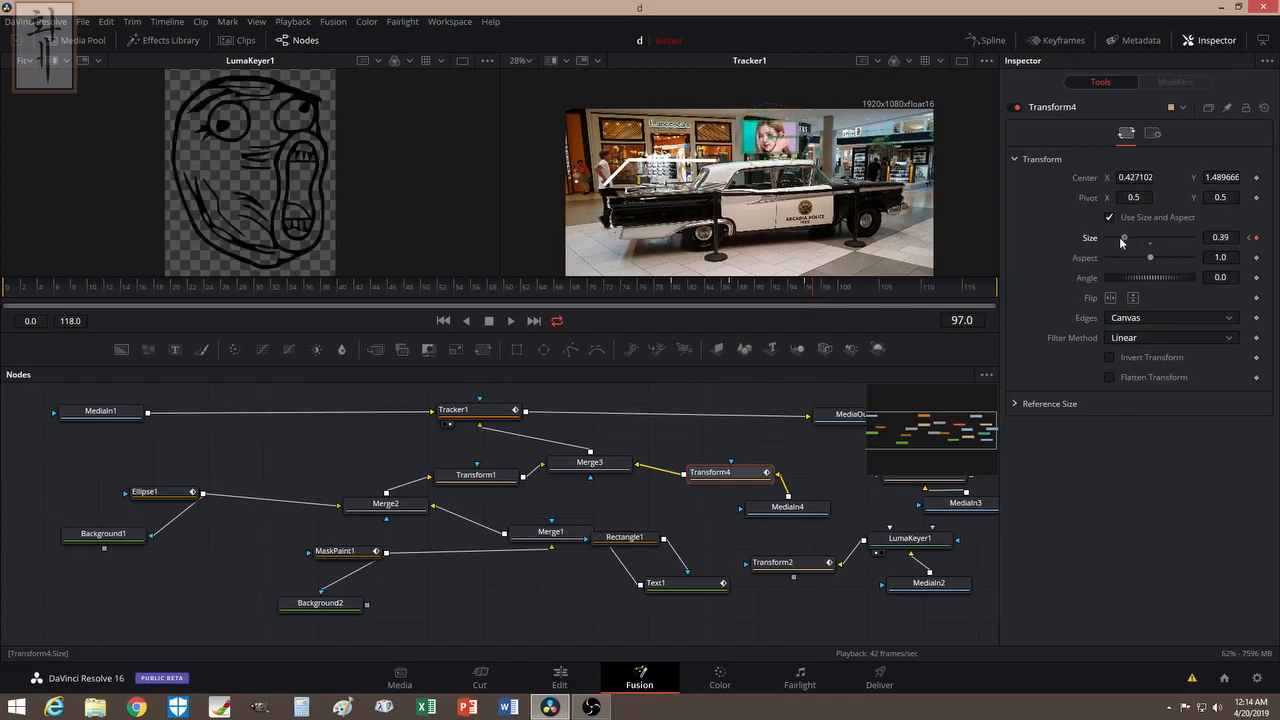
{"action": "left_click", "coordinate": [805, 291]}
{"action": "left_click_drag", "start_coordinate": [805, 291], "coordinate": [755, 292]}
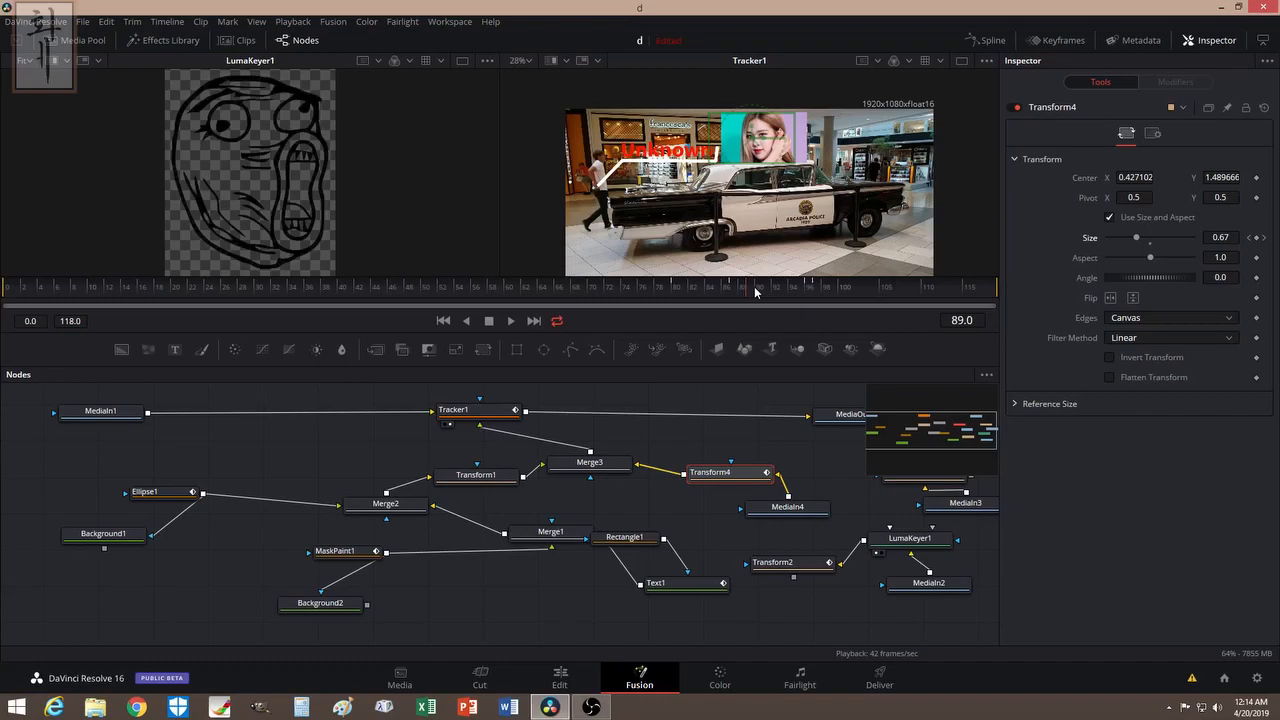